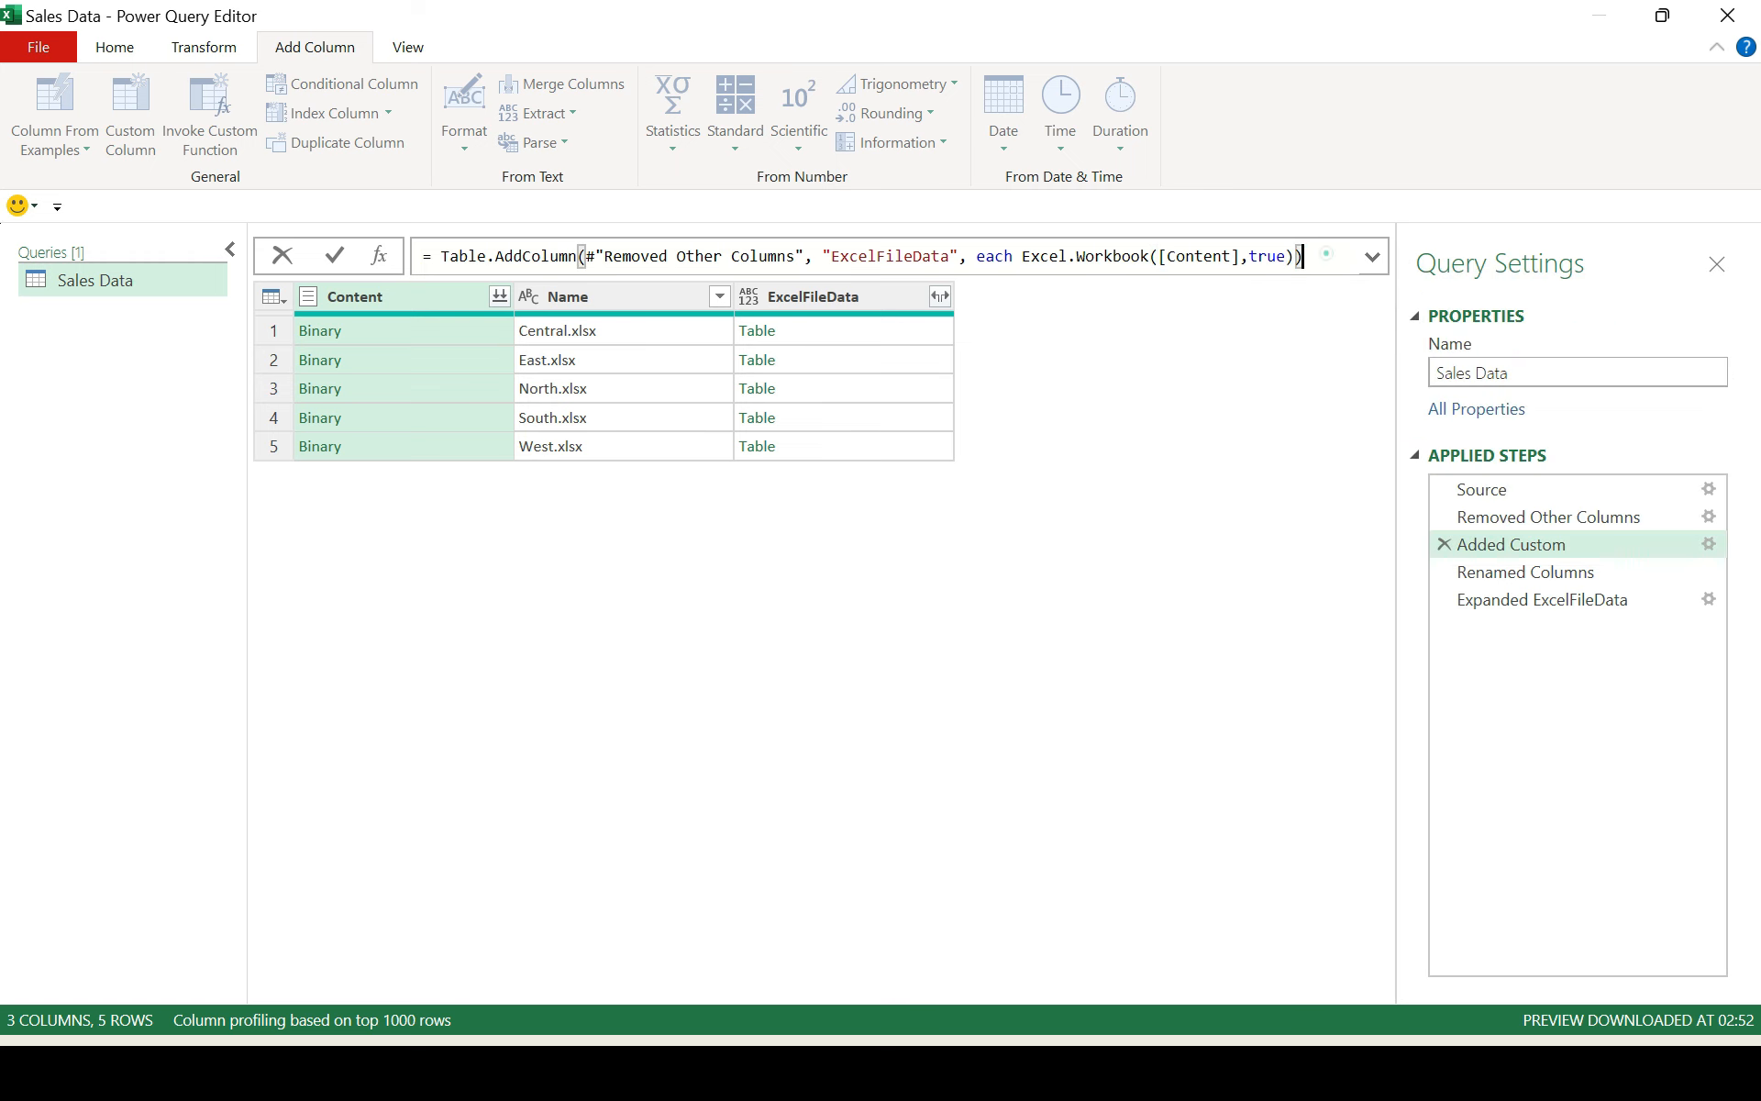
Commit the Added Custom formula with Excel.Workbook([Content],true) and preview the nested table for Central.xlsx.
key(Return)
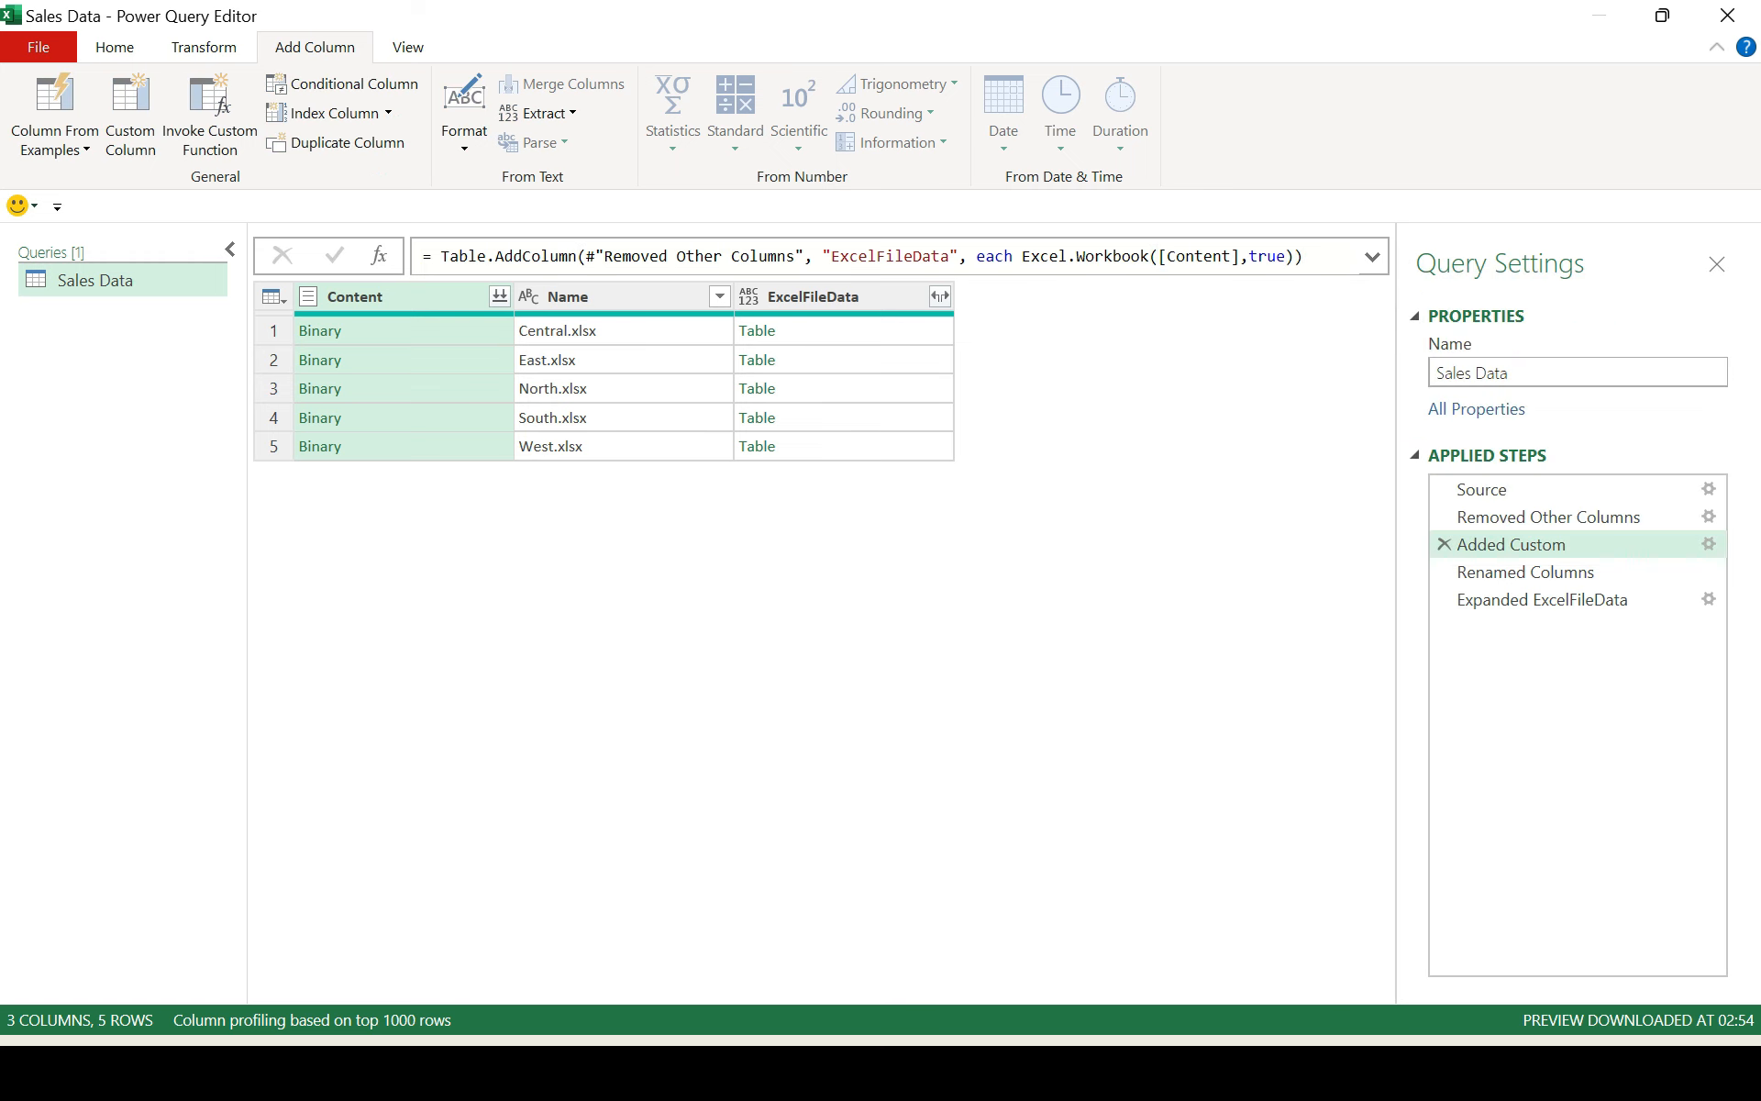
click(884, 334)
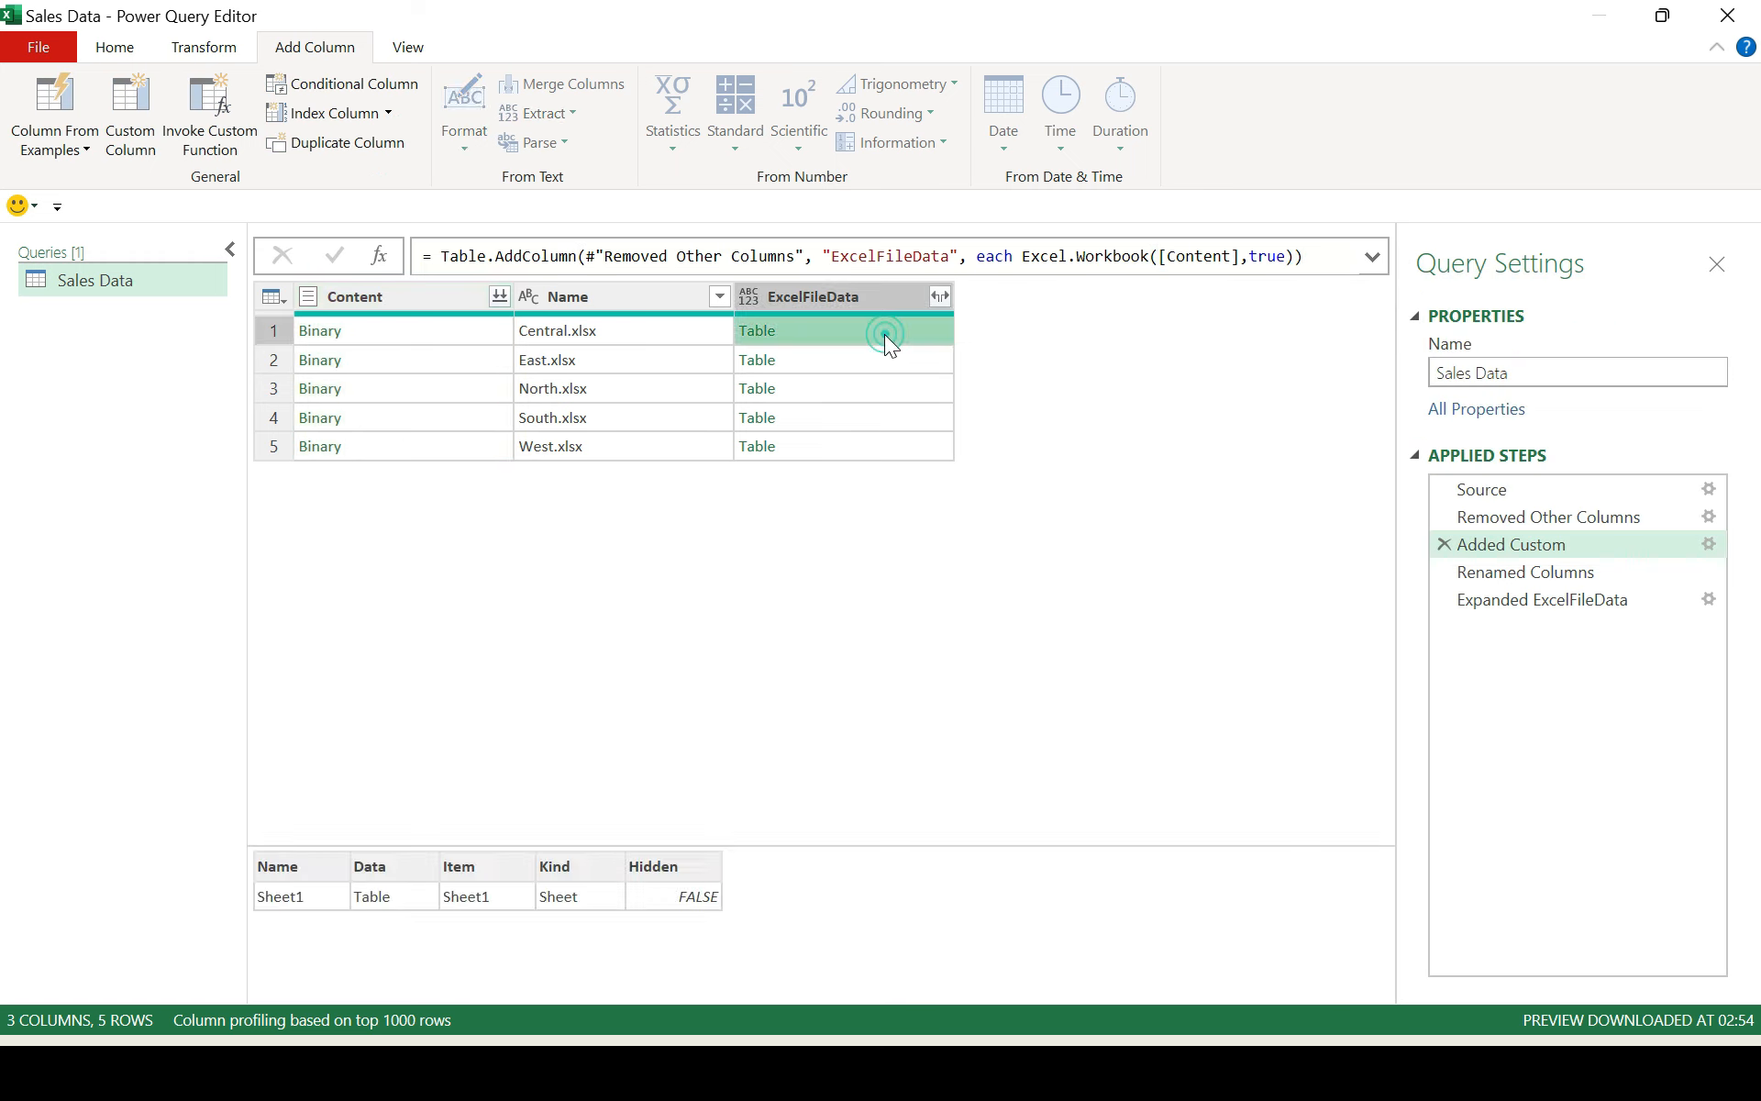
Examine the nested Data tables of the region files in the Expanded ExcelFileData step, checking their column headers.
click(1565, 598)
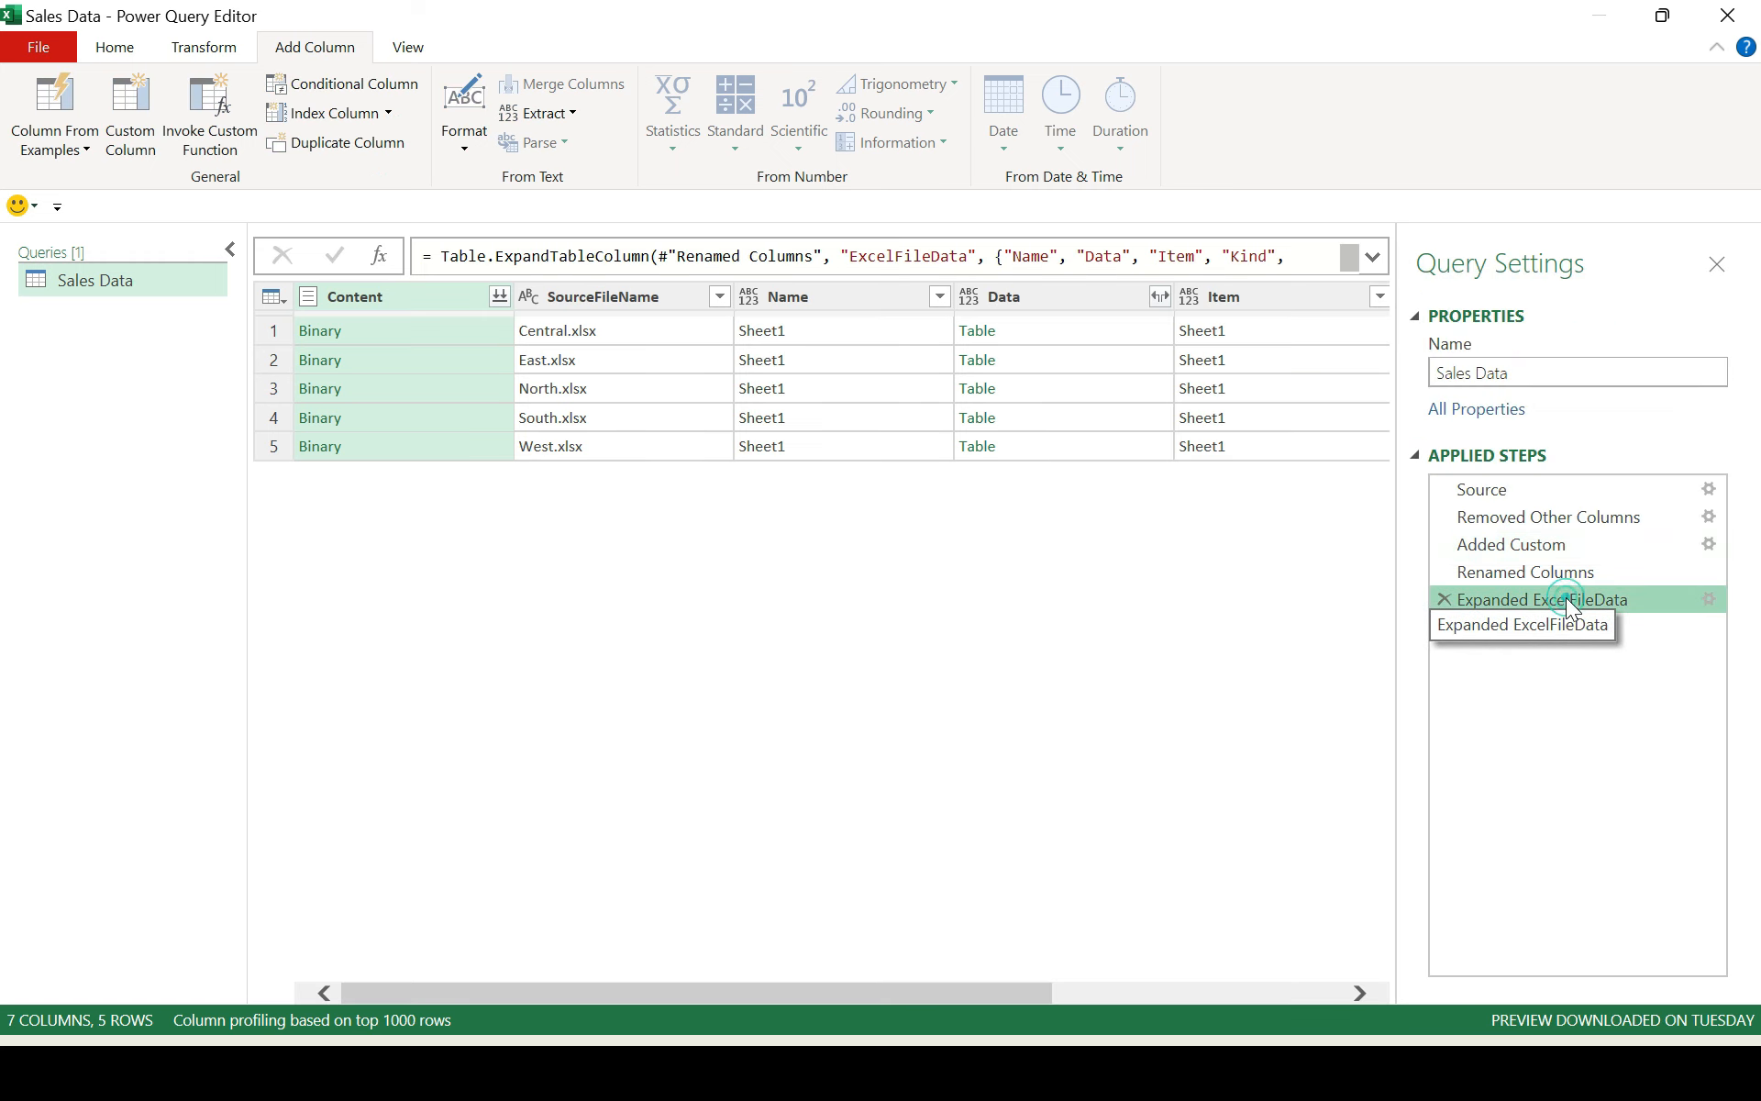
click(1087, 337)
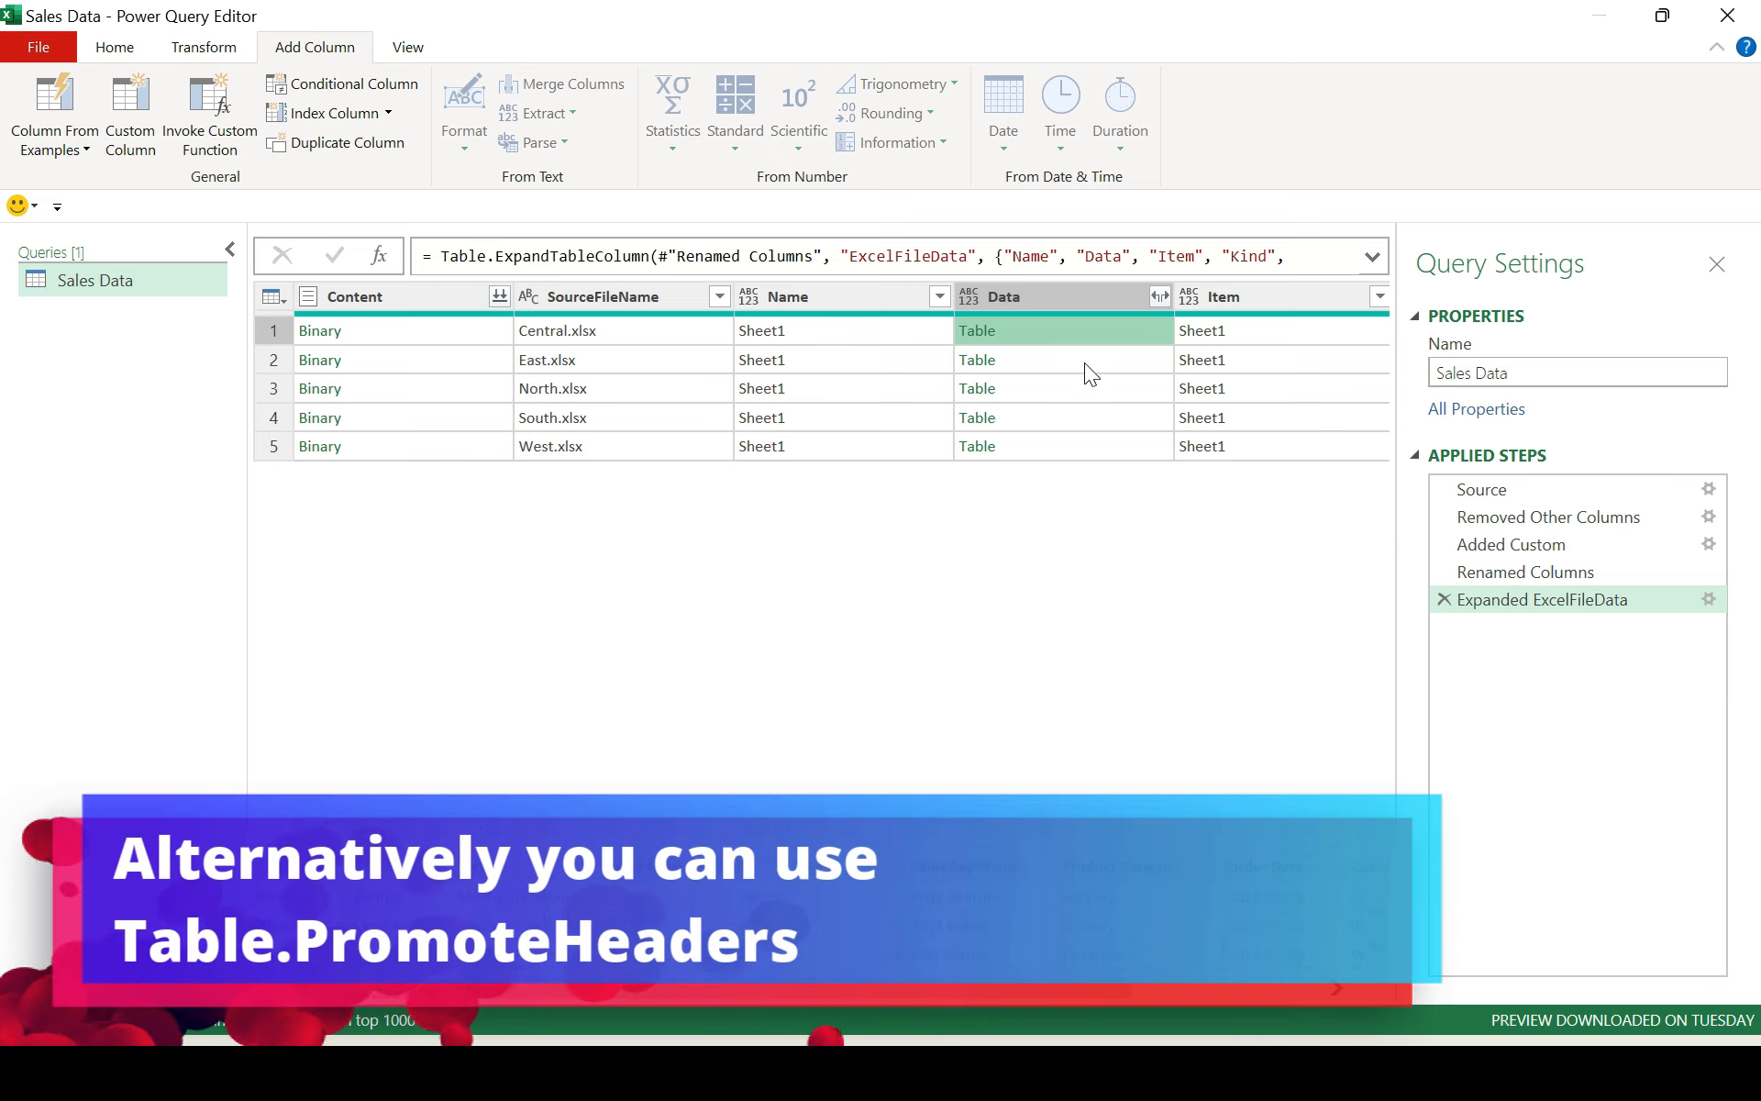
click(1085, 363)
click(1088, 394)
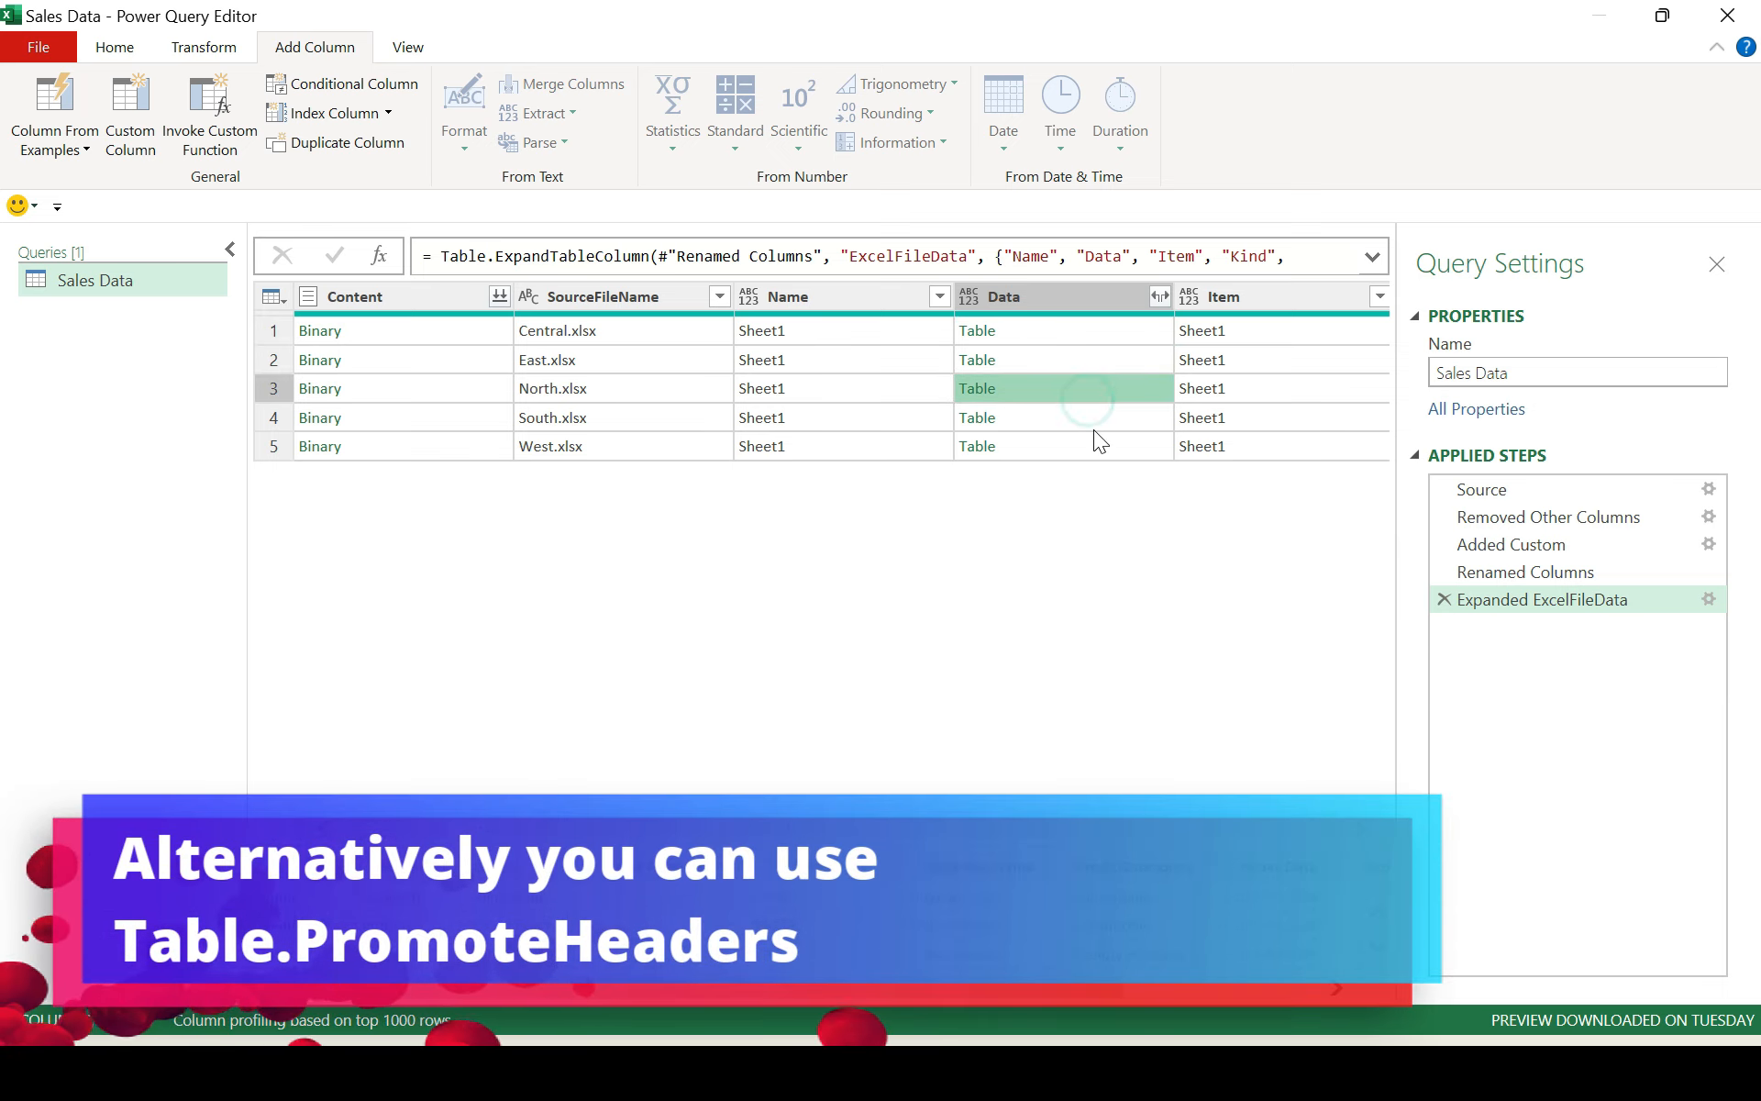
click(1097, 420)
click(1093, 442)
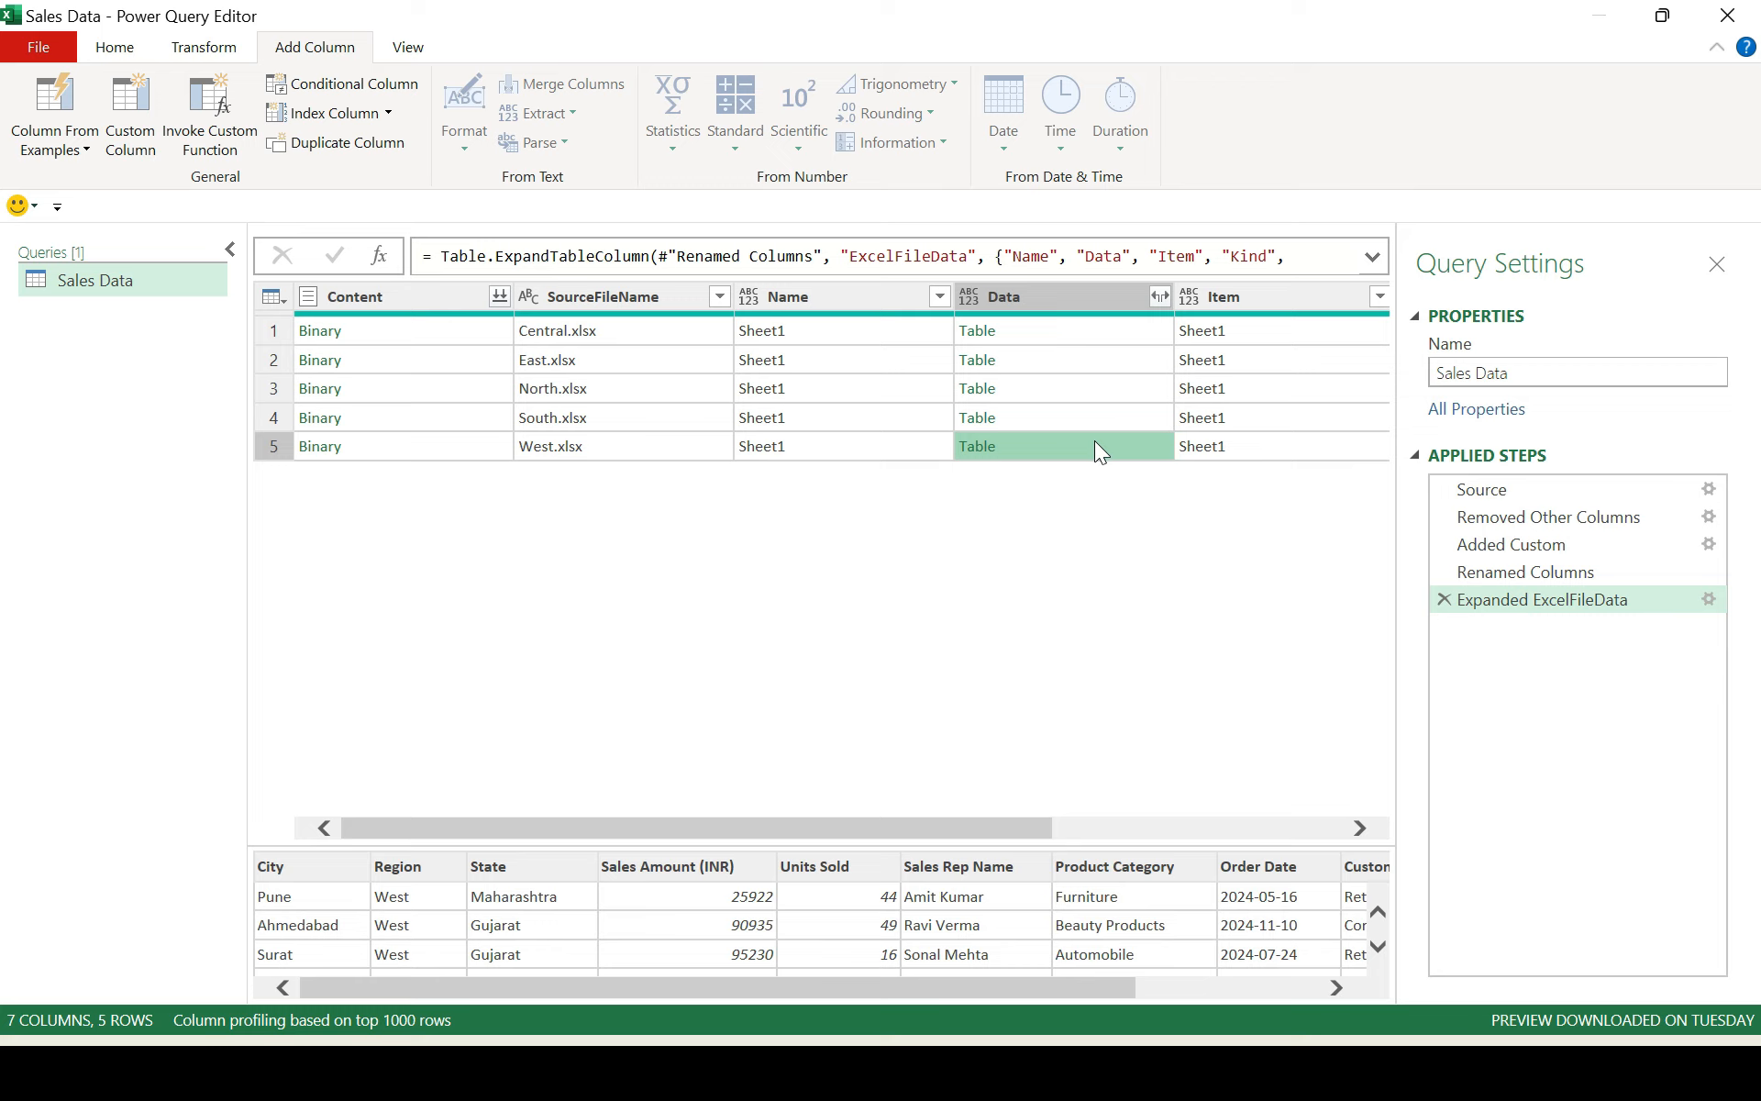
click(635, 290)
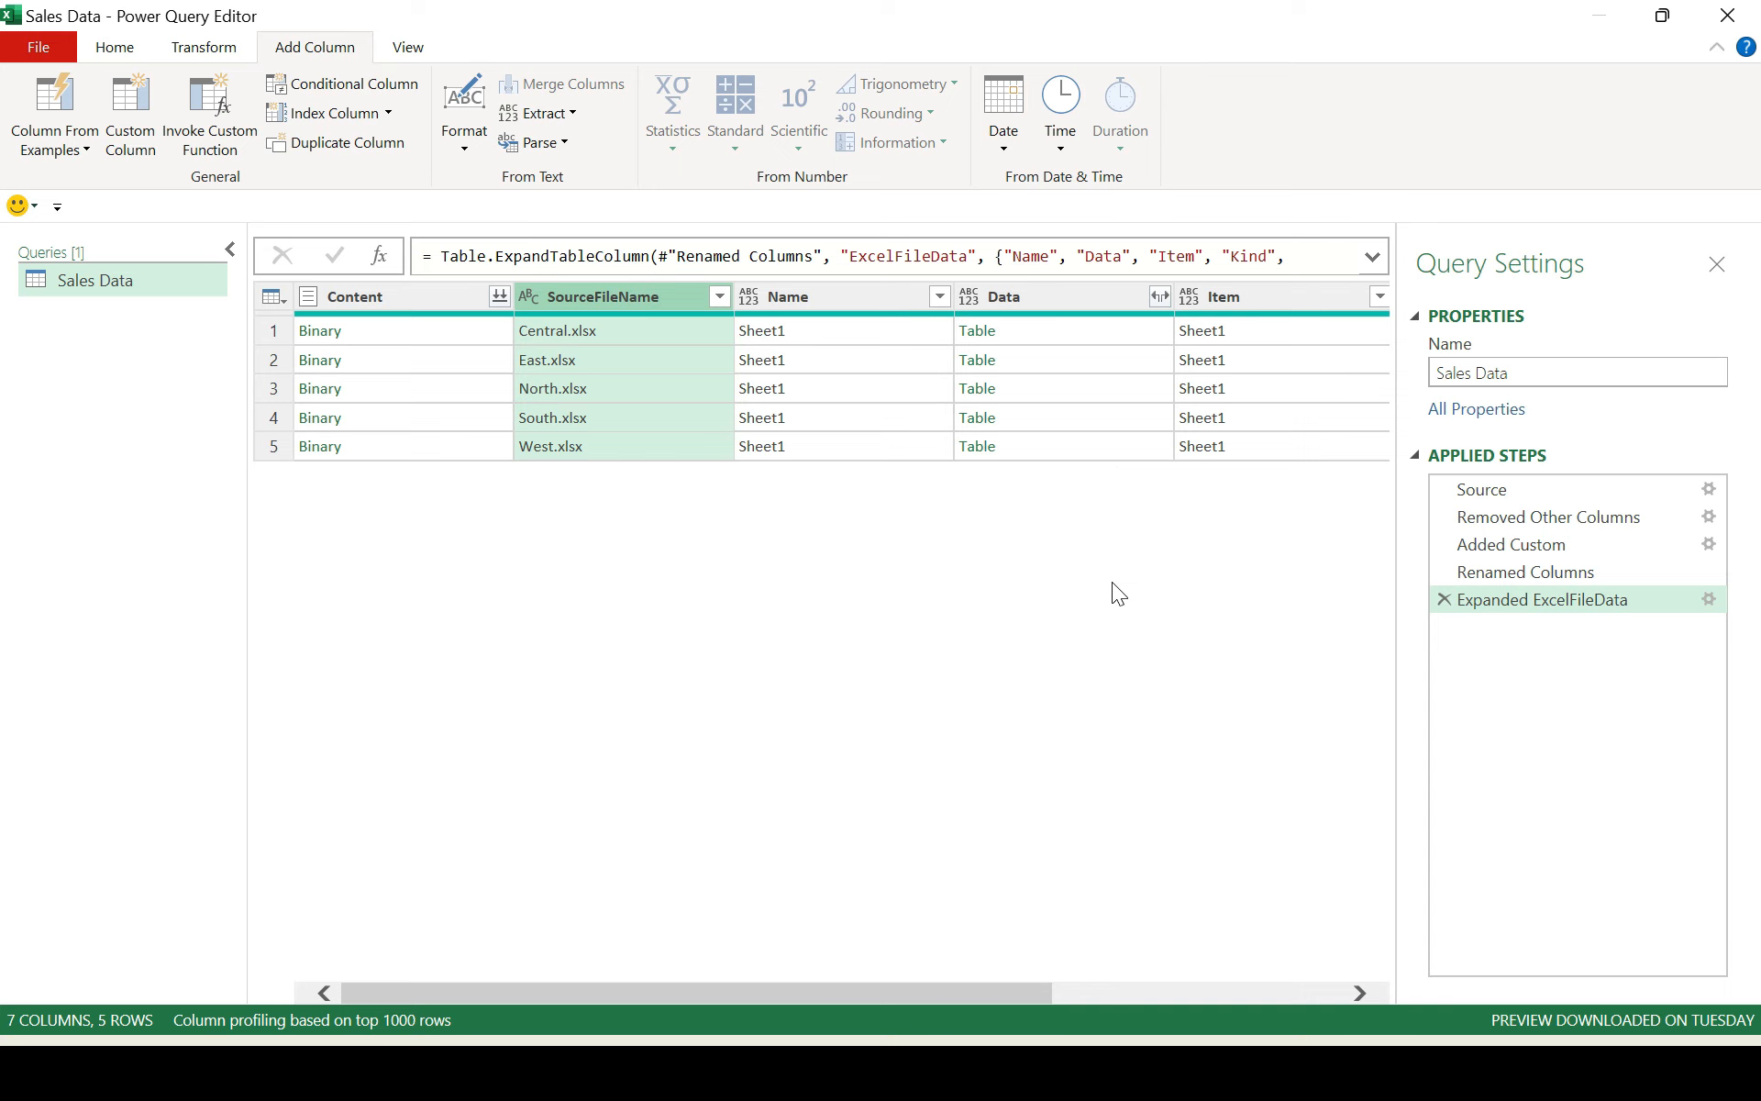
ctrl+click(1062, 299)
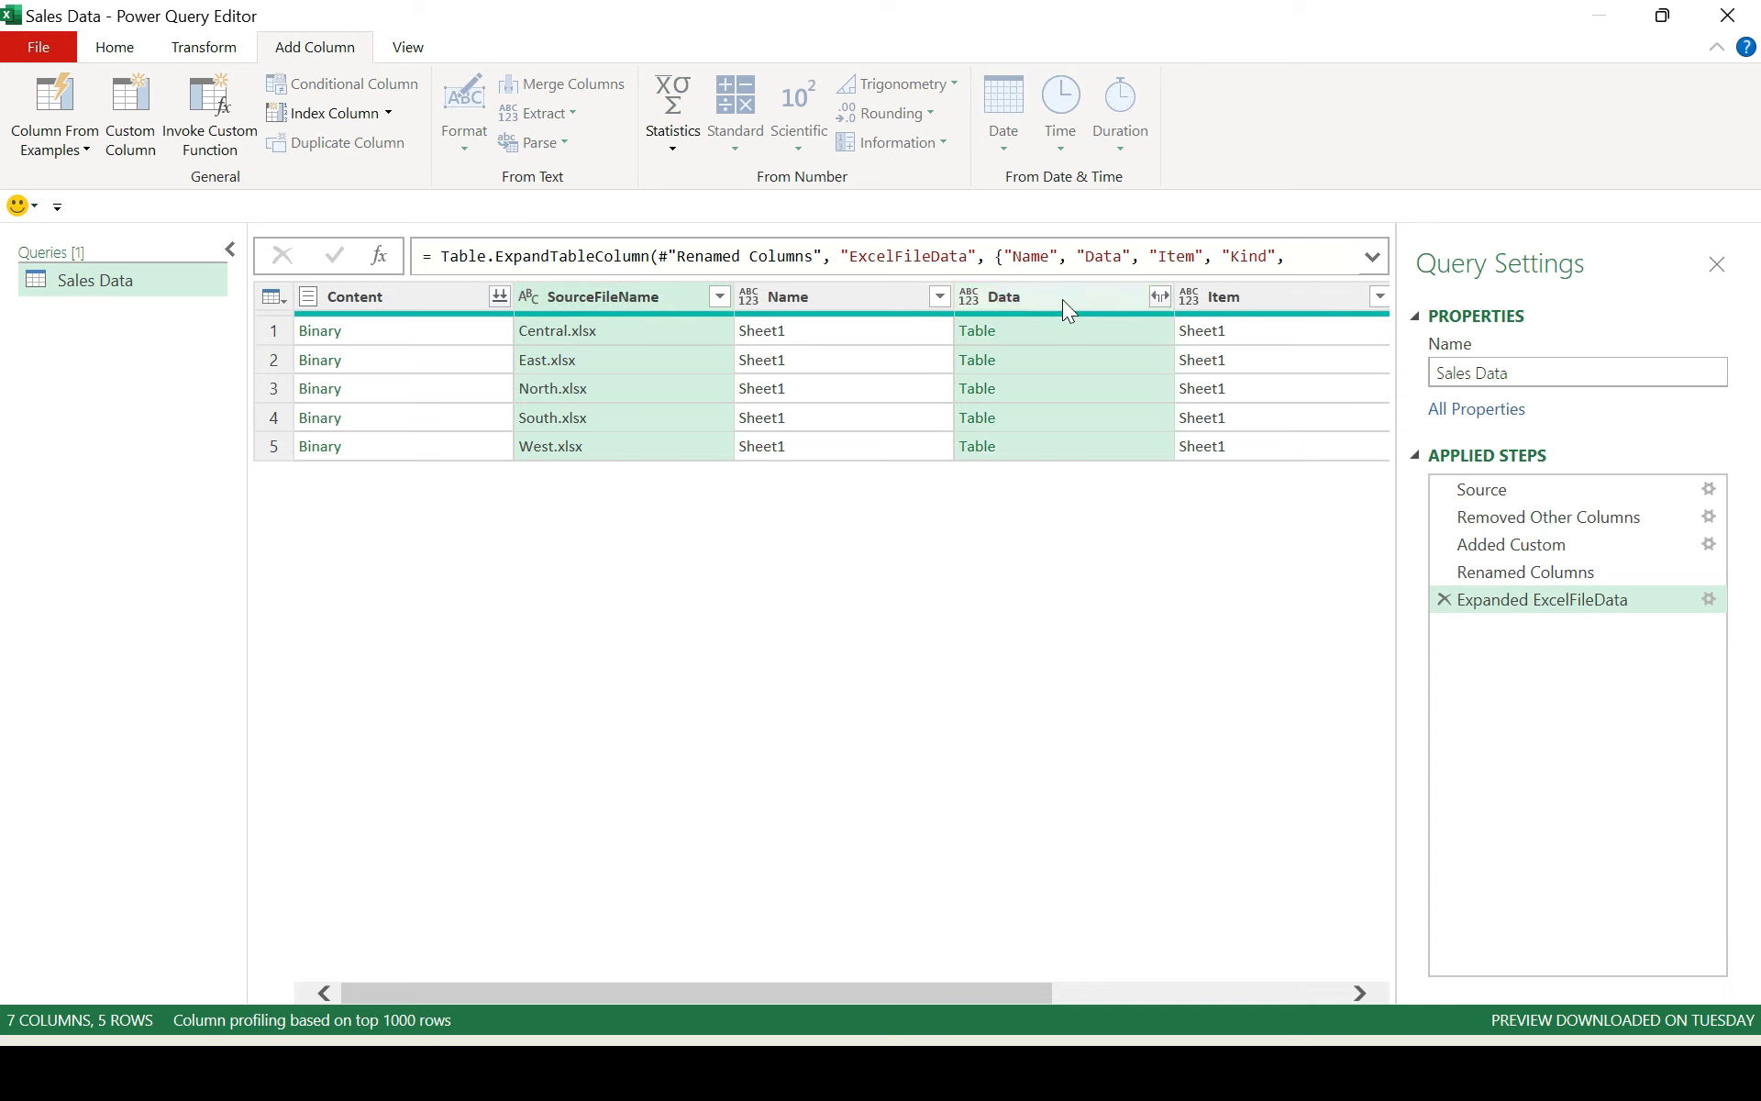
right_click(1062, 299)
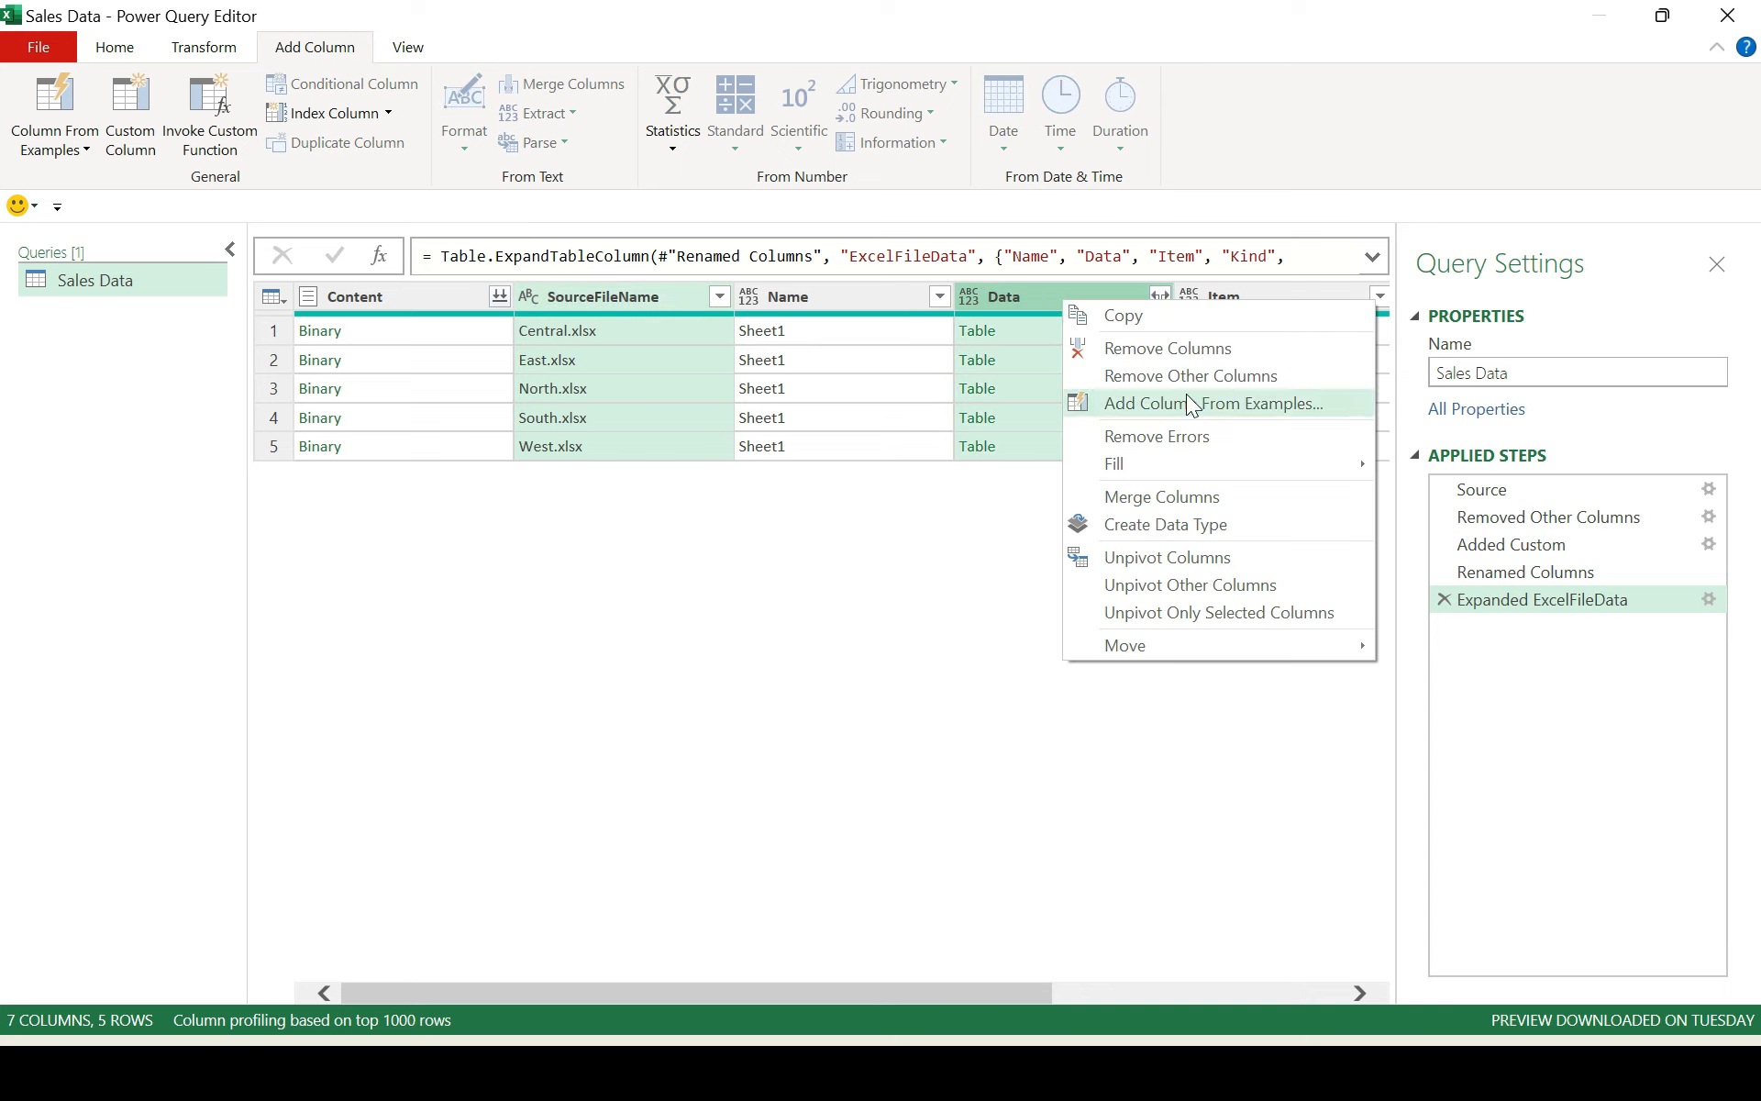
click(836, 568)
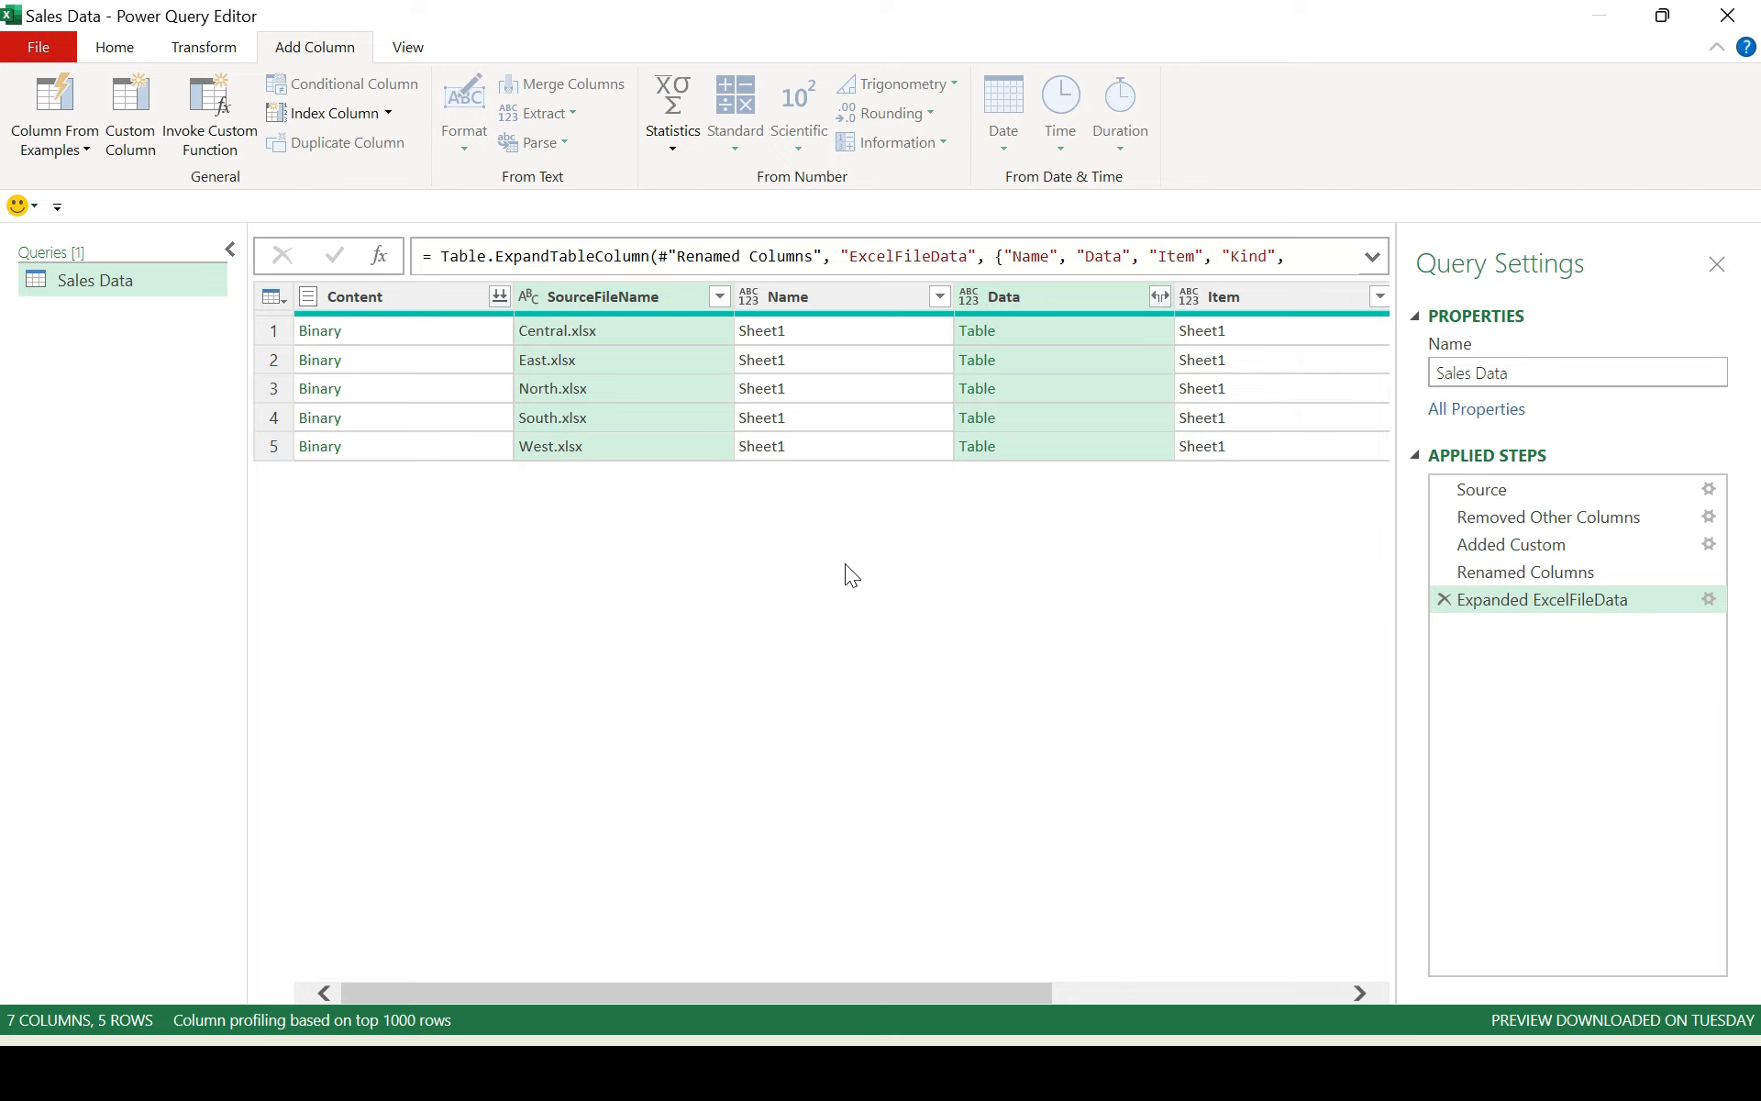
Inspect several sheet names and the nested Data tables for Central.xlsx and South.xlsx.
click(889, 349)
click(889, 343)
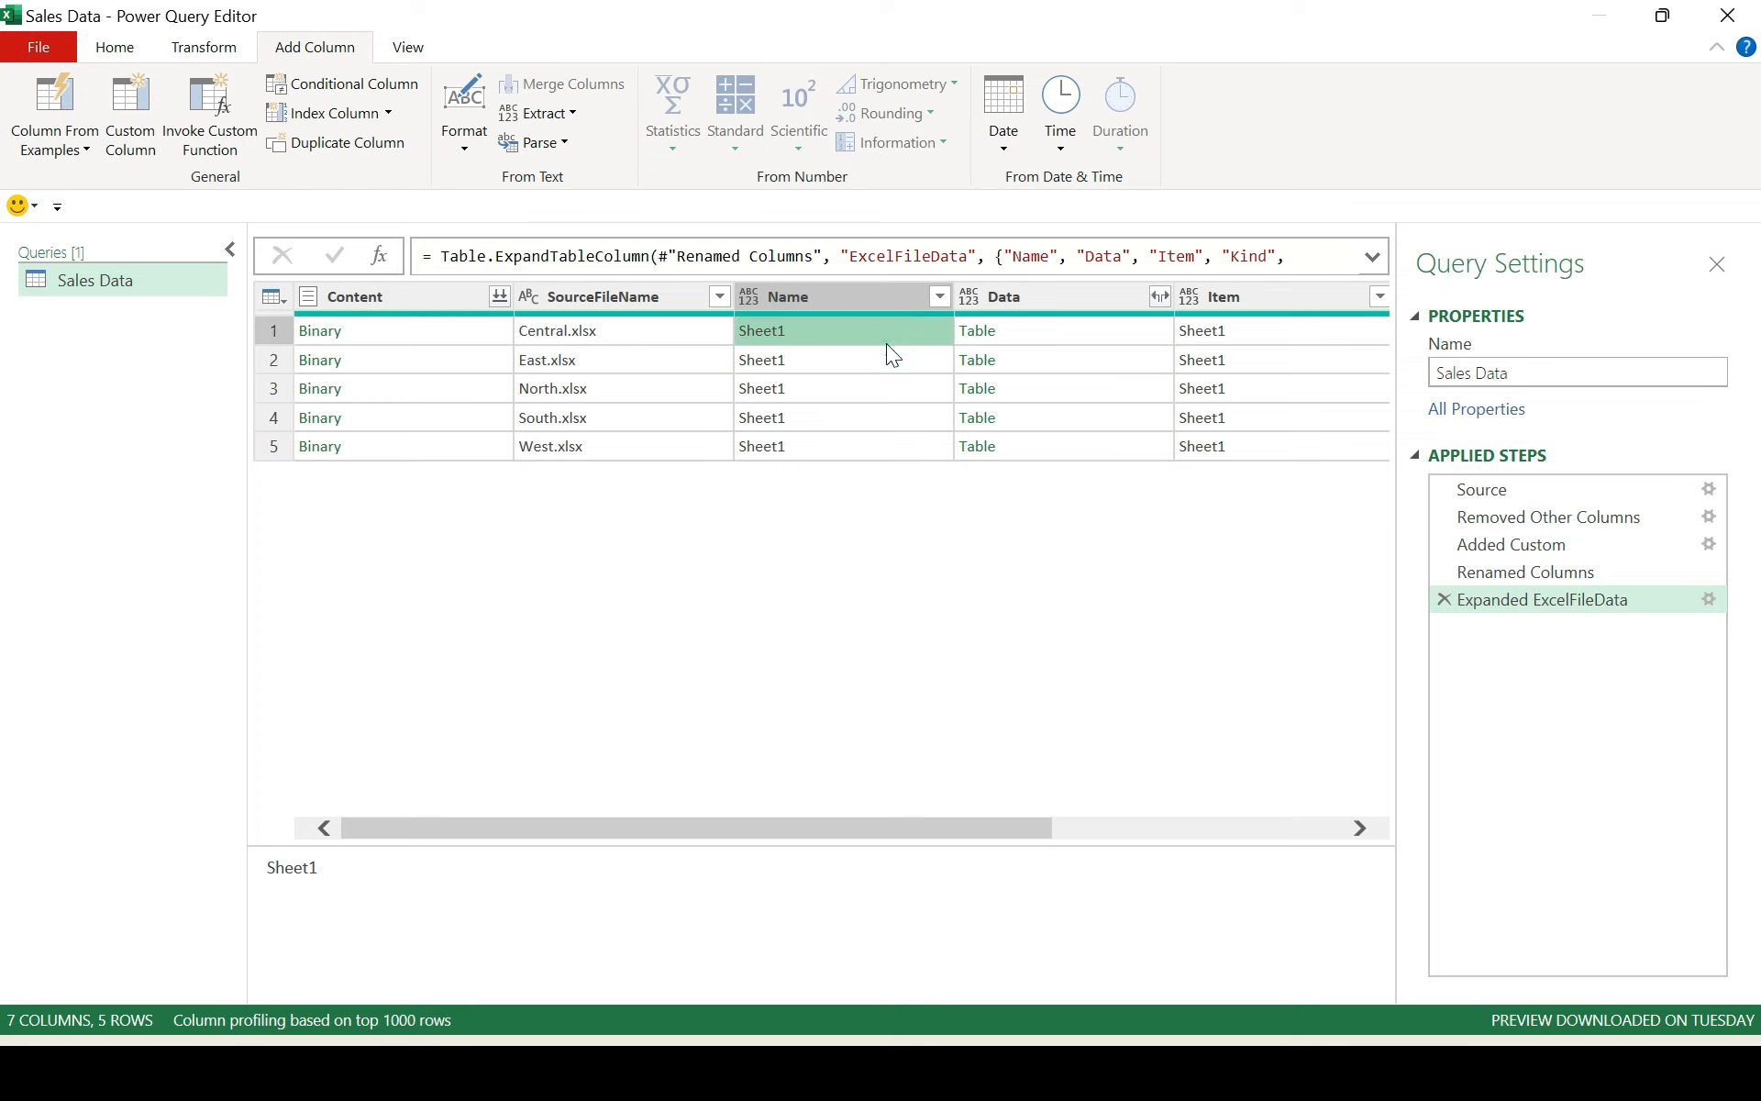
click(839, 360)
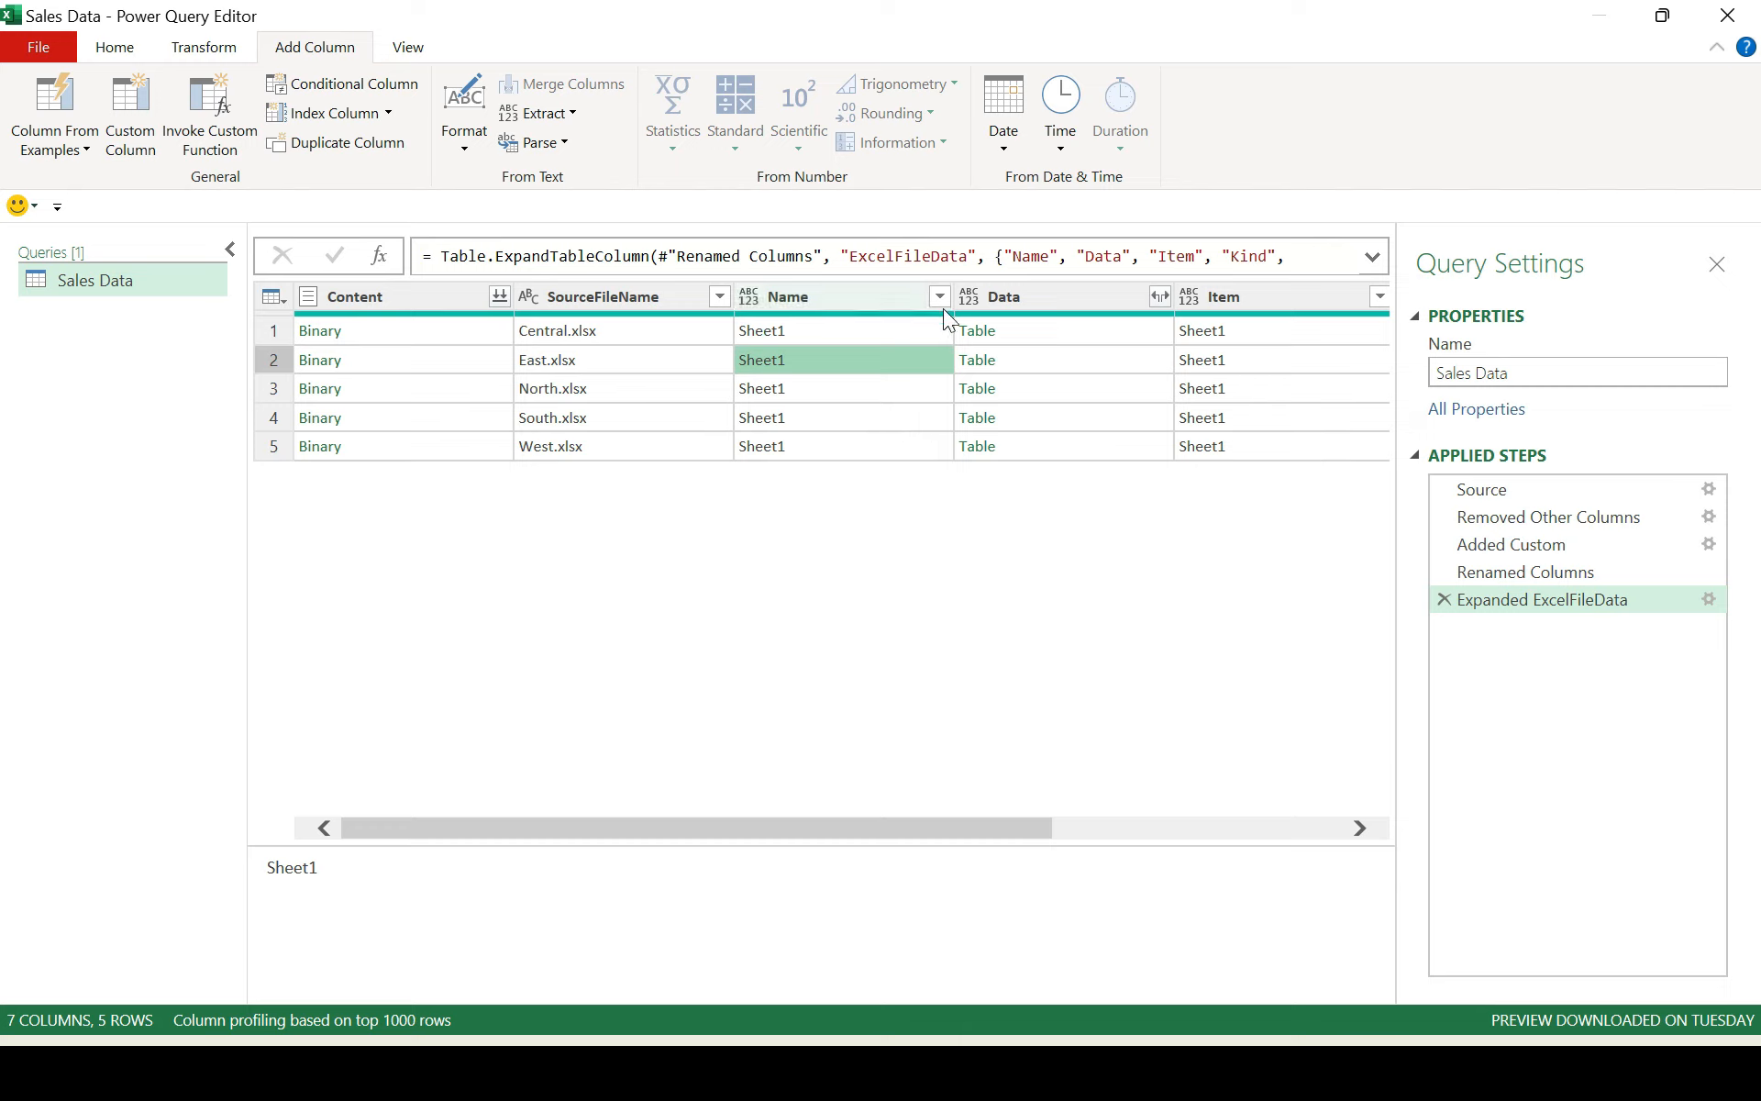
click(895, 433)
click(1087, 336)
click(1064, 417)
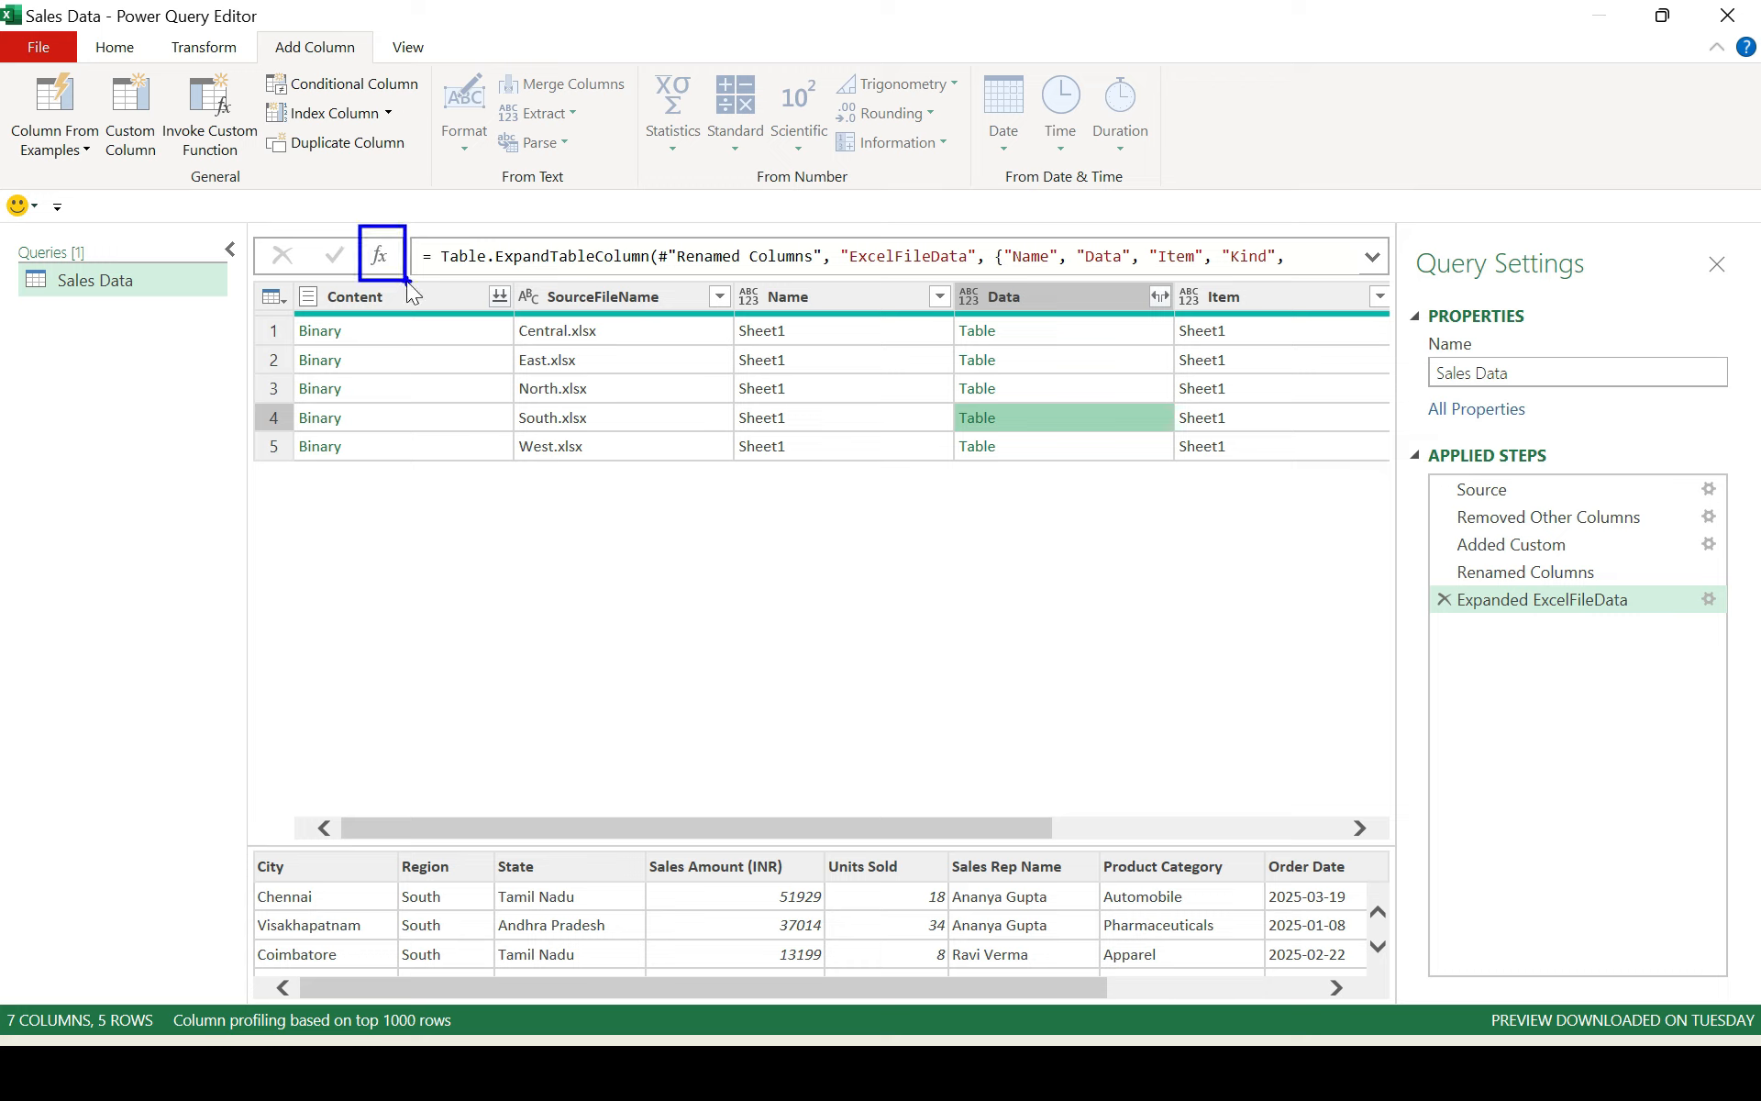
Add a custom query step after Expanded ExcelFileData and prepare its formula for a function before the step reference.
click(385, 264)
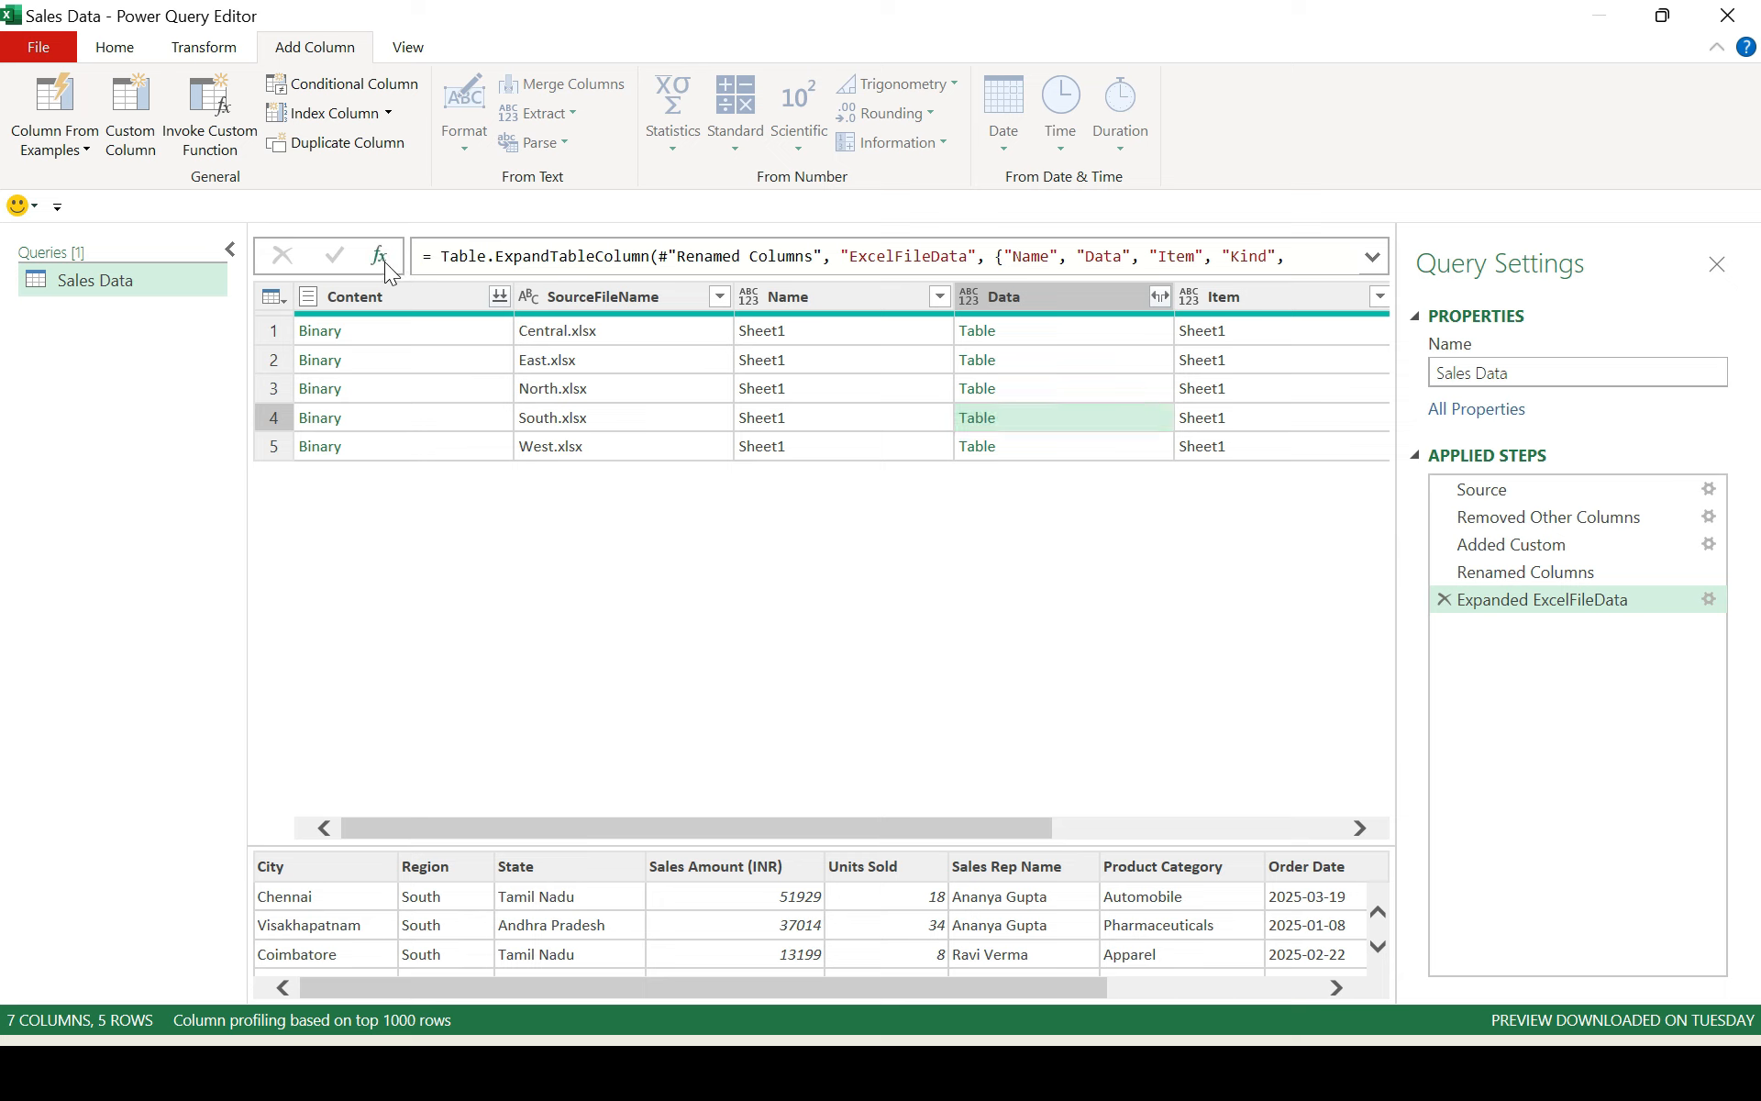
double_click(495, 256)
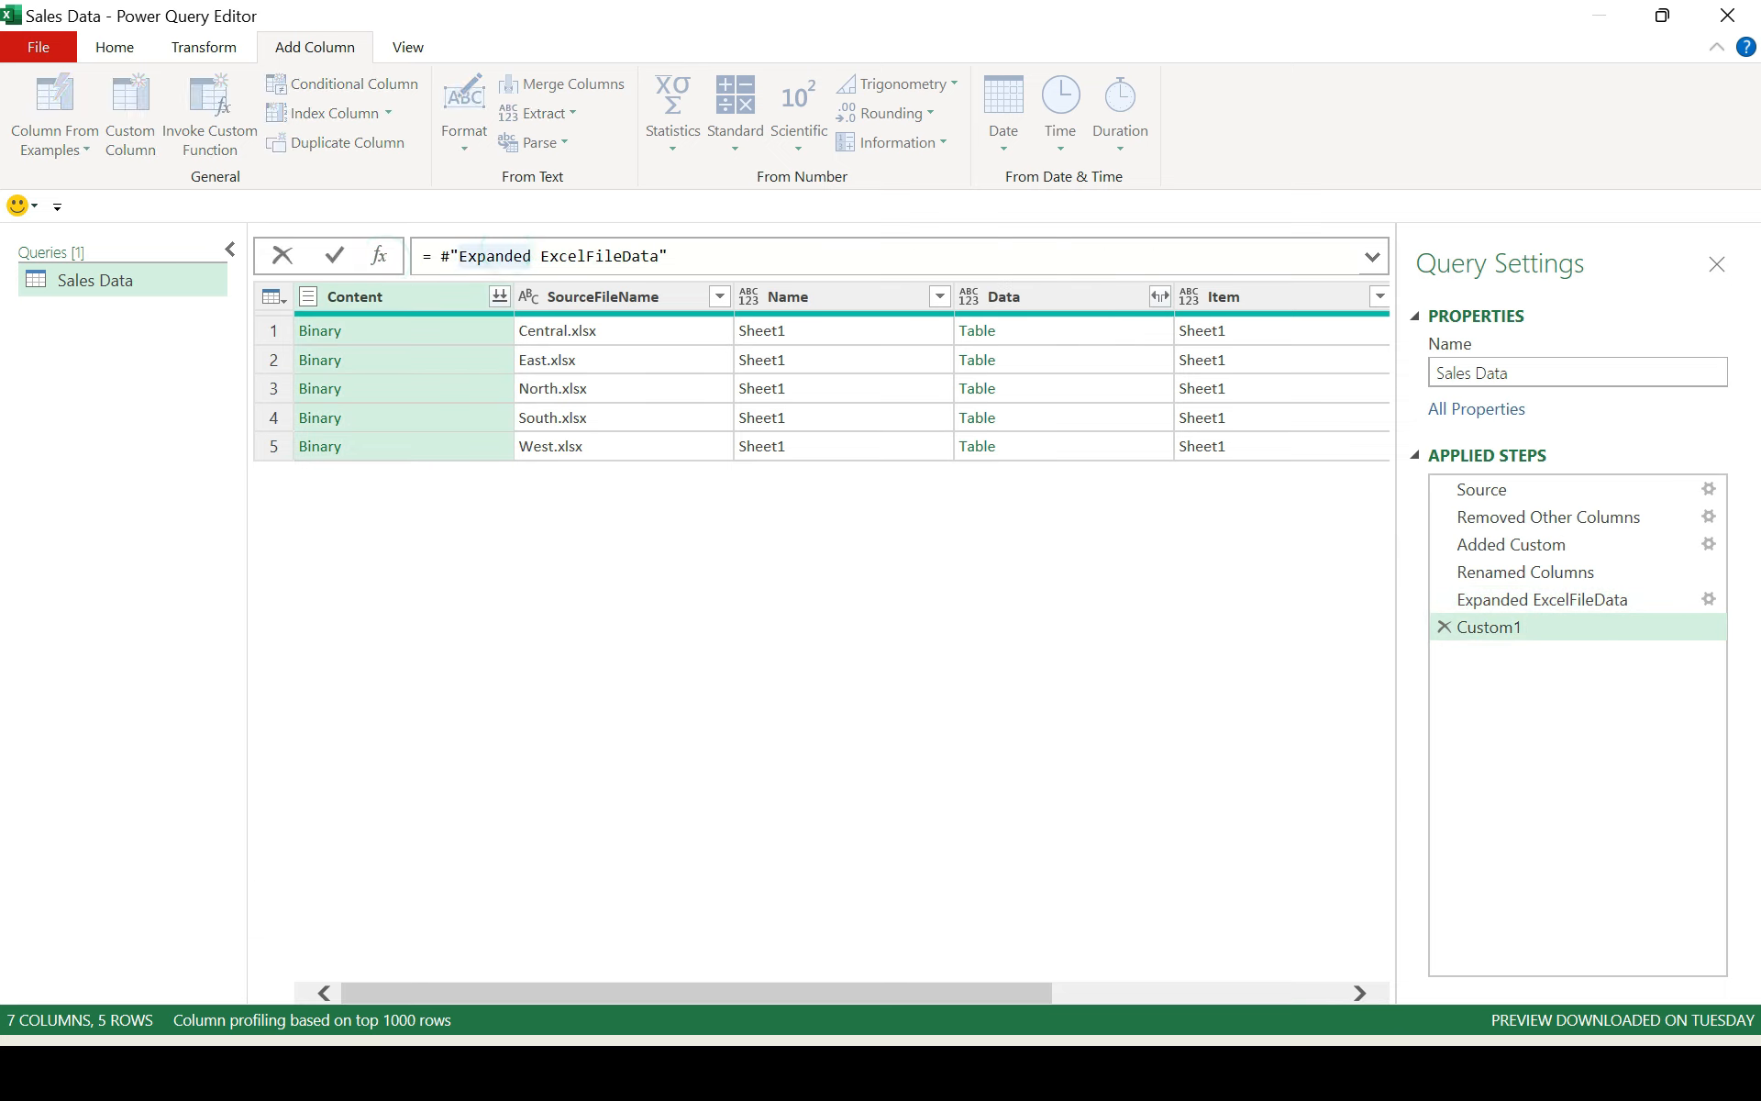
drag(440, 256, 668, 256)
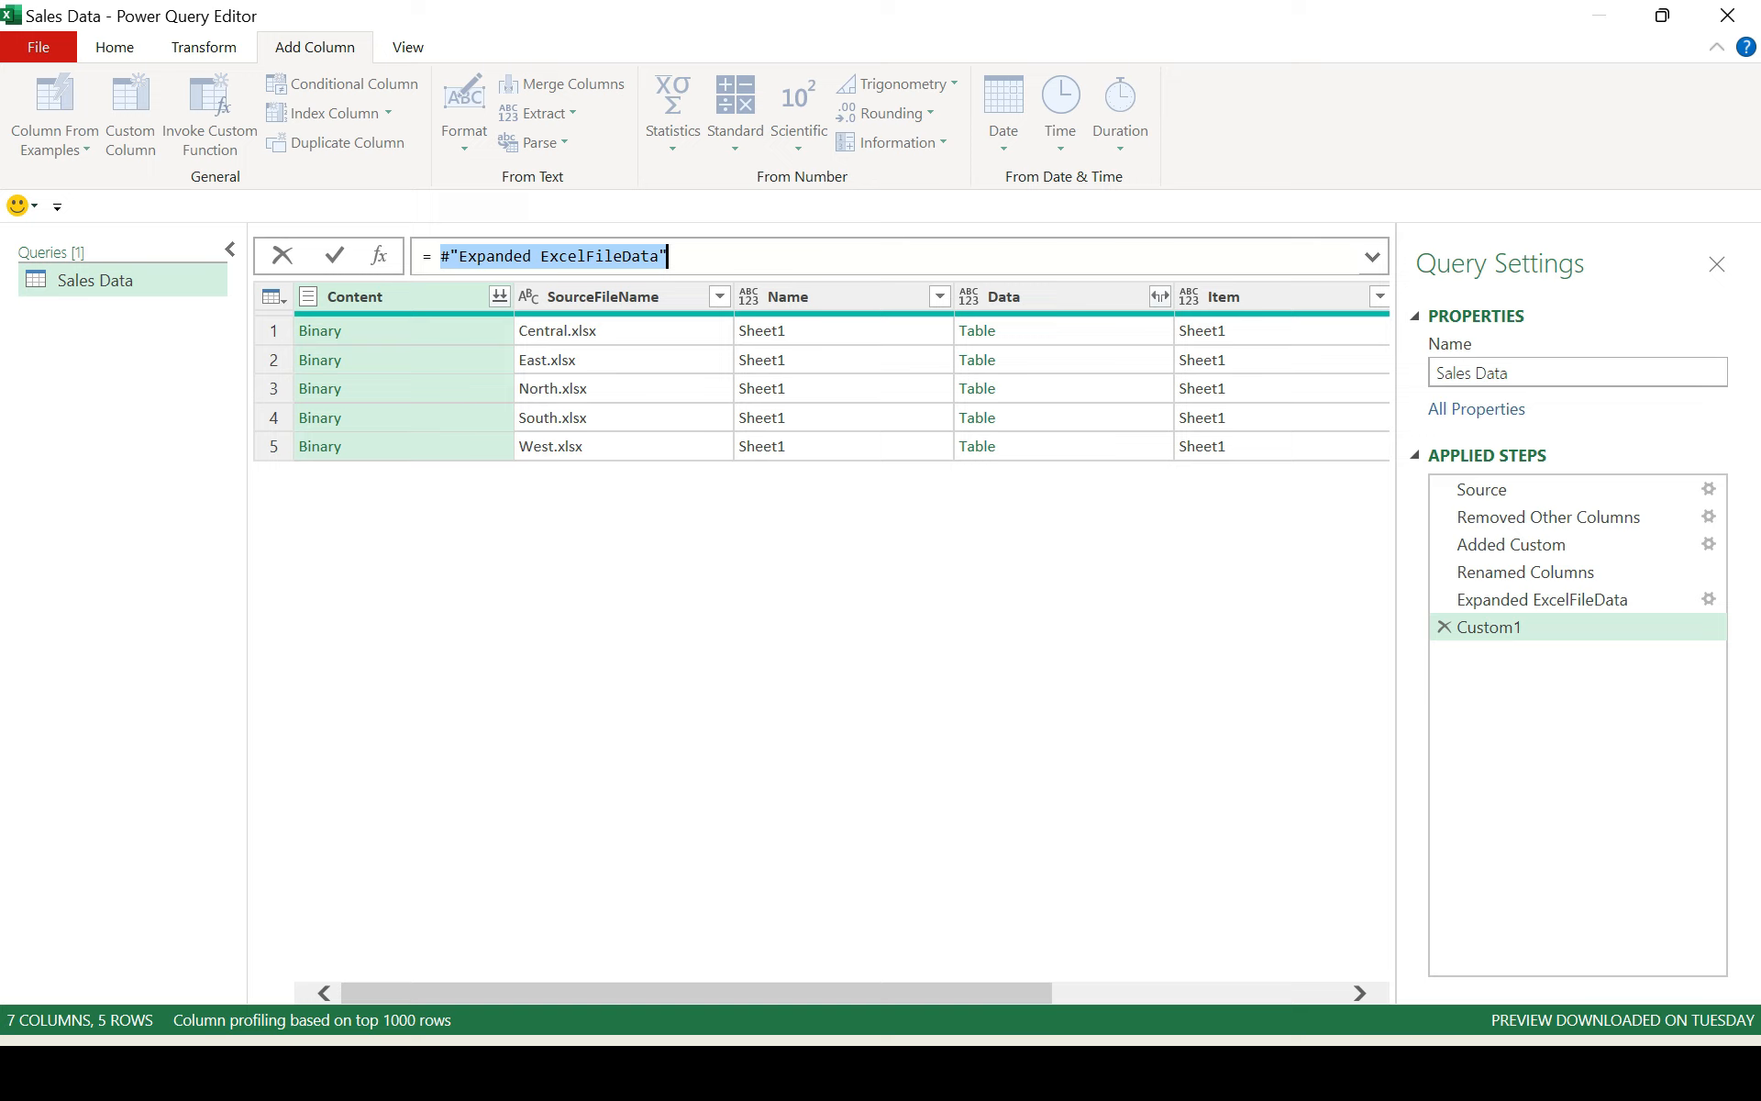
click(443, 256)
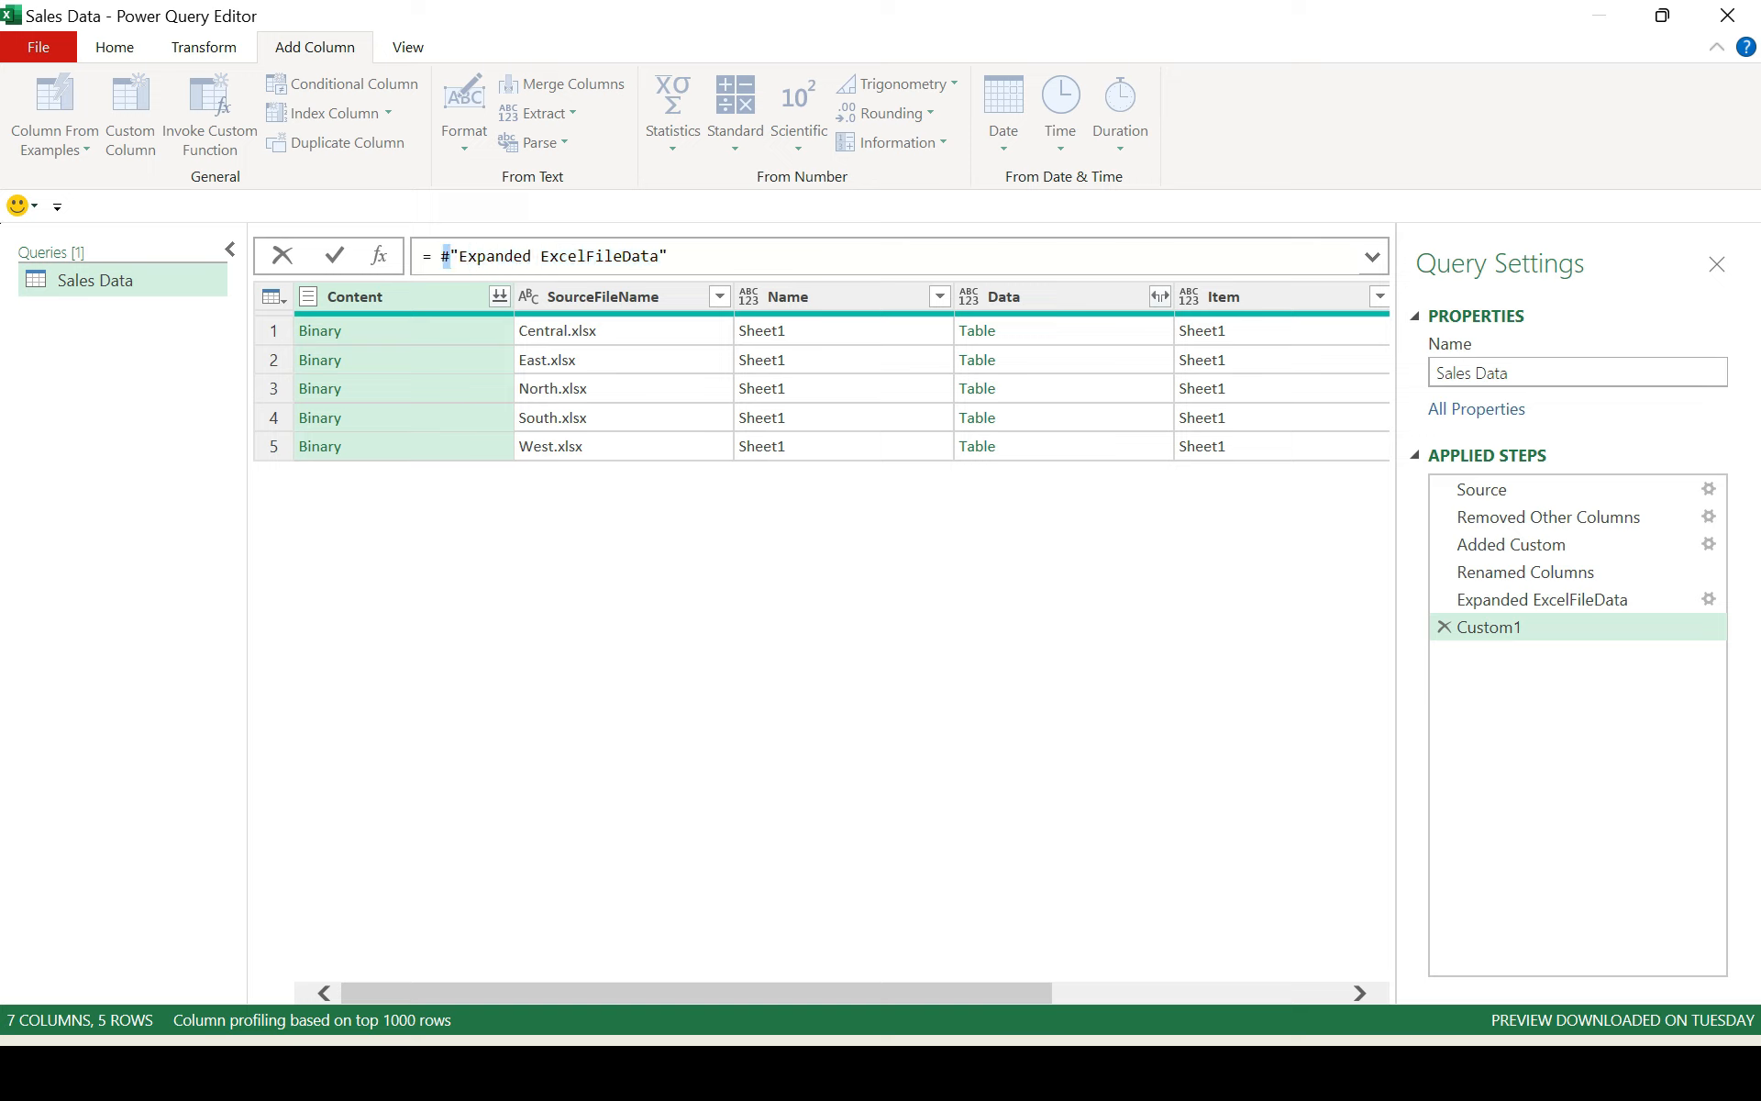
key(Home)
key(Right)
key(Left)
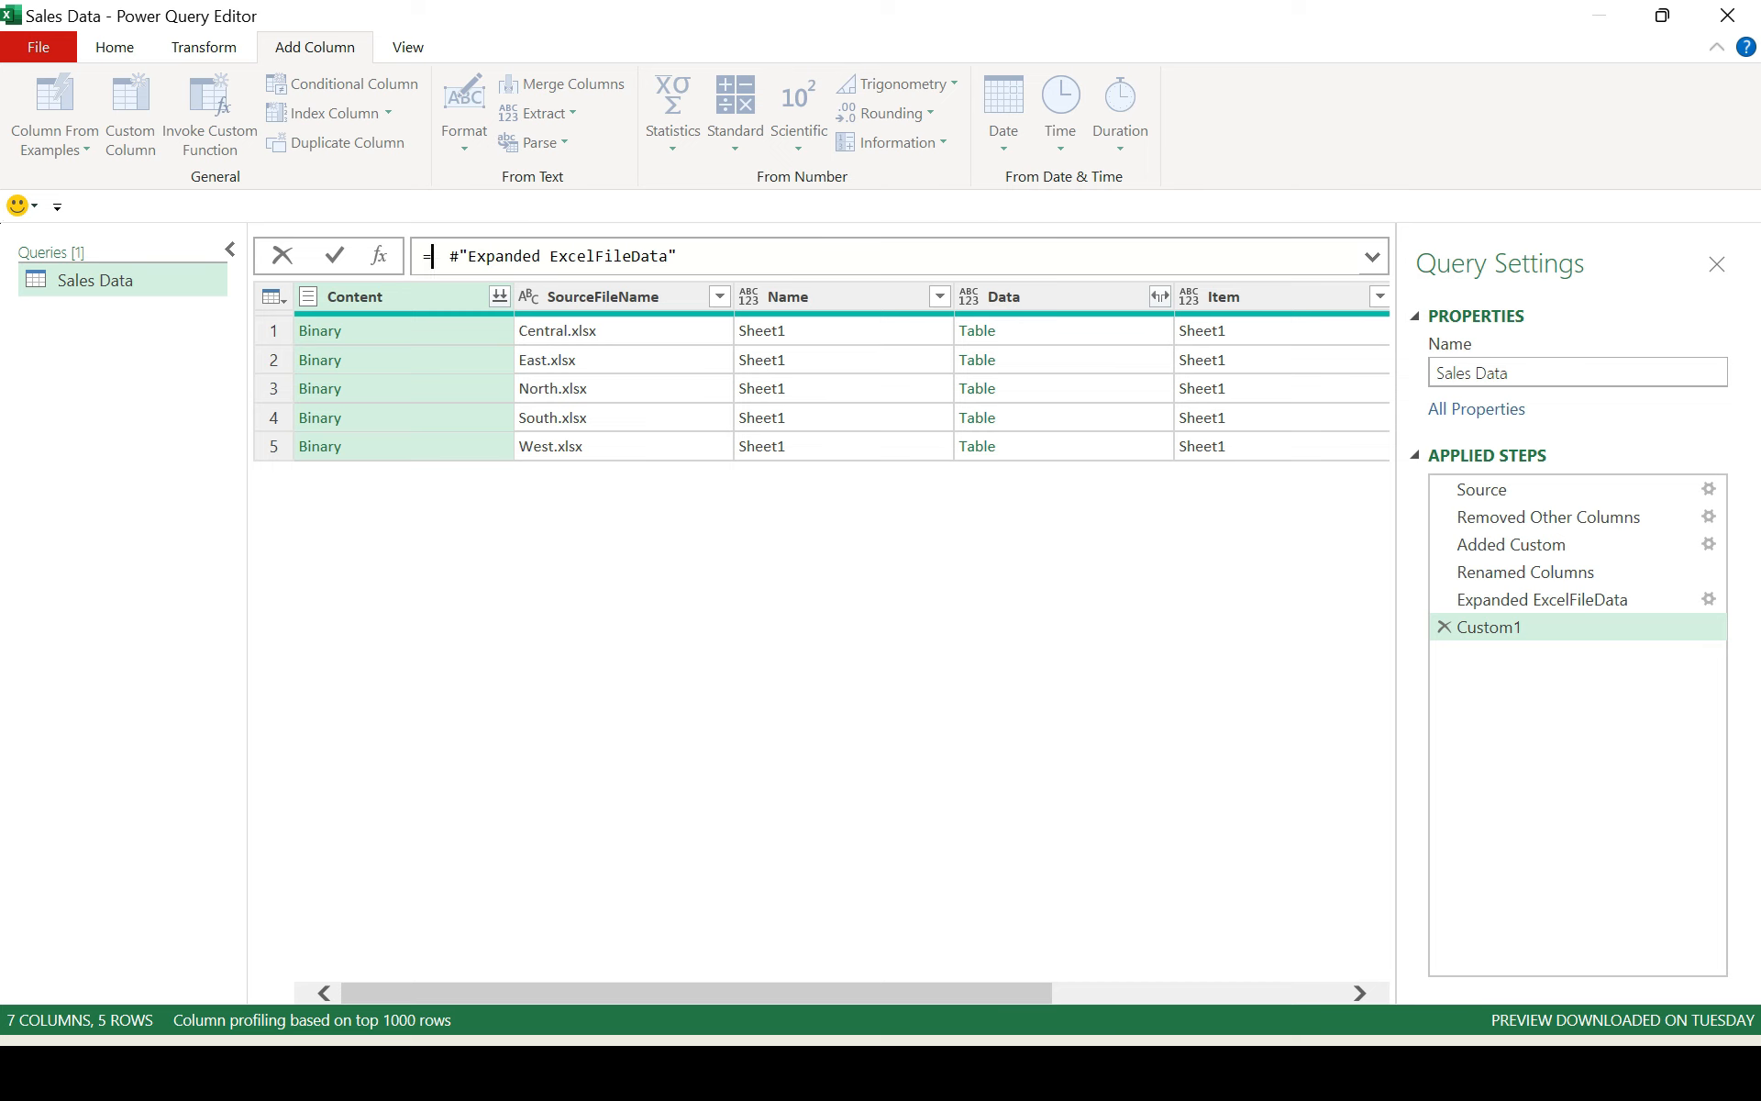
Insert the Table.Combine function with an opening parenthesis in front of #"Expanded ExcelFileData" in the new step's formula.
text(c)
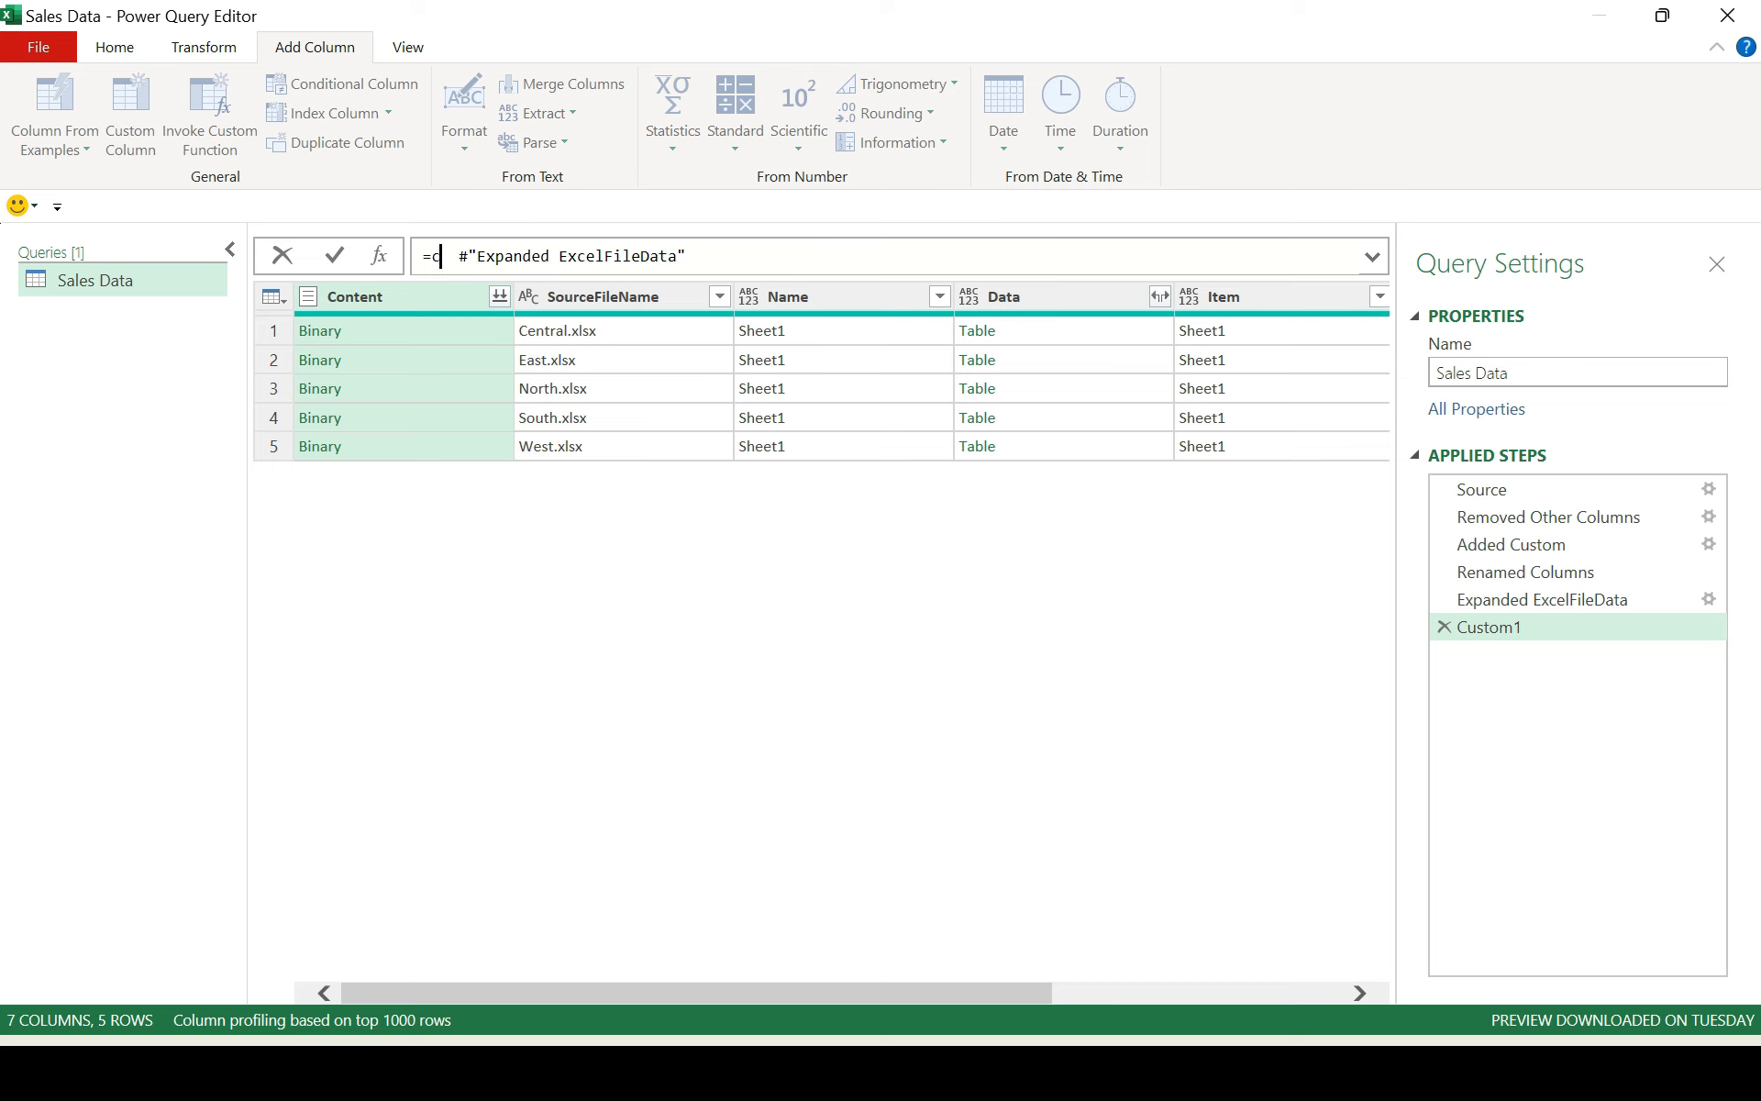
text(ombi)
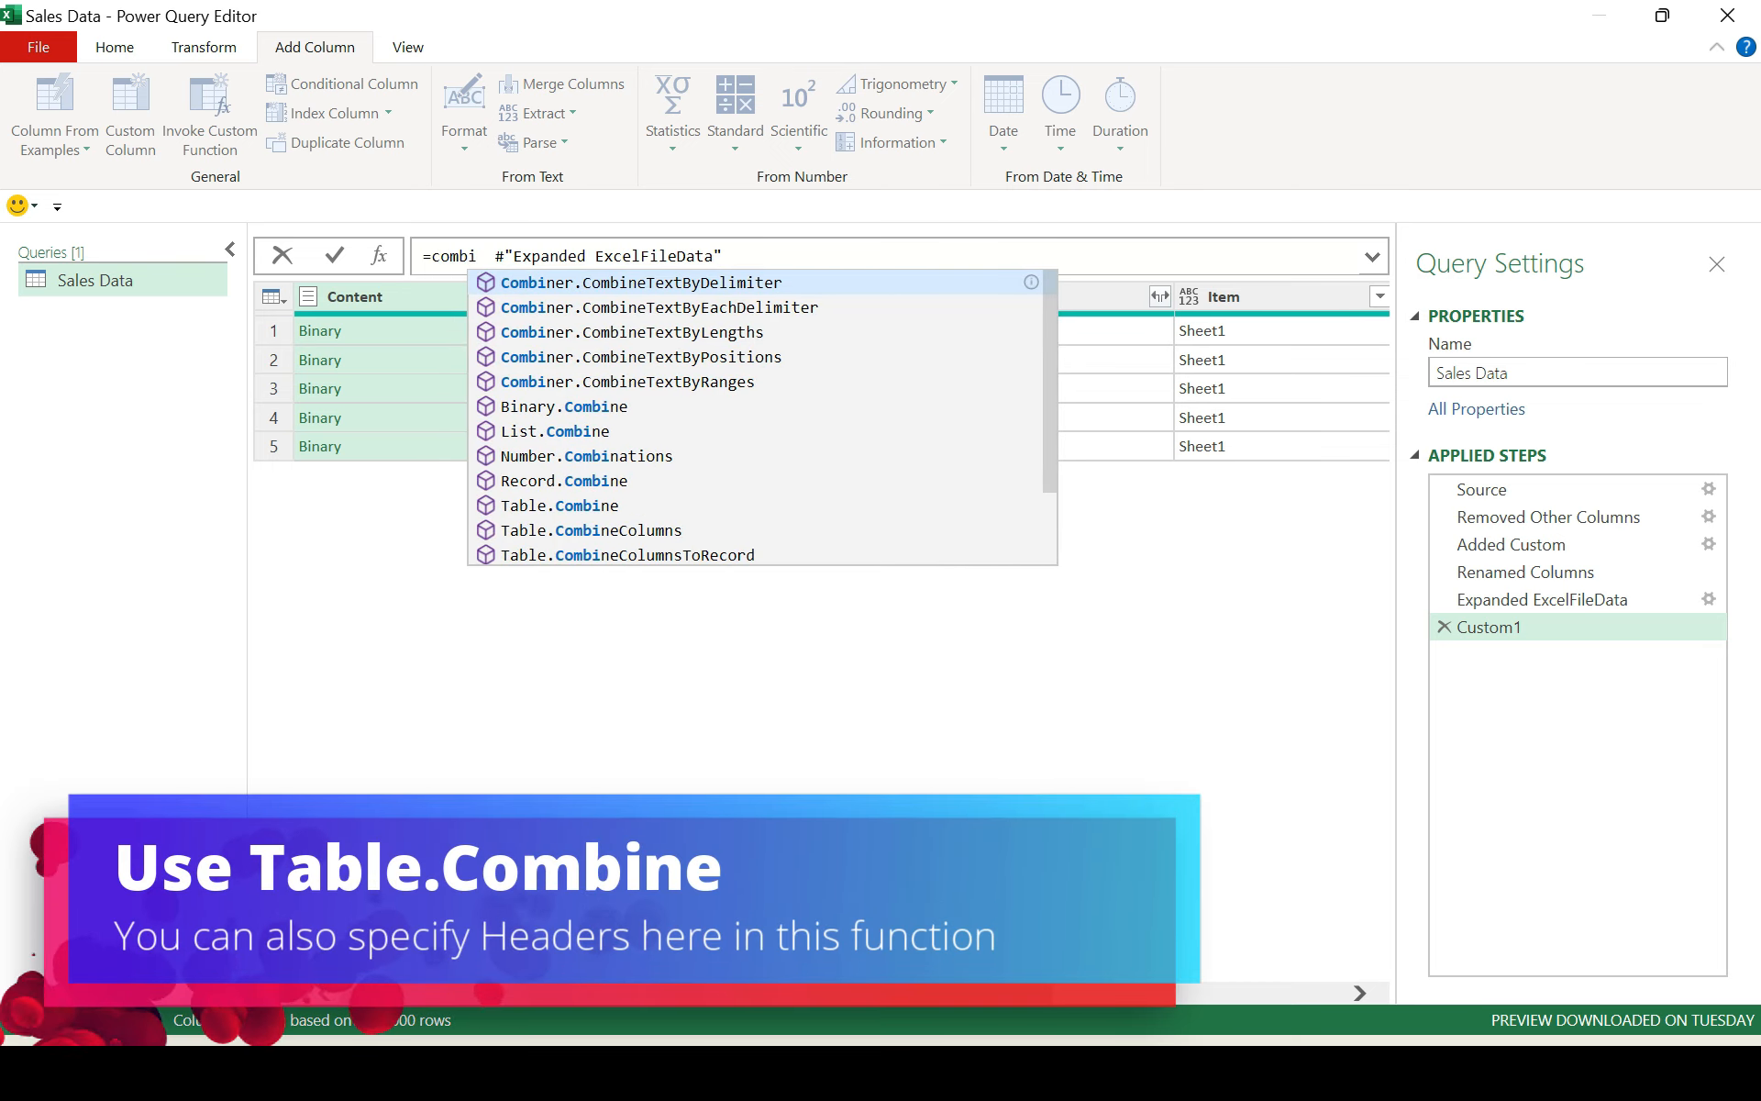
text(ne)
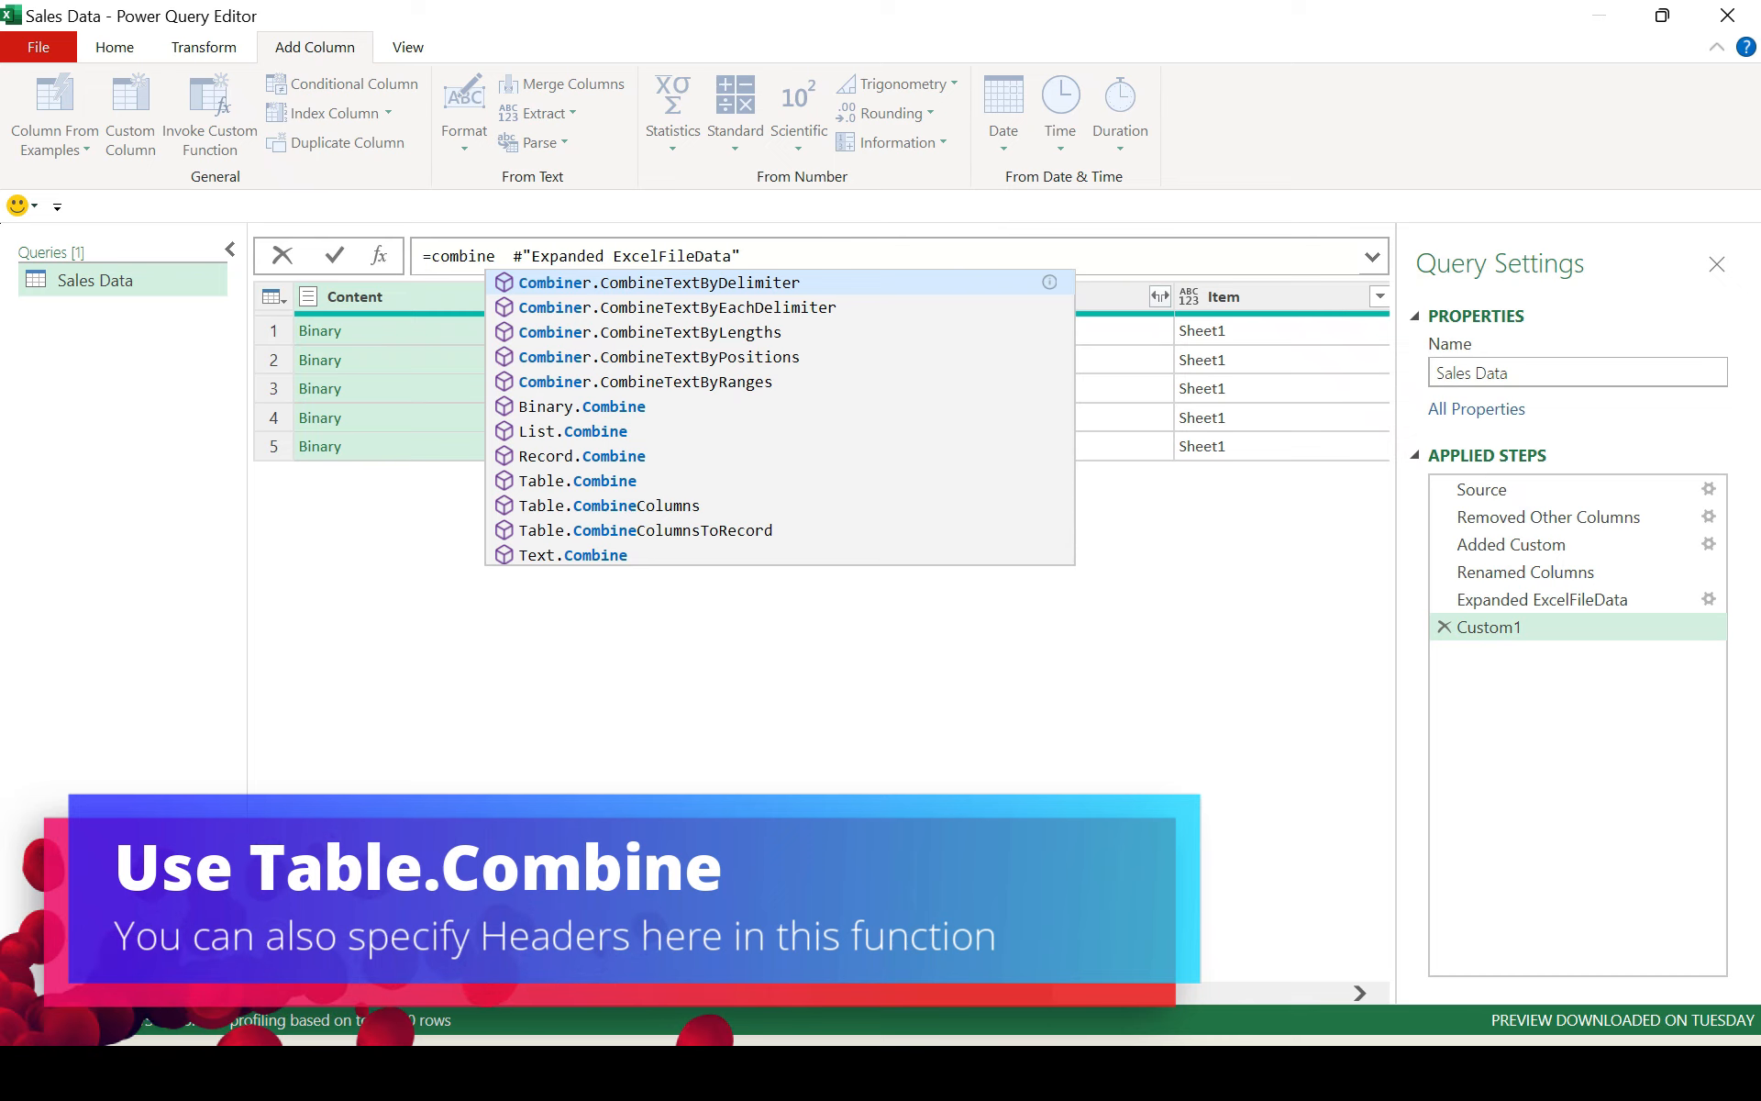
key(Down)
key(Down)
key(Down)
key(Down)
key(Down)
key(Down)
key(Down)
key(Down)
key(Down)
key(Up)
key(Tab)
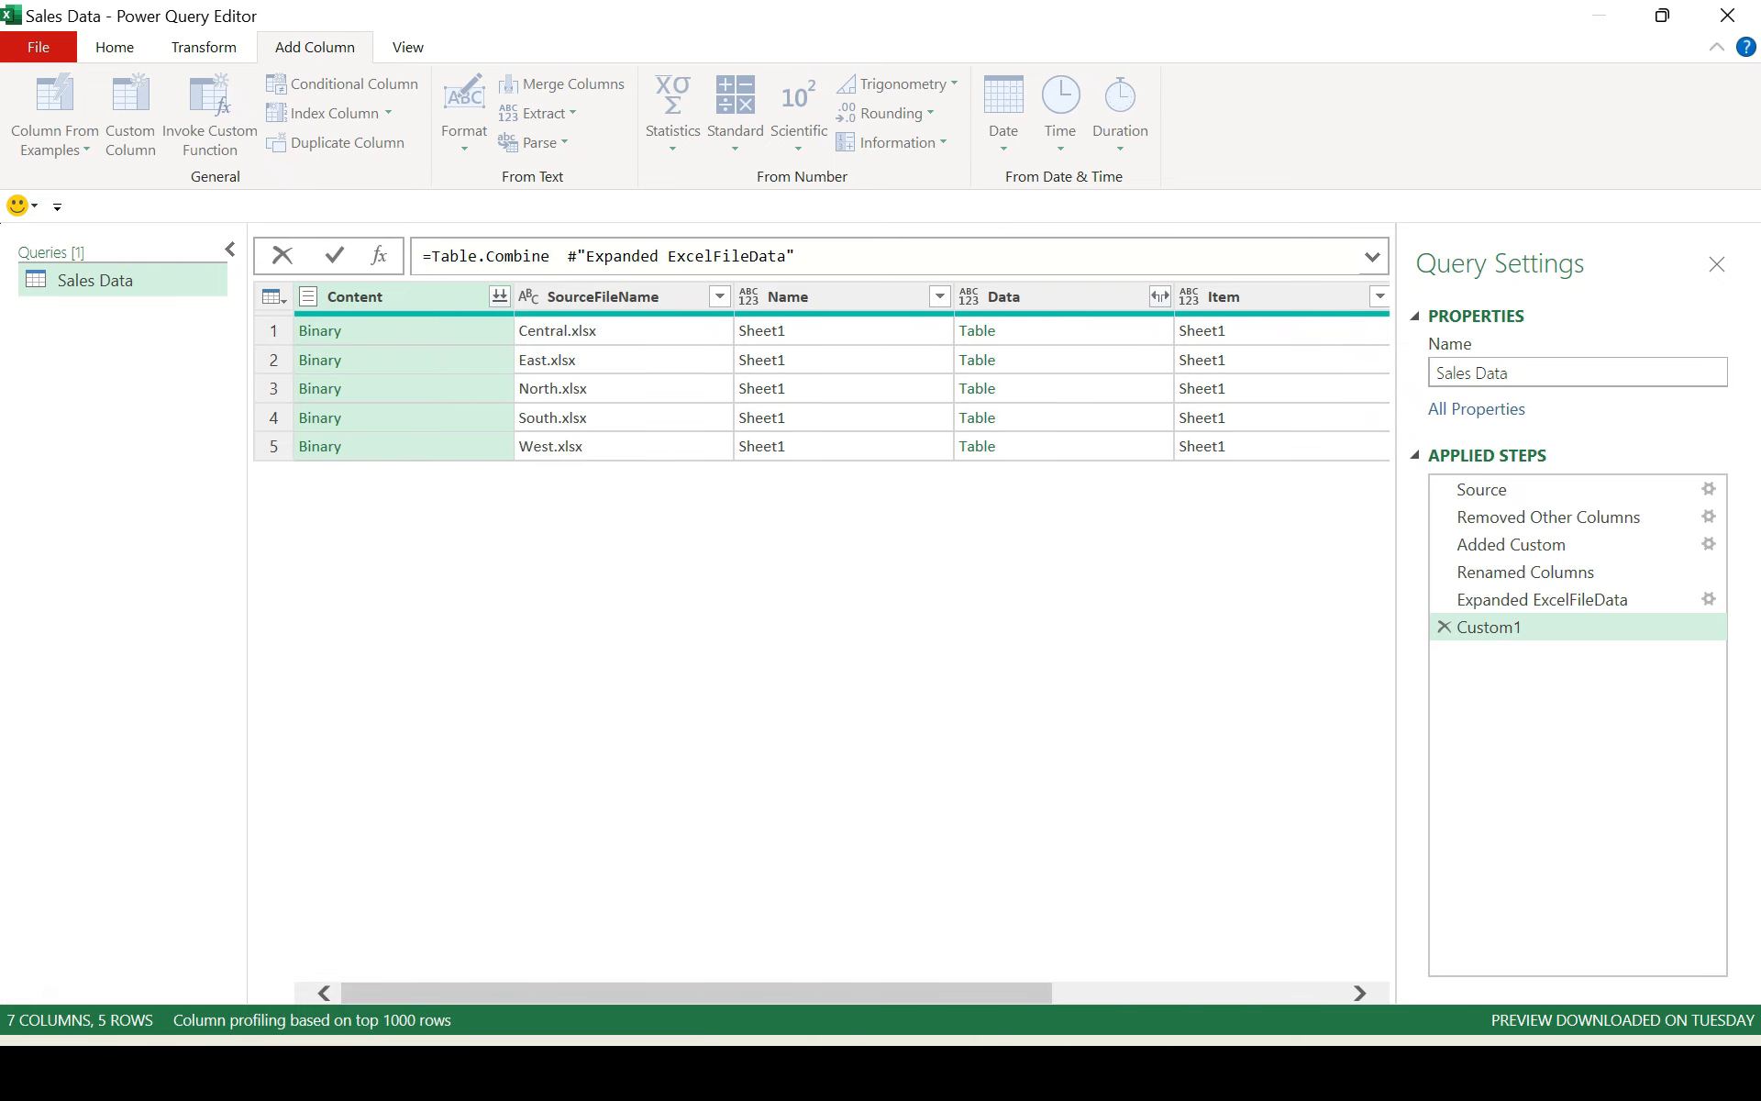
text(()
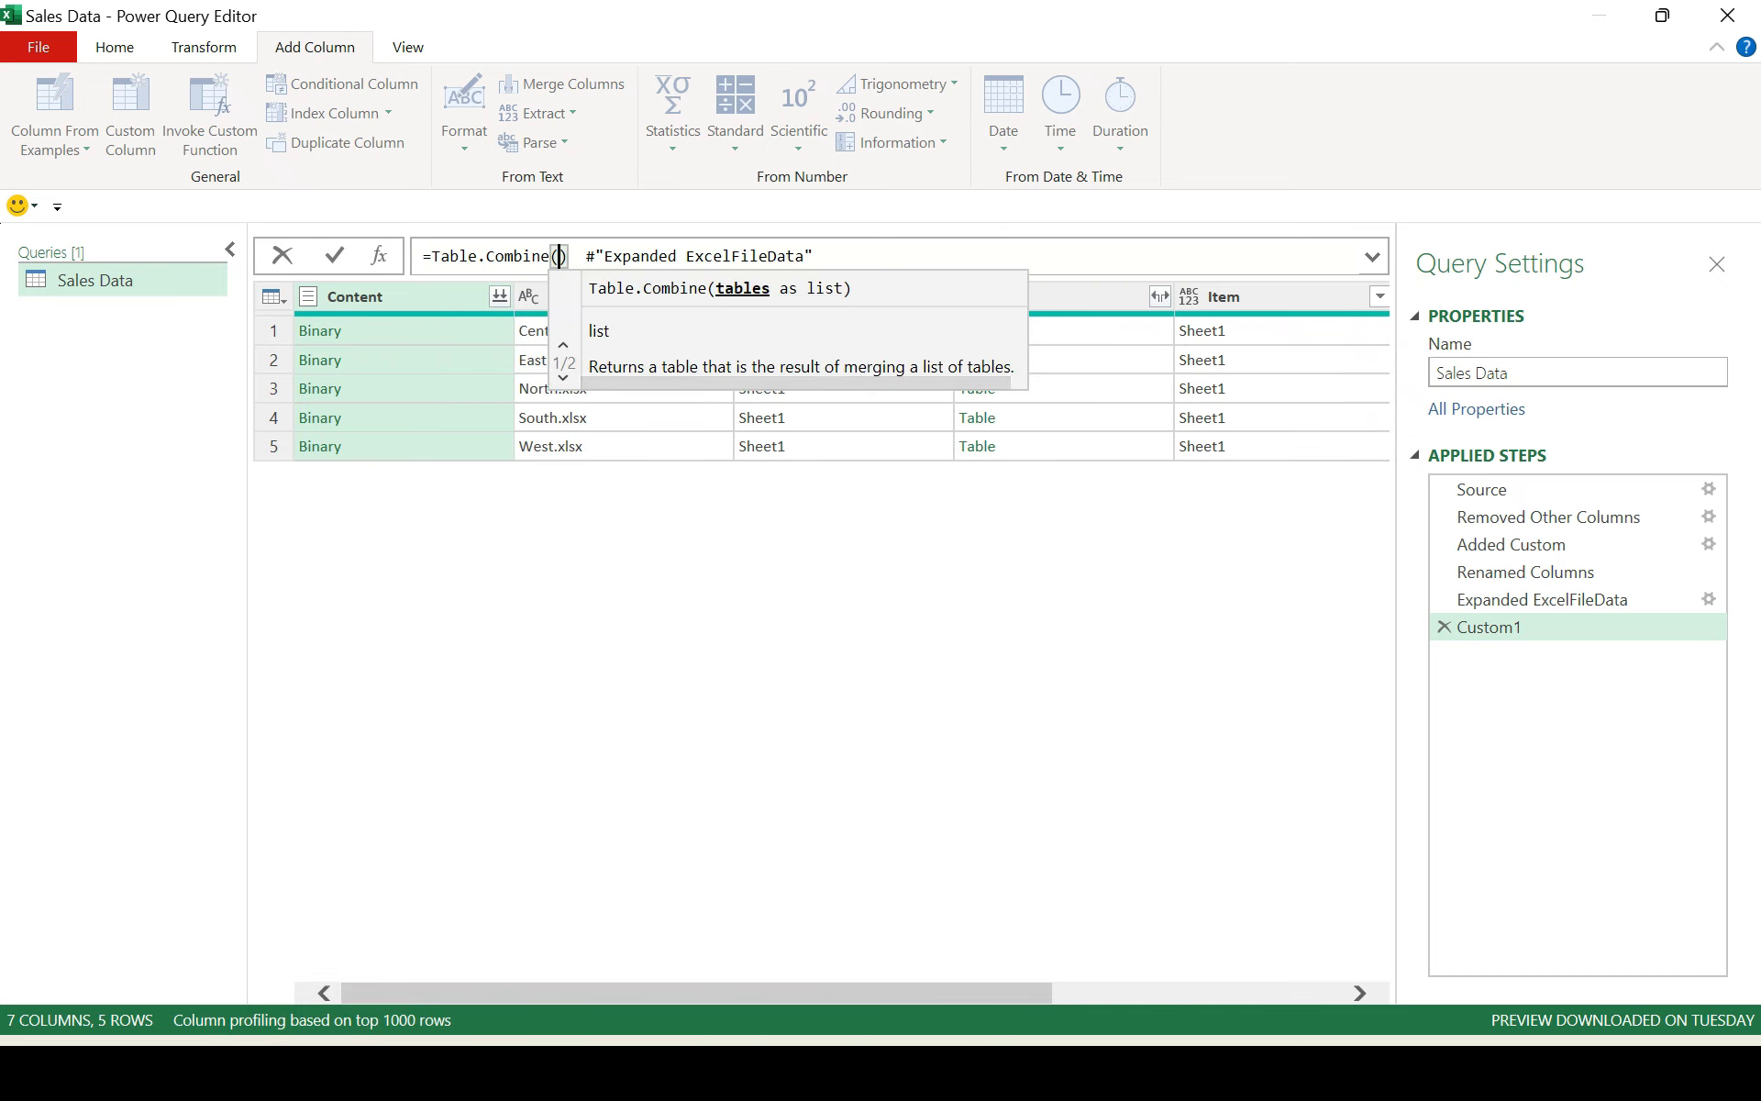
key(Escape)
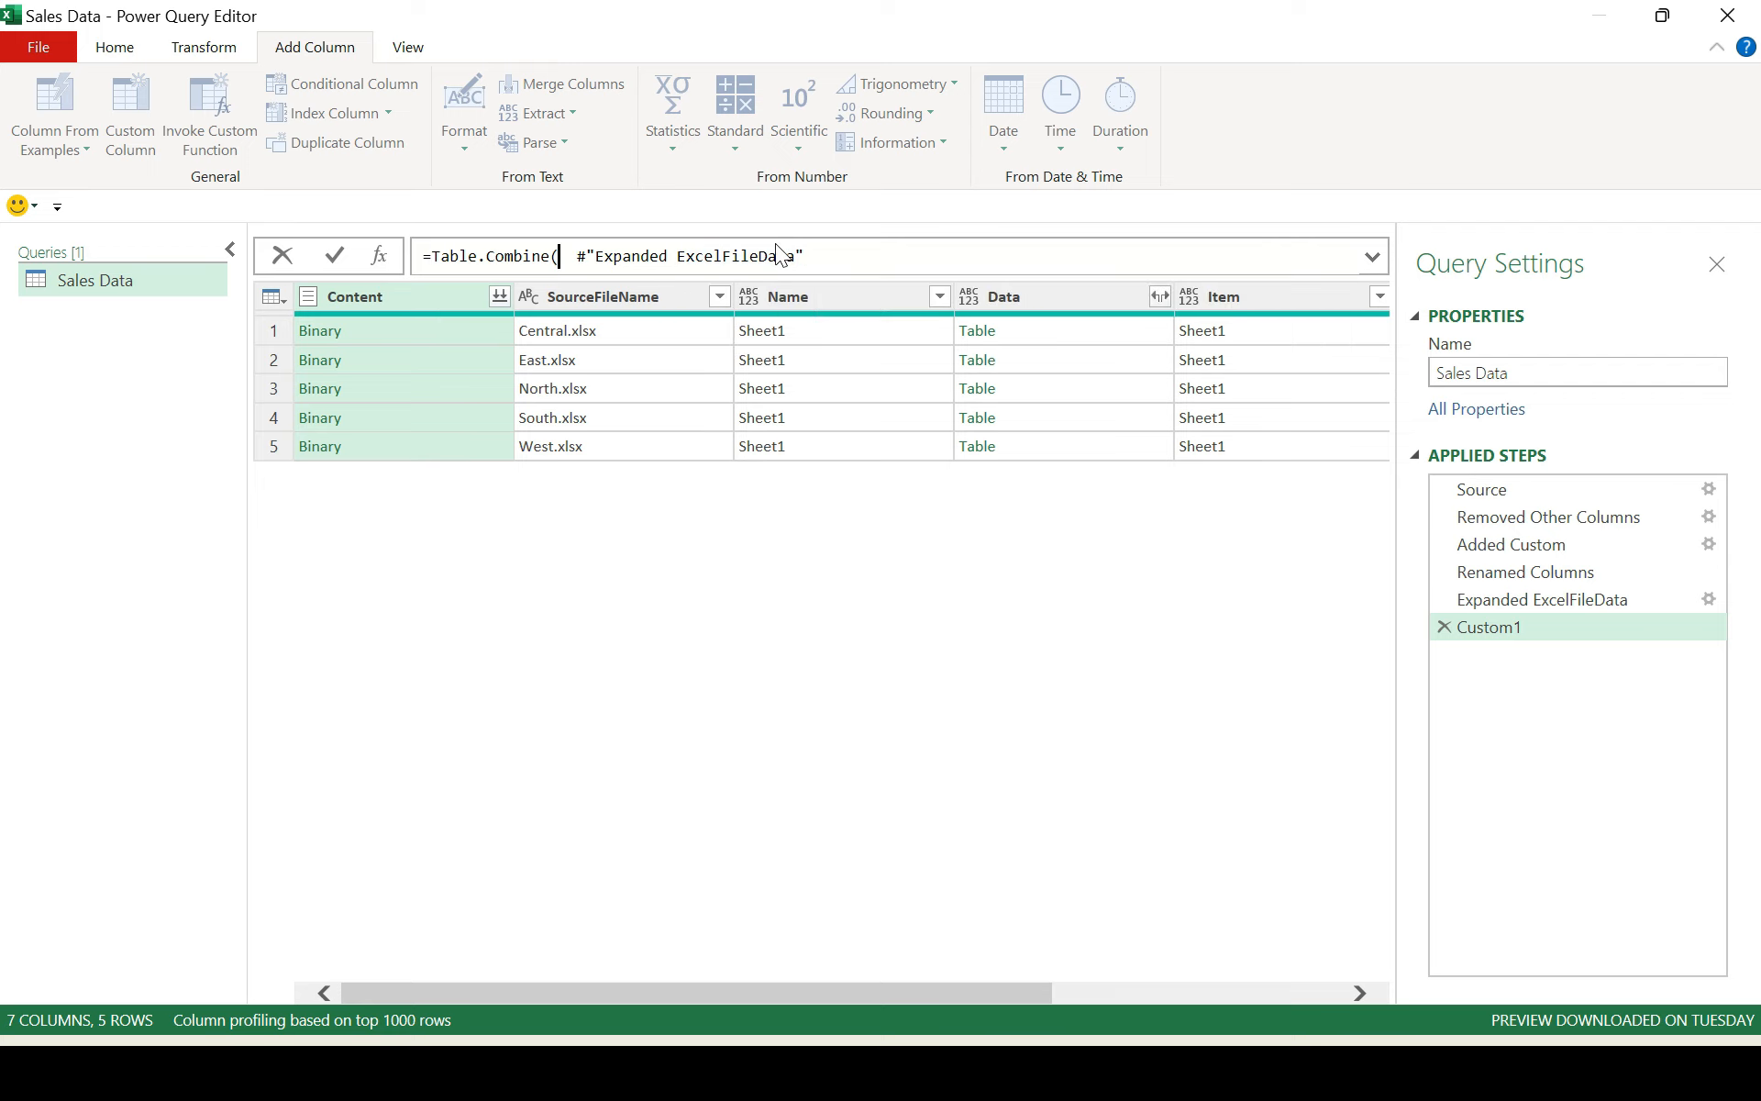
Complete the formula as Table.Combine(#"Expanded ExcelFileData"[Data]) and commit it to append all the region tables.
click(632, 257)
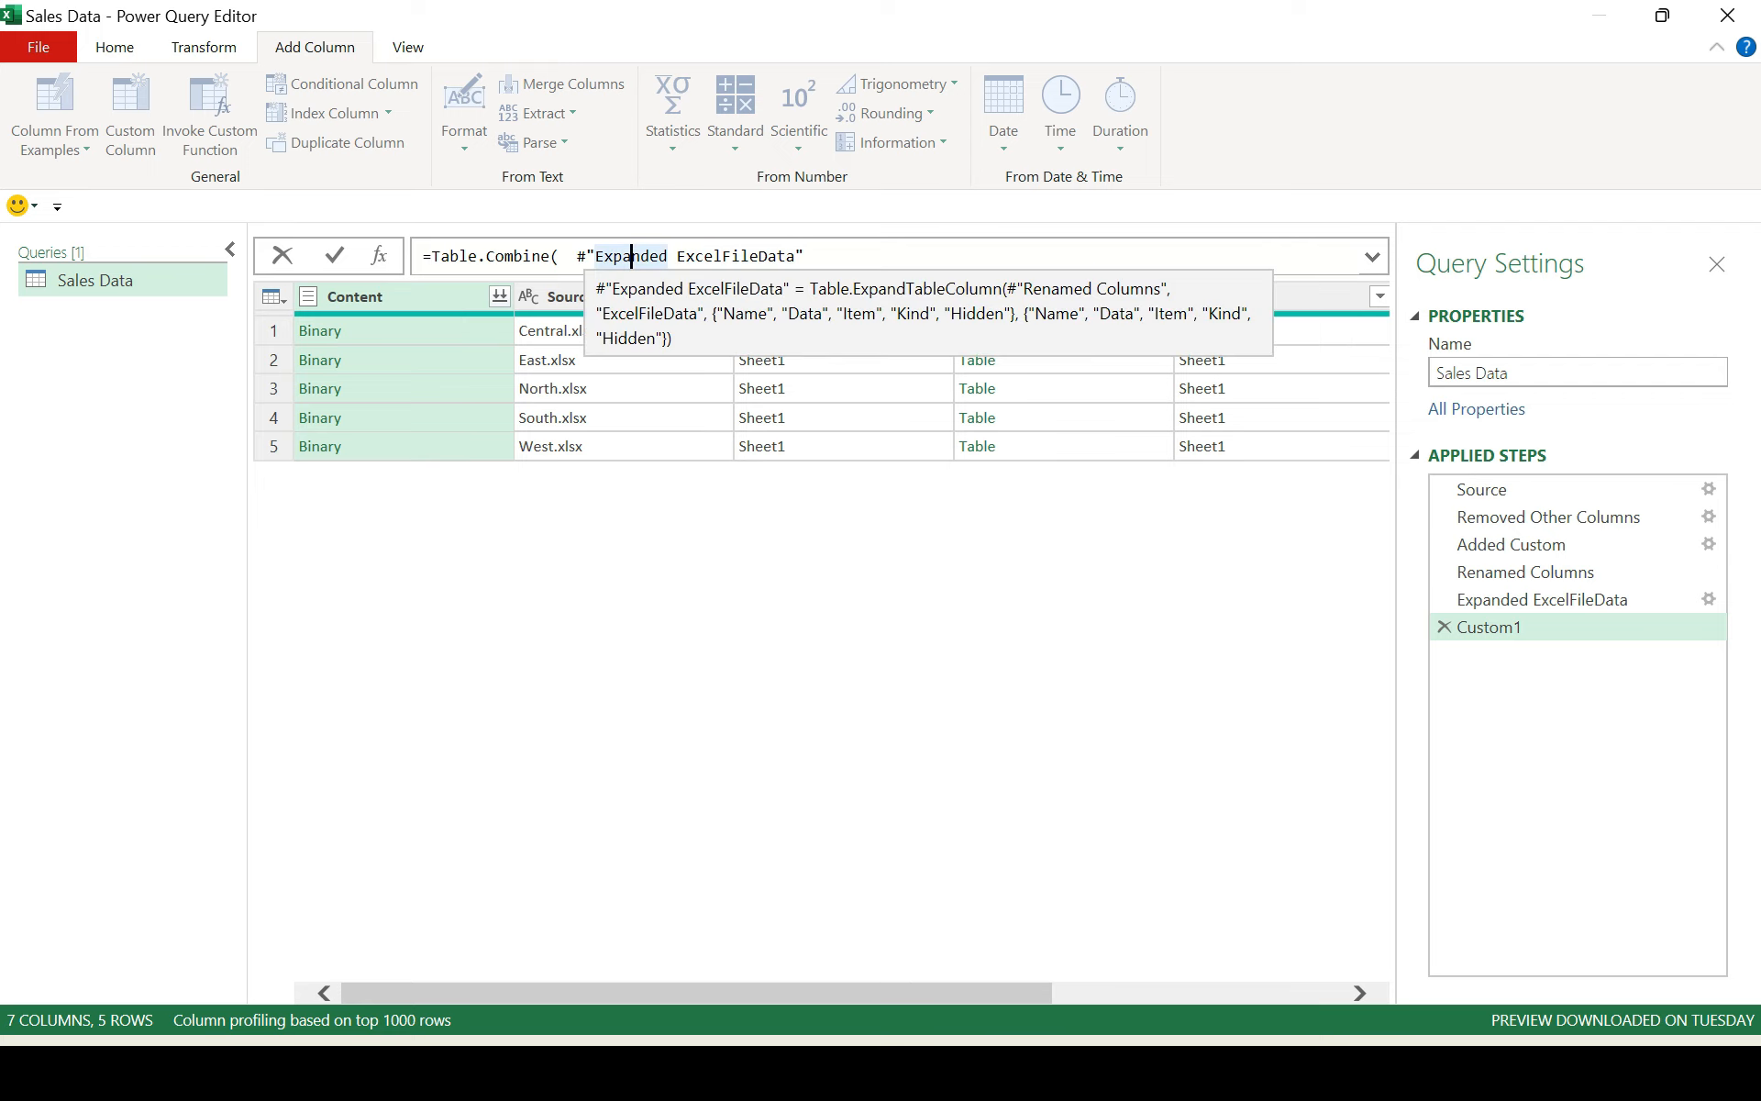
drag(559, 257, 803, 257)
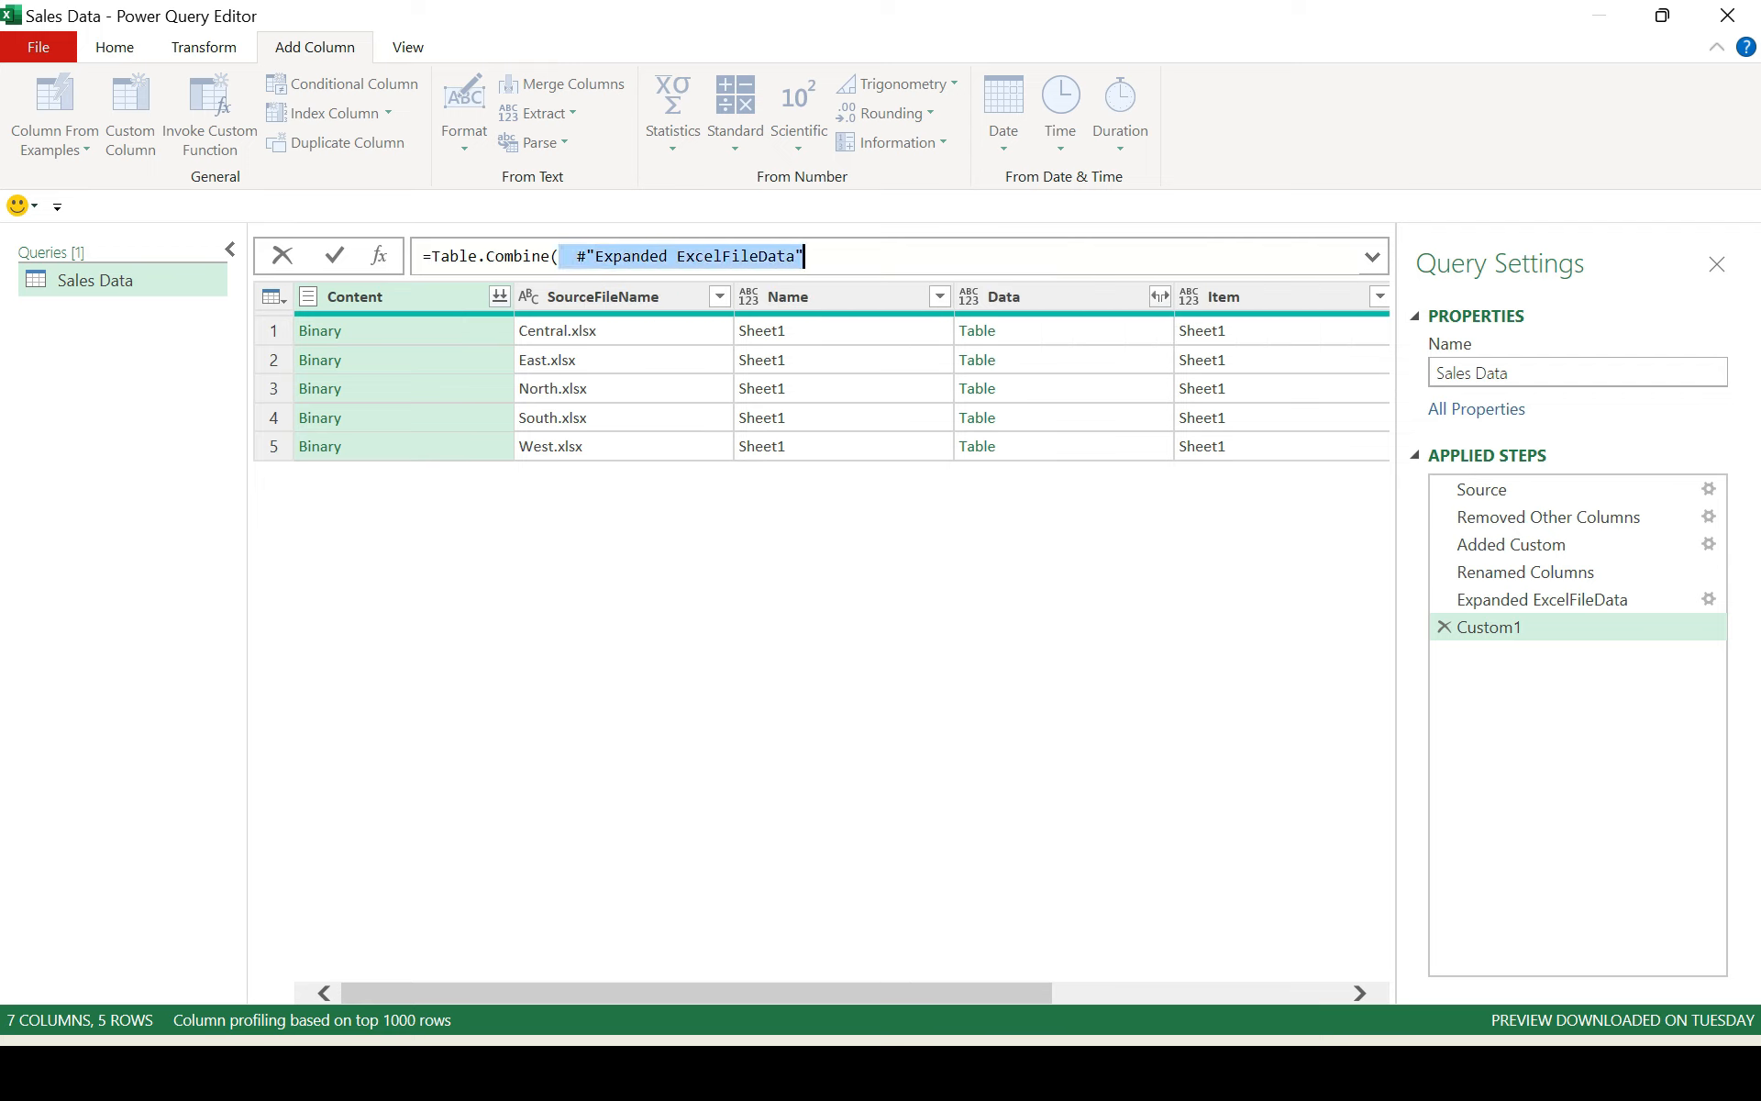
click(856, 256)
click(857, 256)
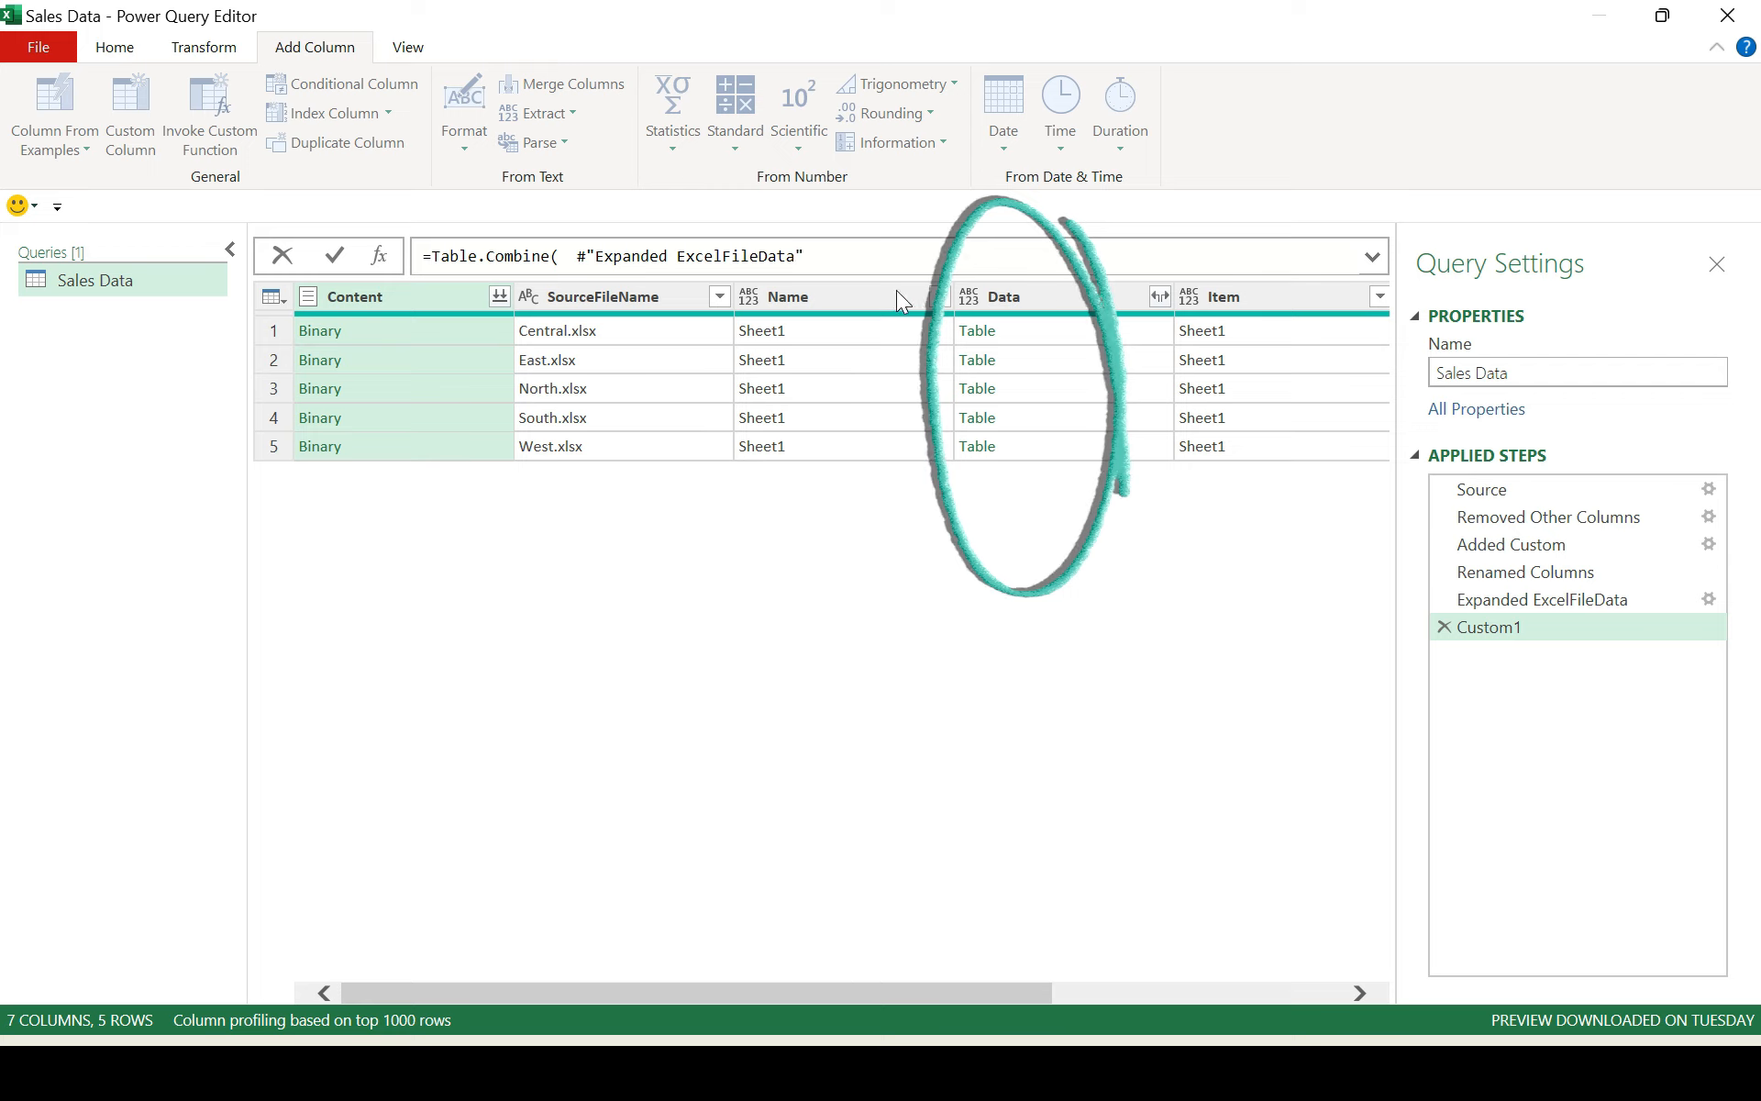
text({)
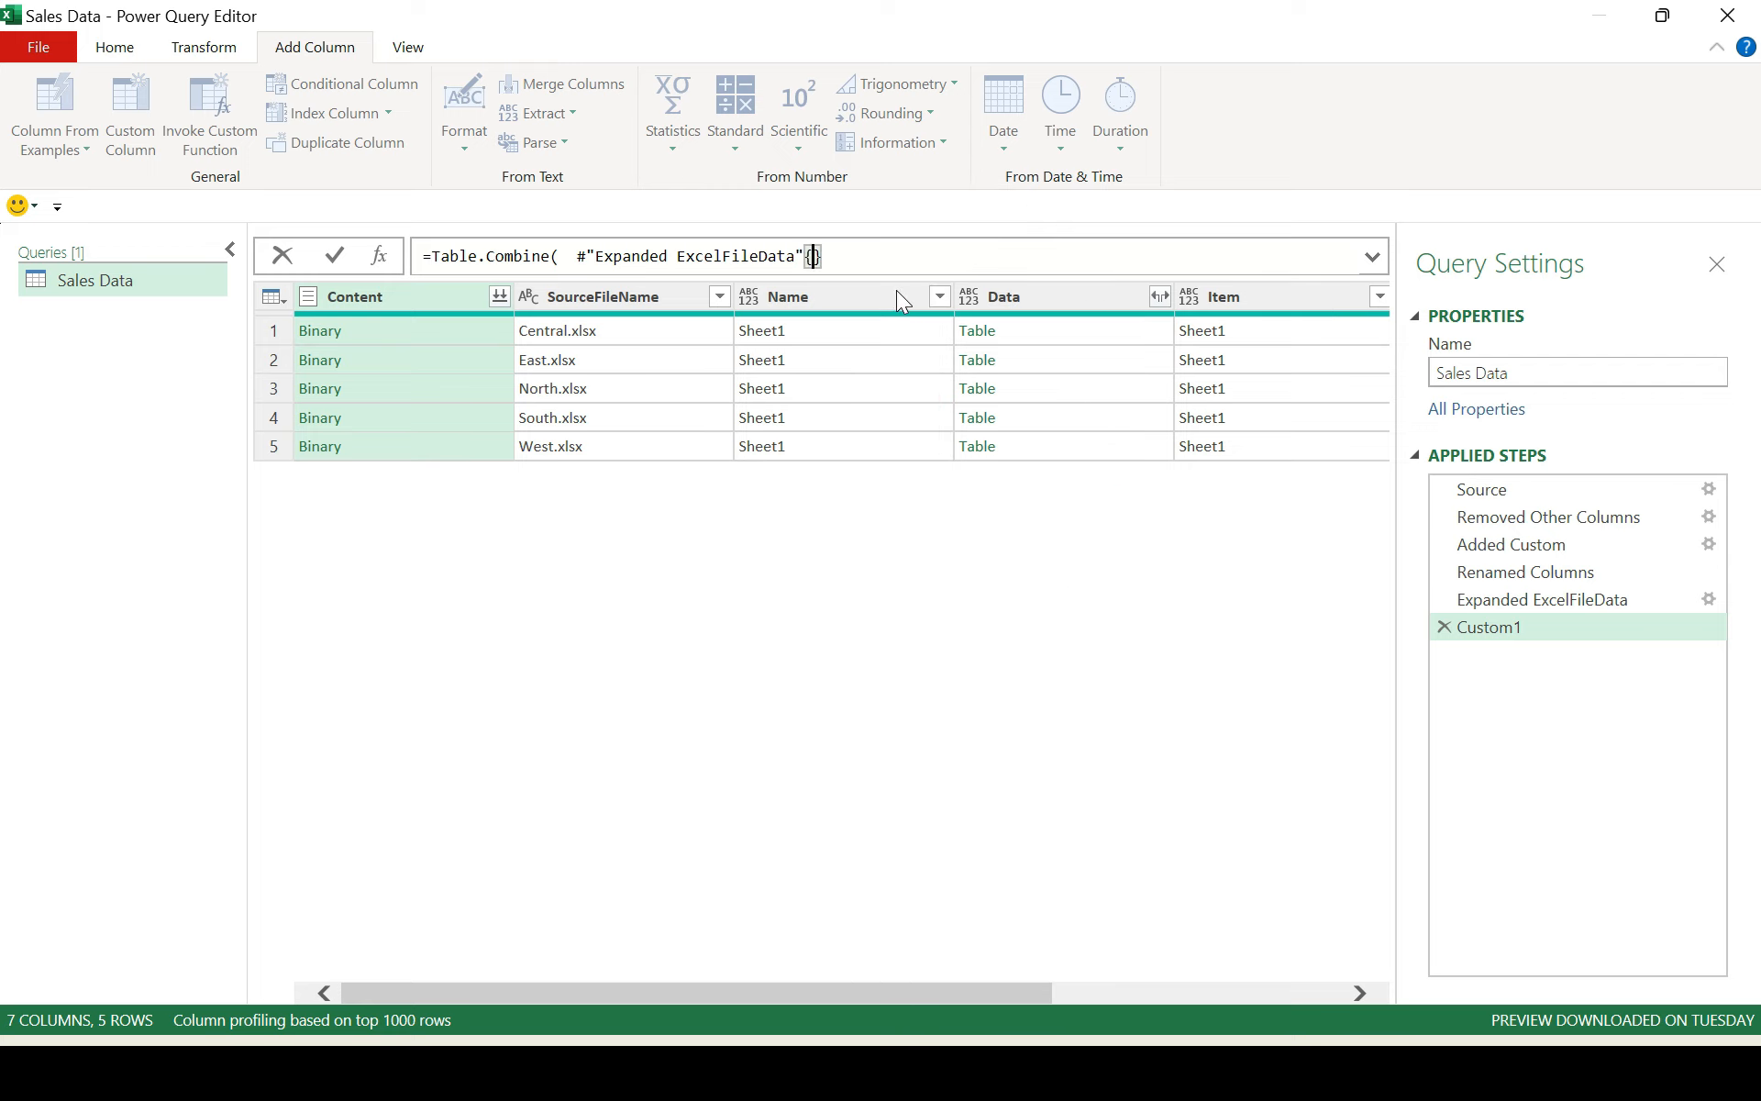
key(BackSpace)
key(BackSpace)
text([Data]))
key(Return)
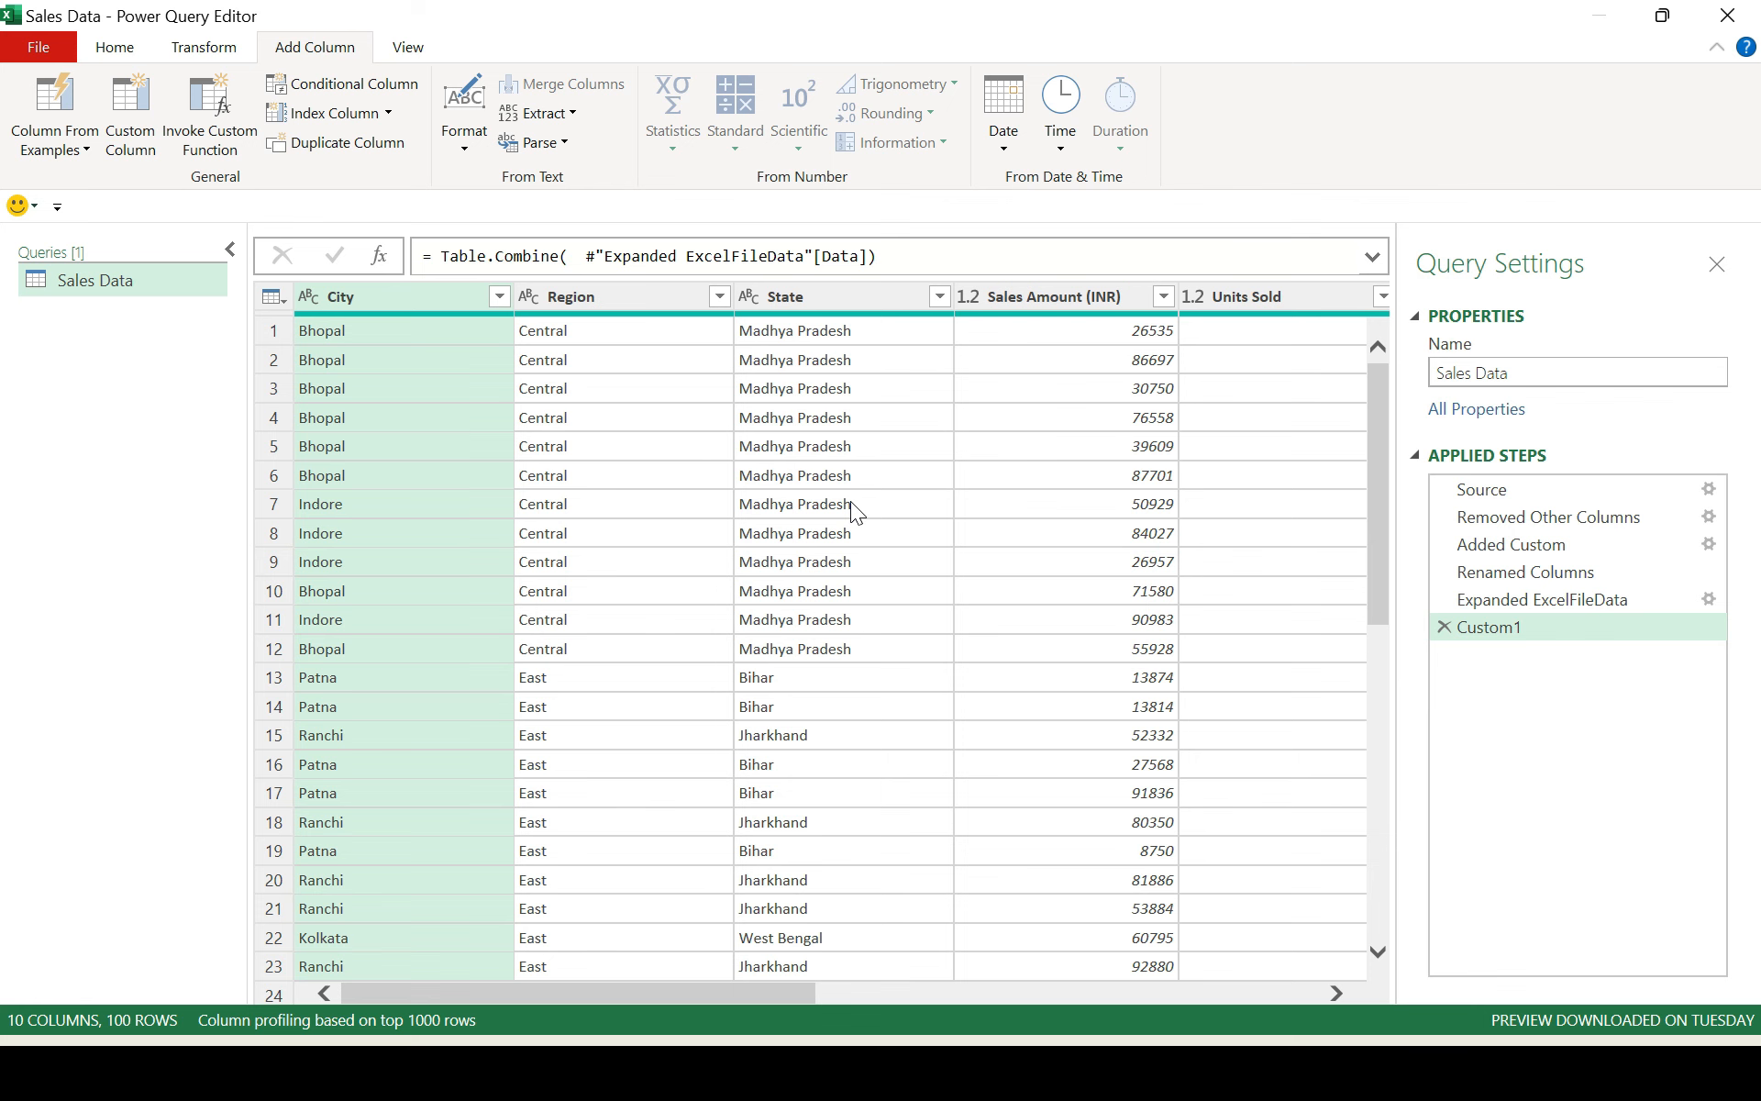
Close and load the combined Sales Data query to the Excel worksheet and check the Region column's filter.
click(114, 46)
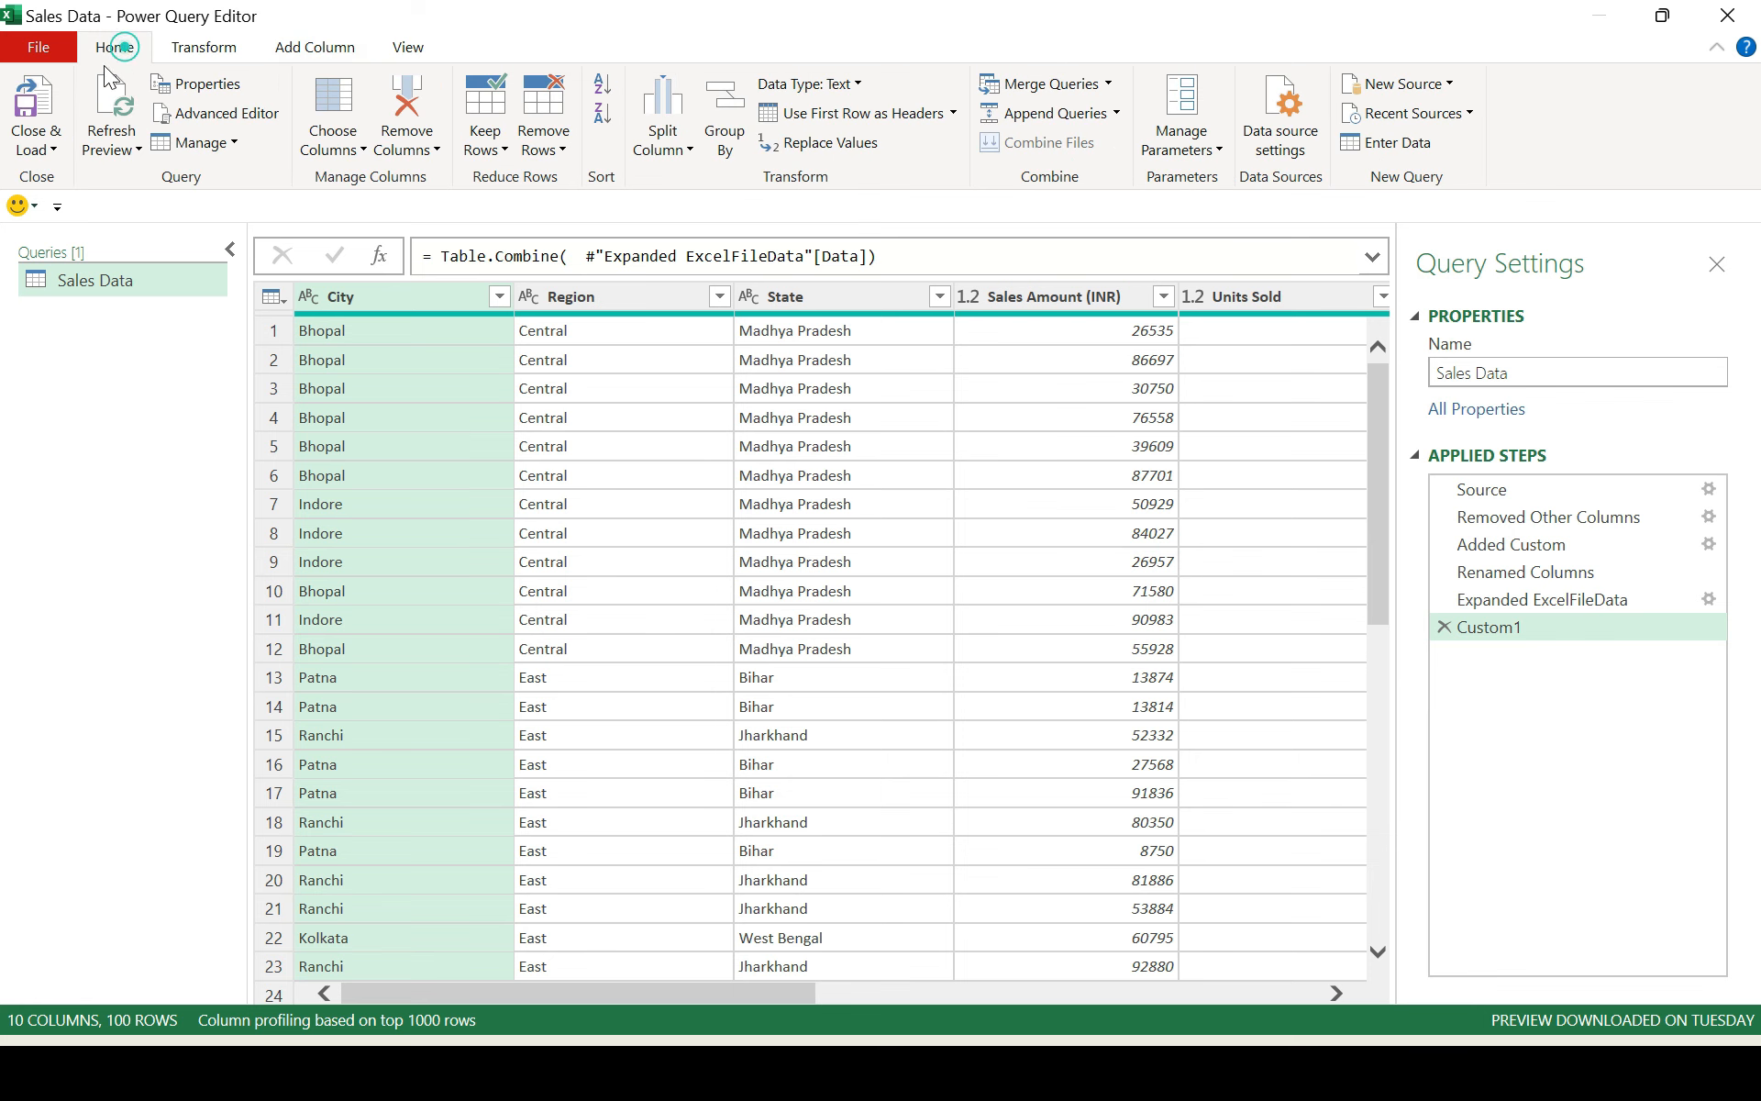
click(39, 161)
click(95, 176)
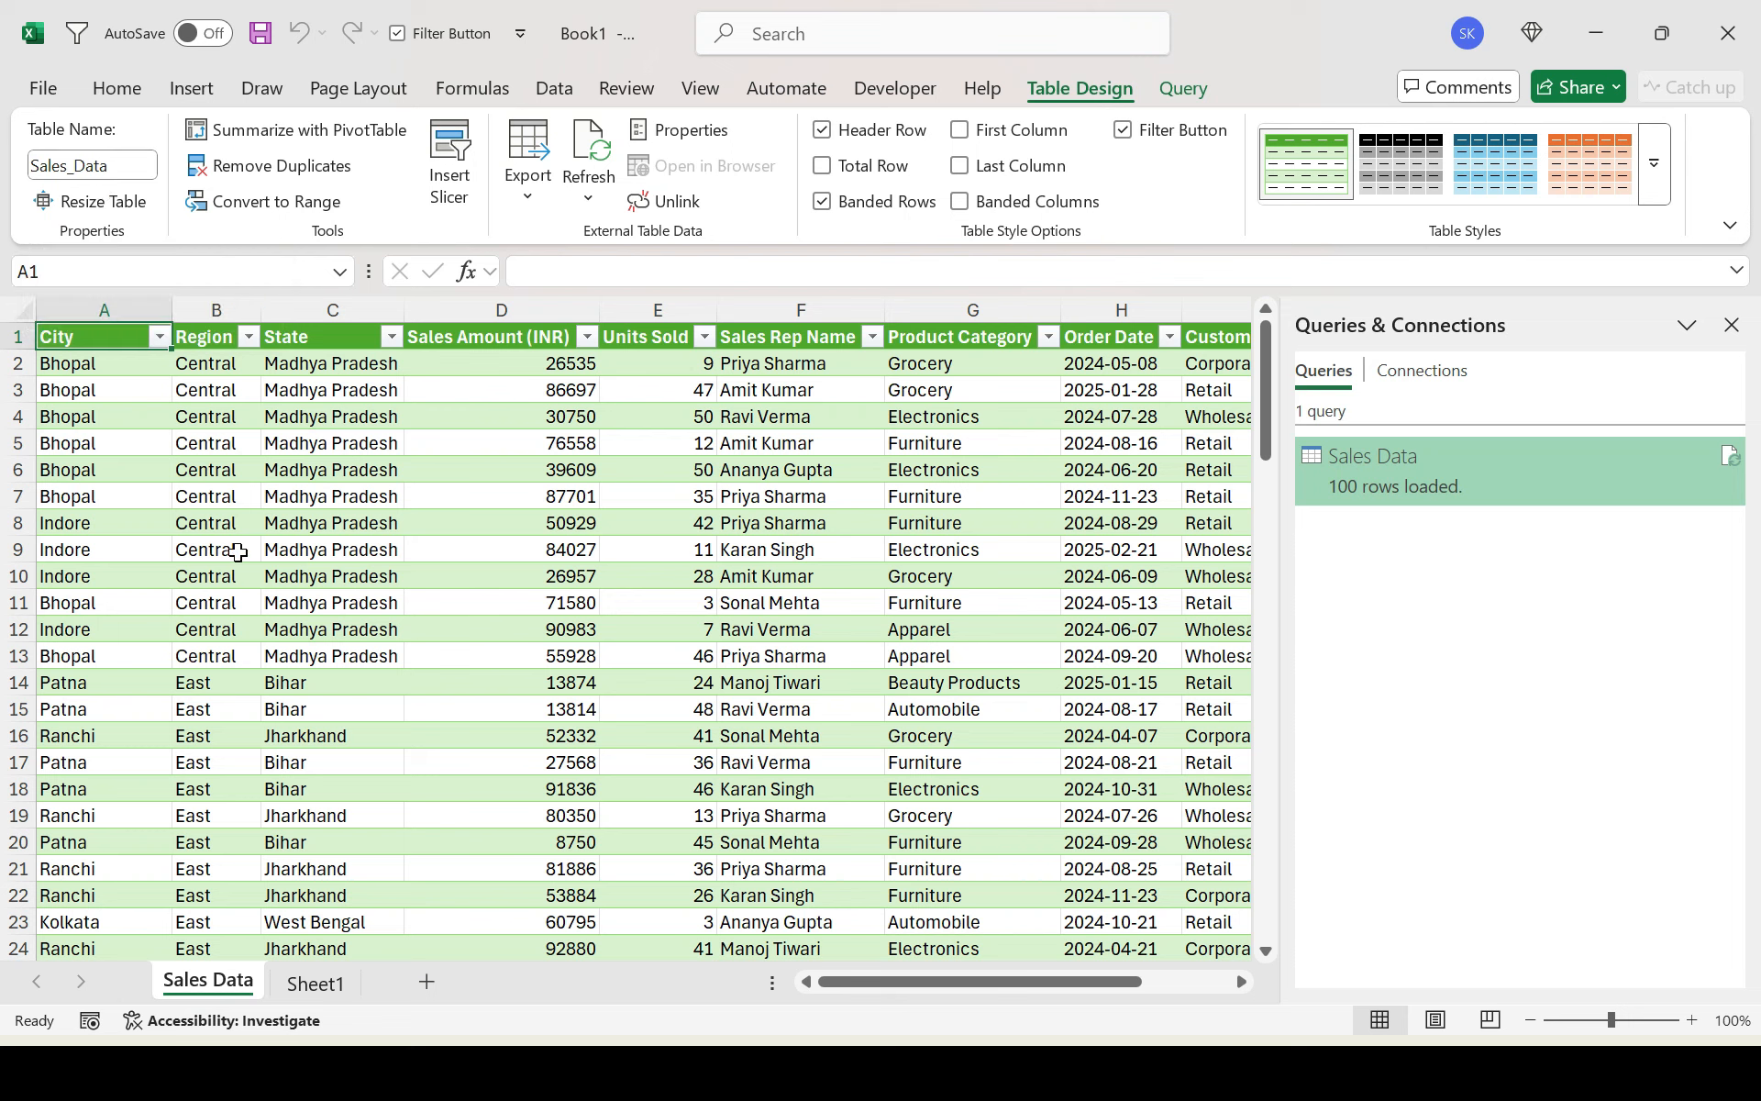
click(248, 336)
click(515, 994)
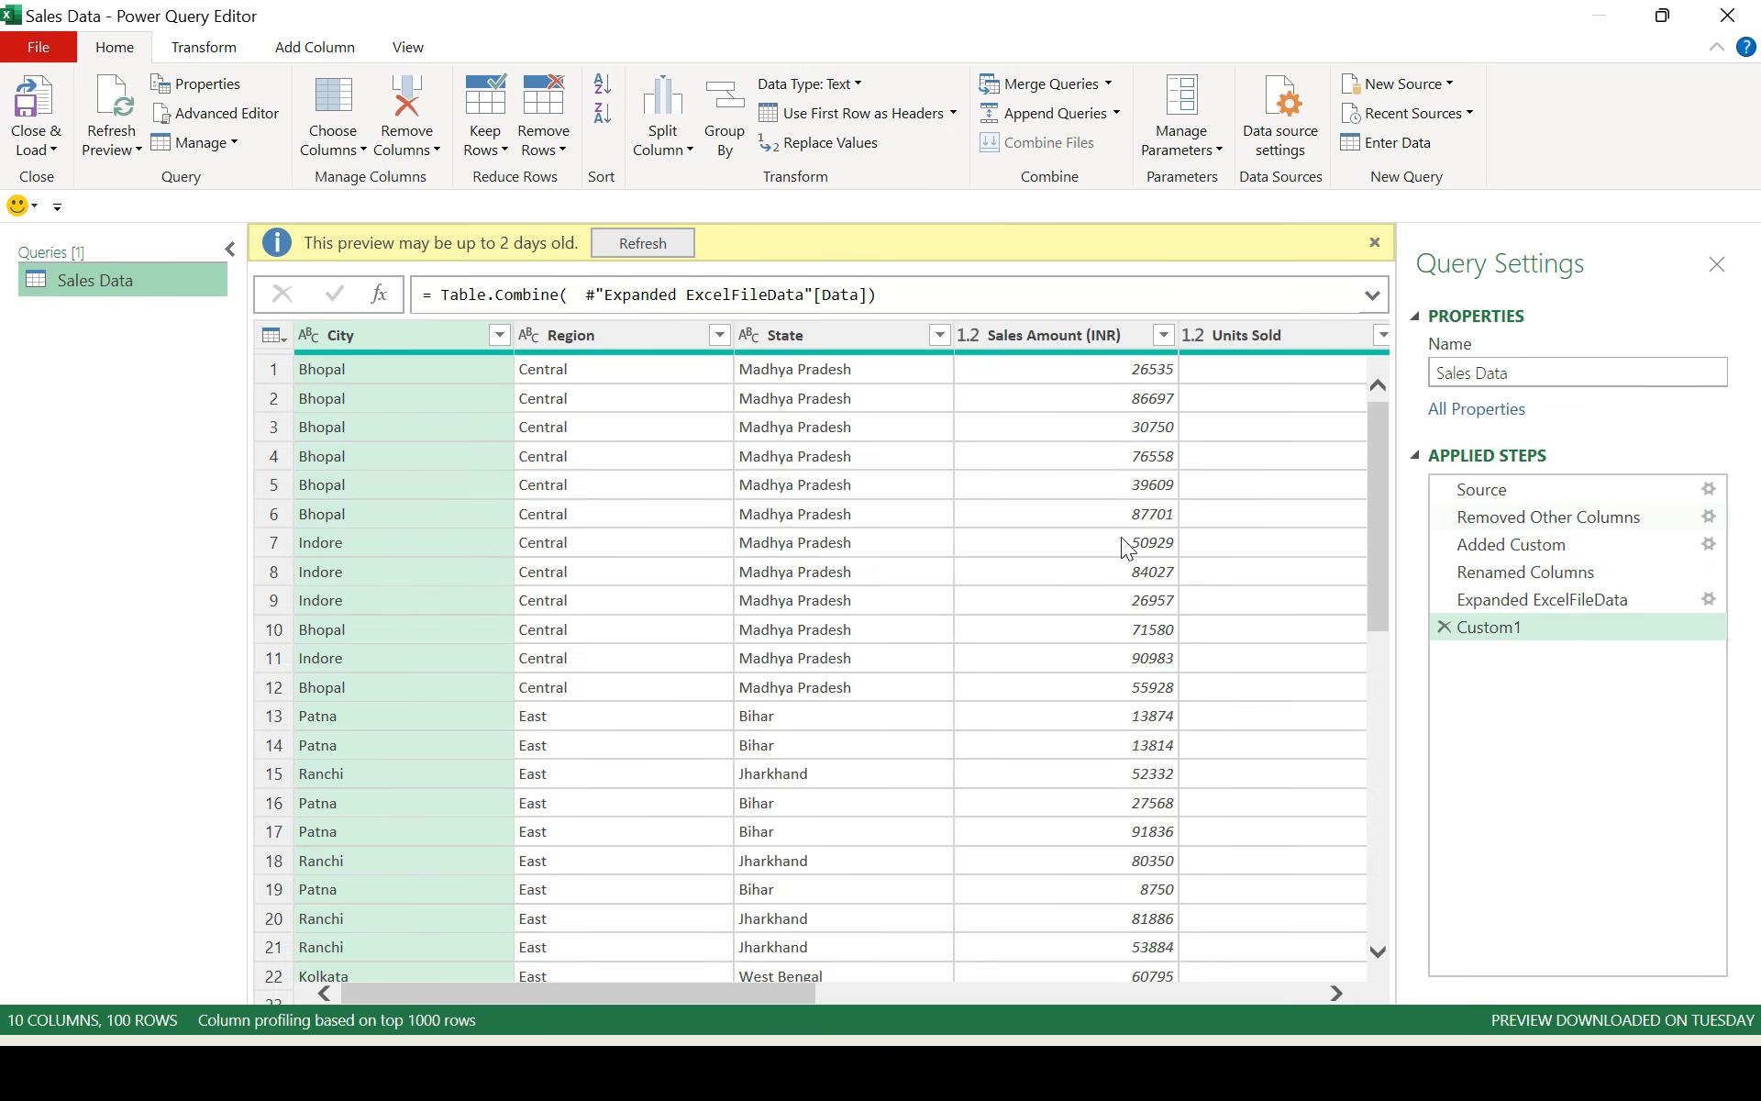
Close and load the reopened Sales Data query, and examine the worksheet table's headers across to Discount %.
click(621, 435)
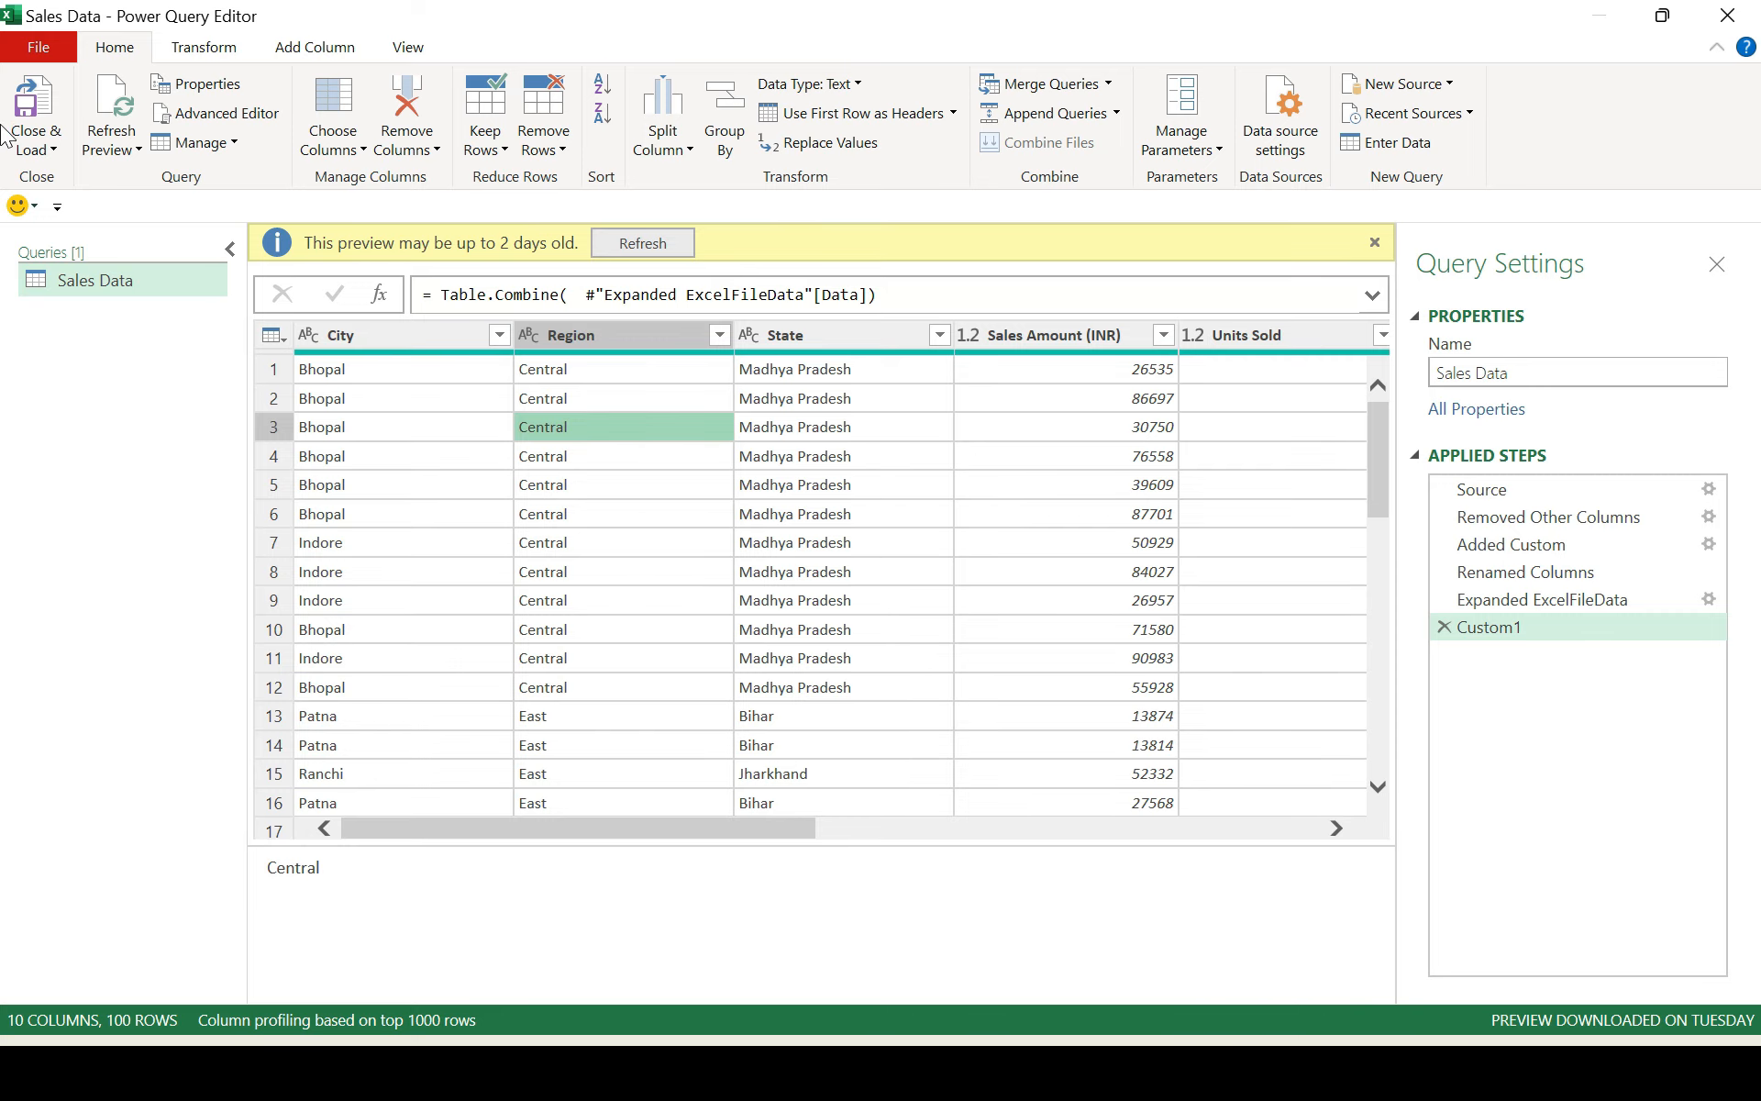
click(37, 103)
click(156, 417)
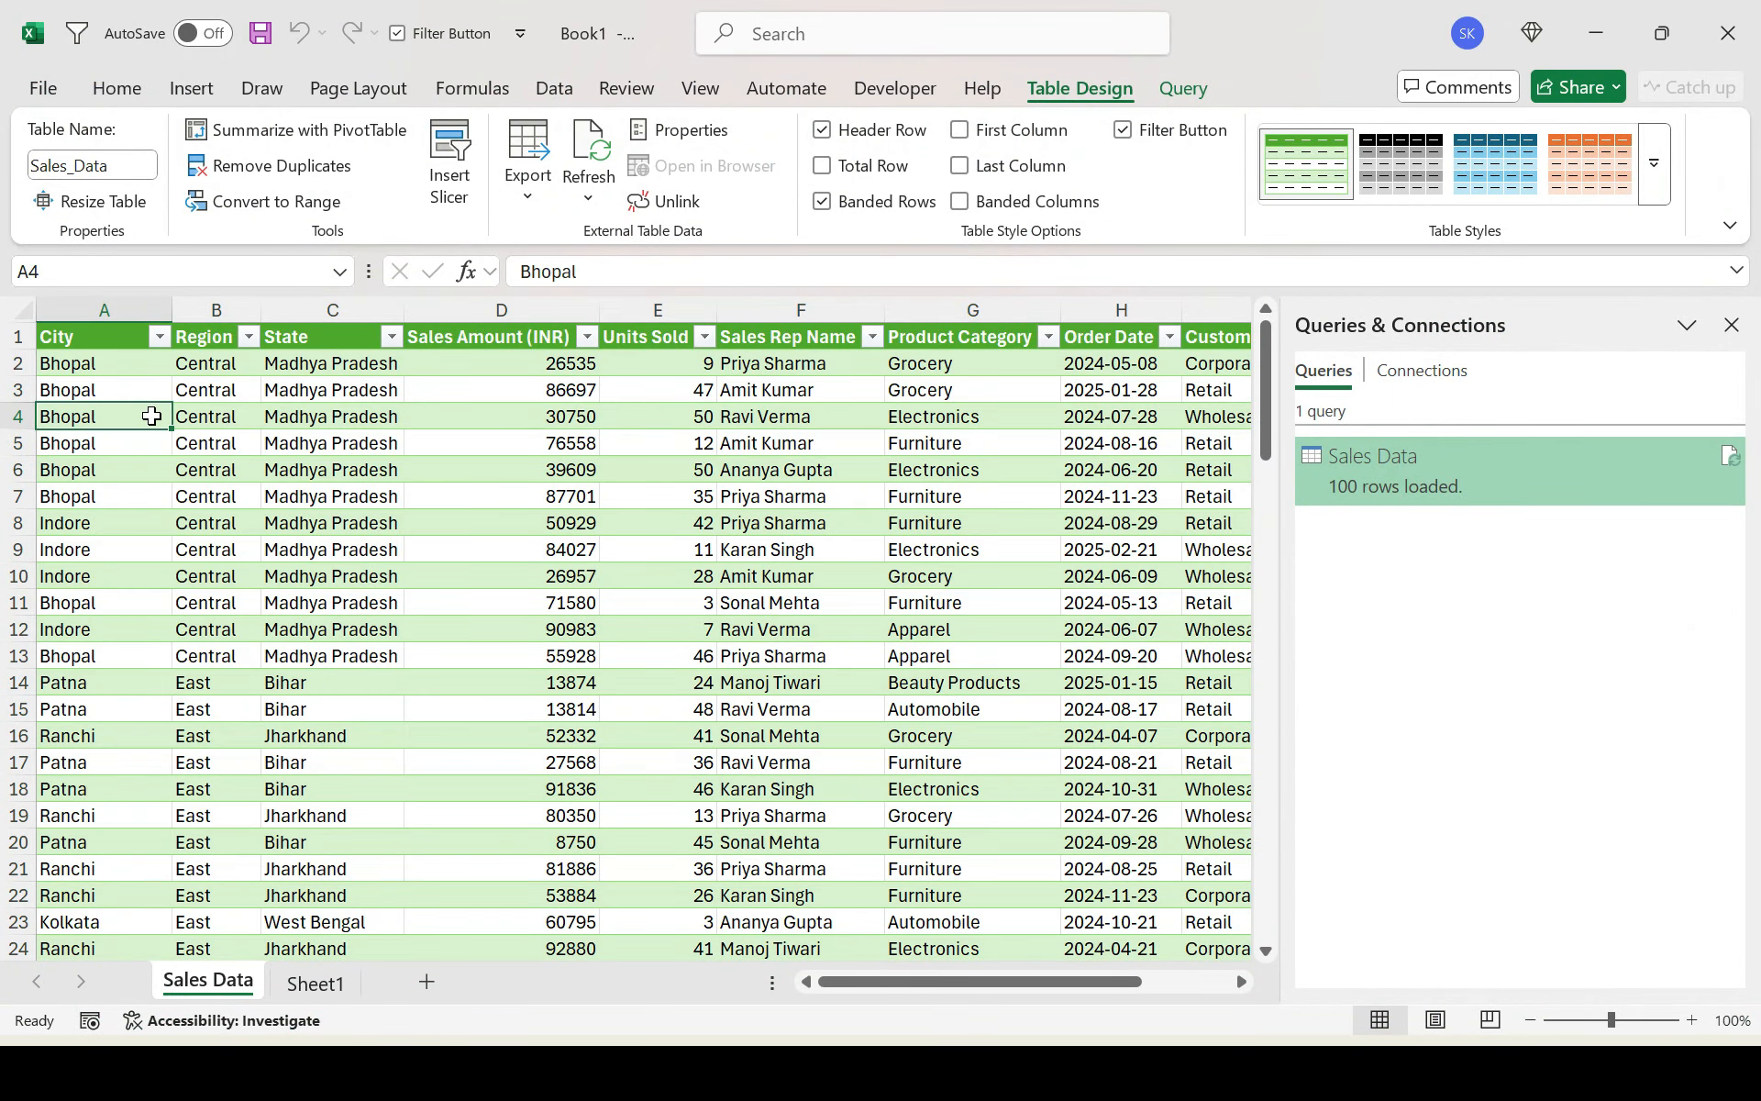
key(ctrl+Home)
key(ctrl+Right)
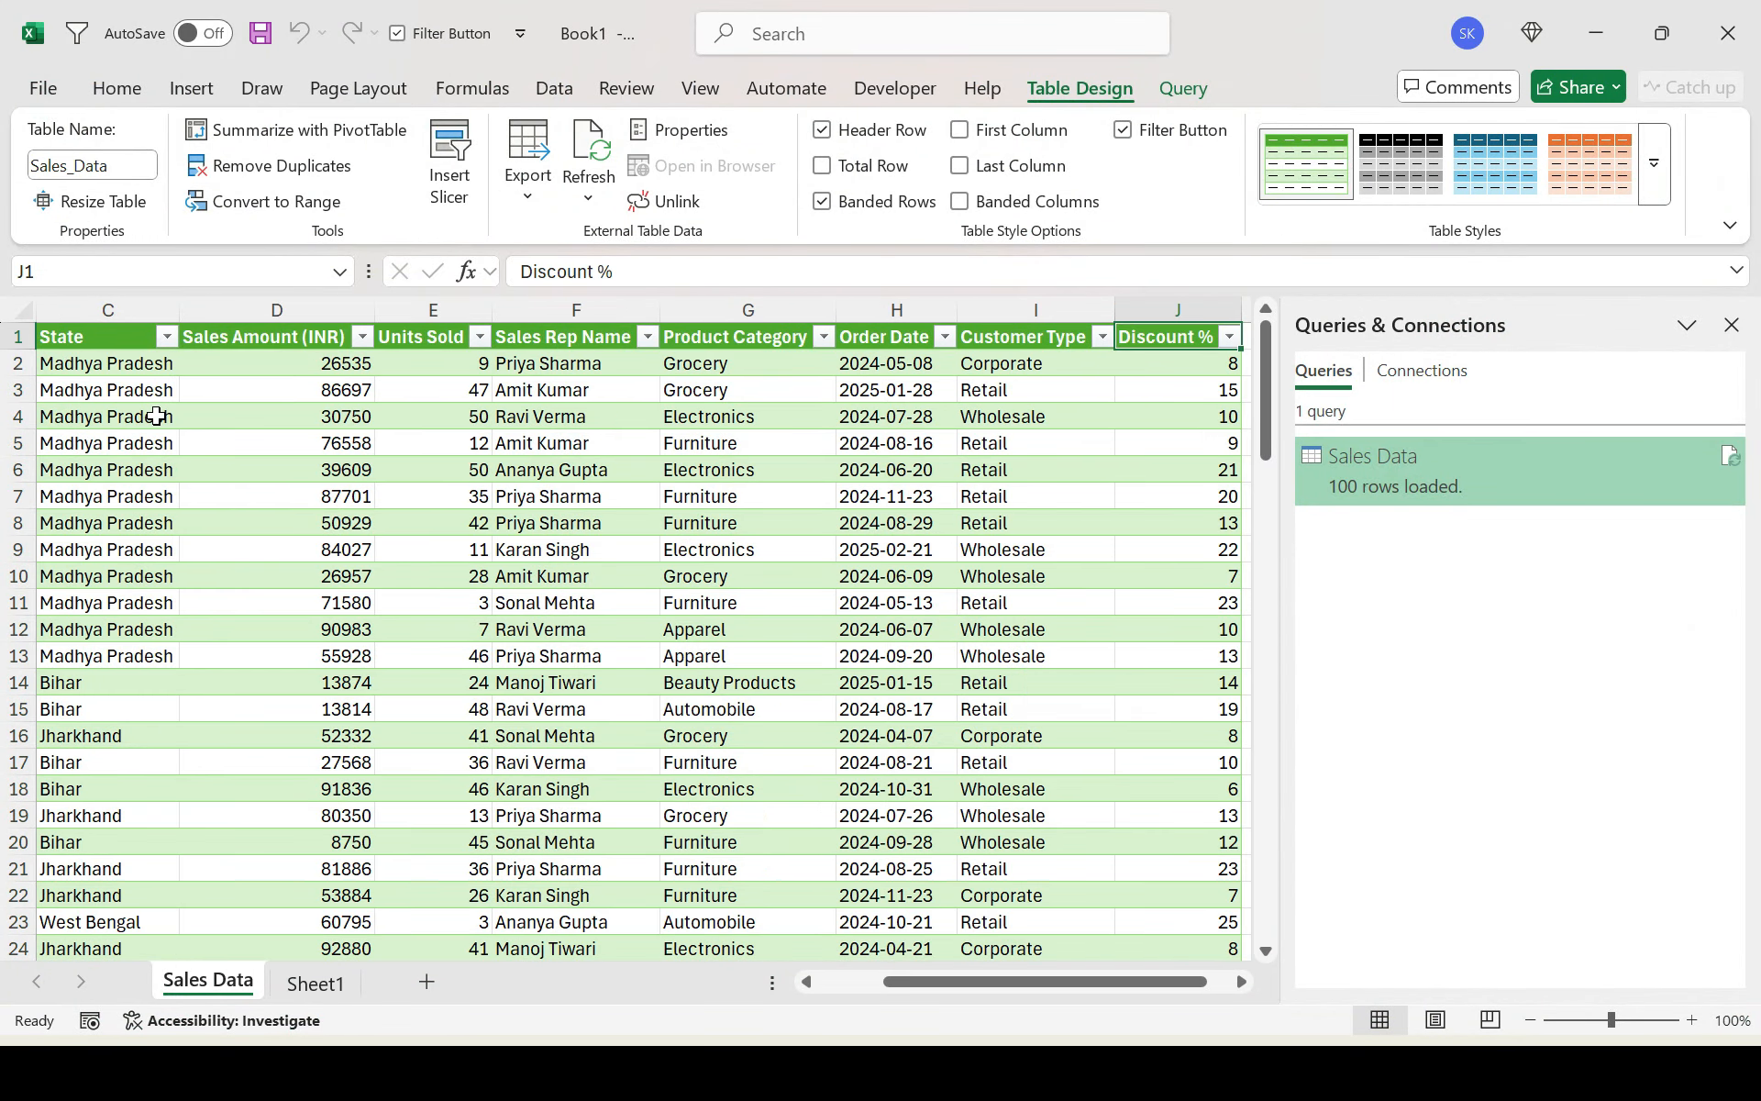
Reopen the Sales Data query for editing in Power Query Editor.
key(ctrl+Left)
double_click(1394, 468)
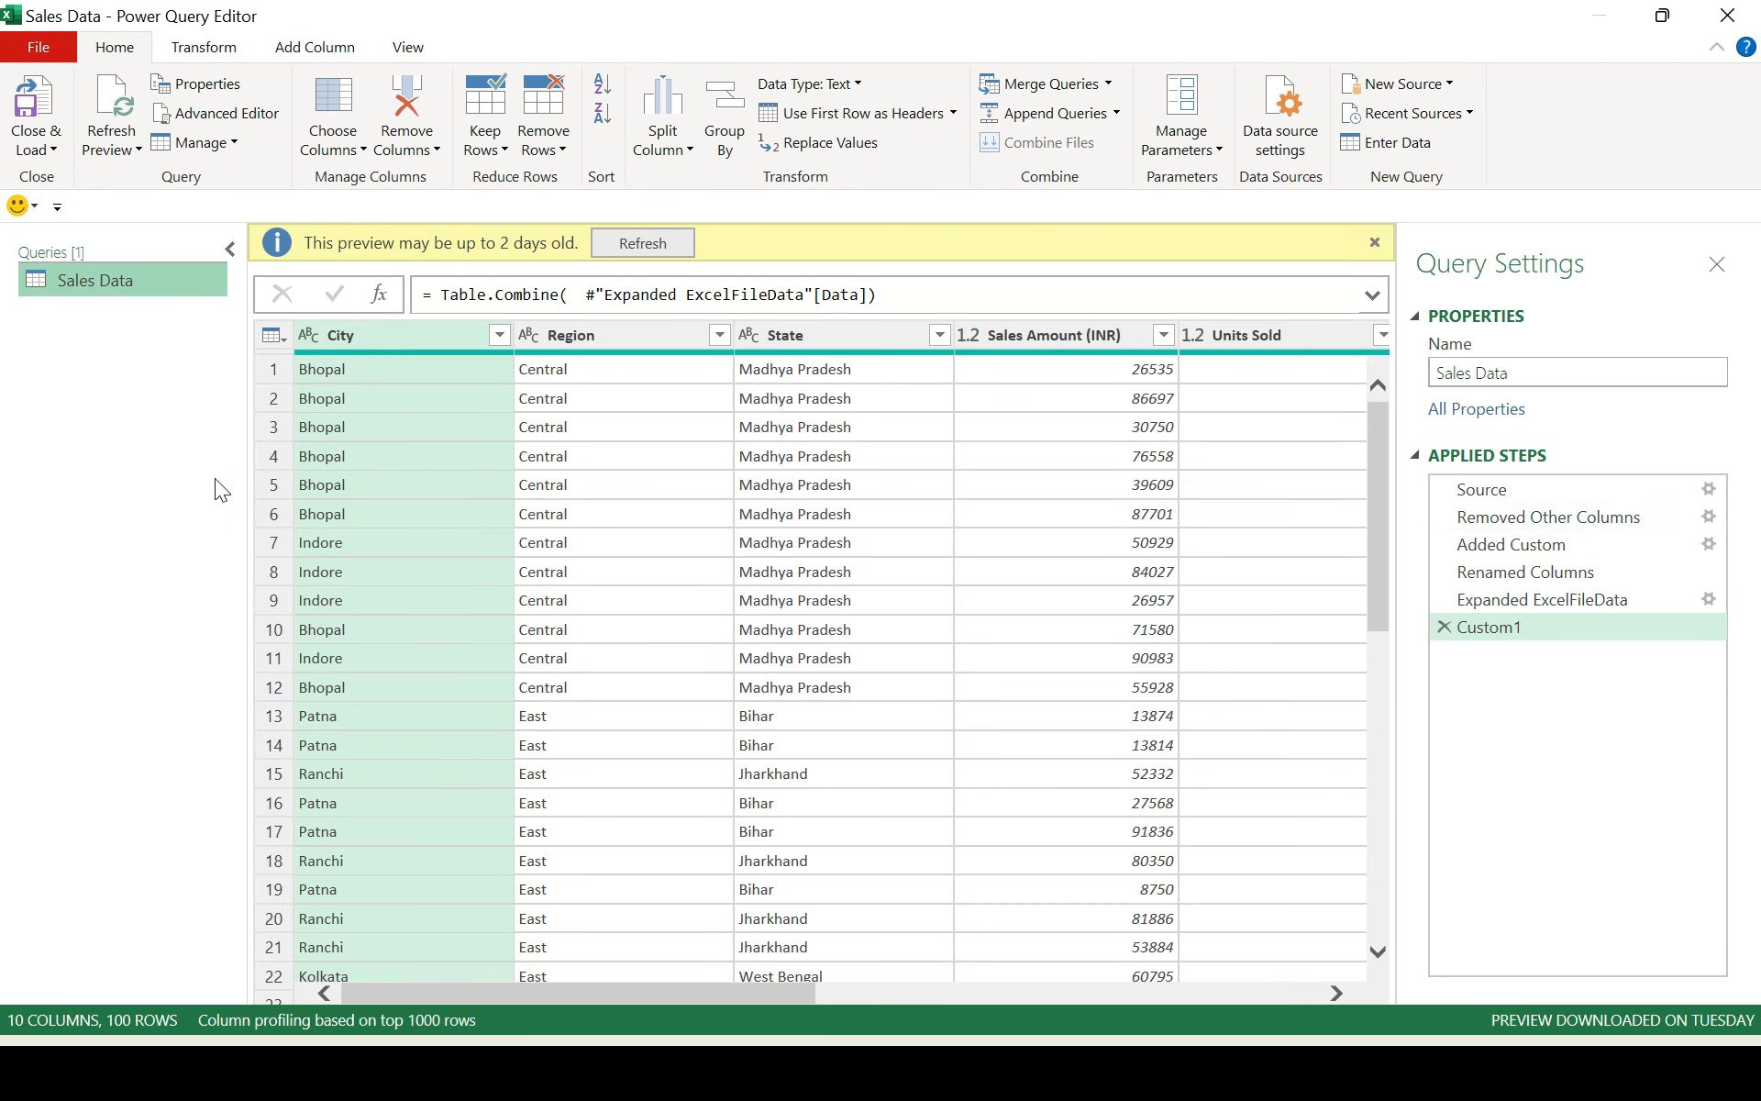
mouse_move(148, 370)
mouse_down()
mouse_move(85, 370)
mouse_move(110, 523)
mouse_move(158, 521)
mouse_up()
drag(81, 445, 162, 441)
drag(227, 454, 248, 495)
drag(298, 454, 294, 495)
mouse_move(310, 370)
mouse_down()
mouse_move(303, 500)
mouse_move(337, 463)
mouse_move(349, 491)
mouse_up()
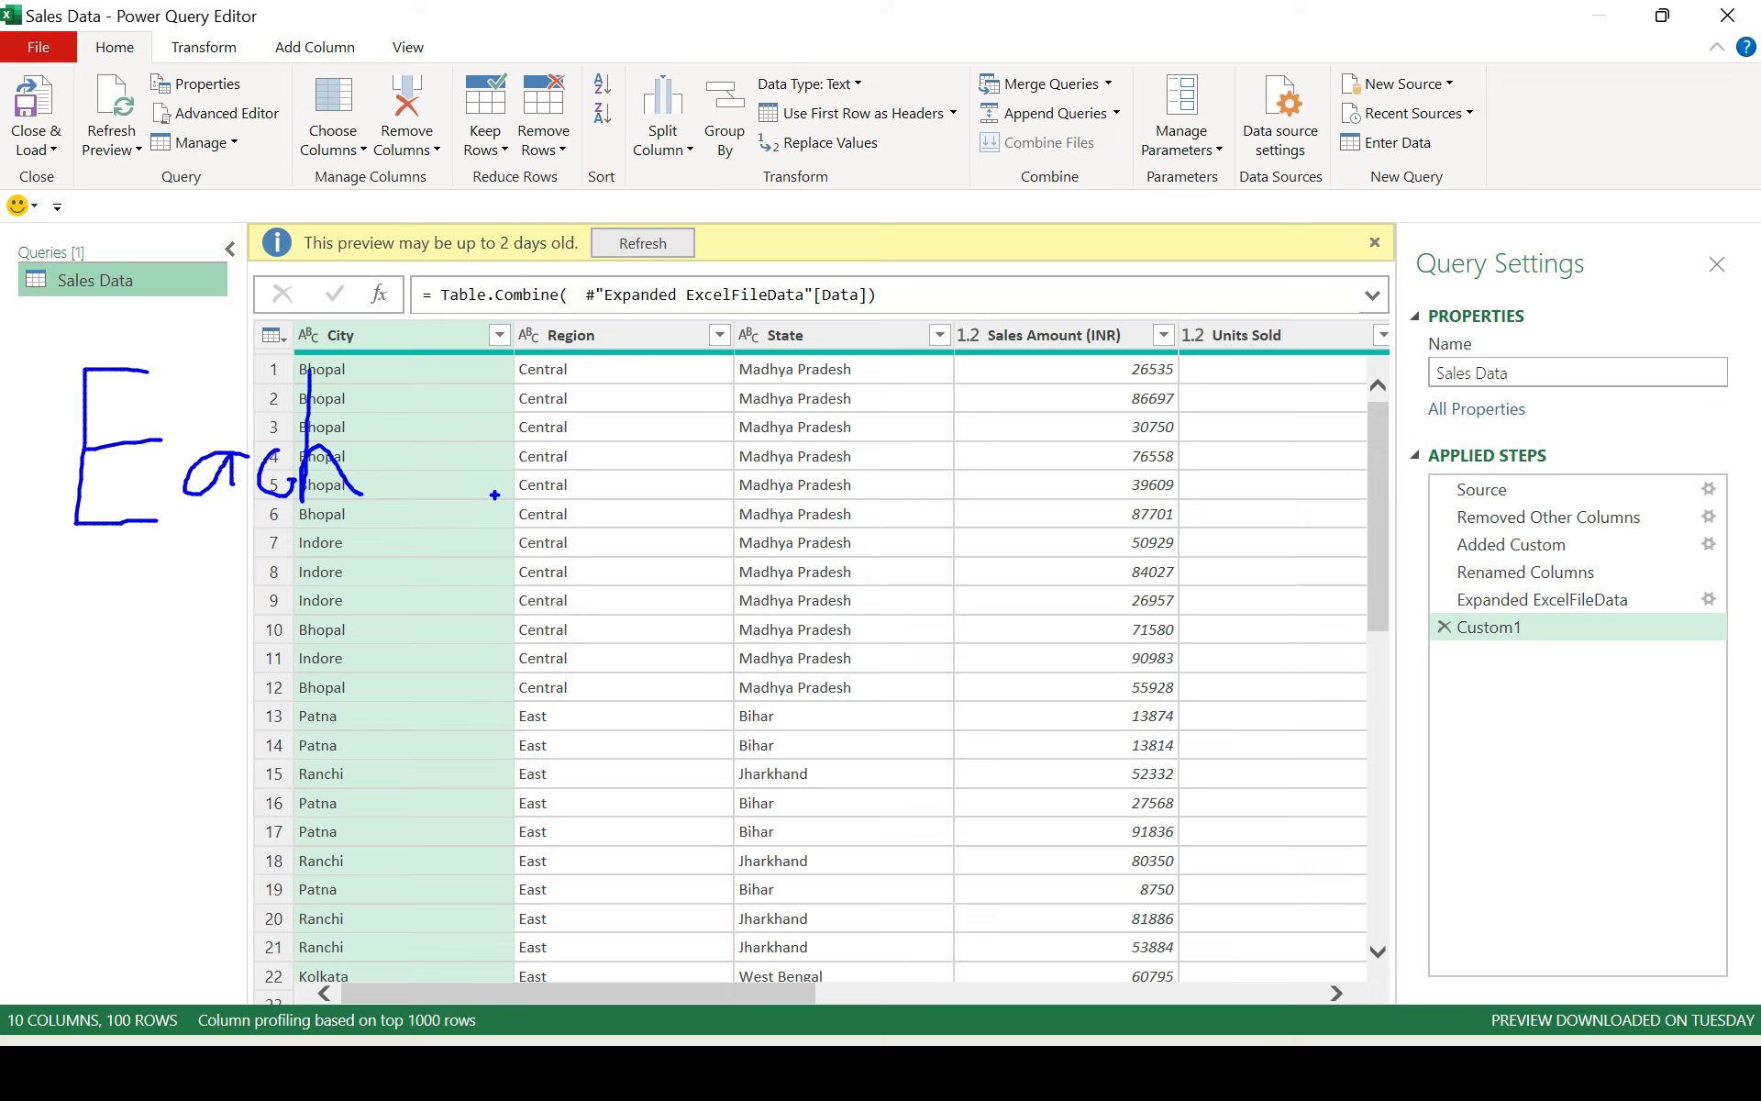
drag(468, 494, 609, 496)
key(Escape)
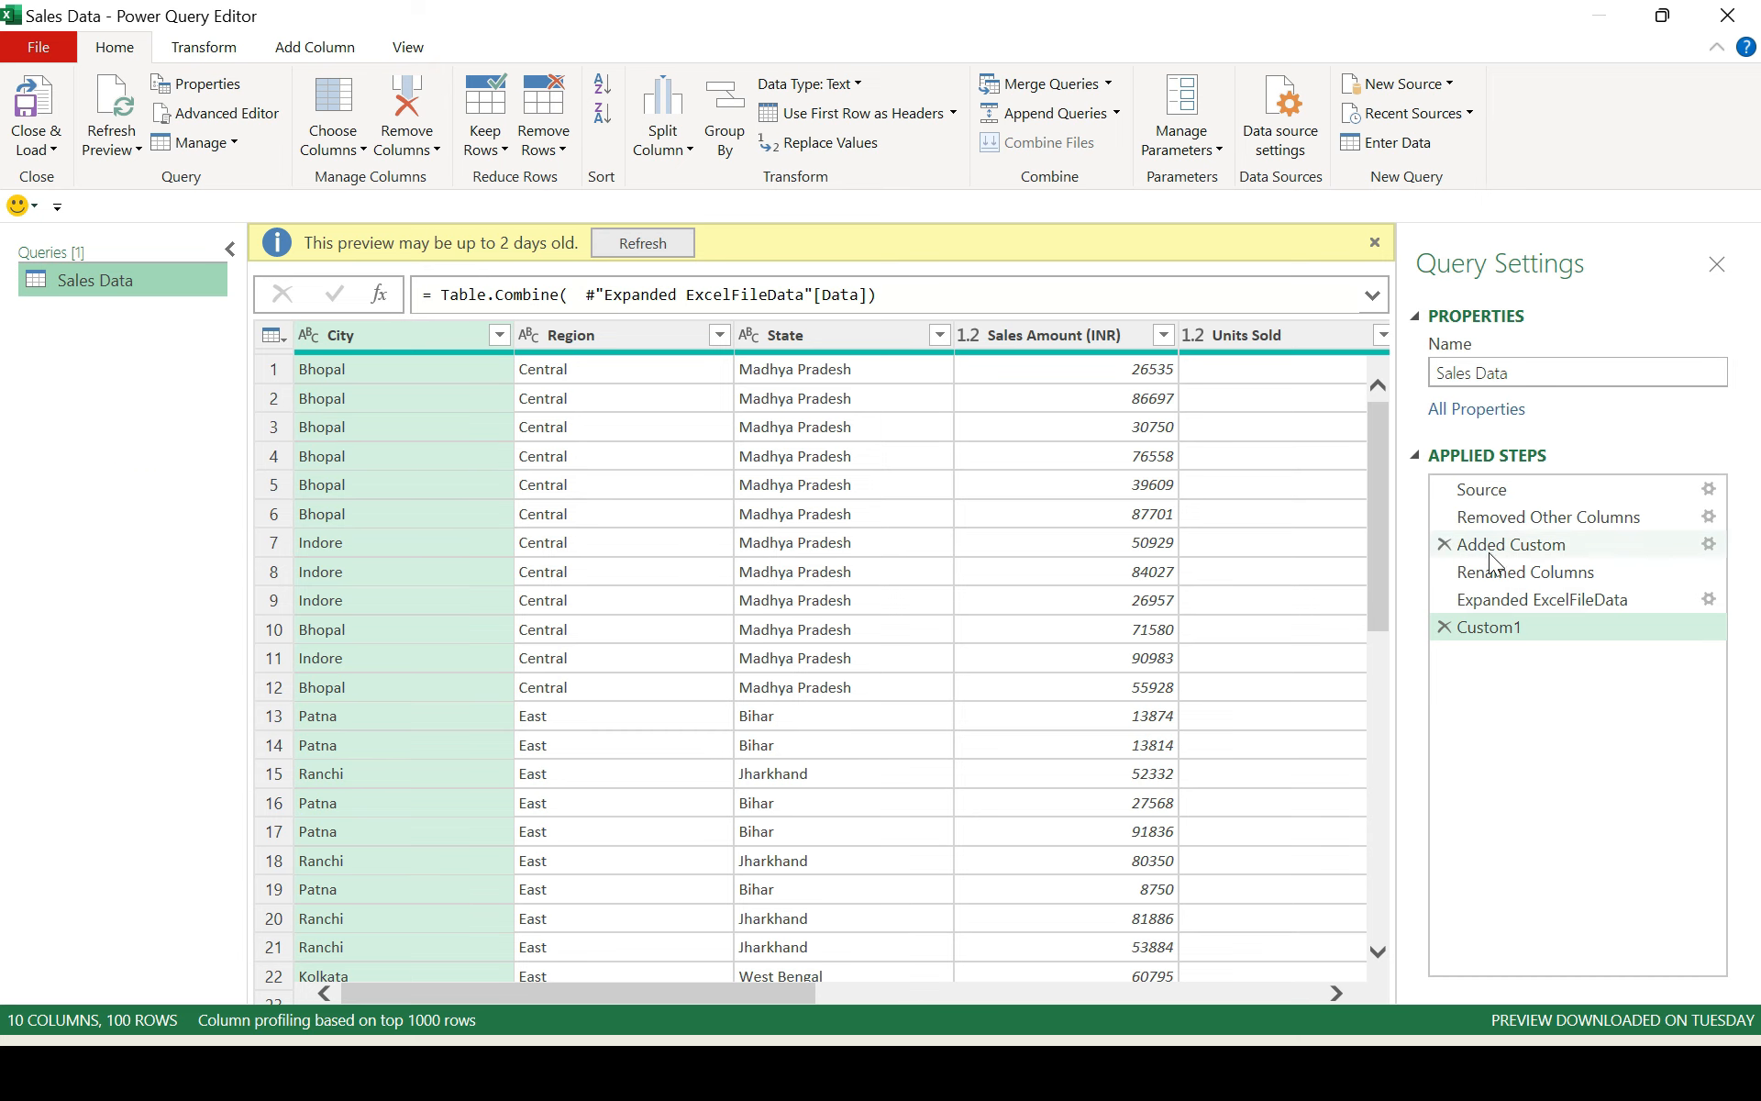
Compare the SourceFileName column in the Expanded ExcelFileData step with the combined columns in the Custom1 step.
click(1442, 599)
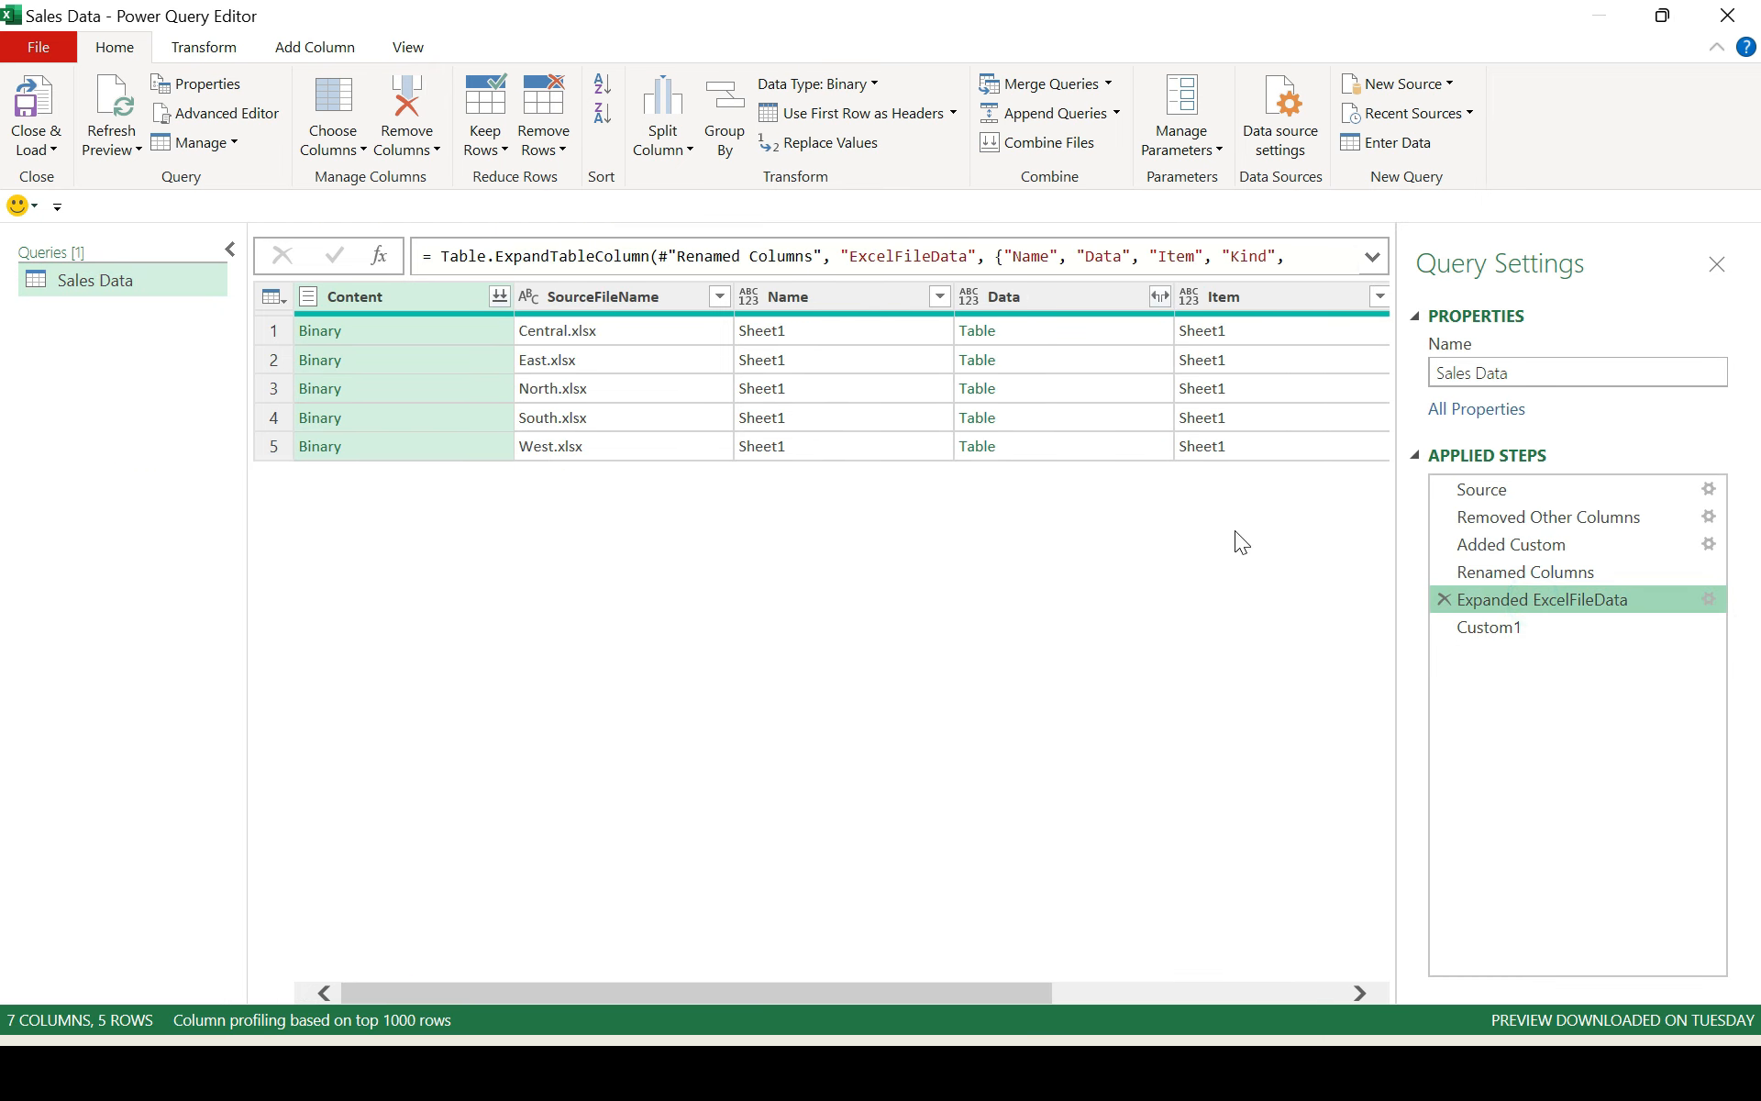
click(642, 299)
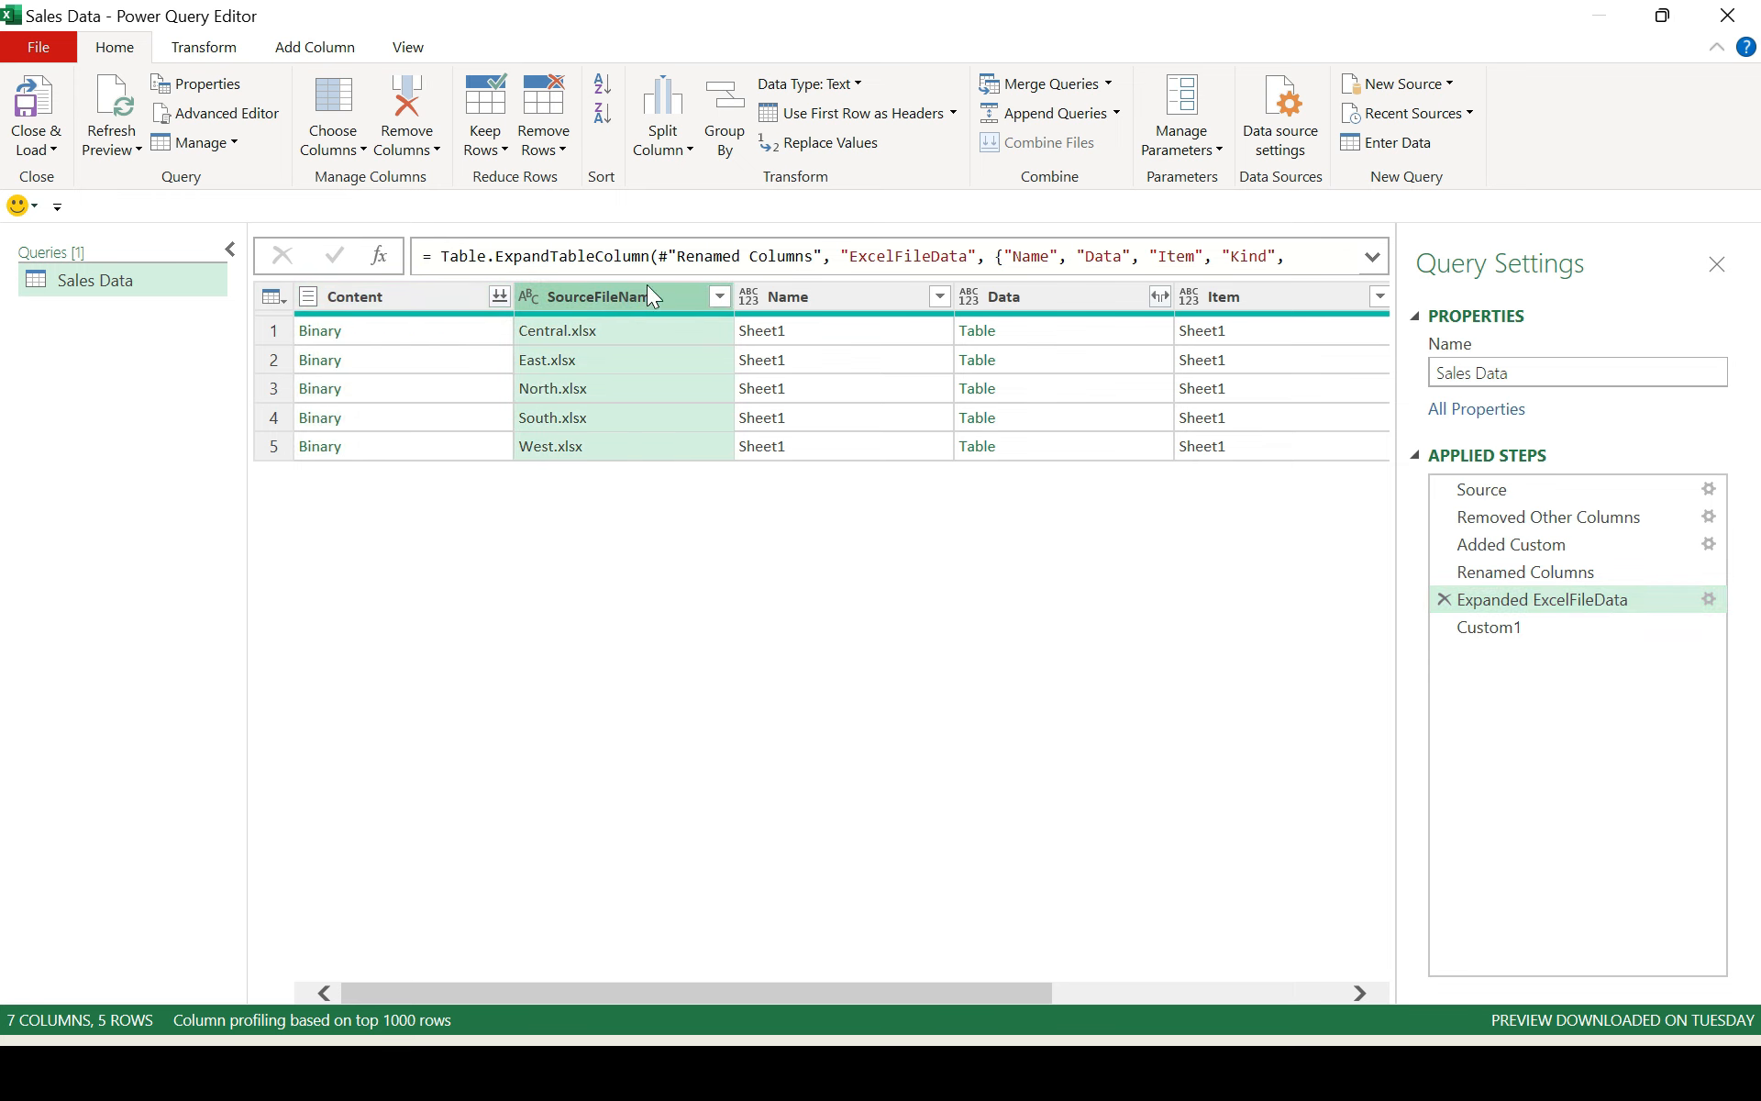
click(1522, 626)
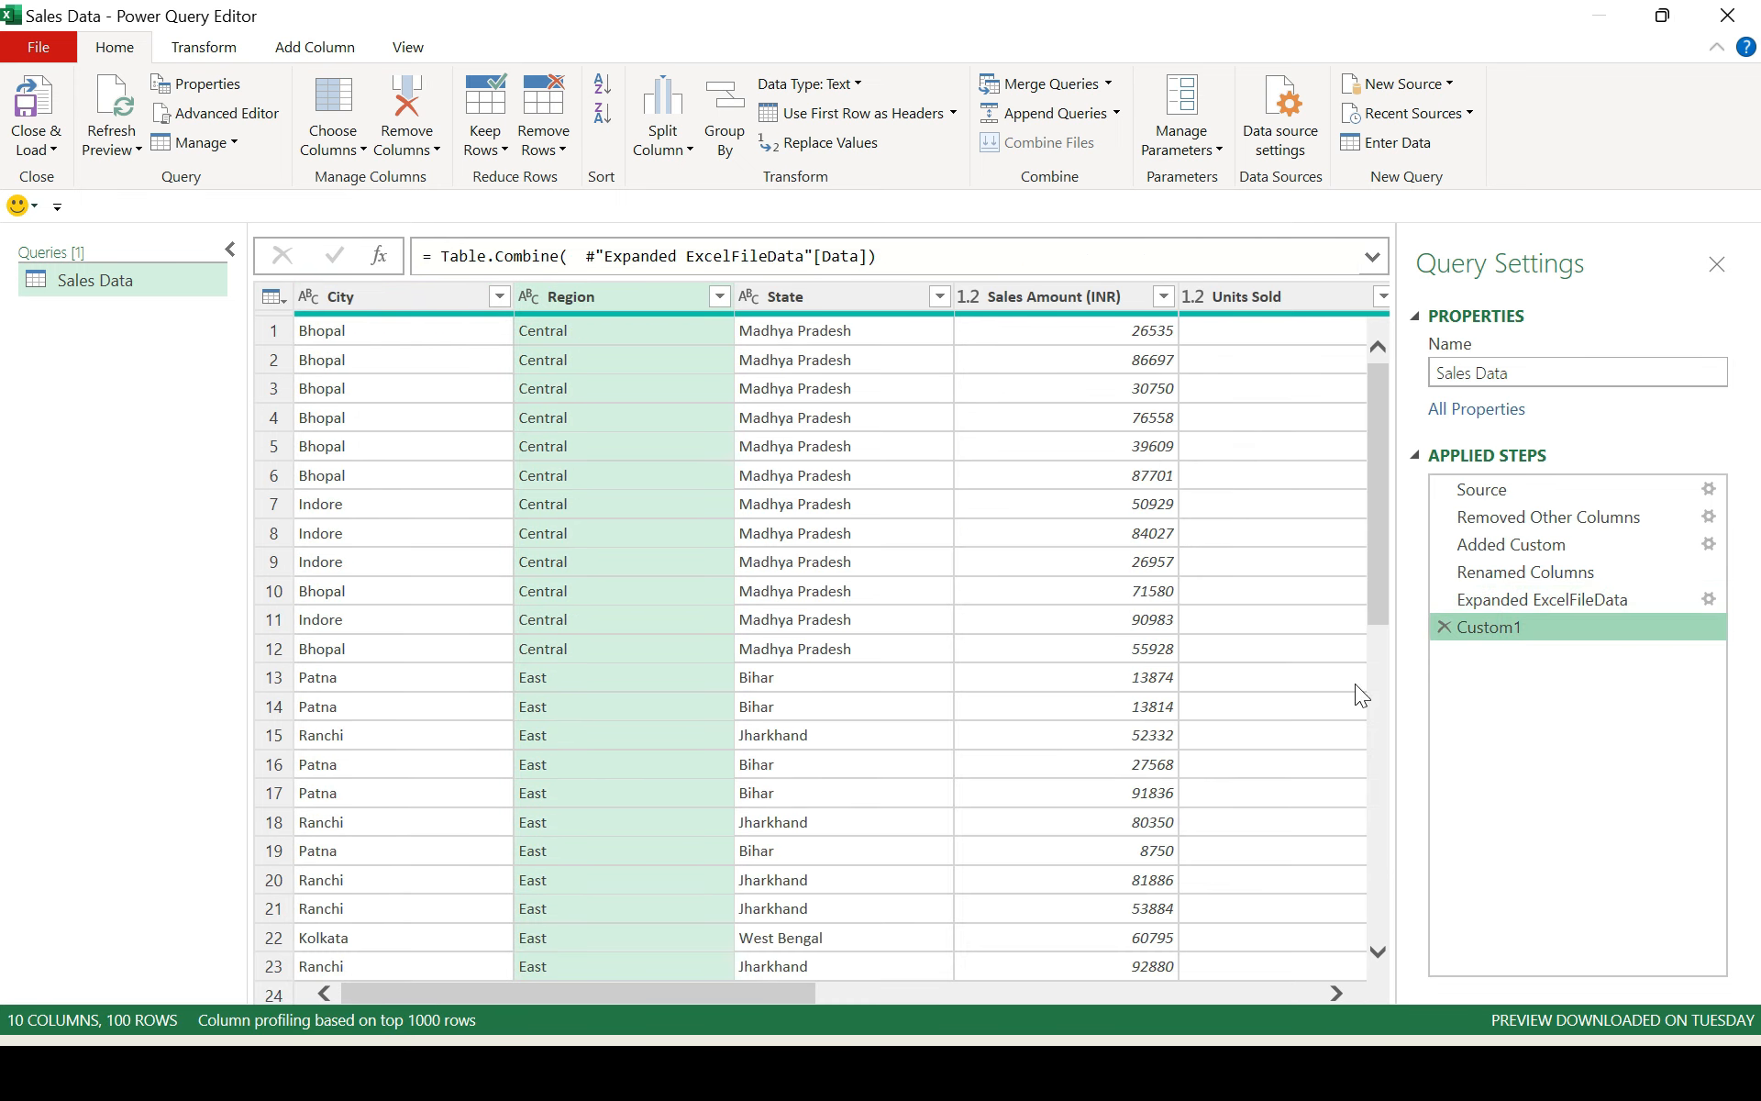
drag(537, 999, 451, 1018)
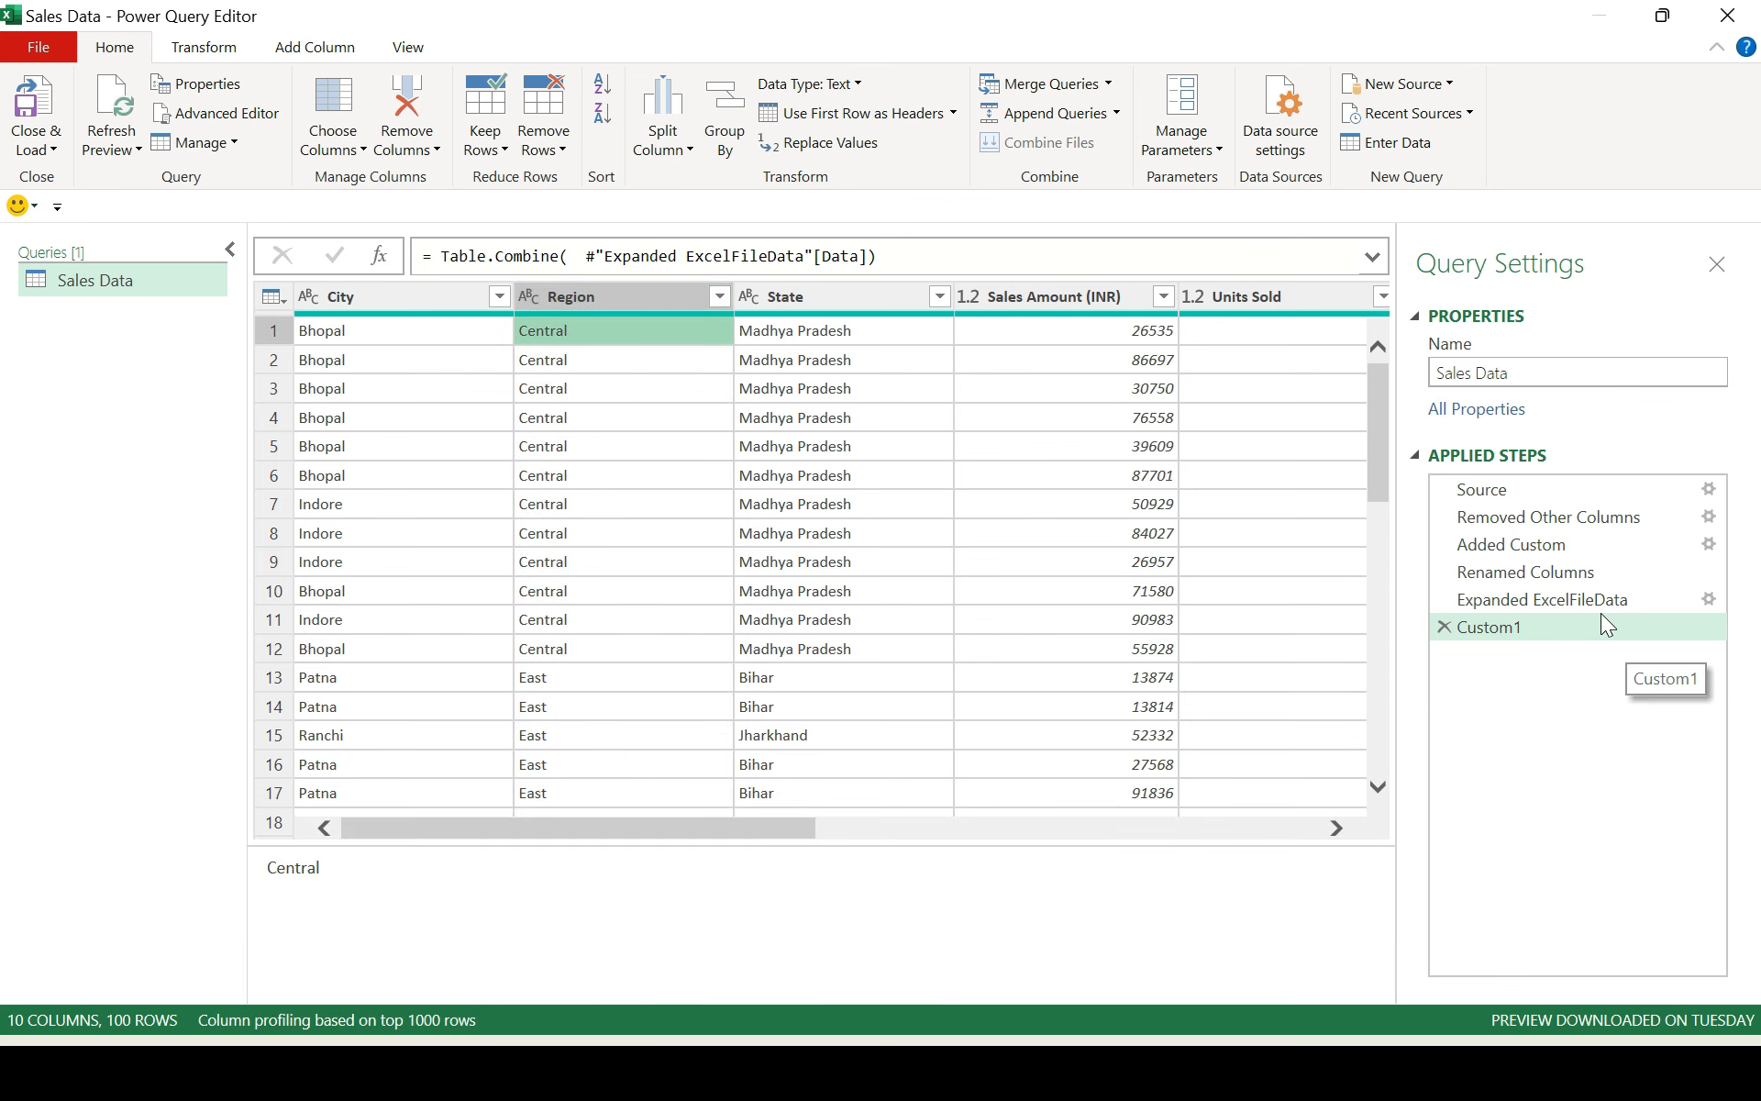
Select the Expanded ExcelFileData step and examine the nested Data table of Central.xlsx across to Discount %.
click(1594, 605)
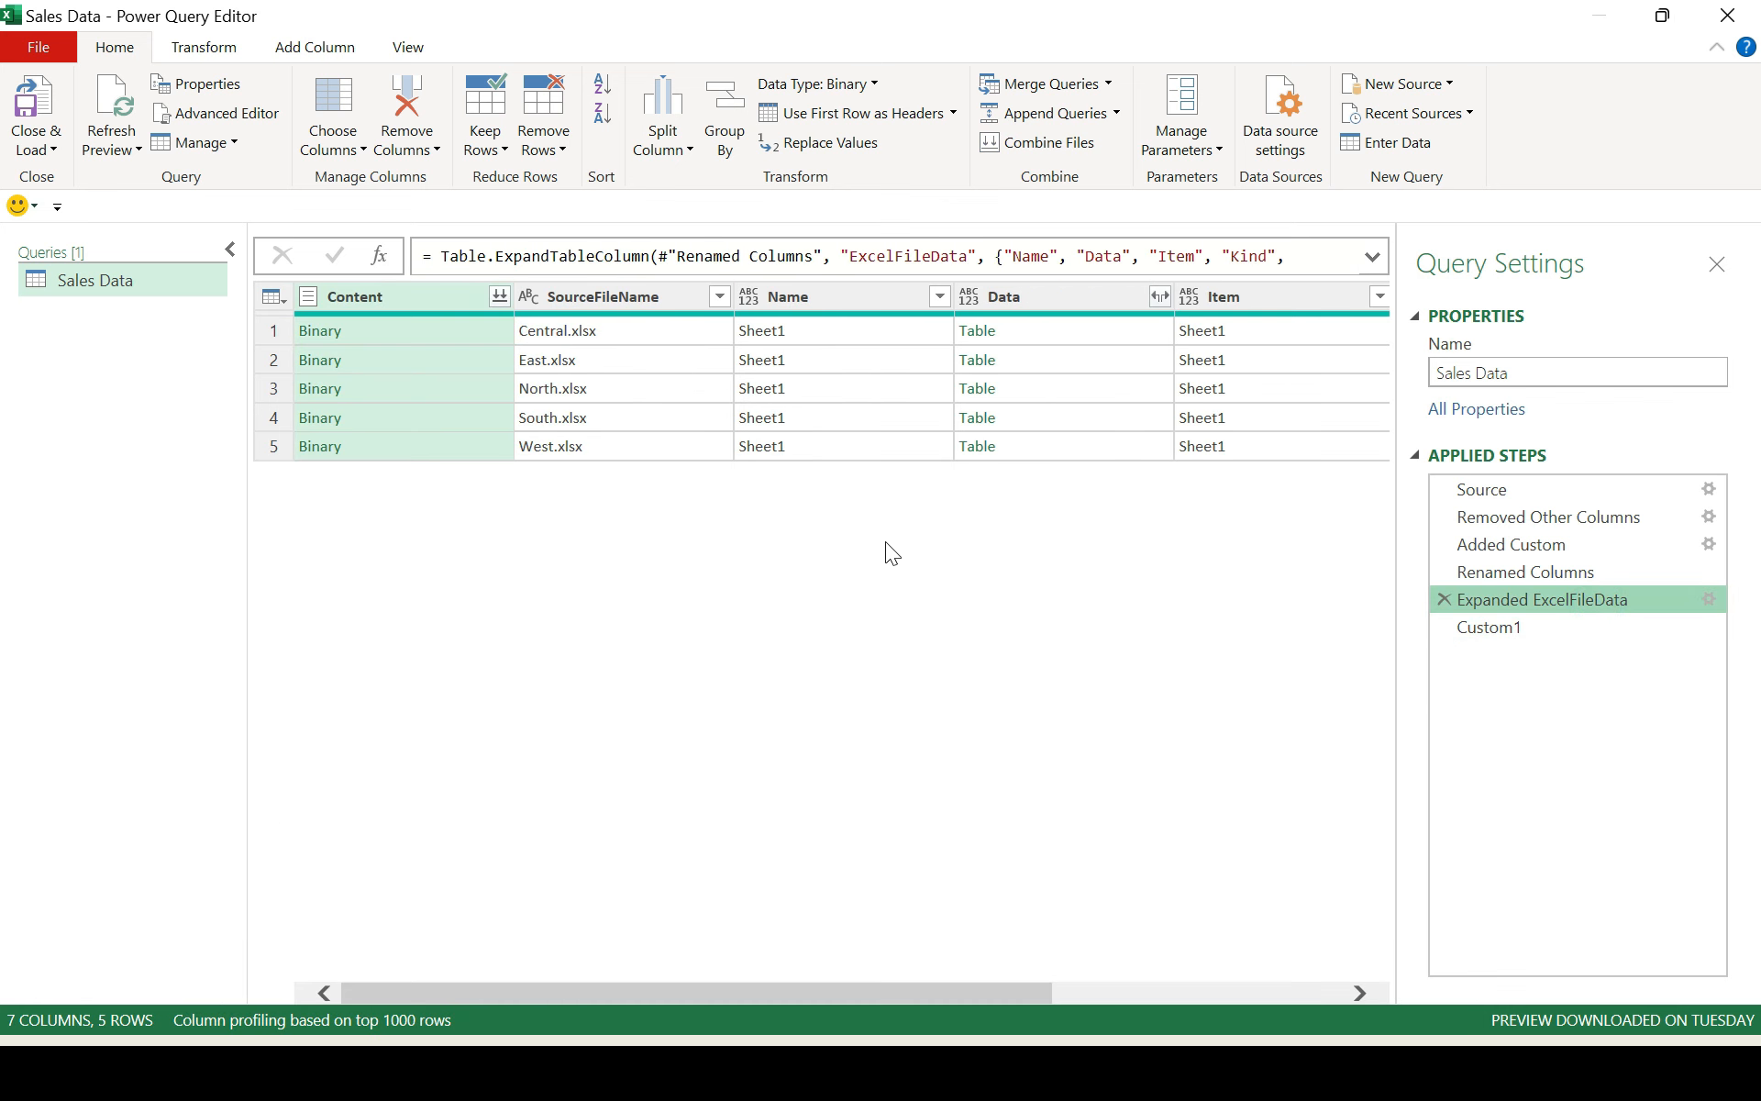
click(1087, 330)
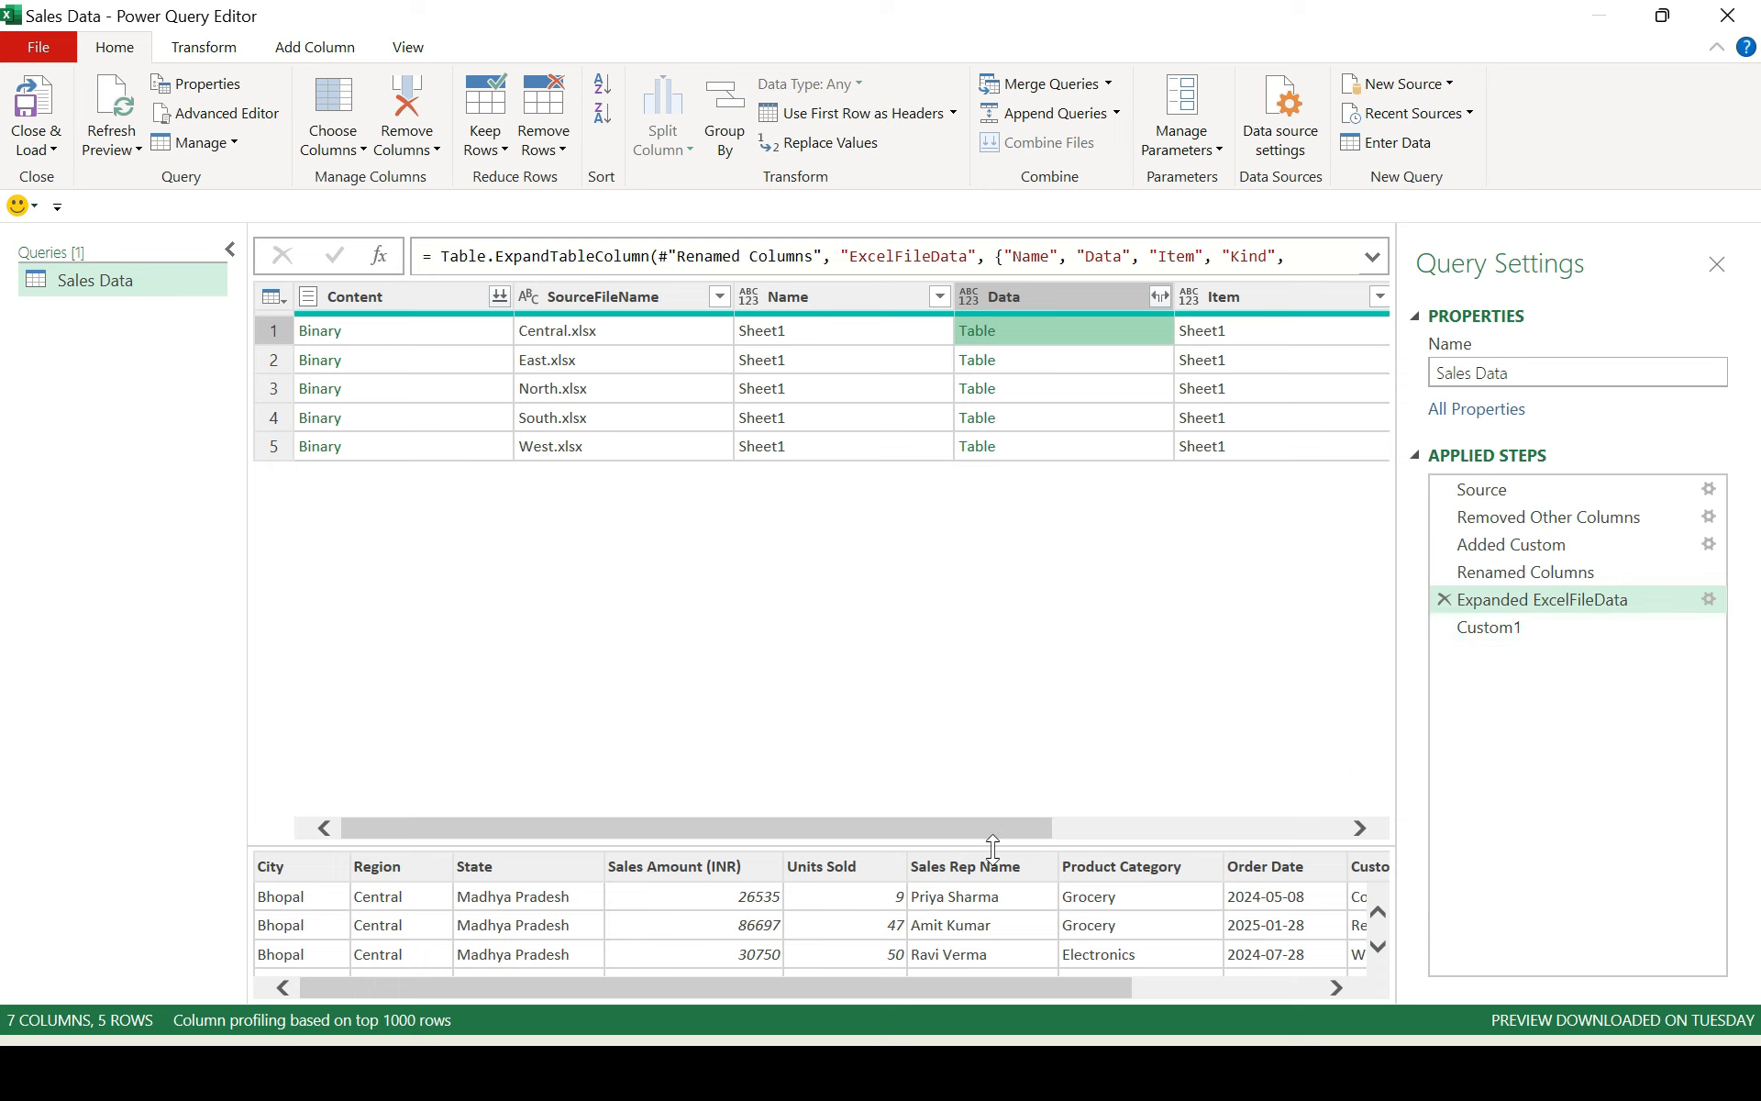
drag(972, 830, 1138, 831)
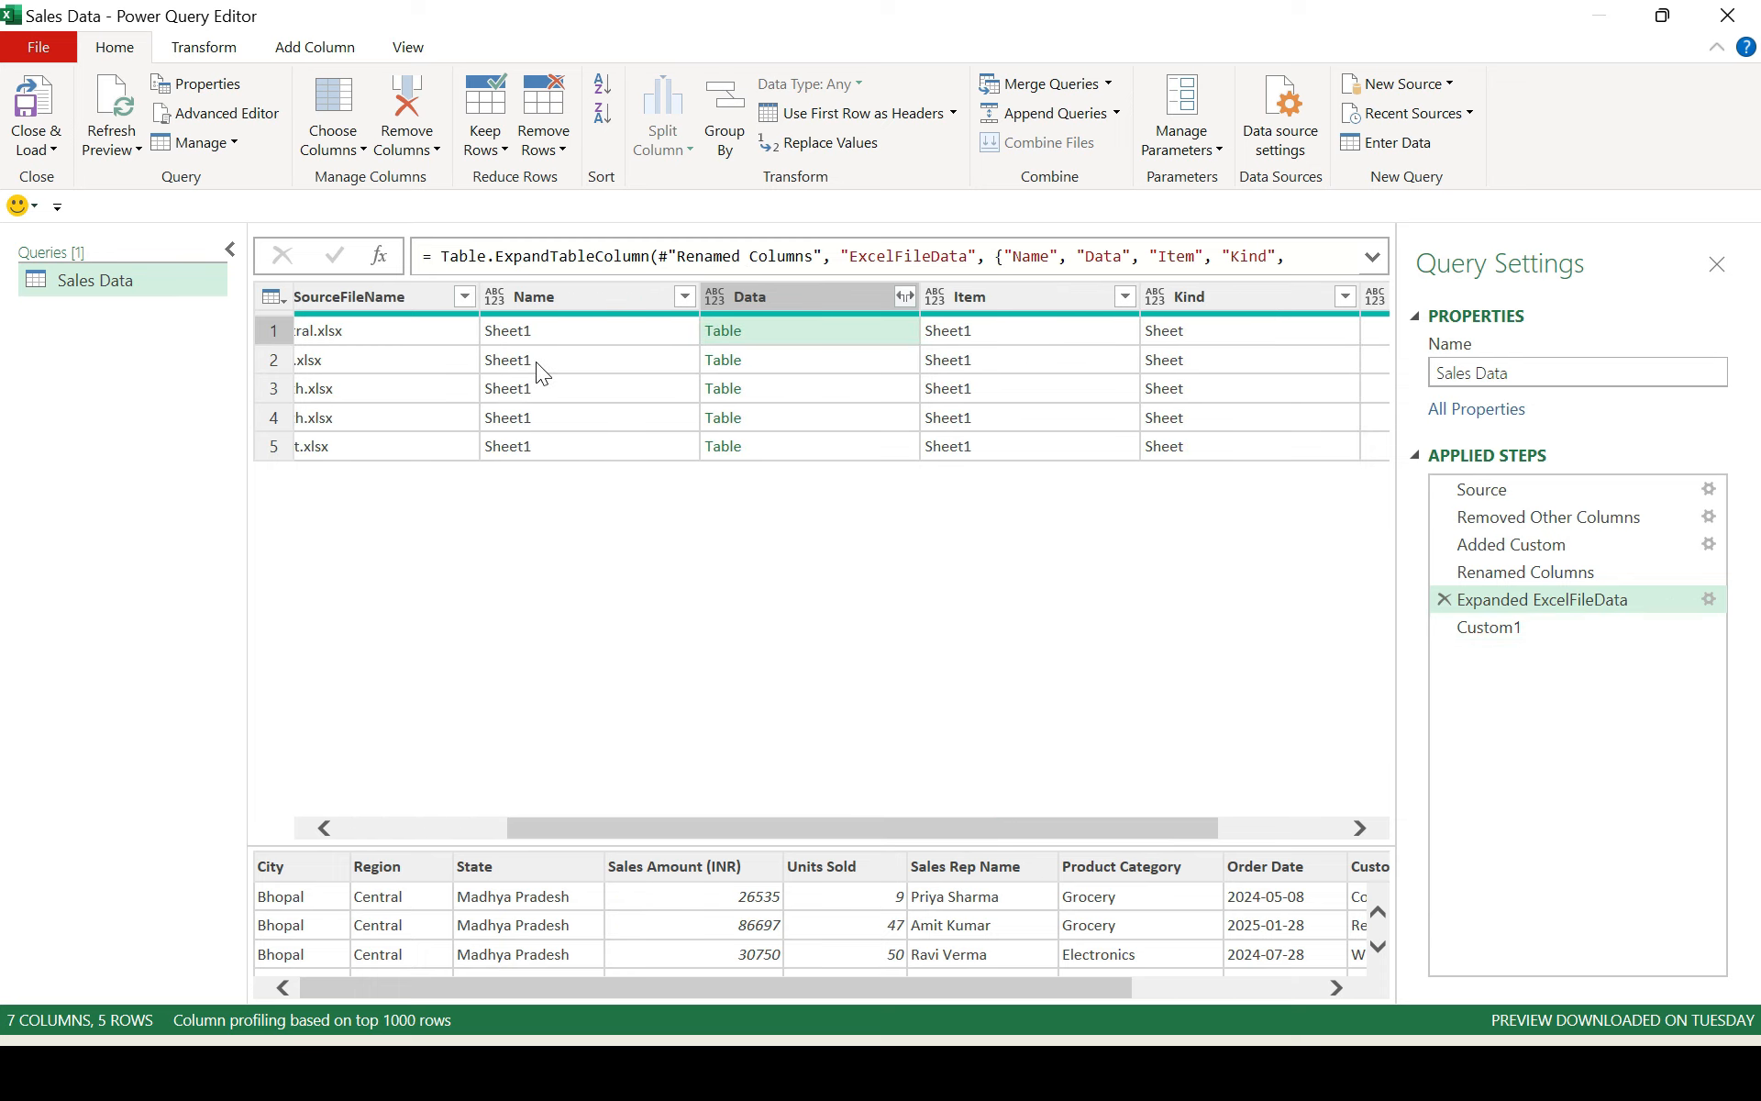
drag(794, 827, 628, 828)
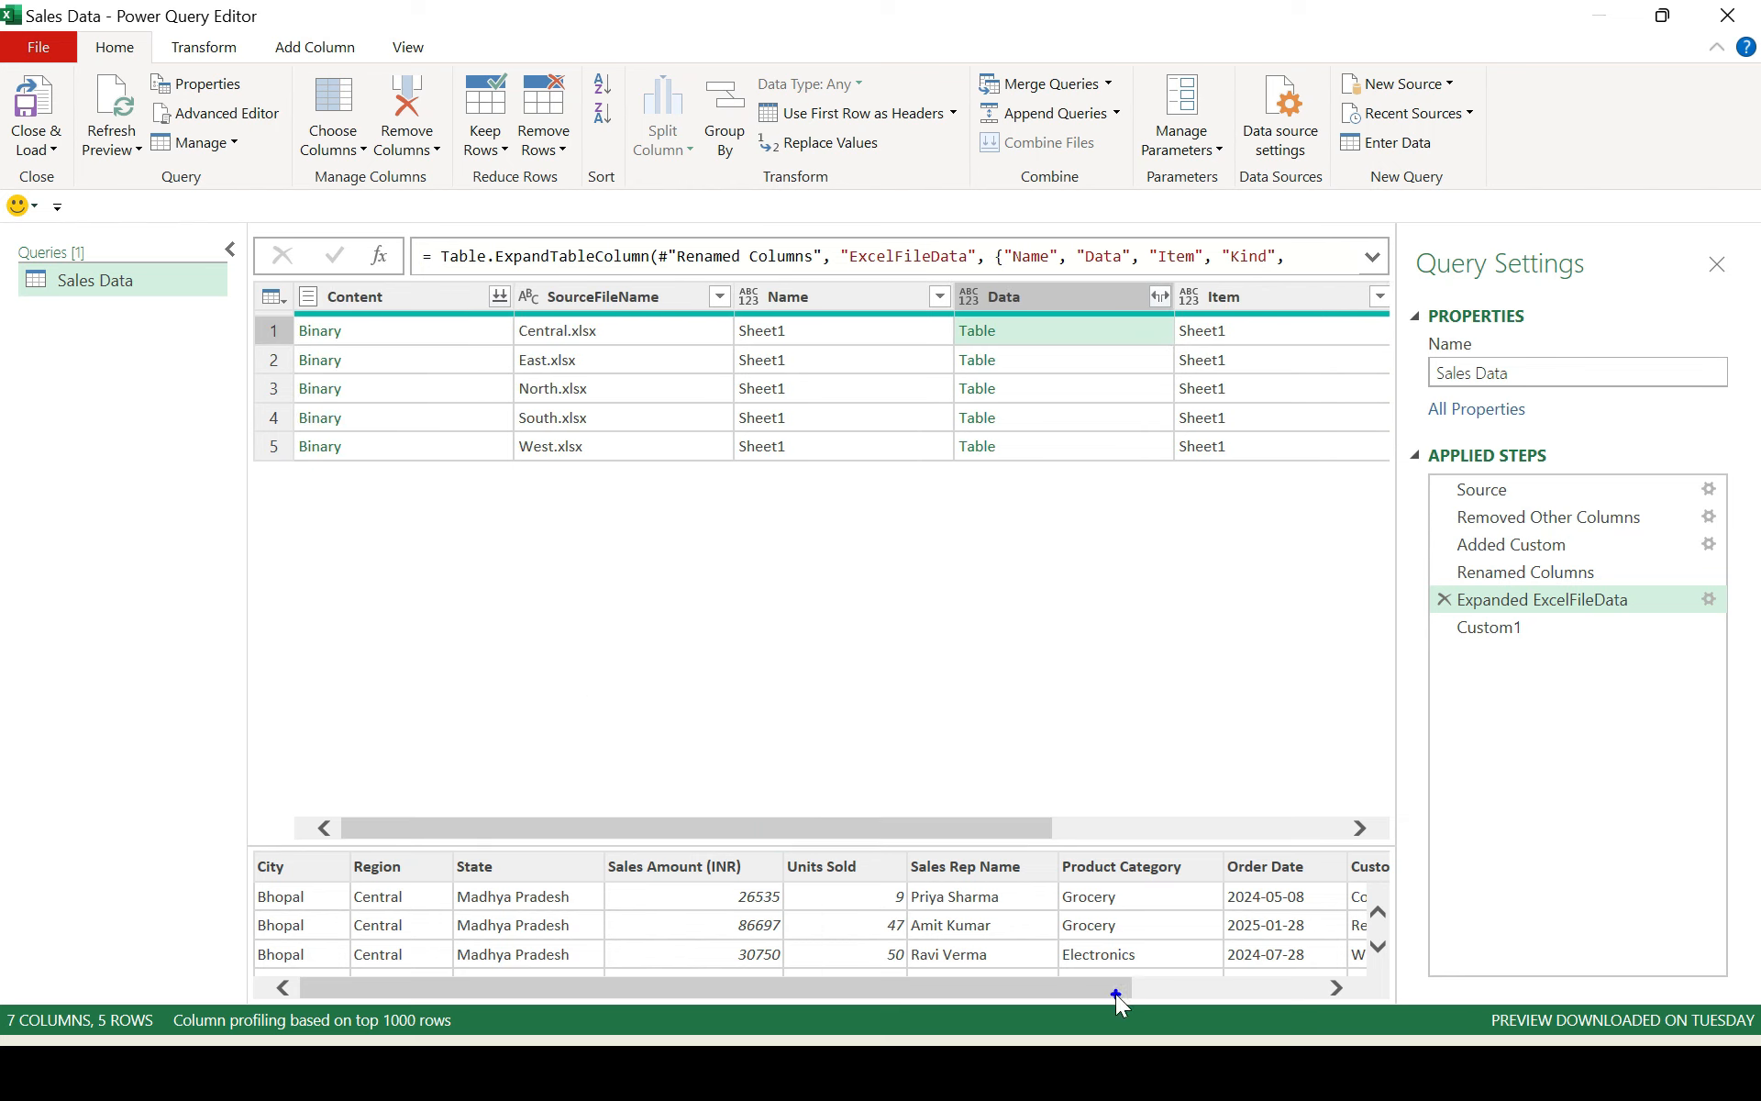
drag(1102, 988, 1414, 1003)
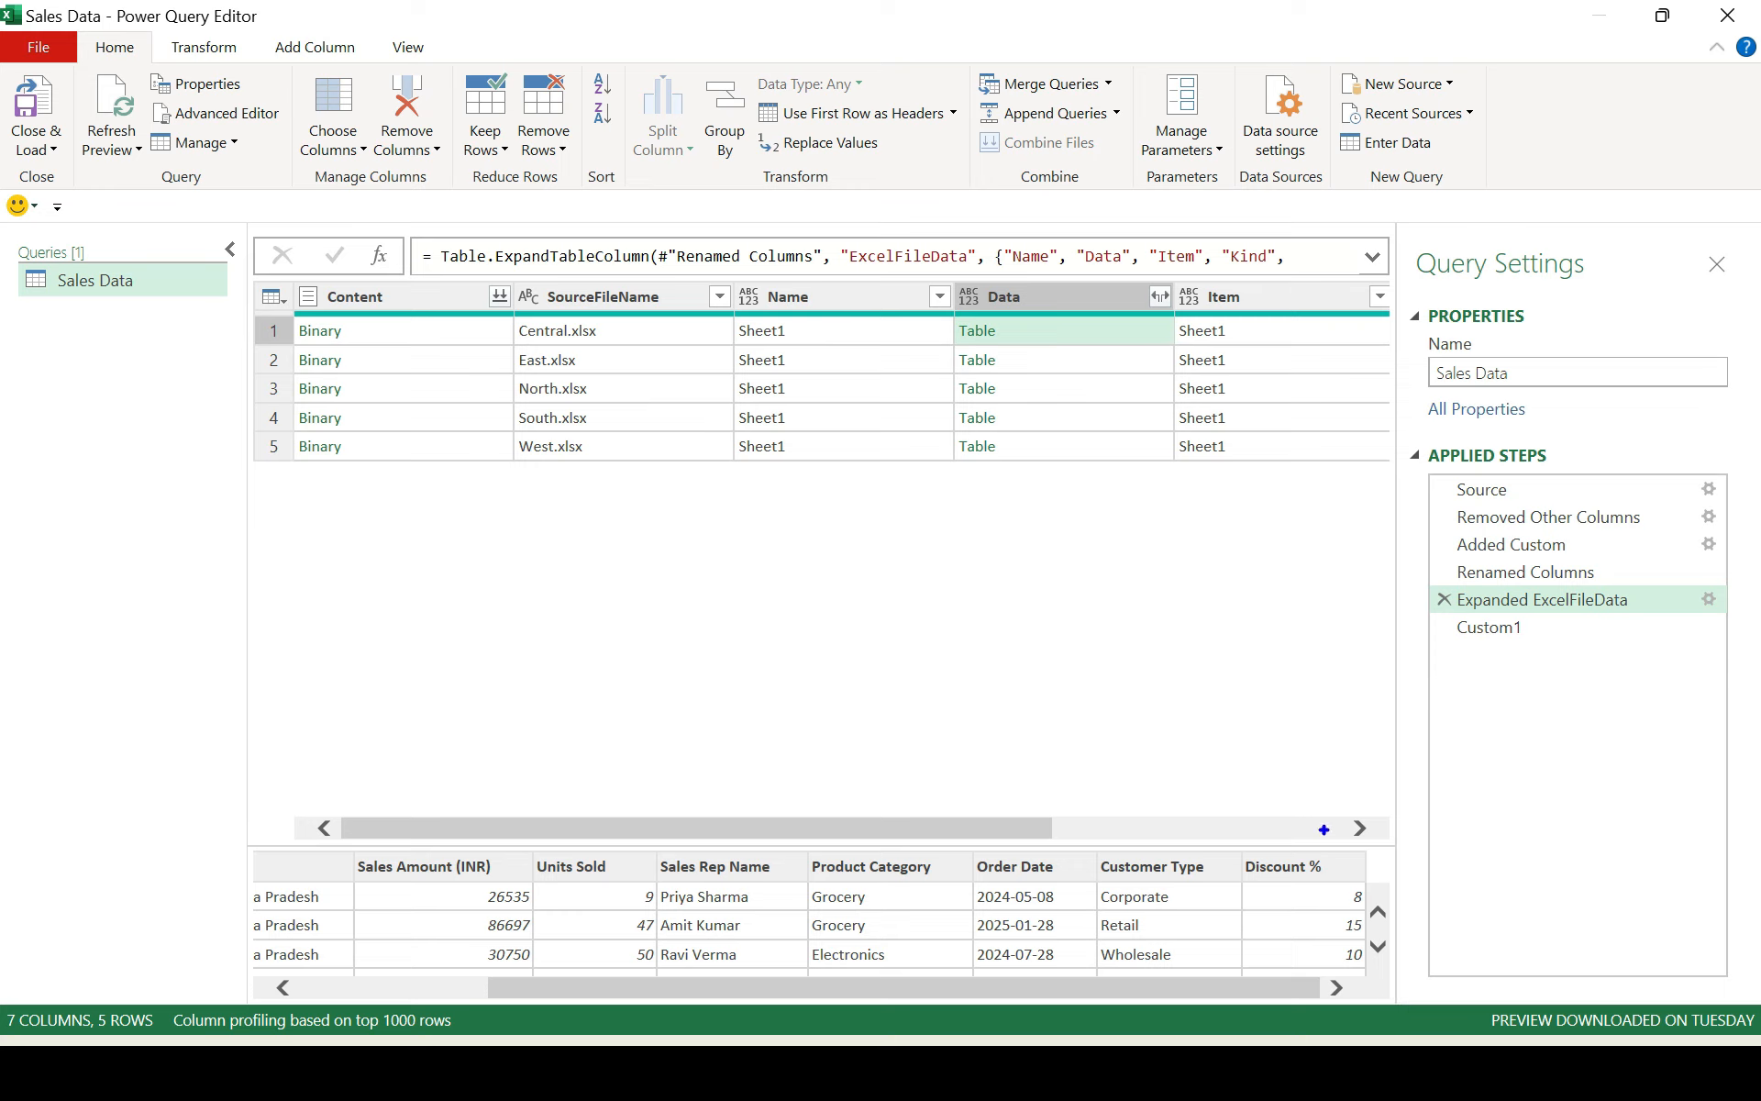
mouse_move(1323, 830)
mouse_down()
mouse_move(1434, 977)
mouse_move(1403, 983)
mouse_up()
click(1332, 944)
key(Escape)
drag(1331, 849, 1384, 963)
key(Escape)
drag(970, 823, 580, 806)
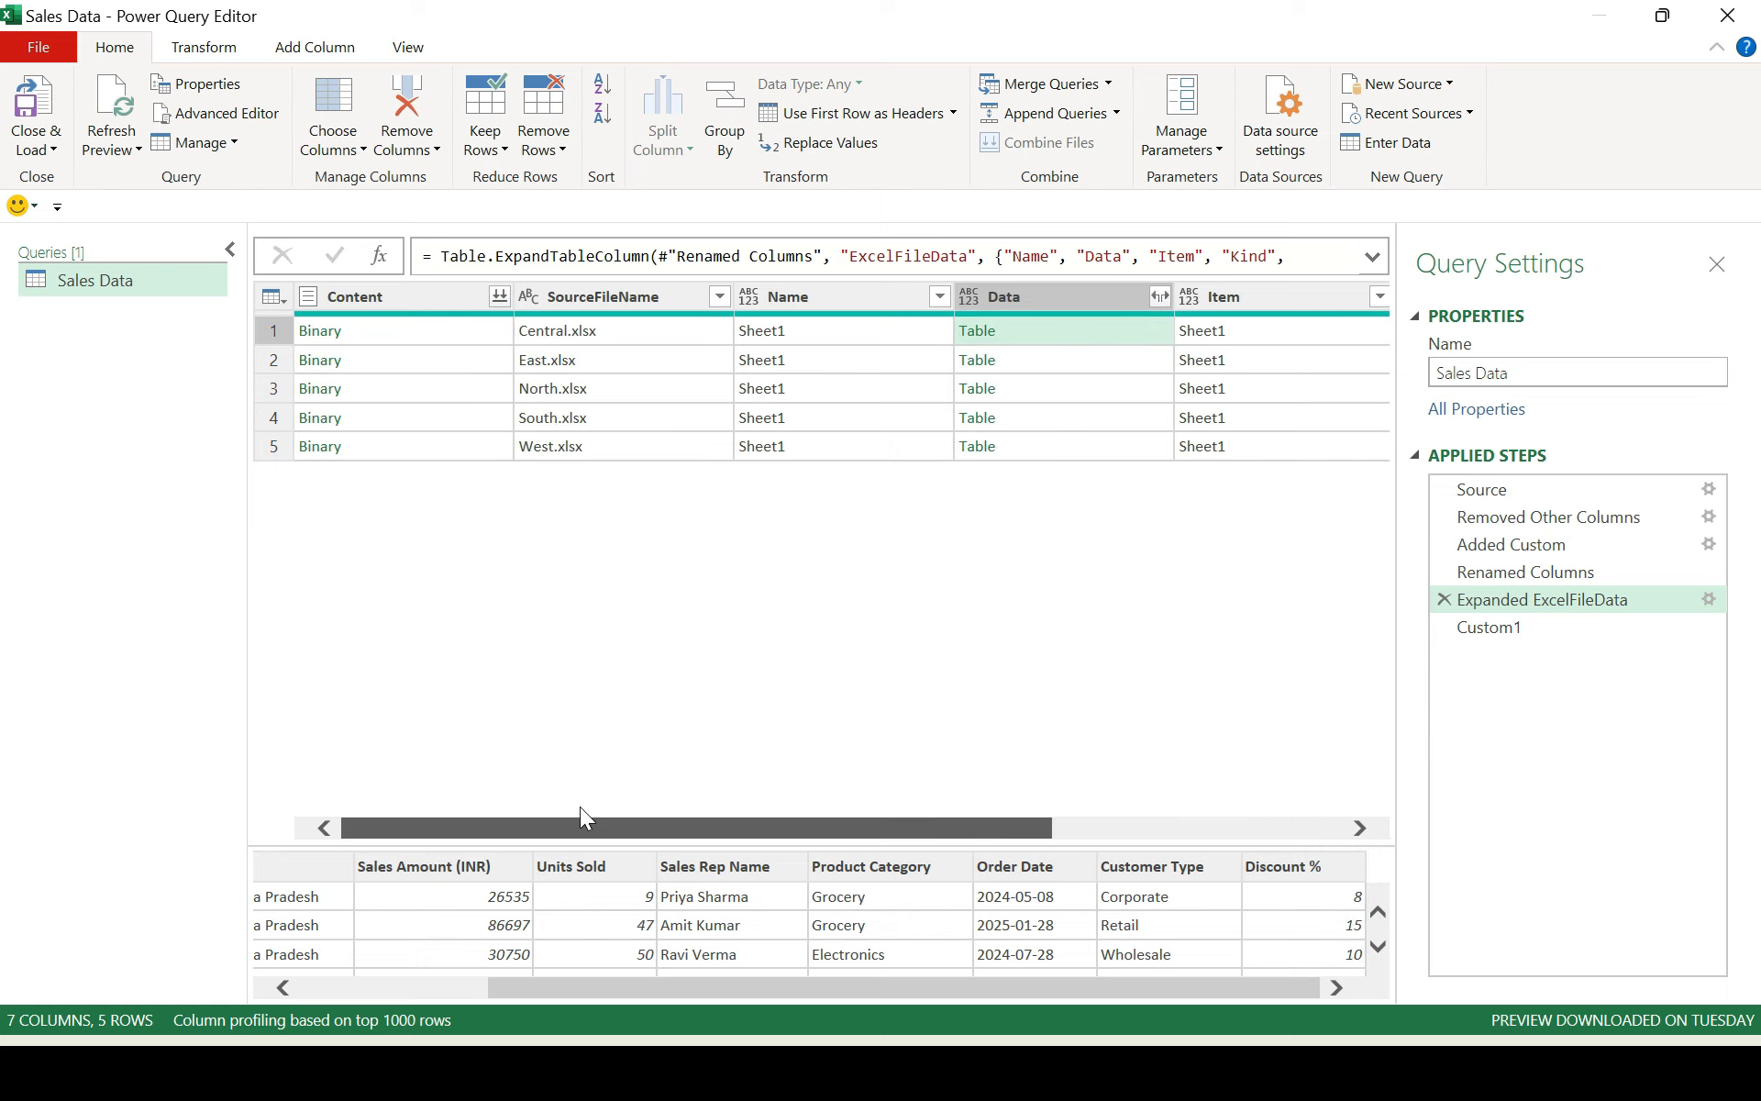
Remove all columns except SourceFileName and Data, inserting this as a step directly after Expanded ExcelFileData.
click(587, 296)
shift+click(1053, 298)
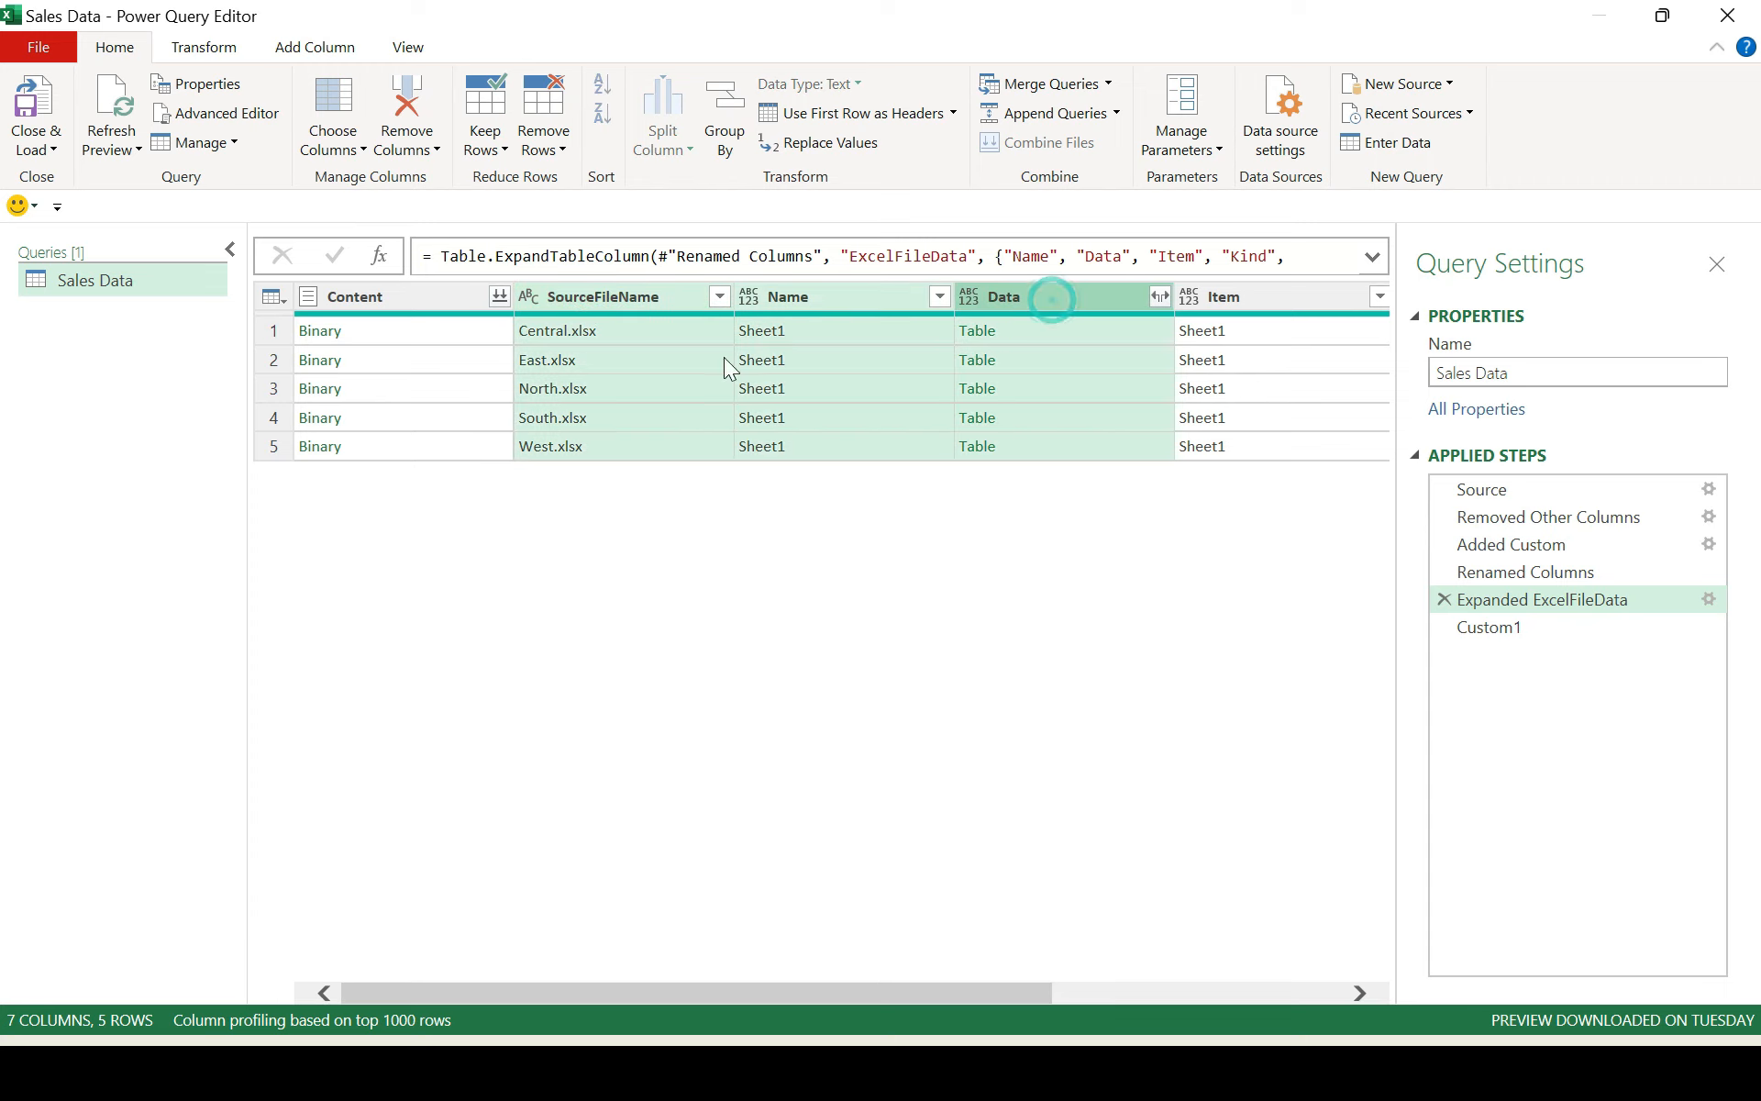
click(604, 297)
ctrl+click(1034, 296)
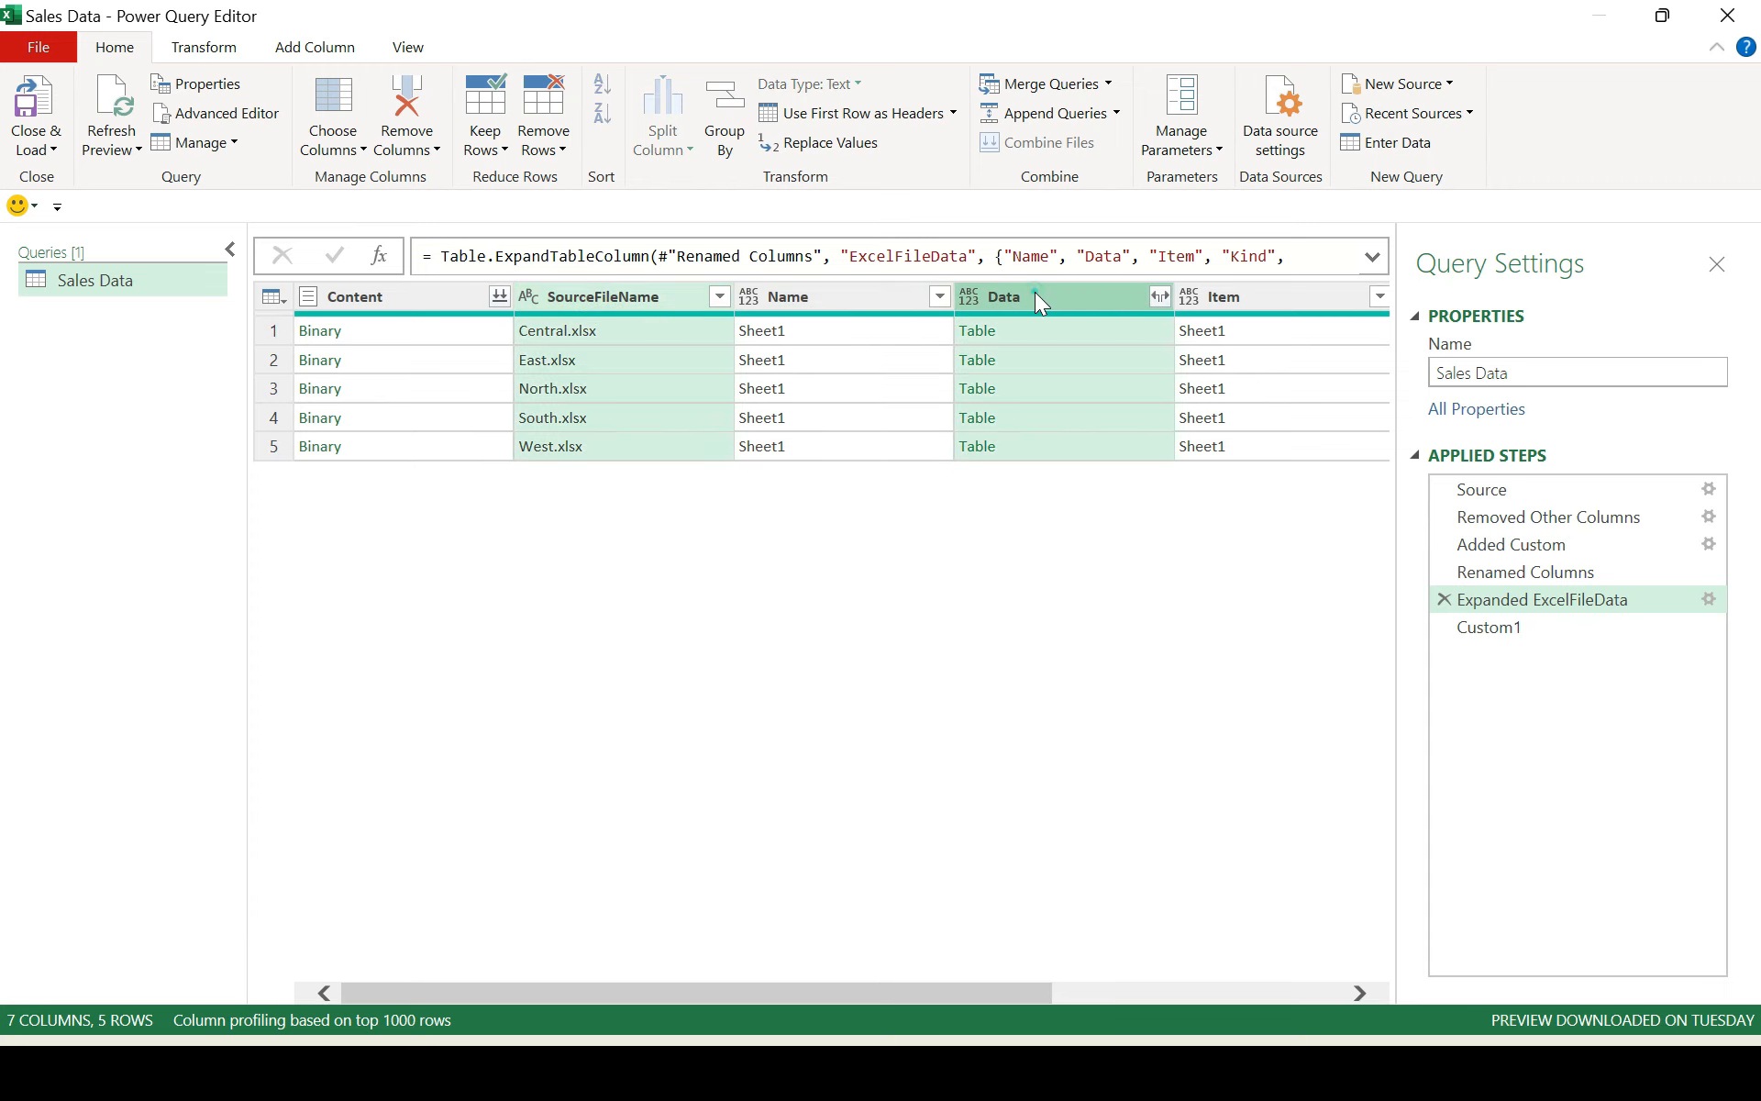
right_click(1034, 292)
click(1143, 366)
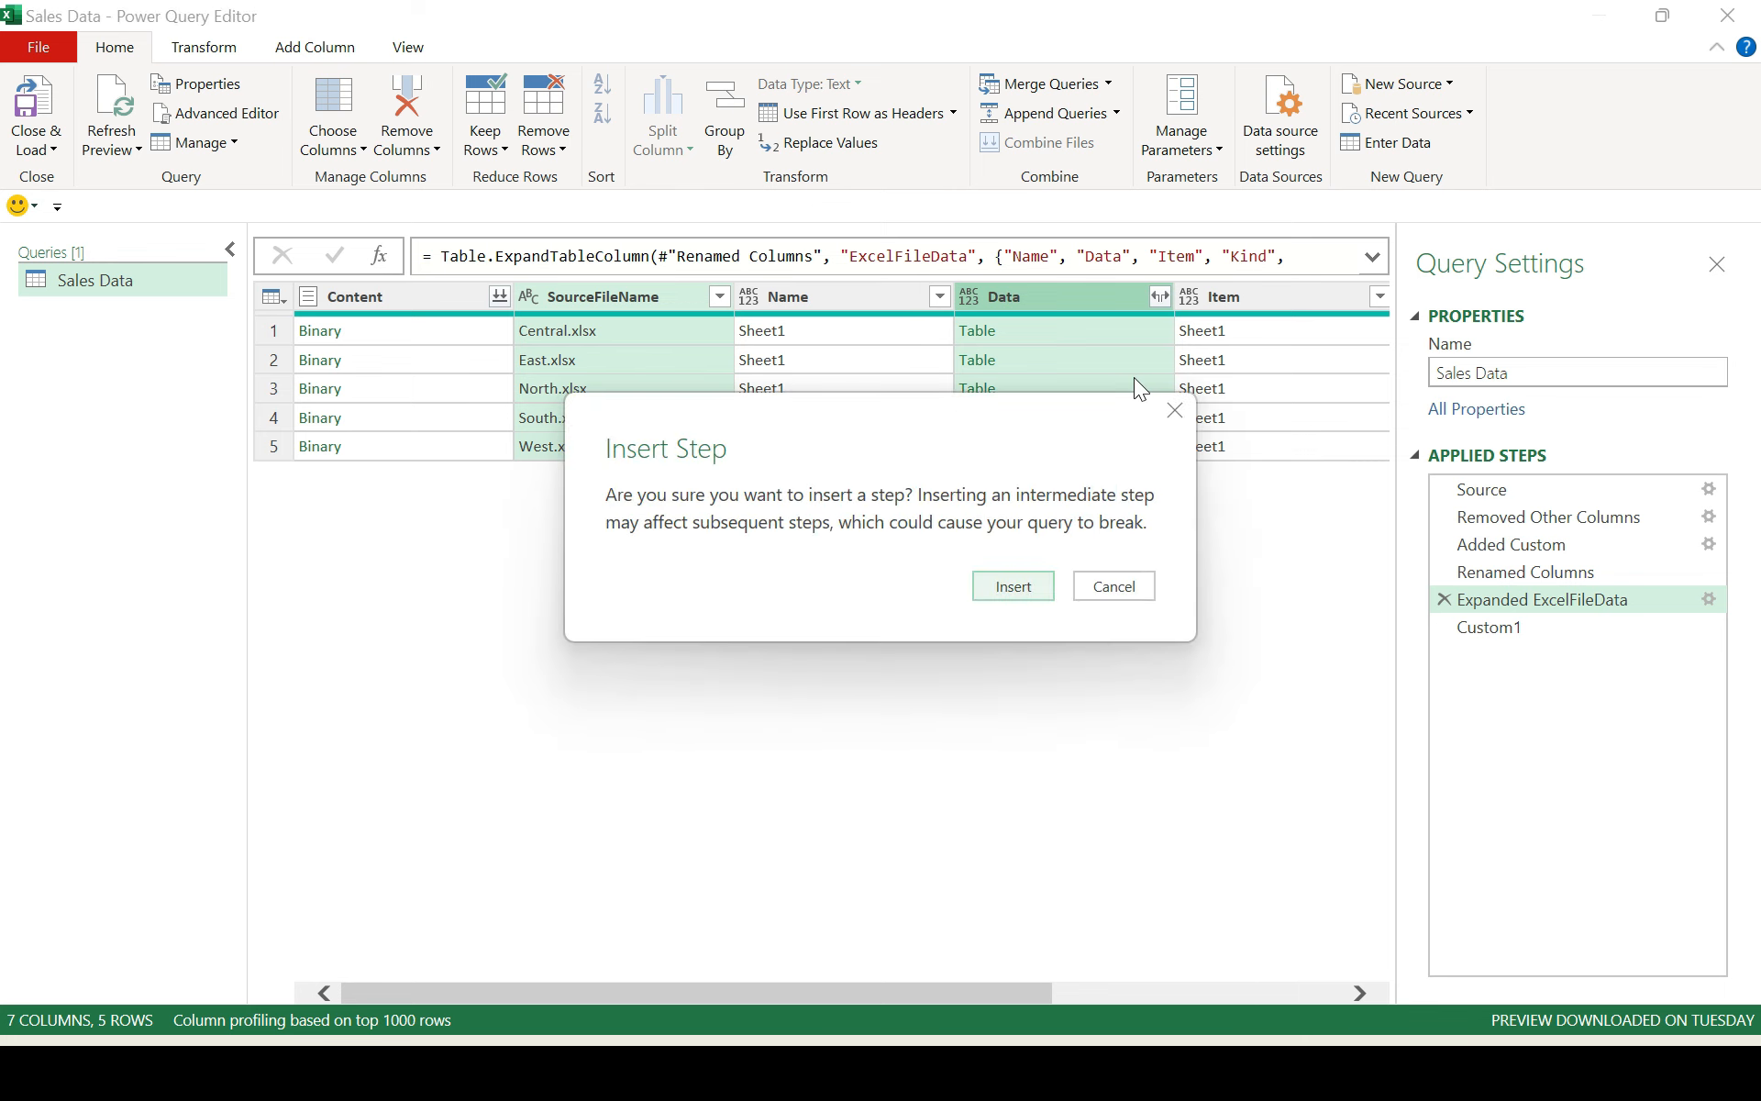
click(1002, 583)
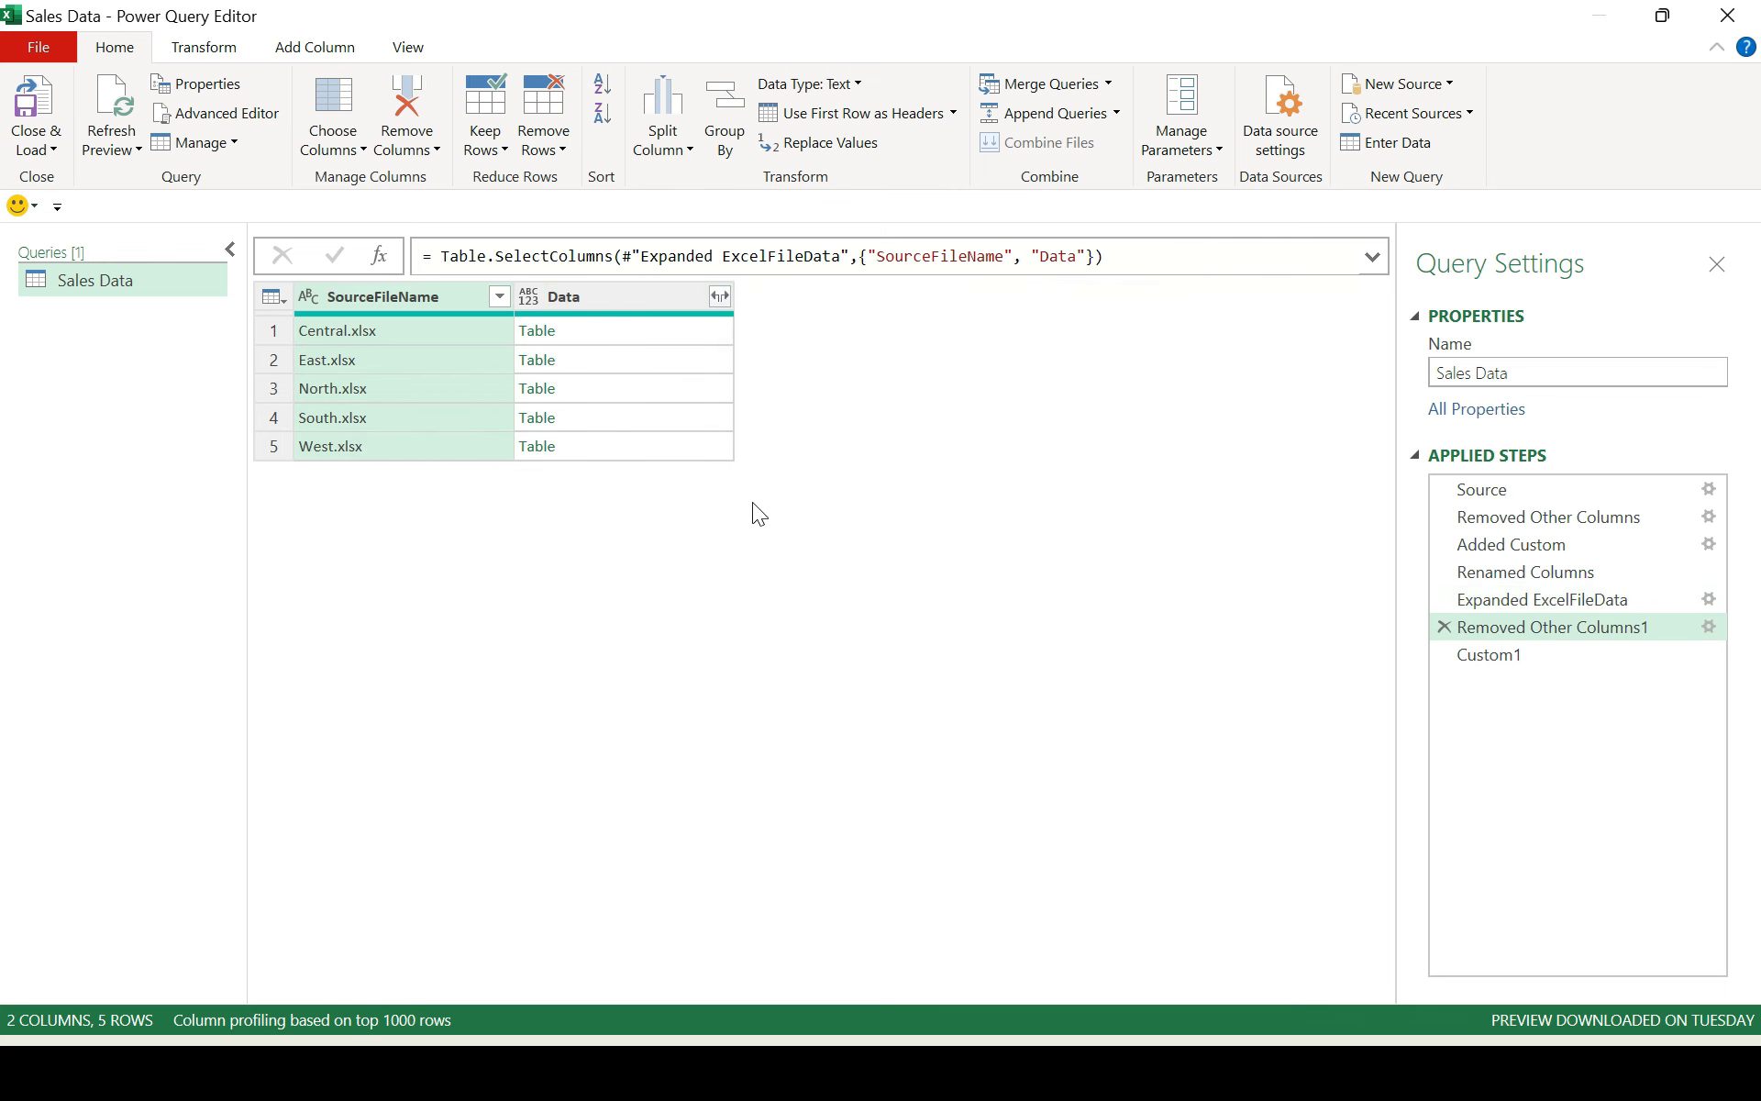
Insert a custom column after the Removed Other Columns1 step and name it TablesWithSourceFileName.
click(314, 46)
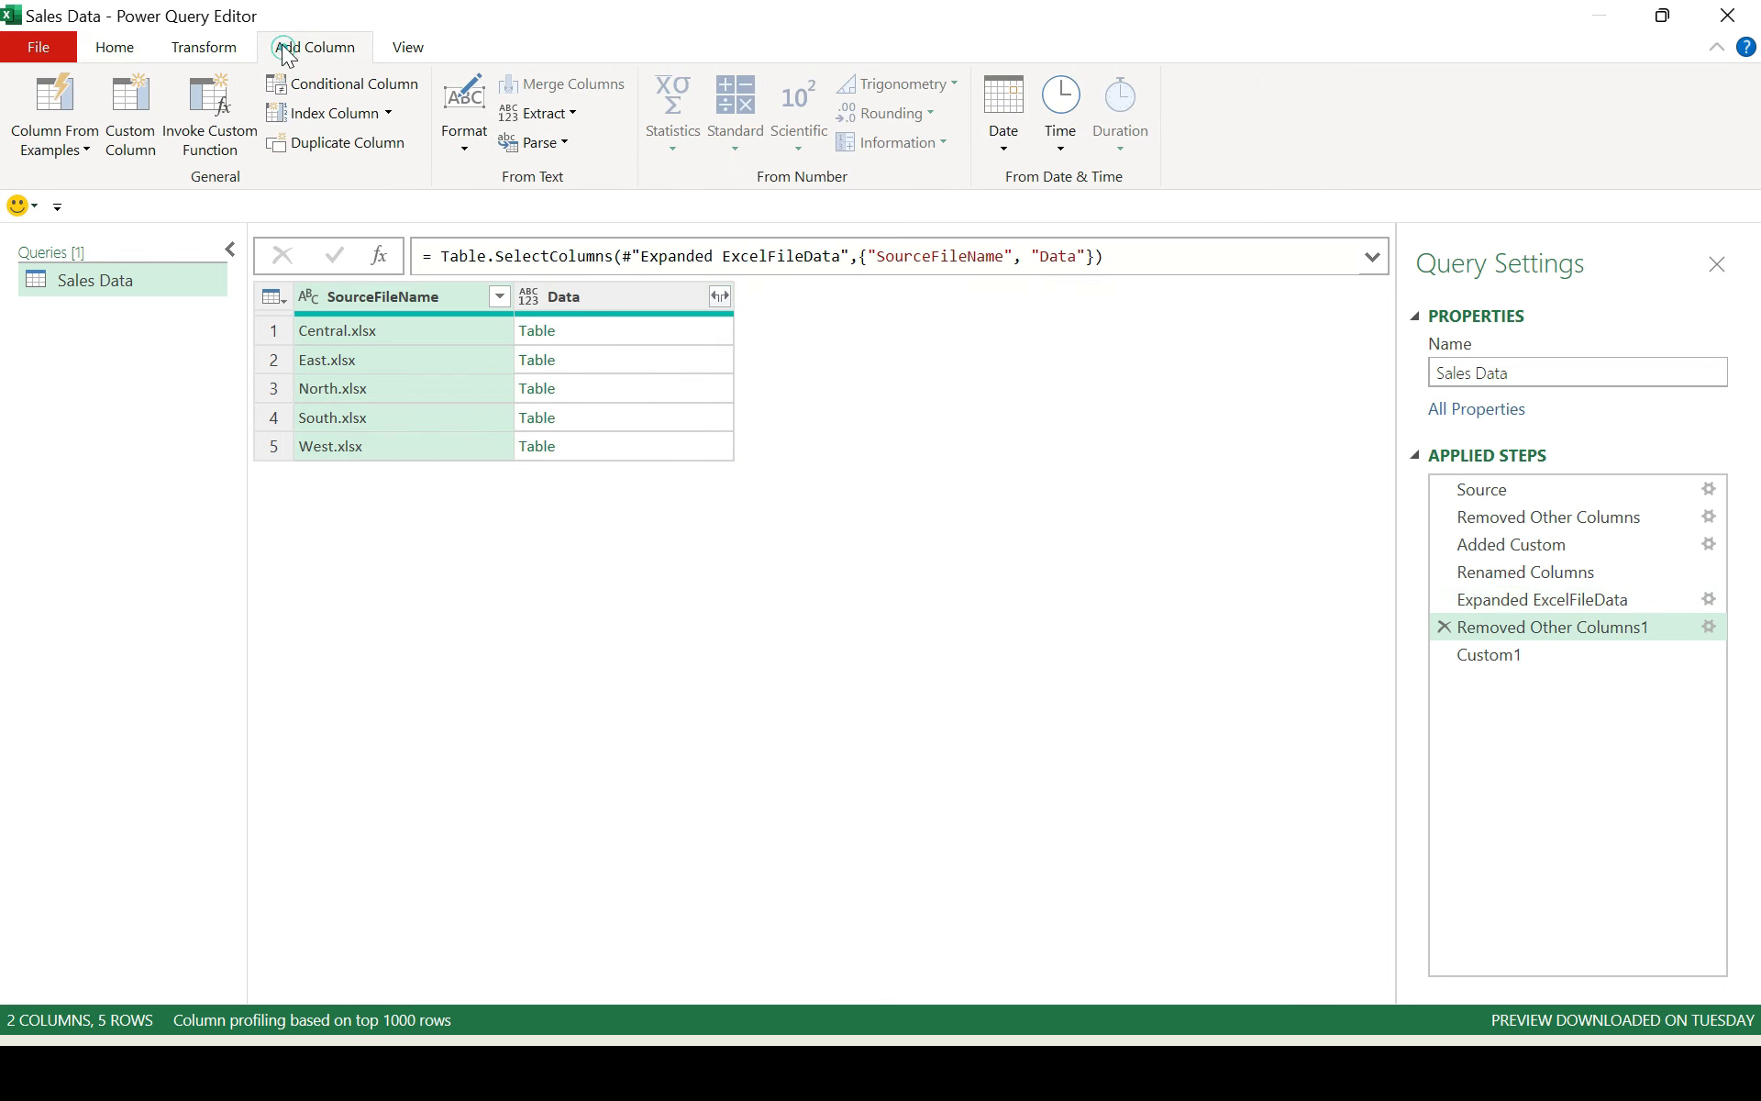
click(131, 152)
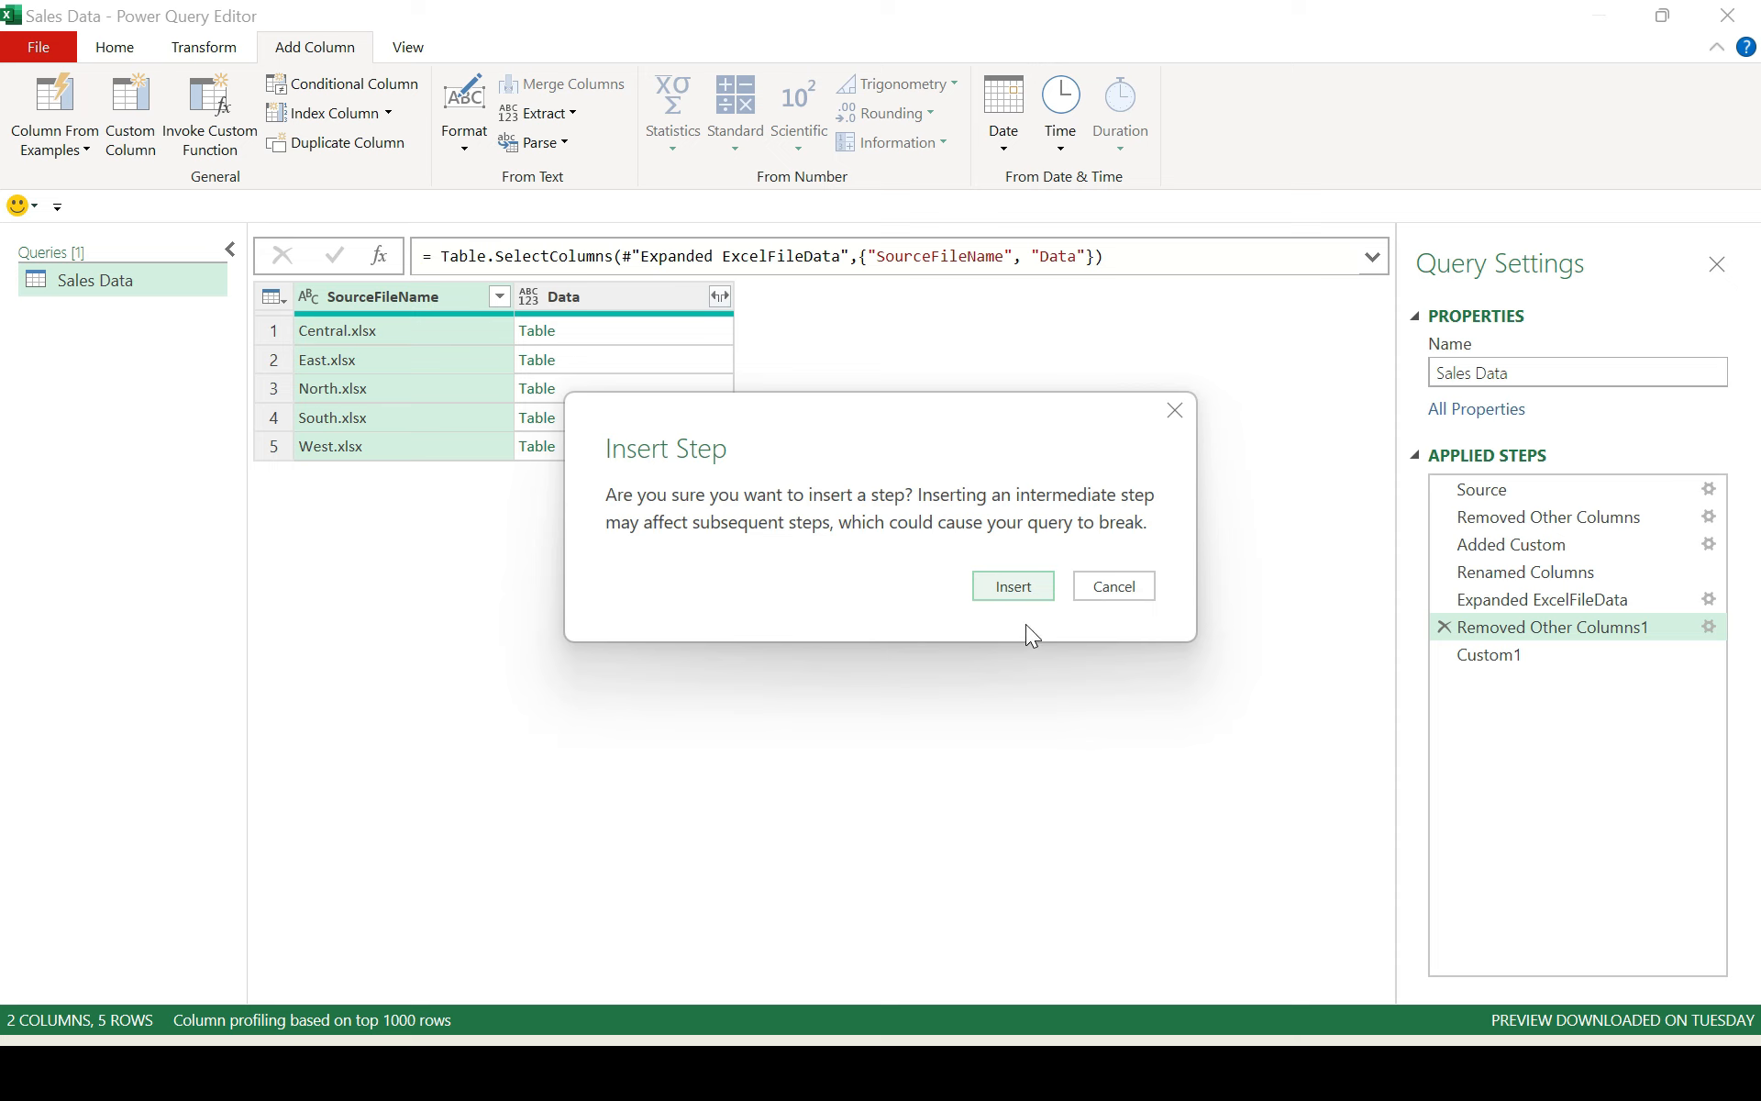
click(1020, 583)
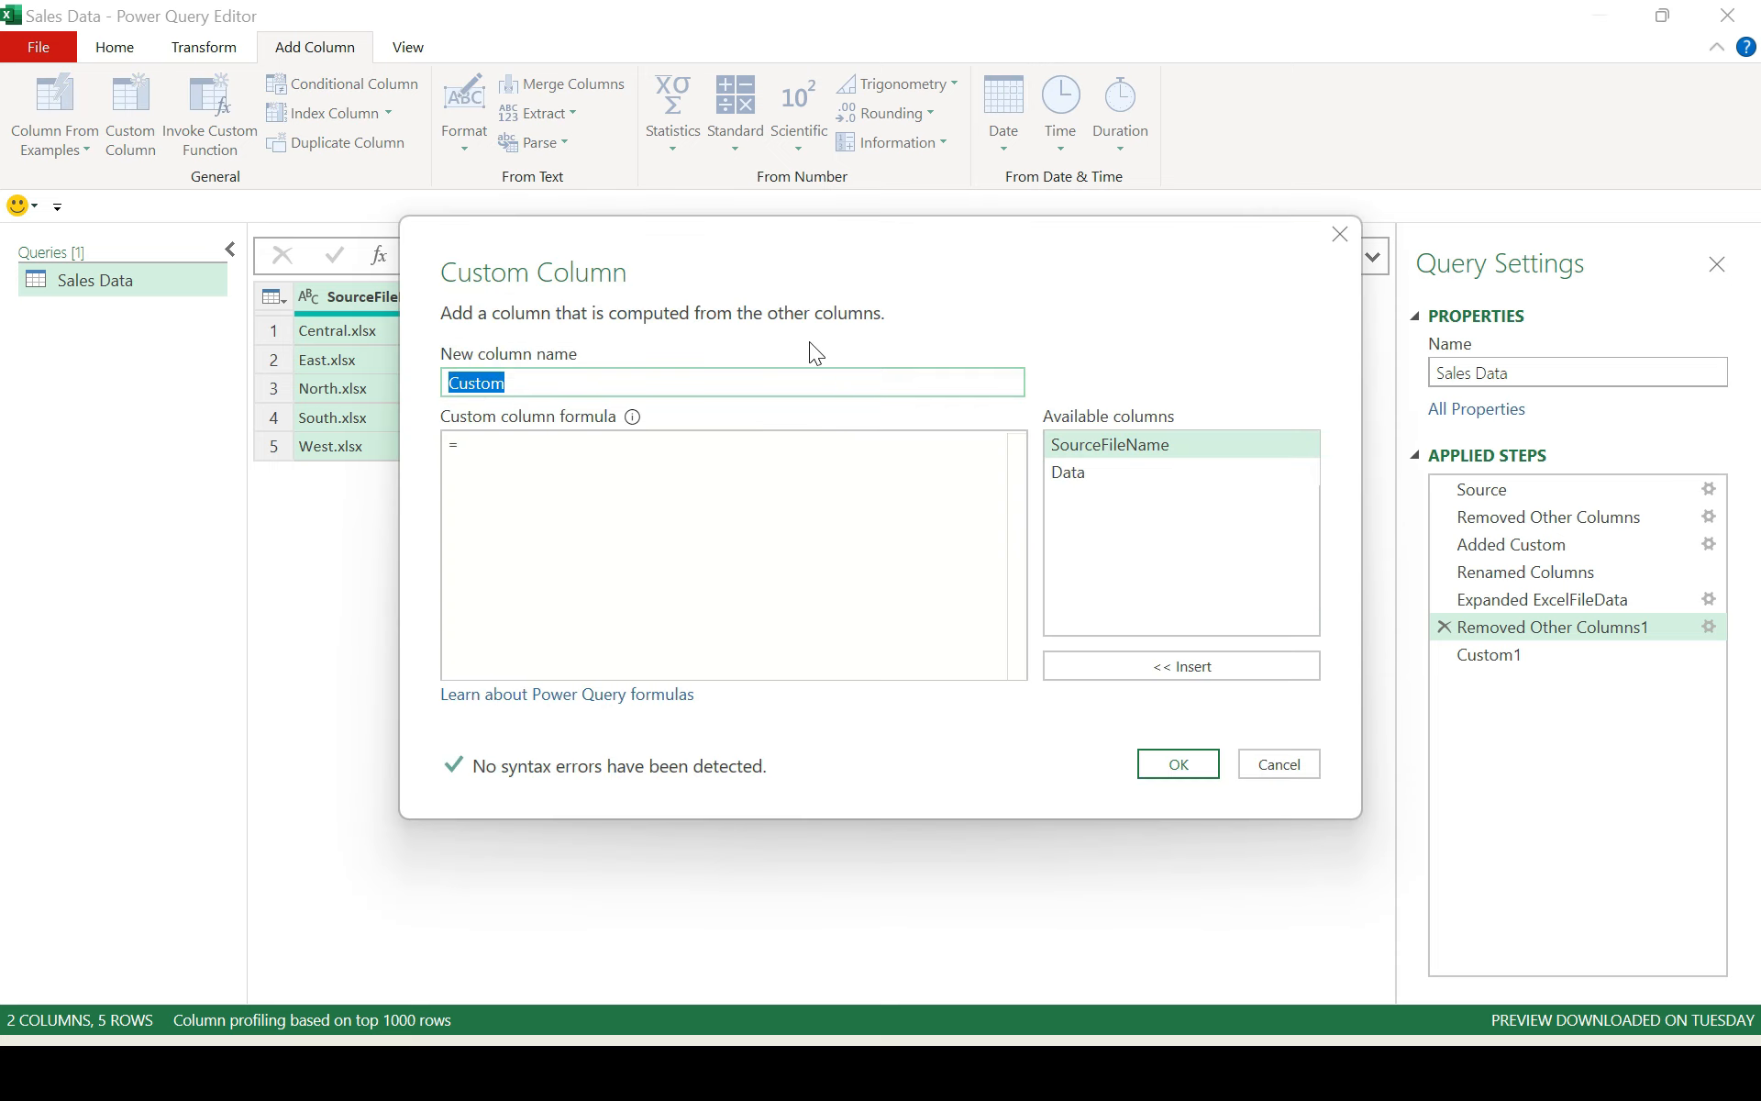
text(Tables)
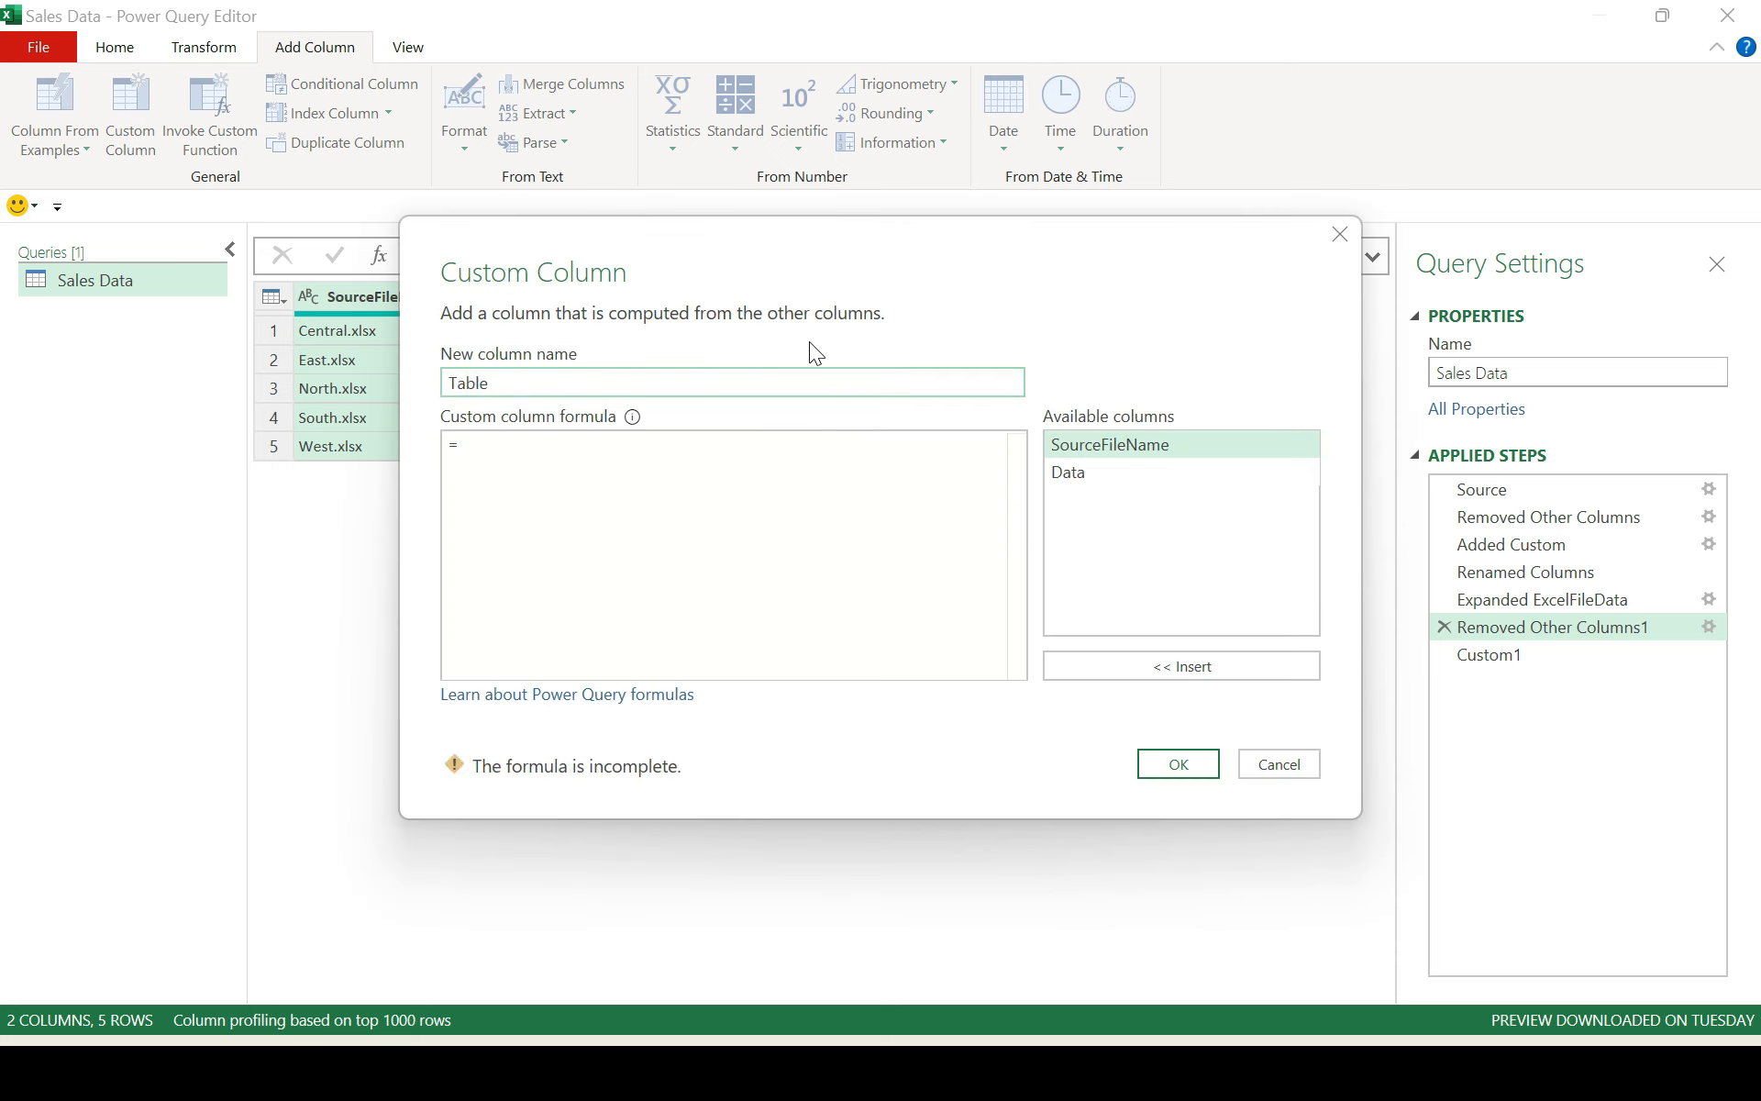
text(WithSourceFileNAme)
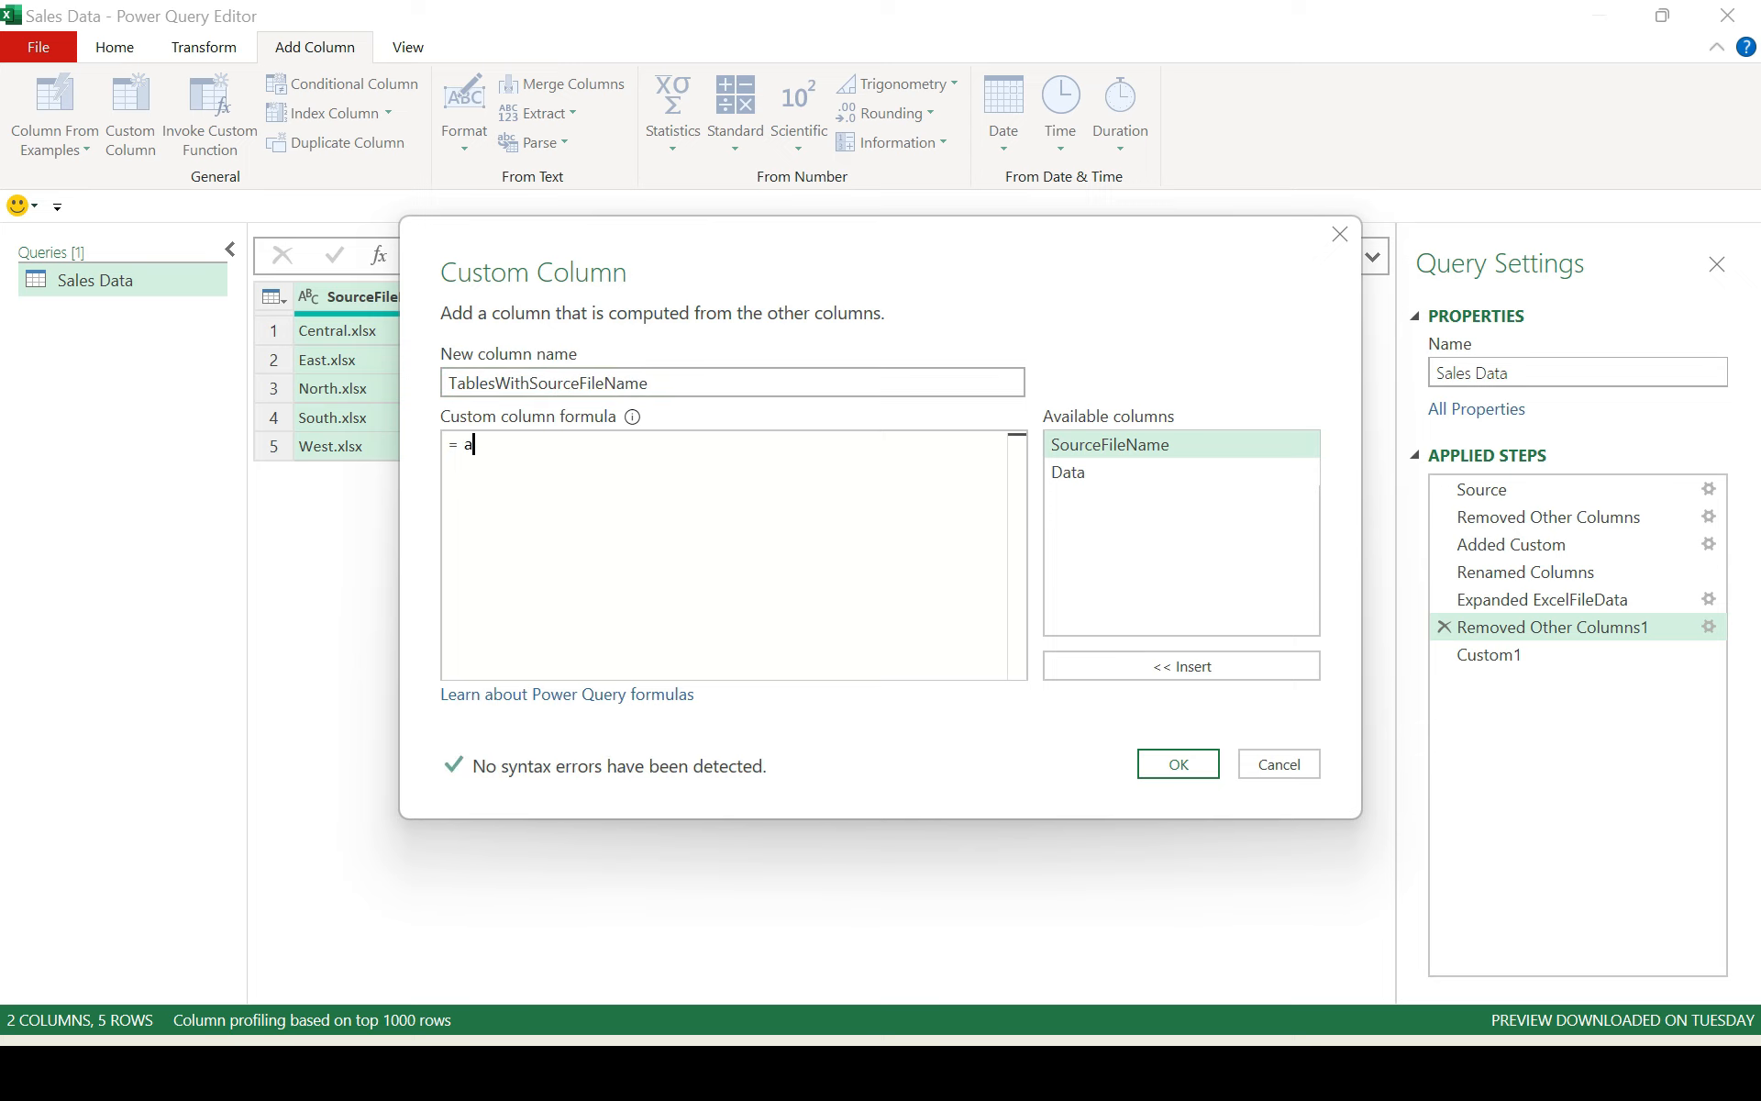
Start the custom column formula with the Table.AddColumn function and an opening parenthesis.
text(d)
key(BackSpace)
key(BackSpace)
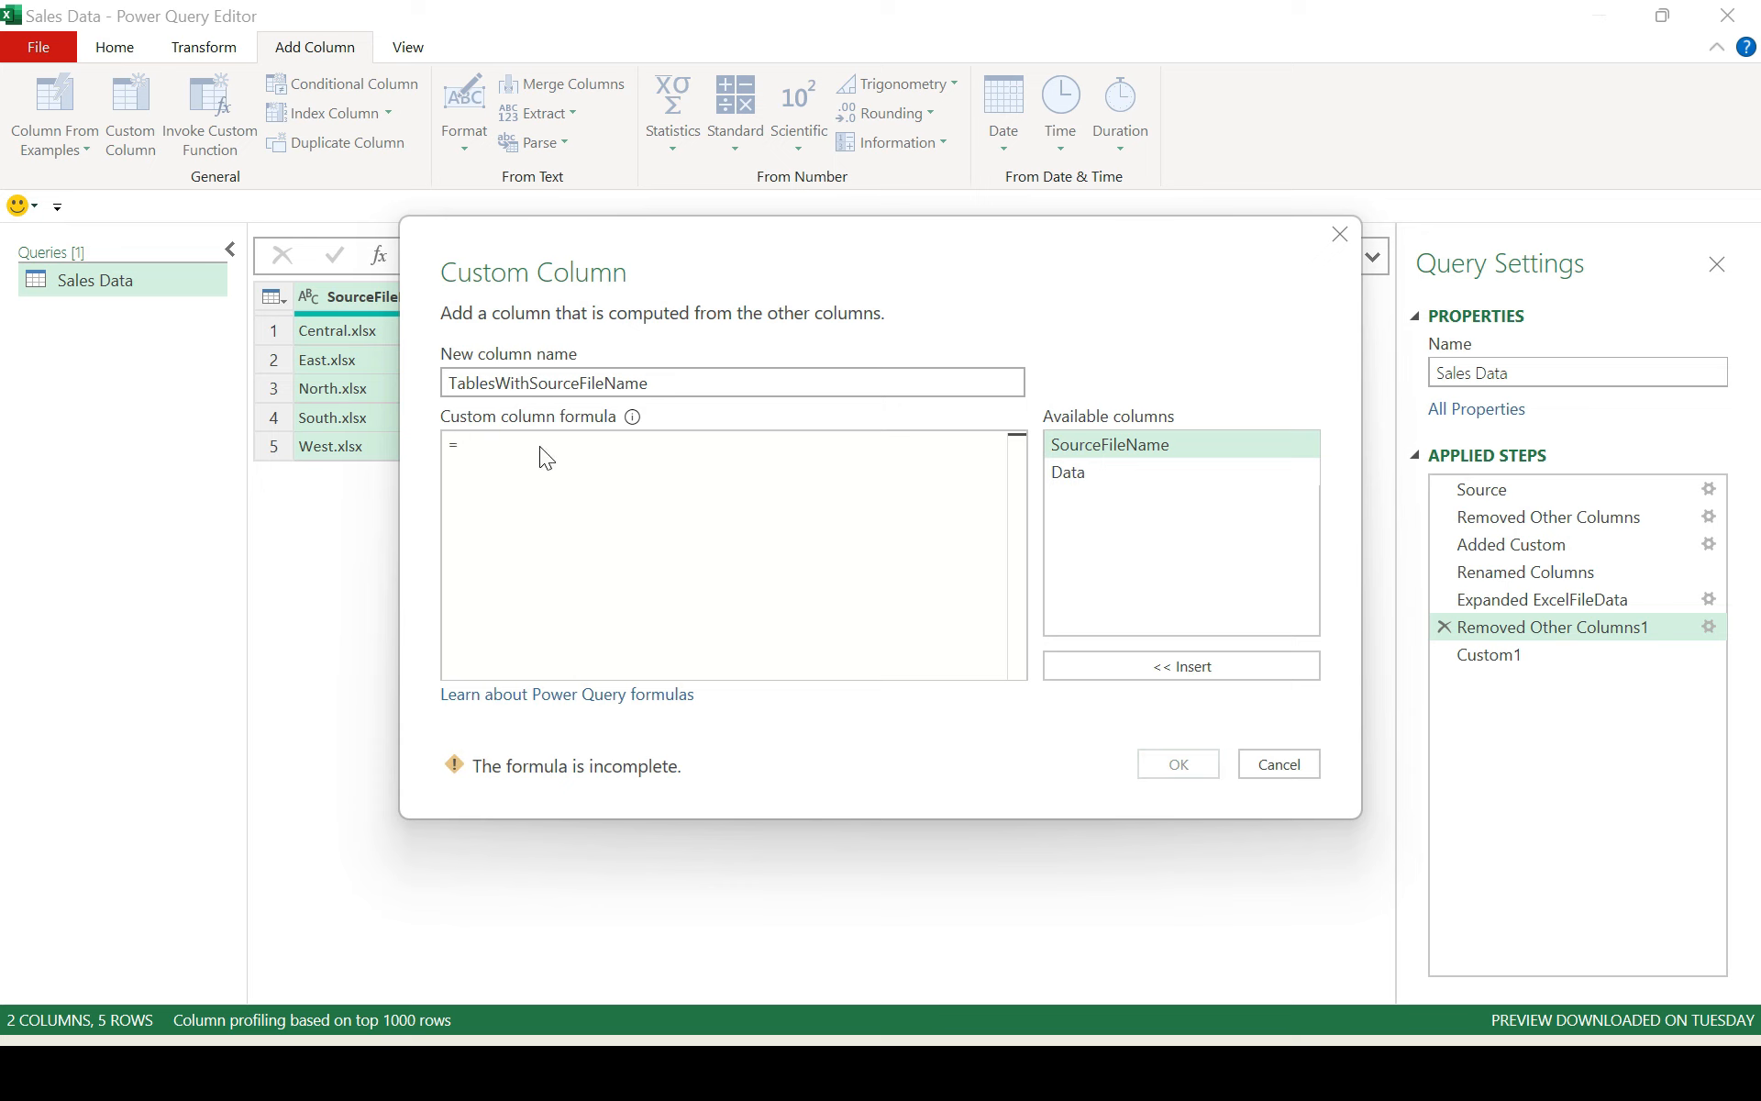
text(table.addc)
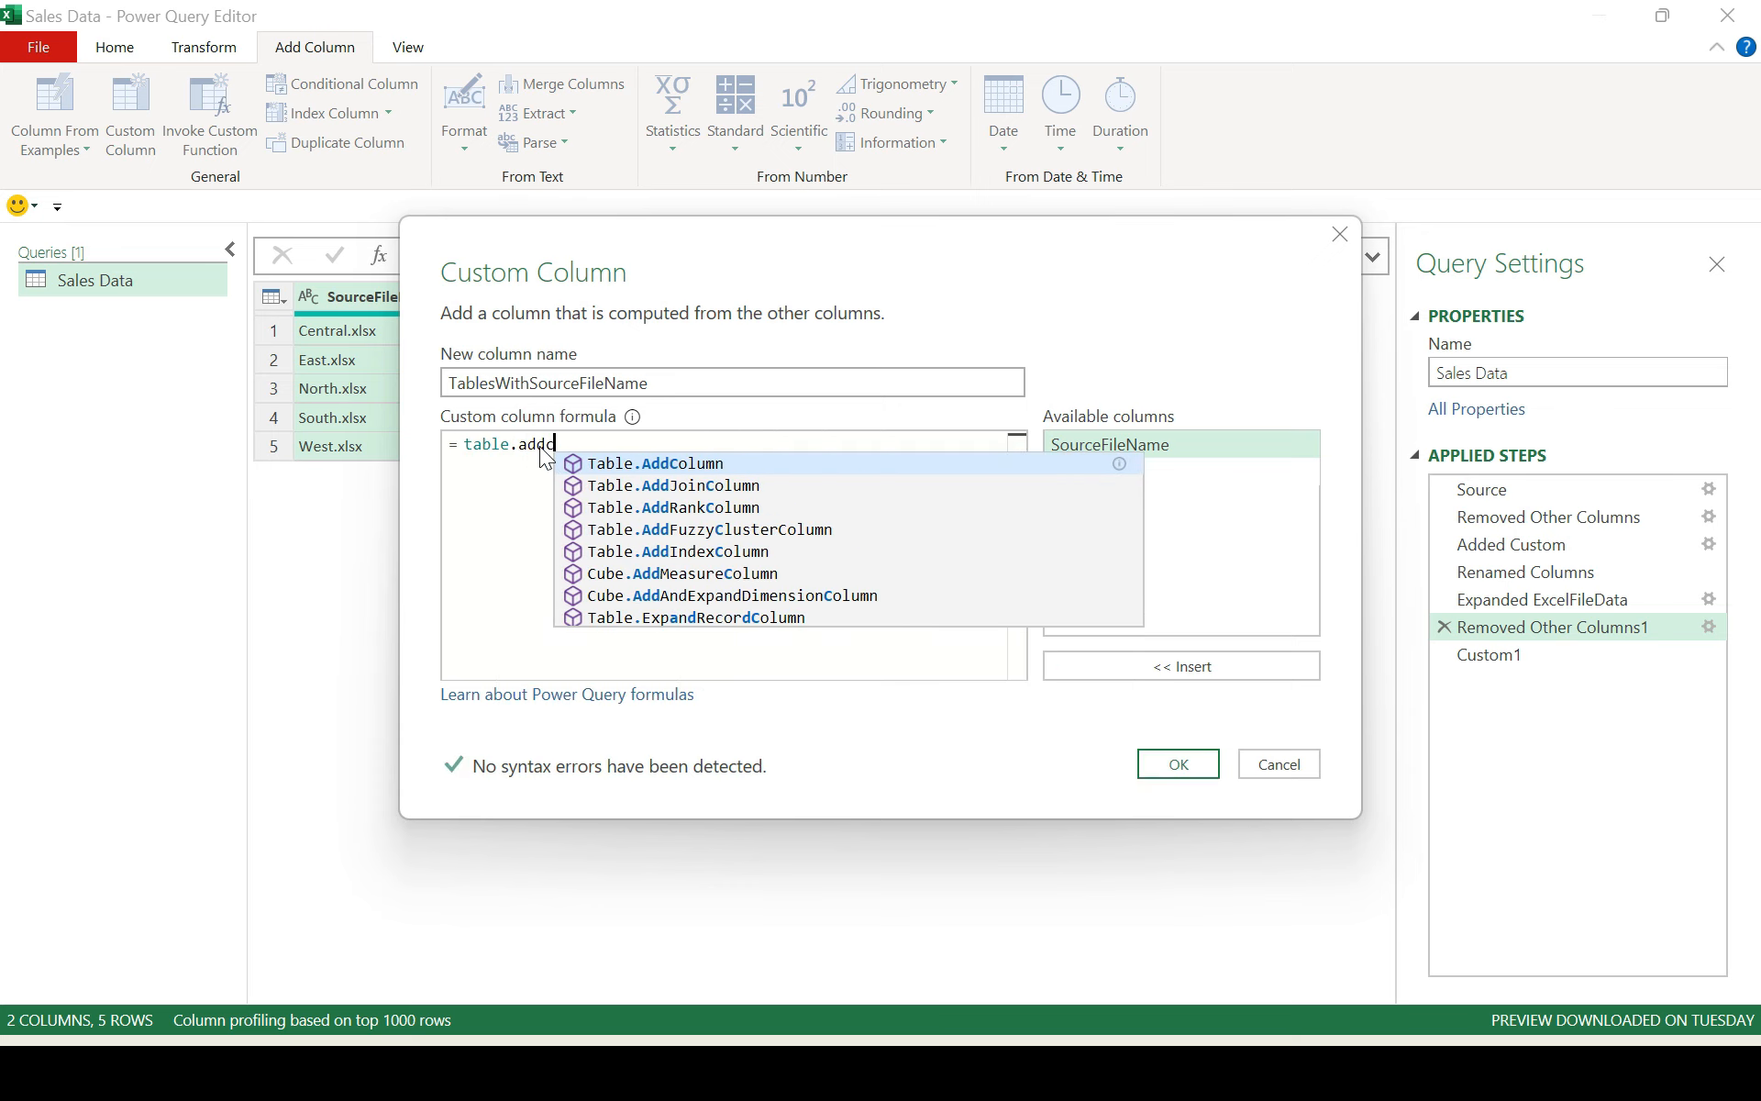
key(Tab)
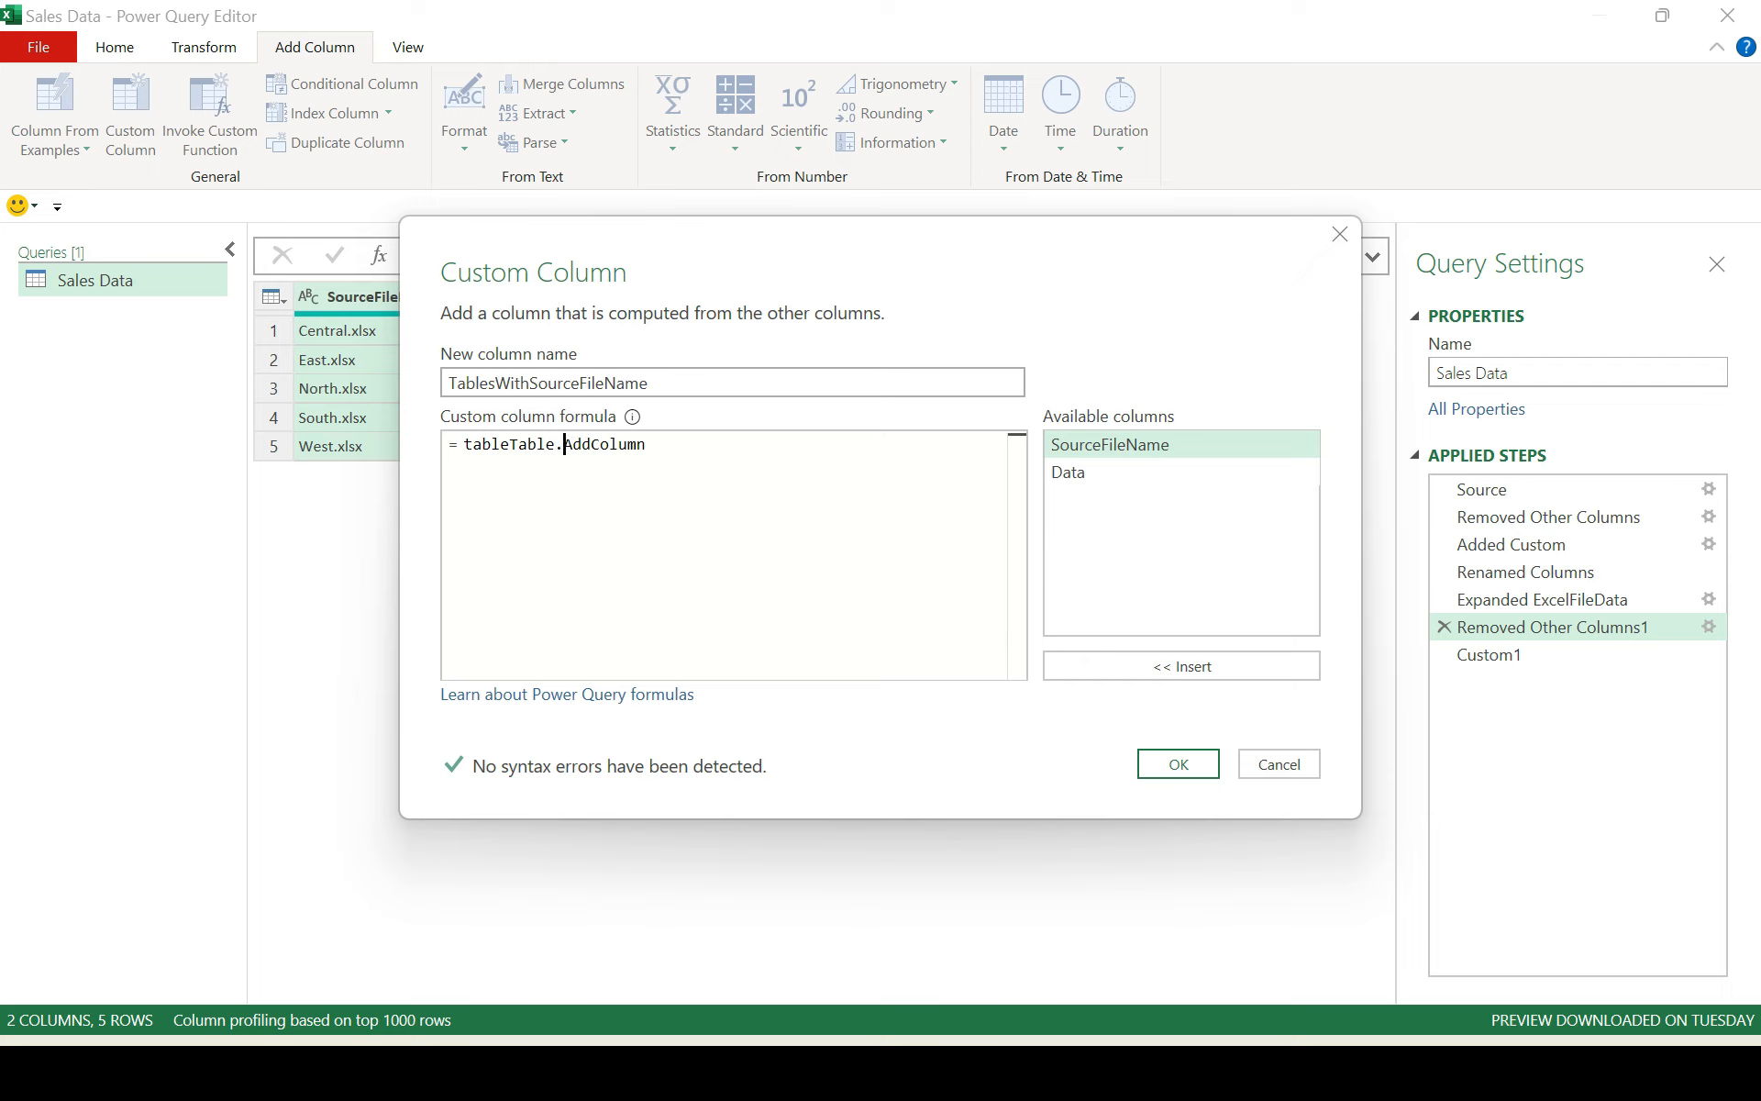
key(Left)
key(shift+Home)
key(BackSpace)
text(()
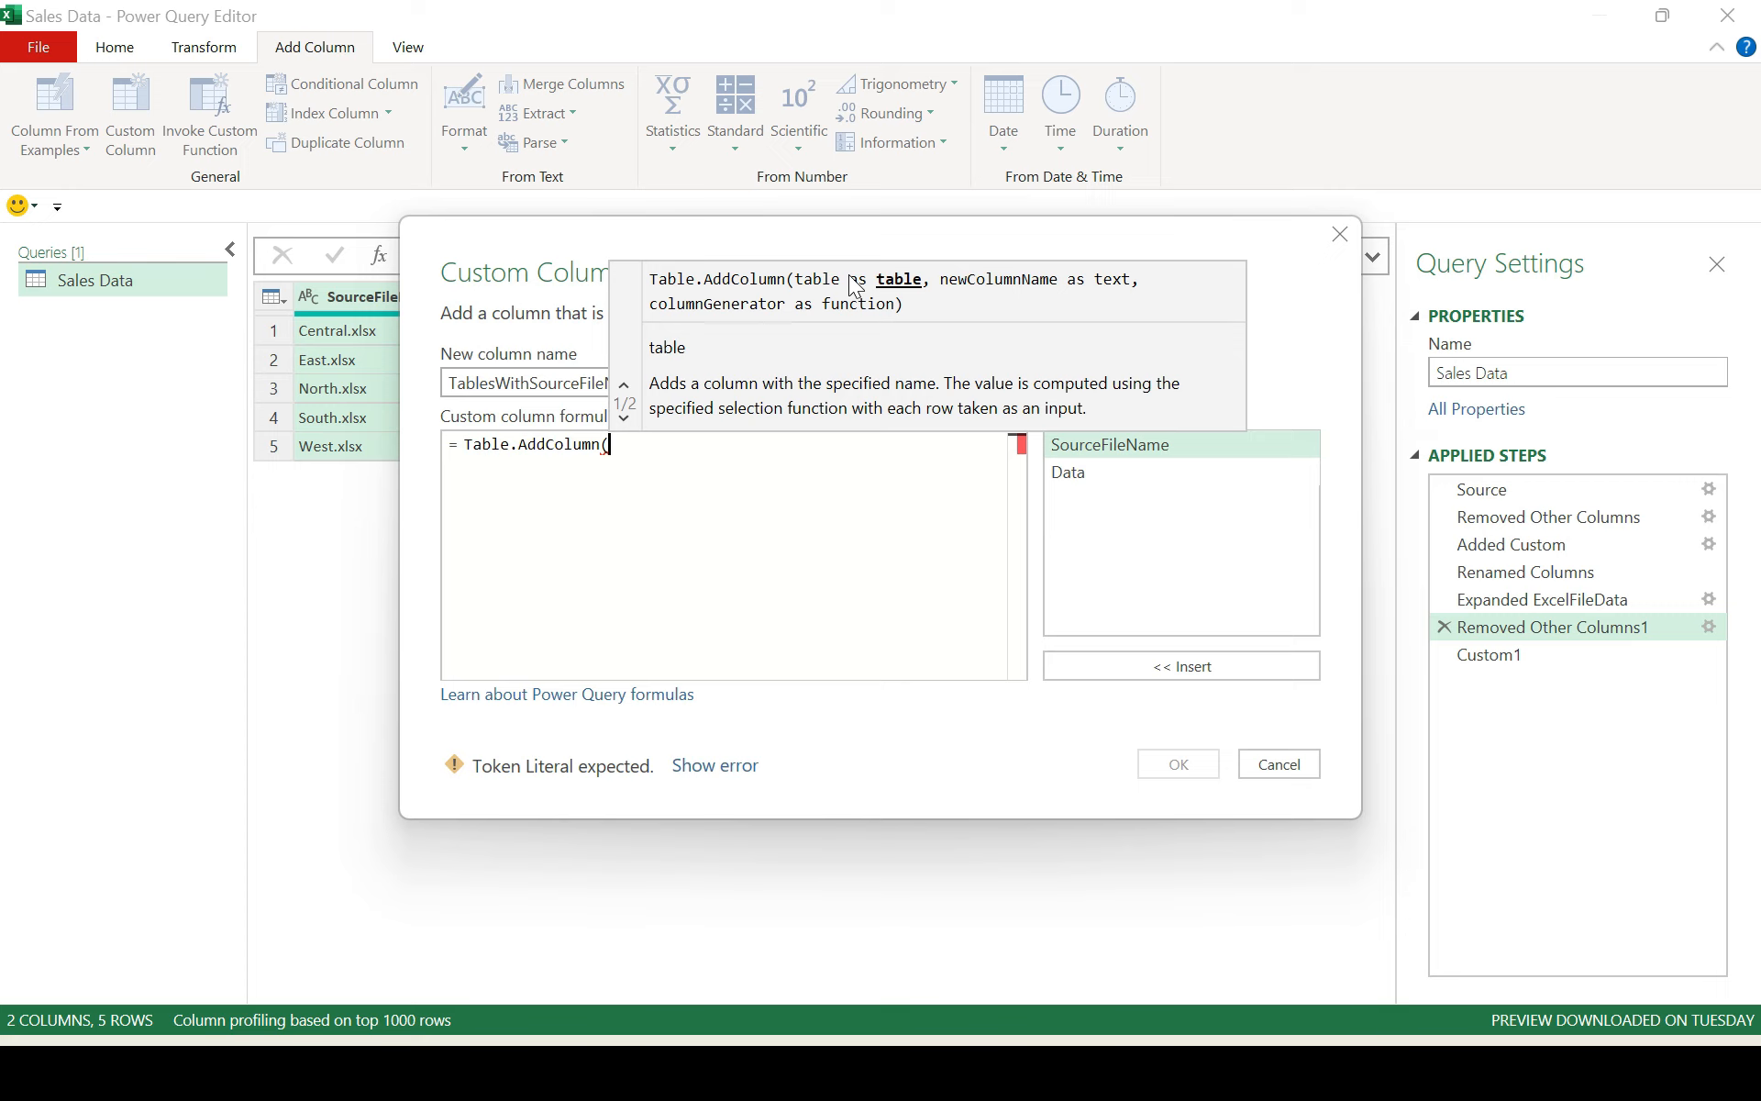
Insert the [Data] column as the table argument of Table.AddColumn, followed by a comma.
drag(513, 236, 447, 165)
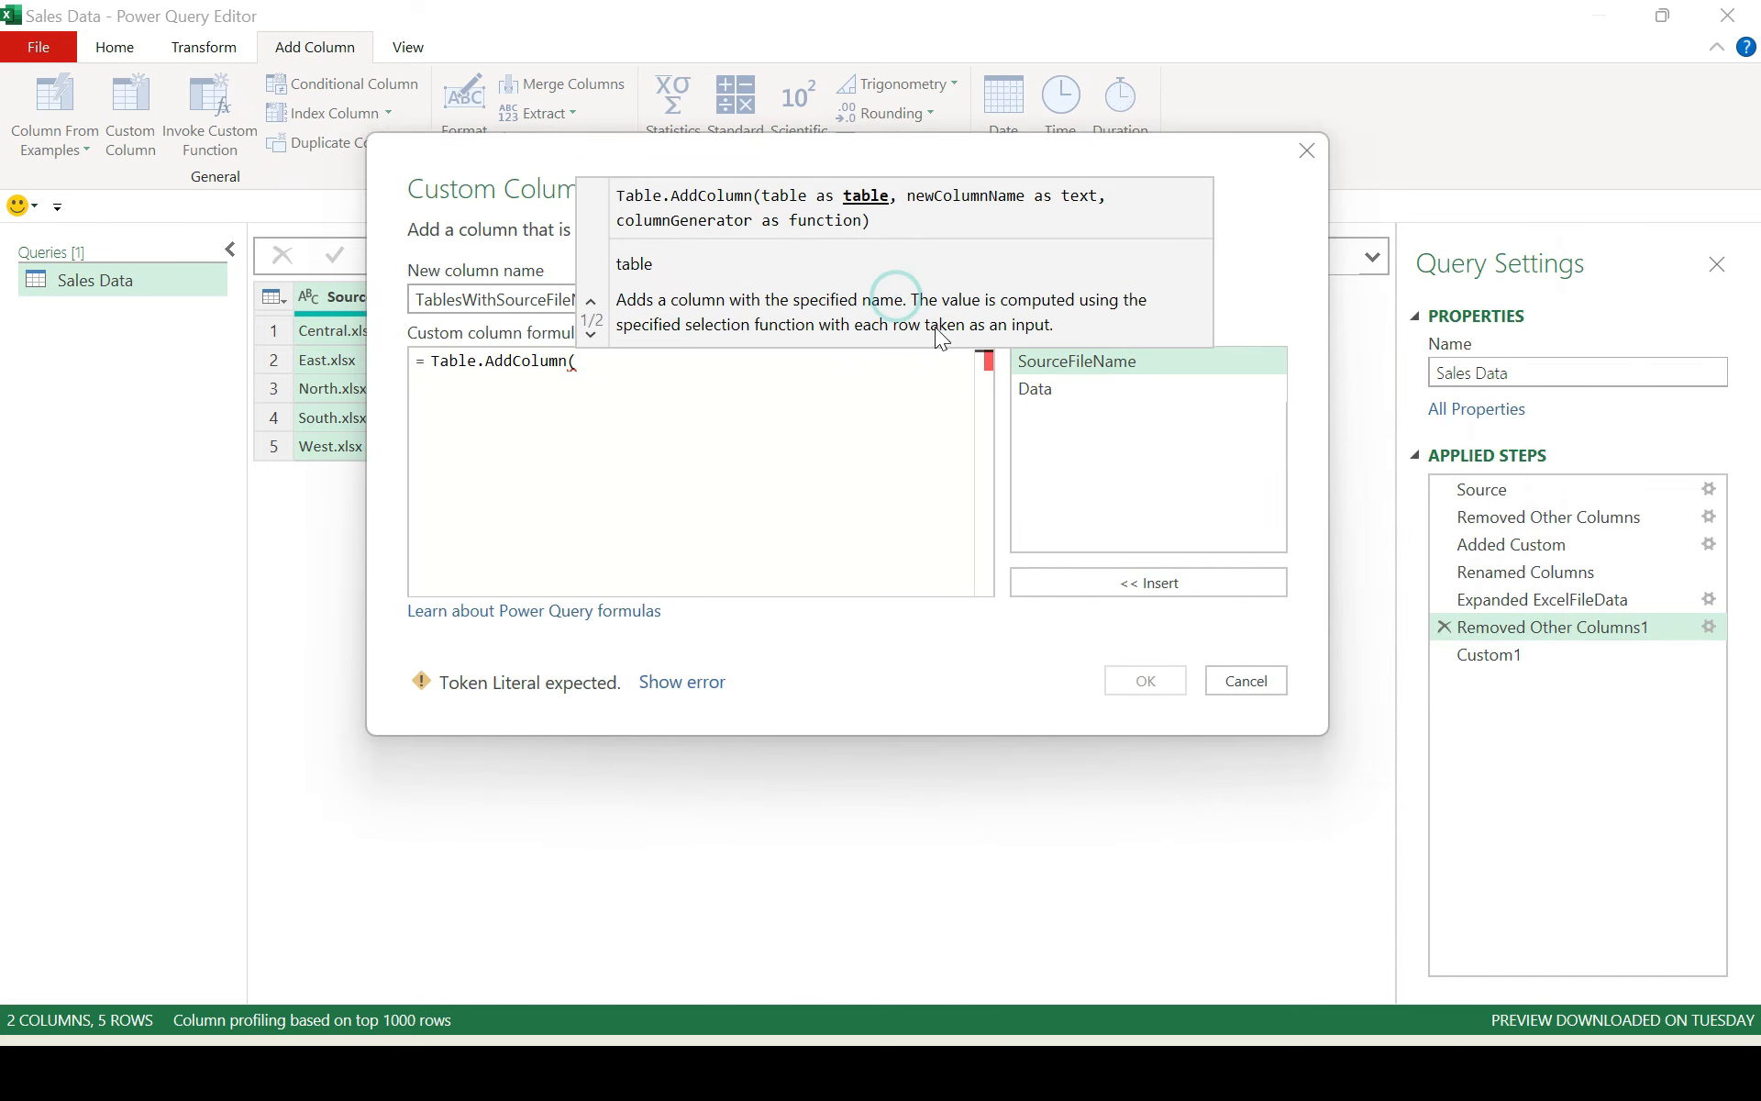
click(1047, 389)
click(1047, 392)
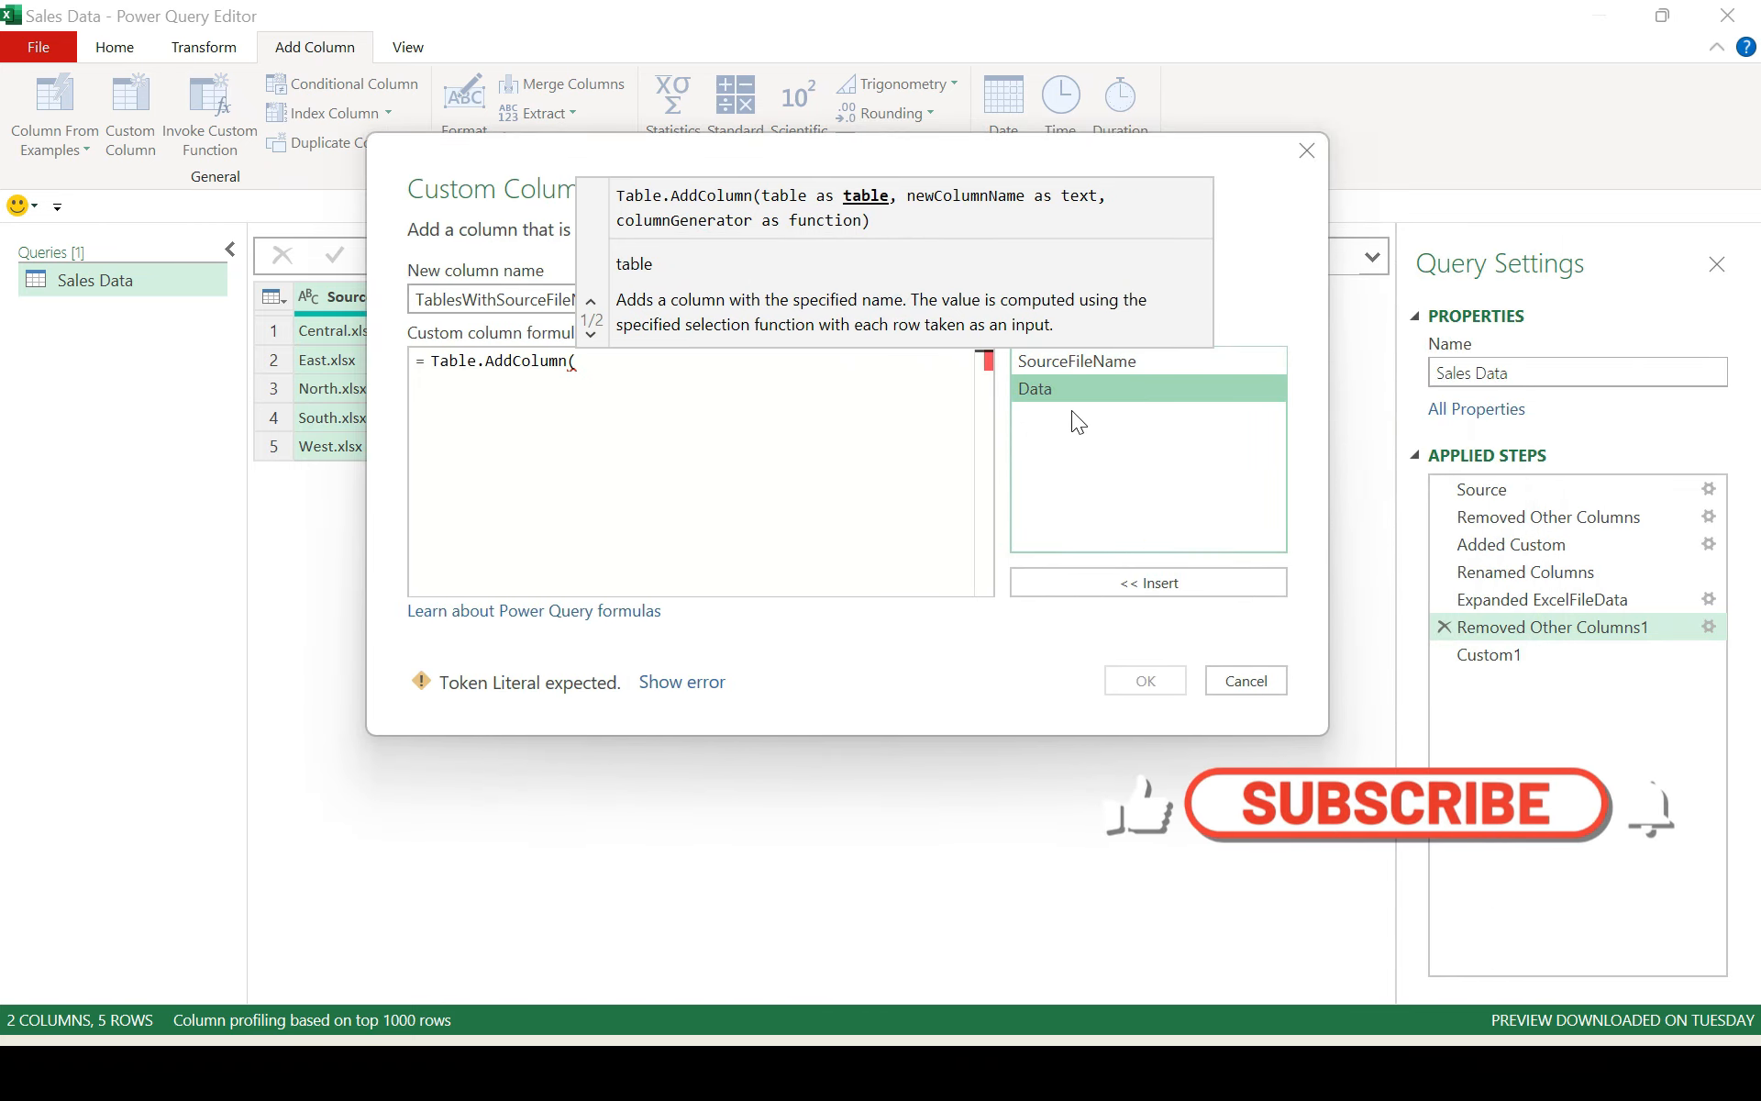
click(1053, 386)
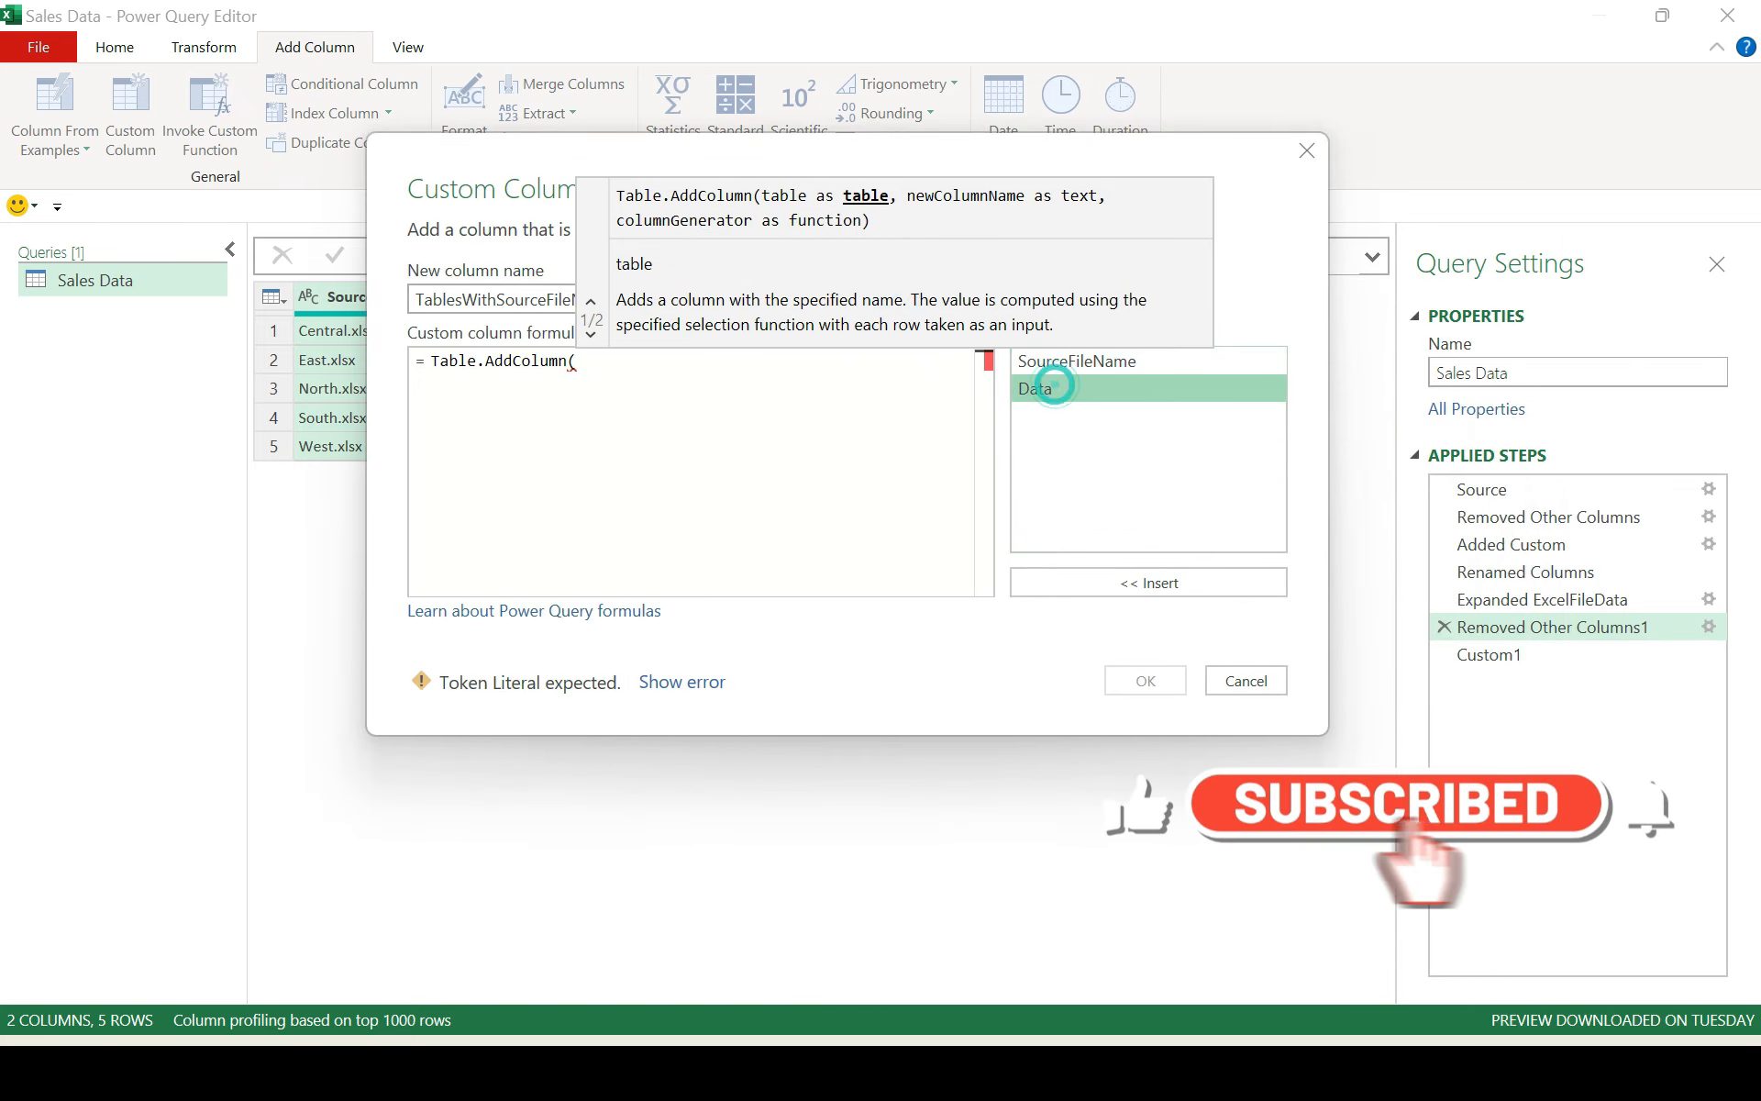
click(1069, 389)
click(812, 413)
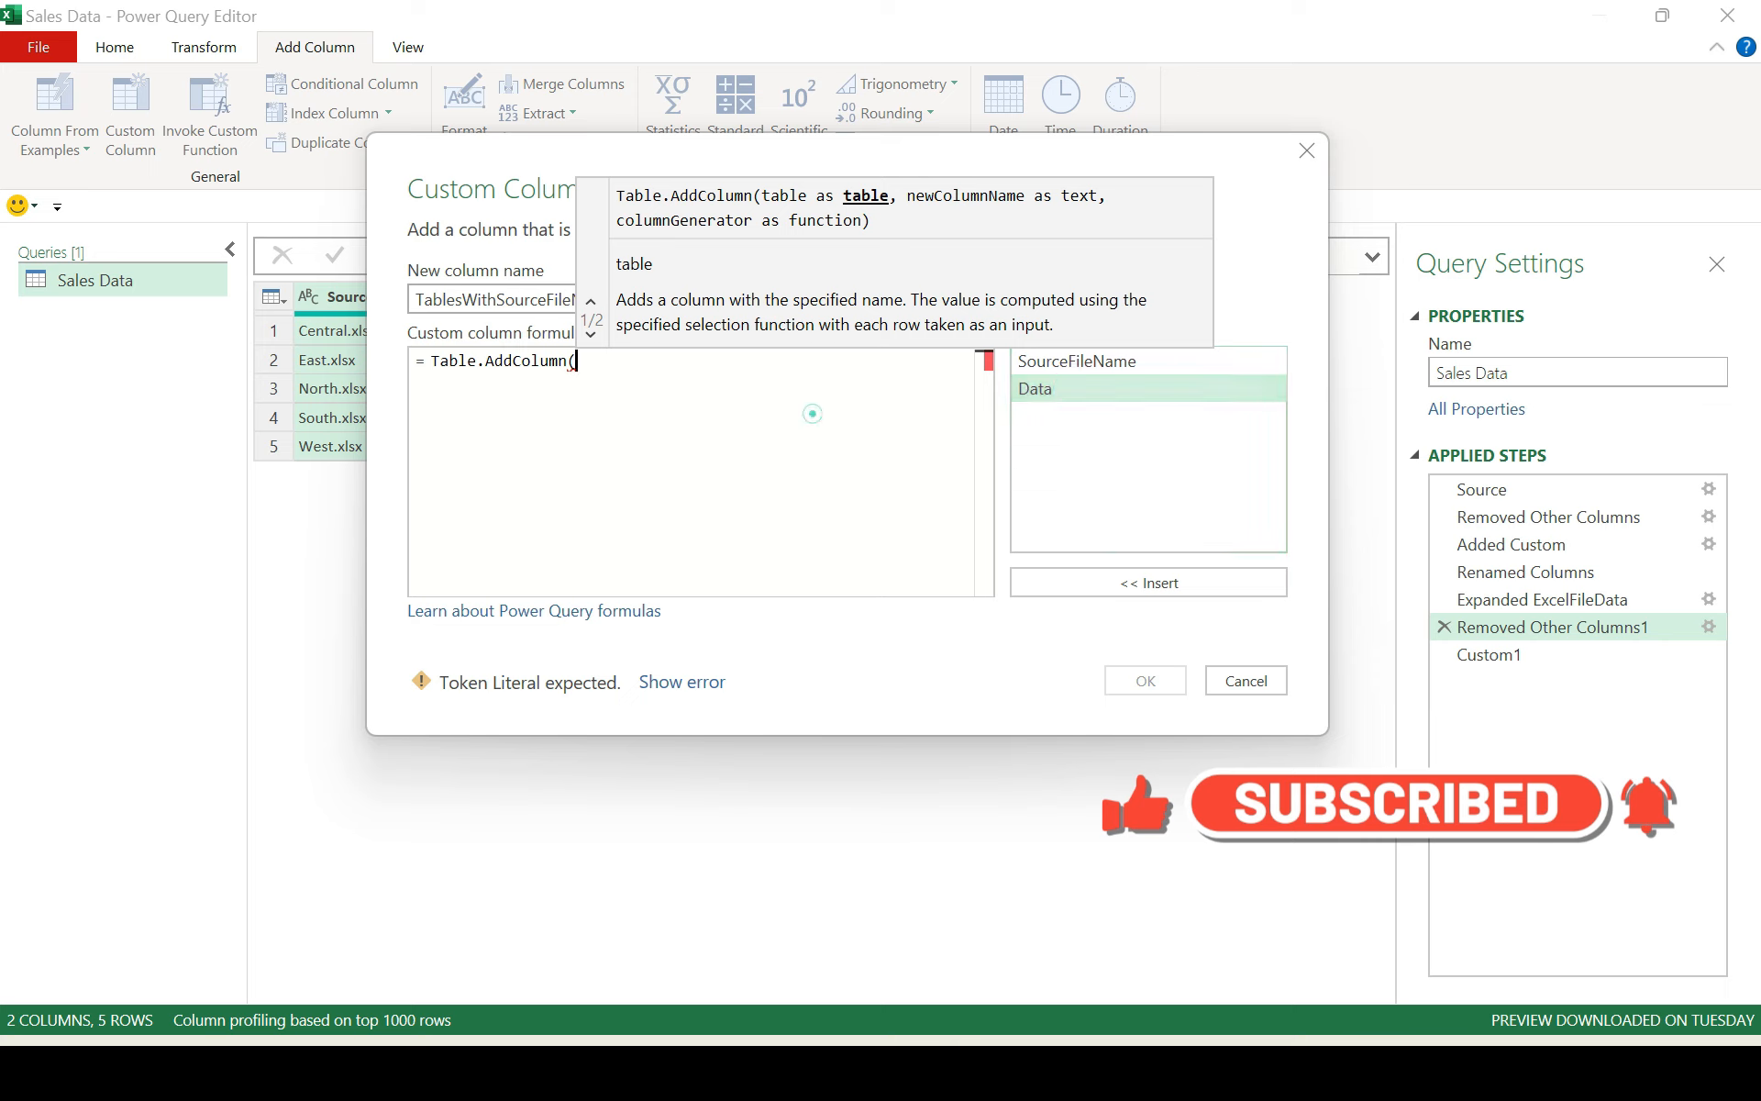
click(1106, 386)
double_click(1106, 386)
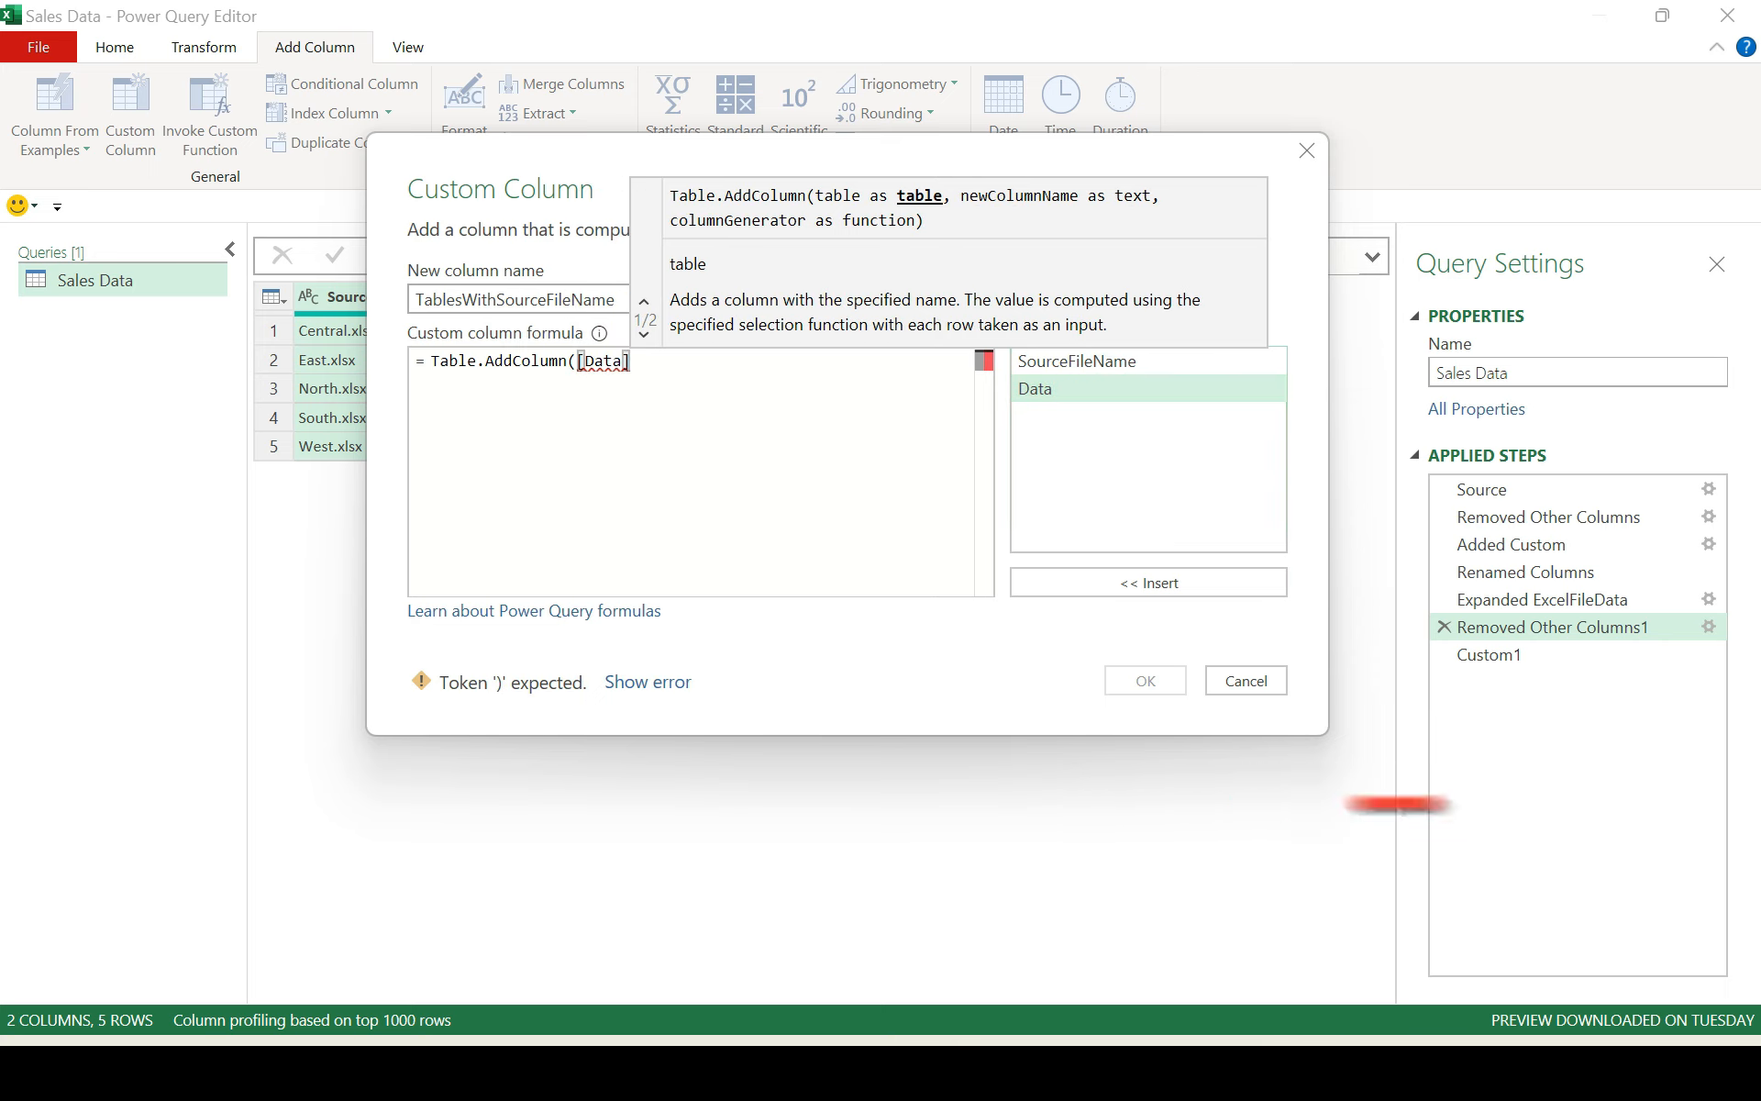
text(,)
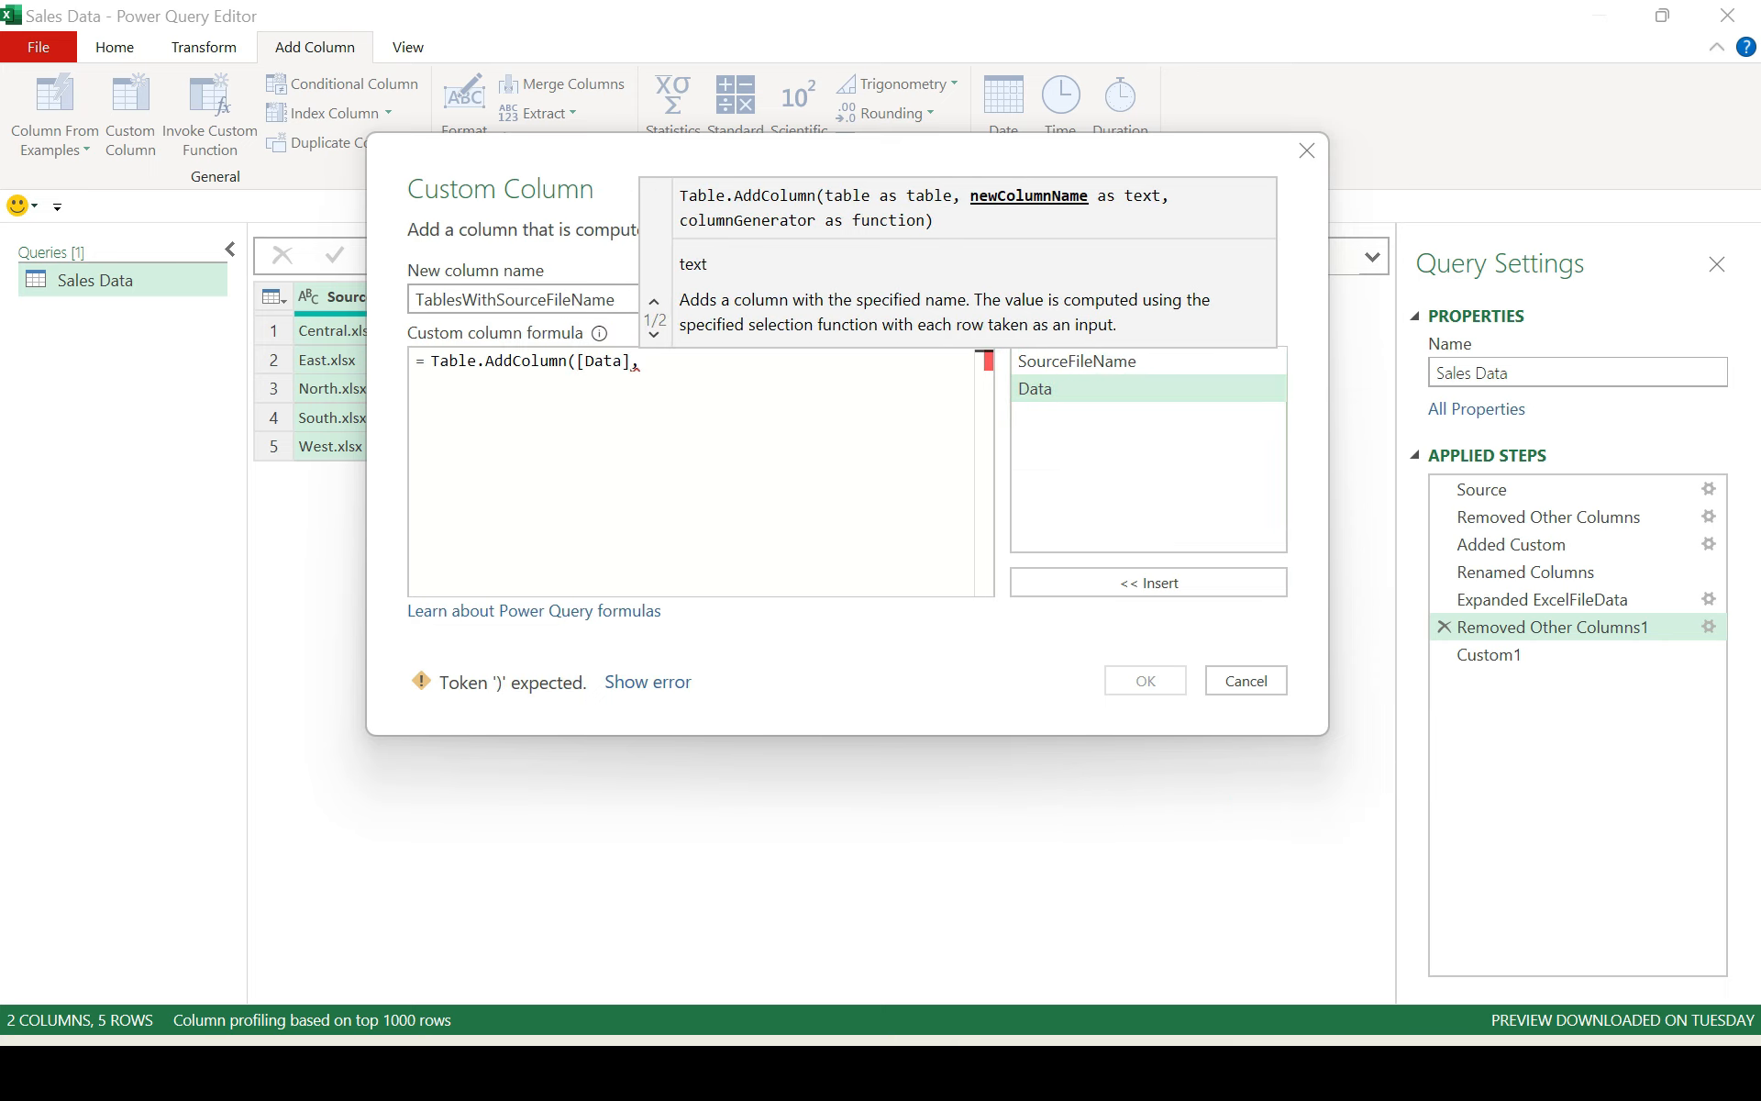
Enter "FinalData" as the formula's new column name and insert [SourceFileName] as the following argument.
text("Fi)
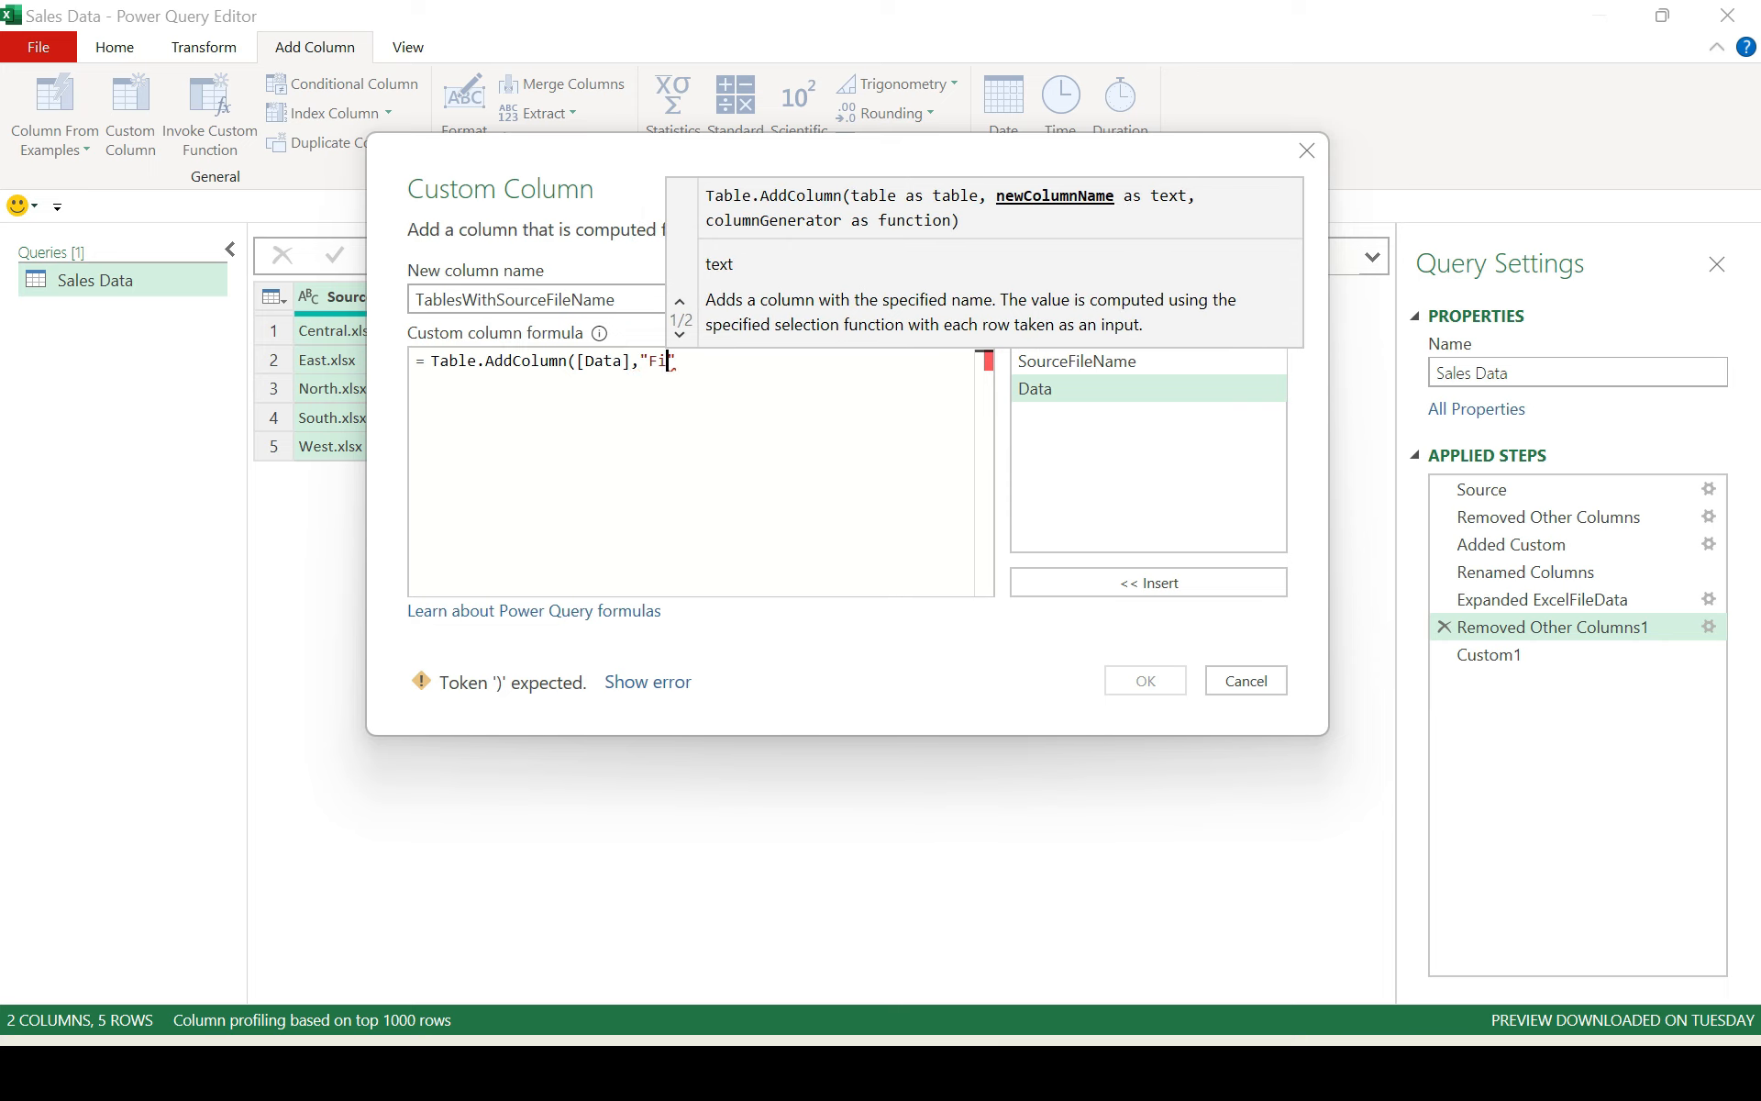
text(nalData",)
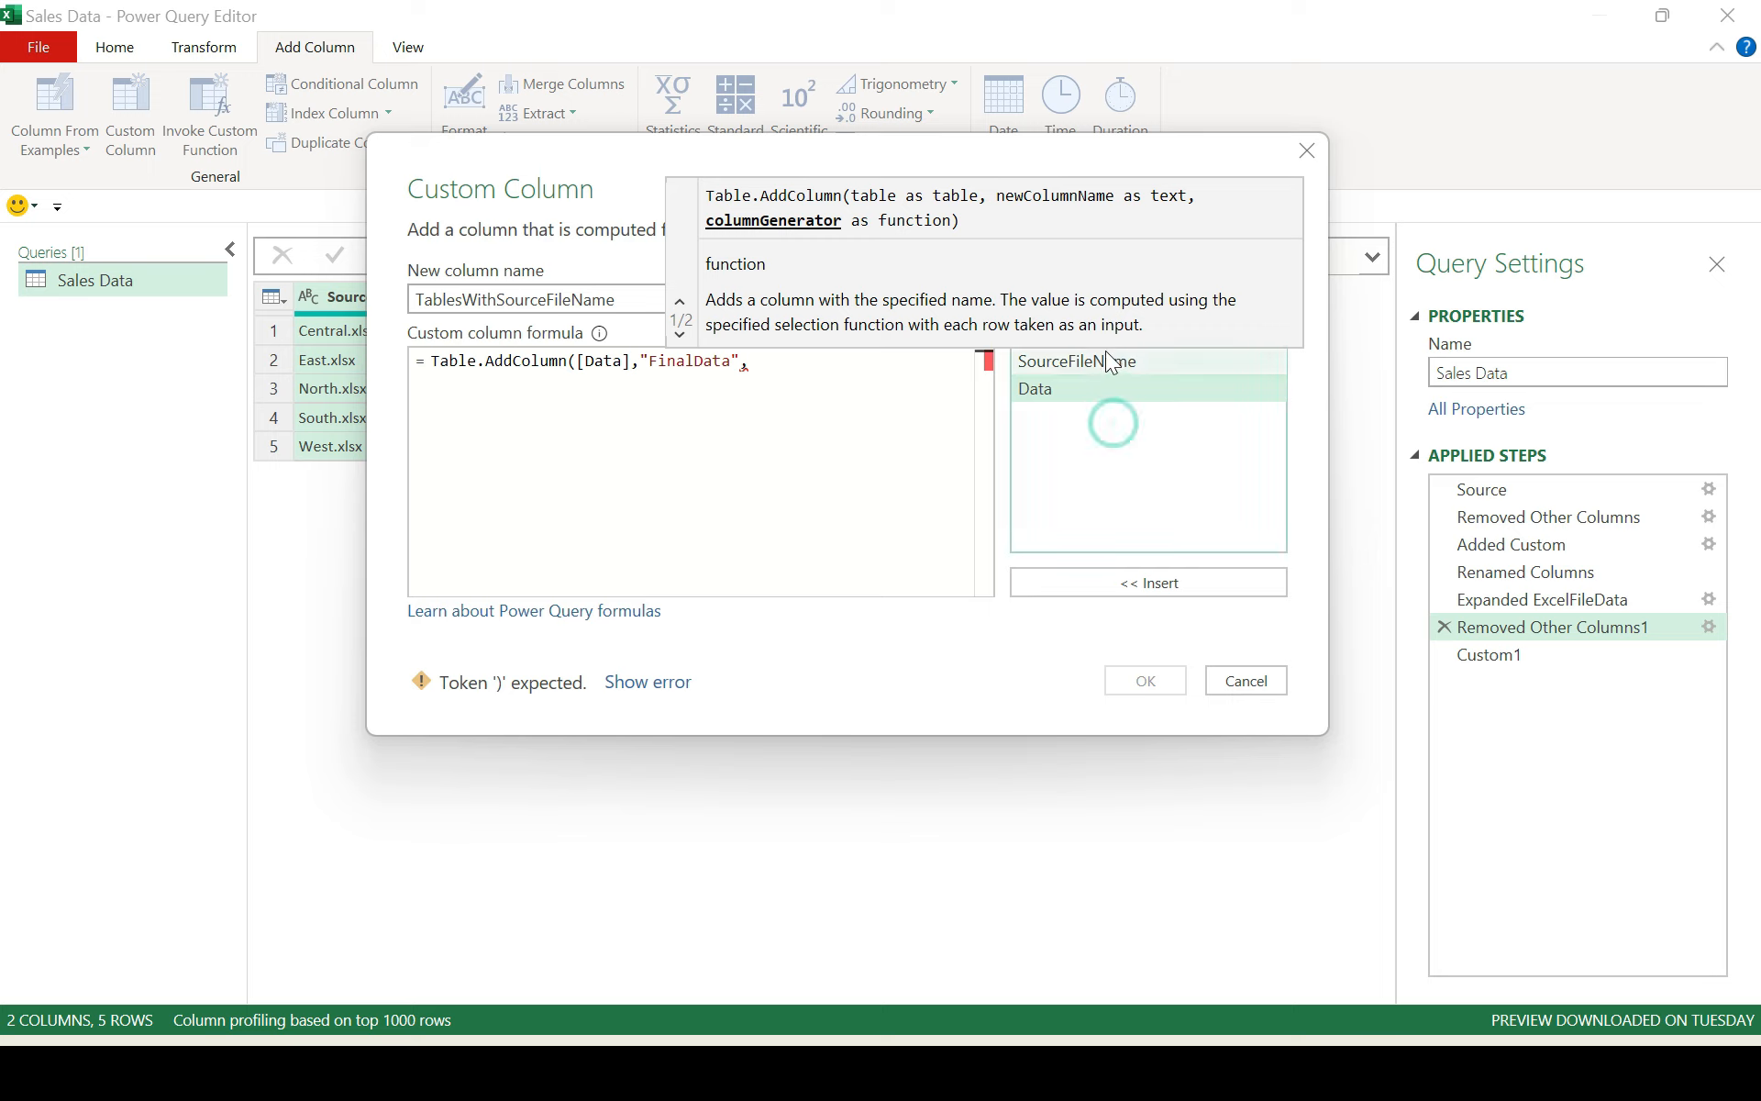
double_click(1036, 360)
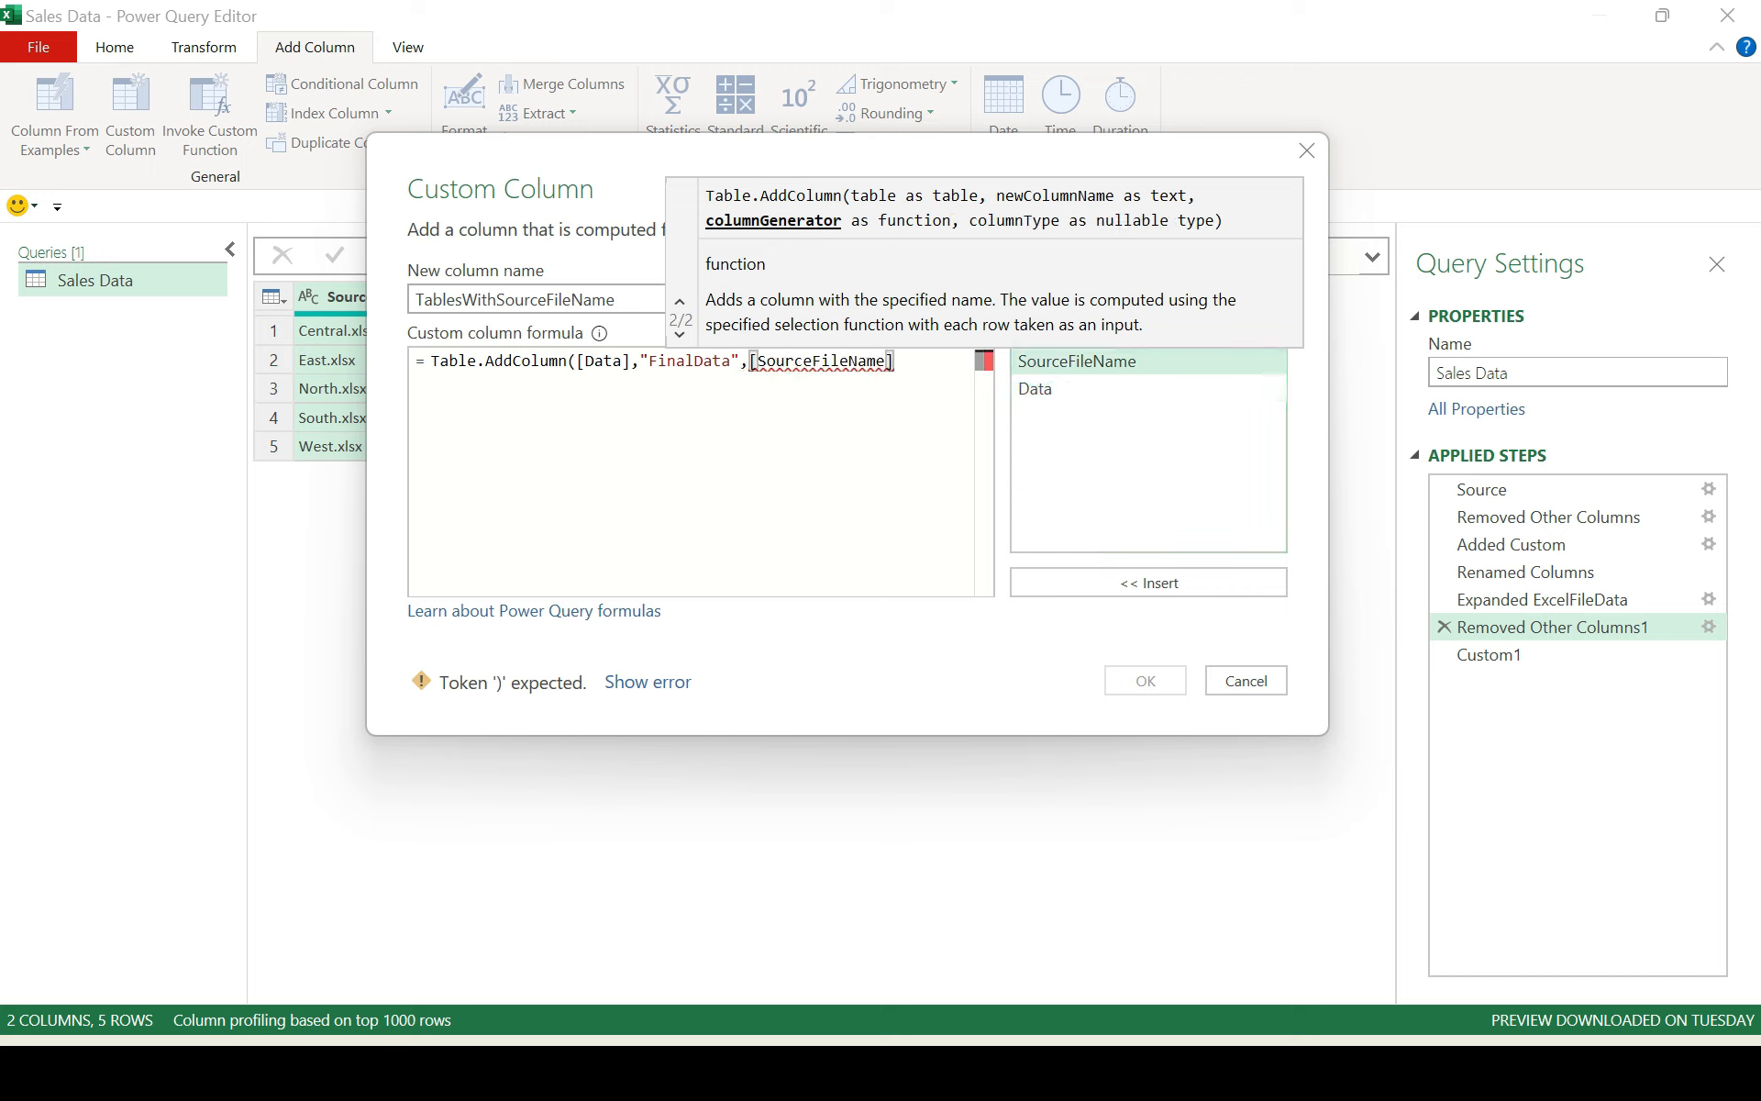
Complete the Table.AddColumn formula with a closing parenthesis, create the custom column and inspect its Central.xlsx cell.
text())
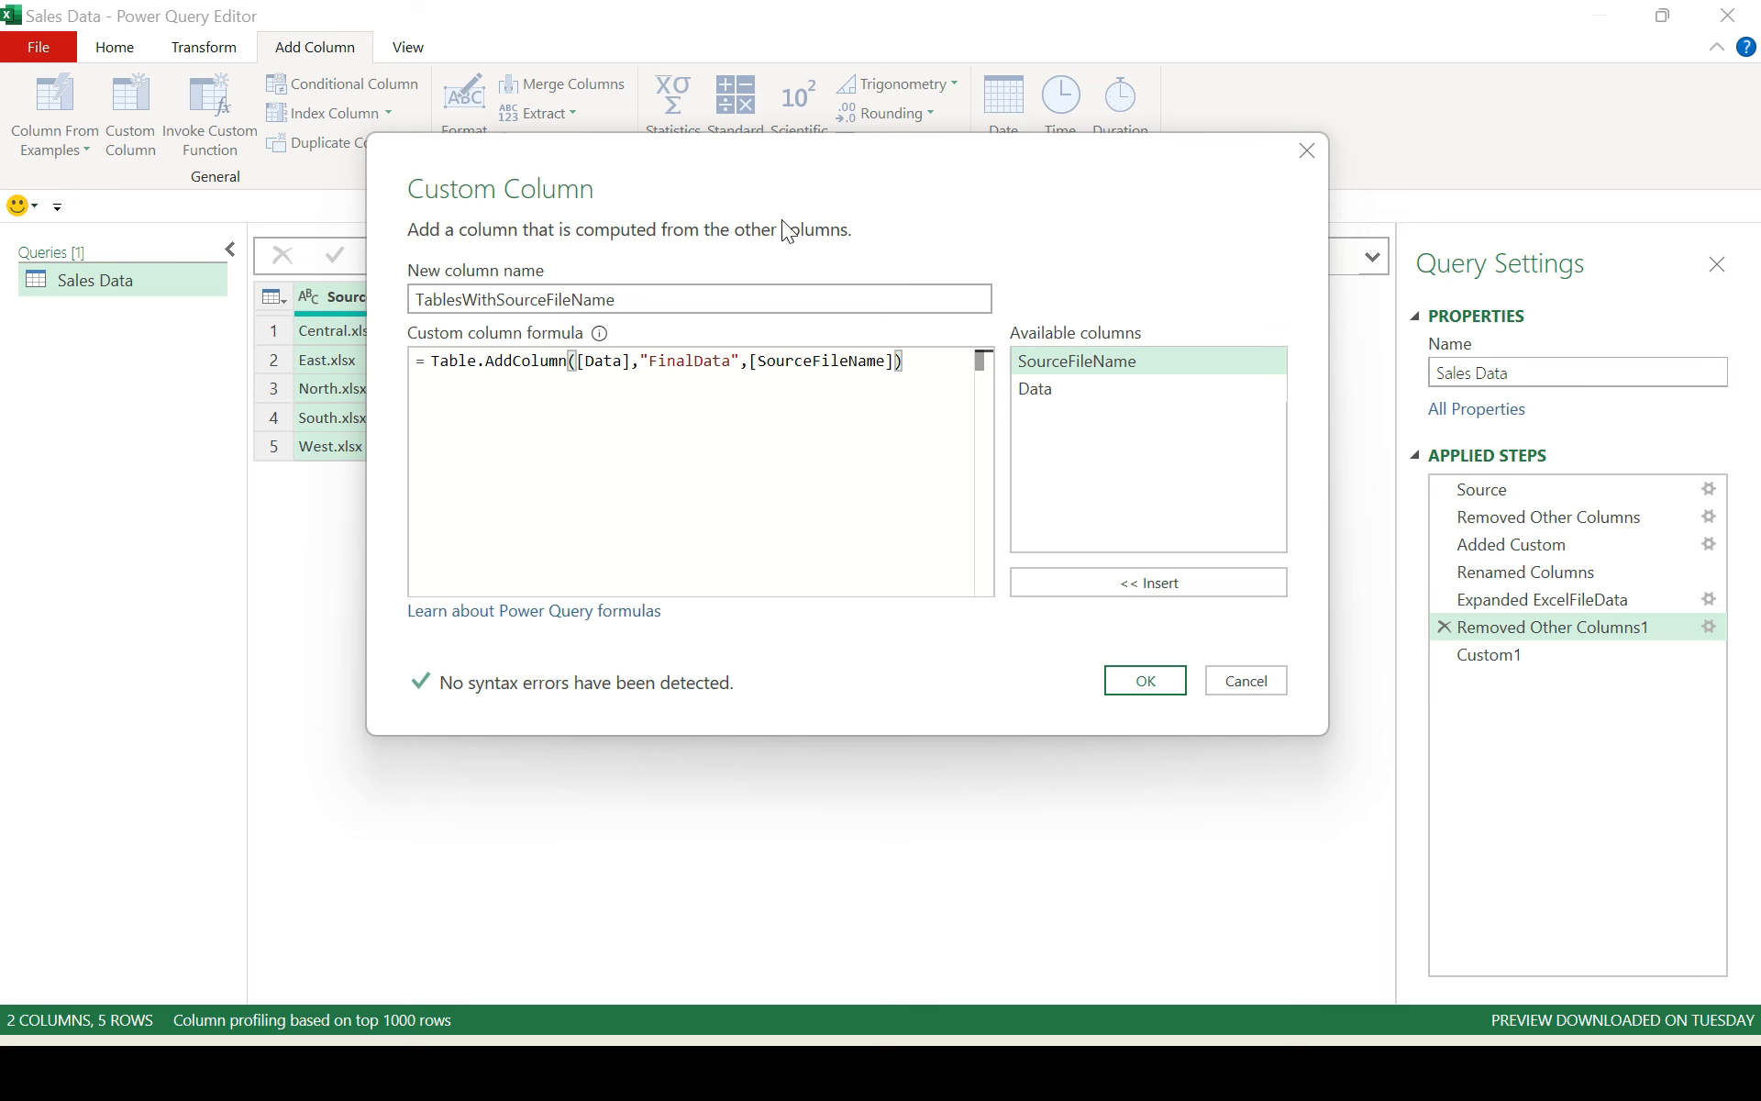
drag(781, 218, 1049, 240)
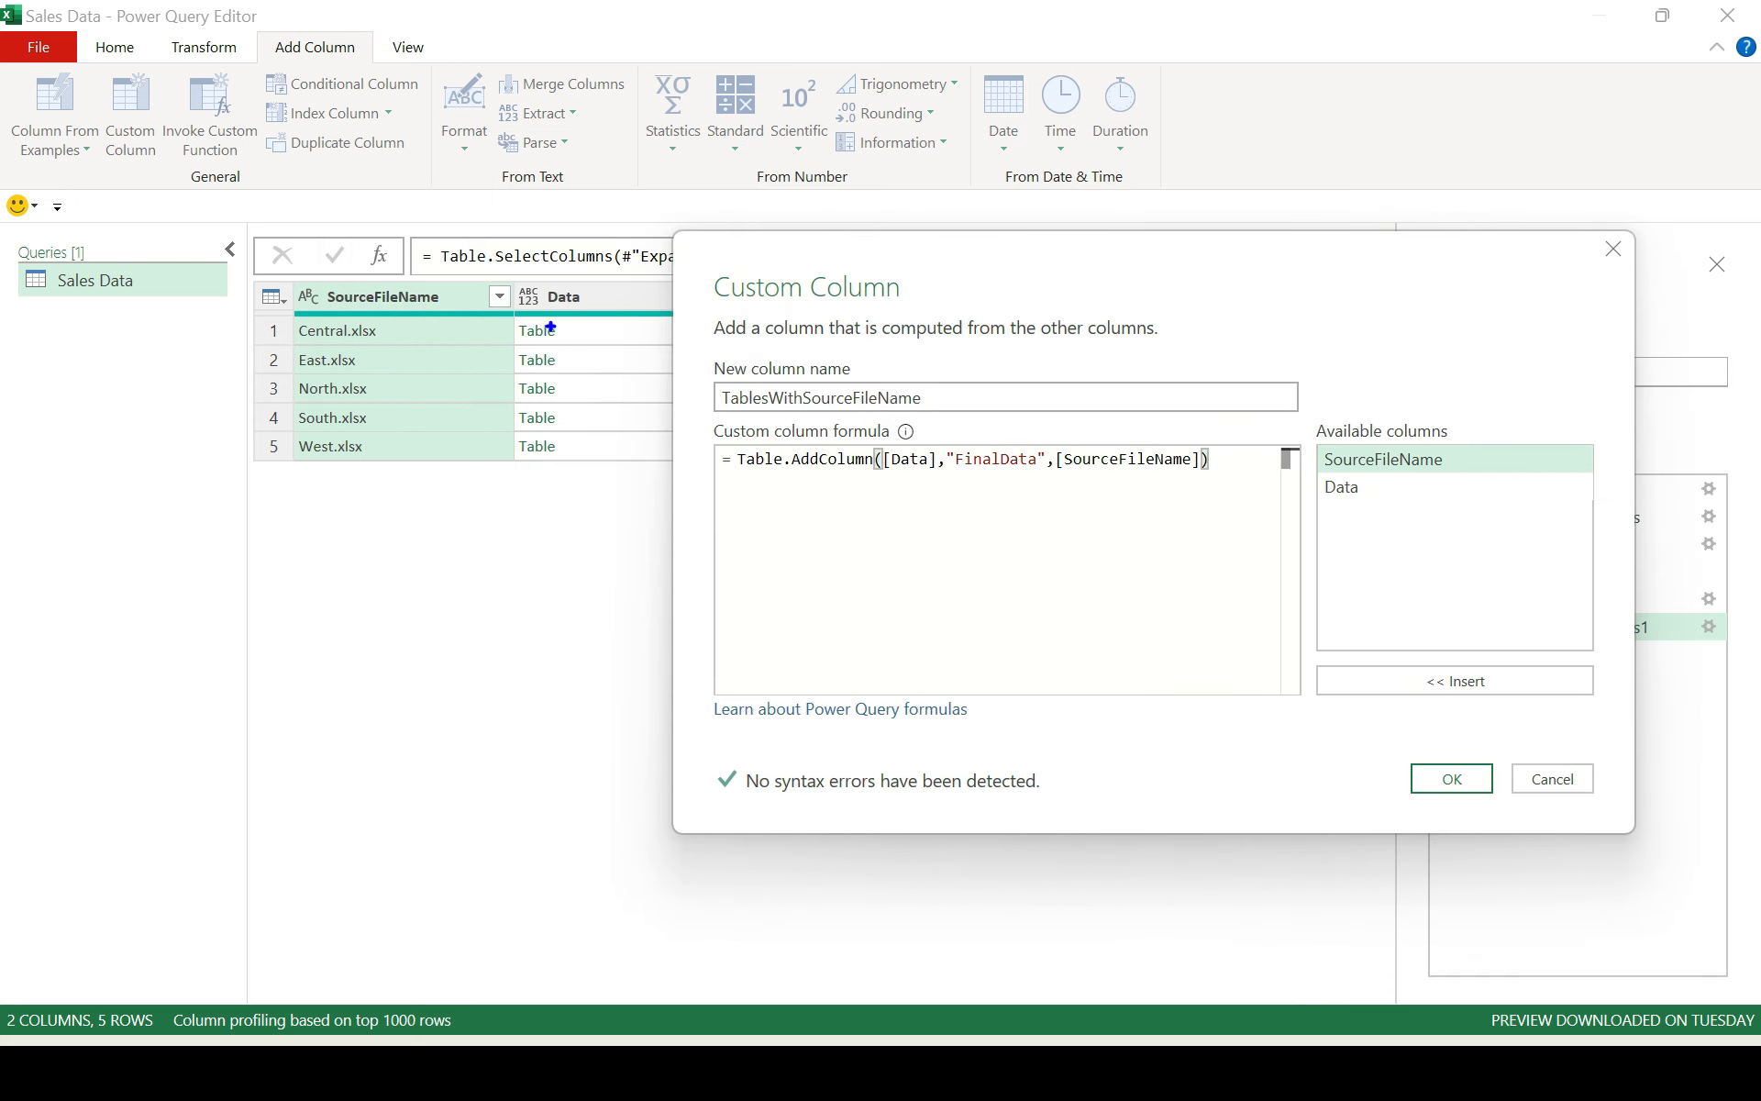
drag(500, 317, 541, 347)
drag(283, 318, 420, 356)
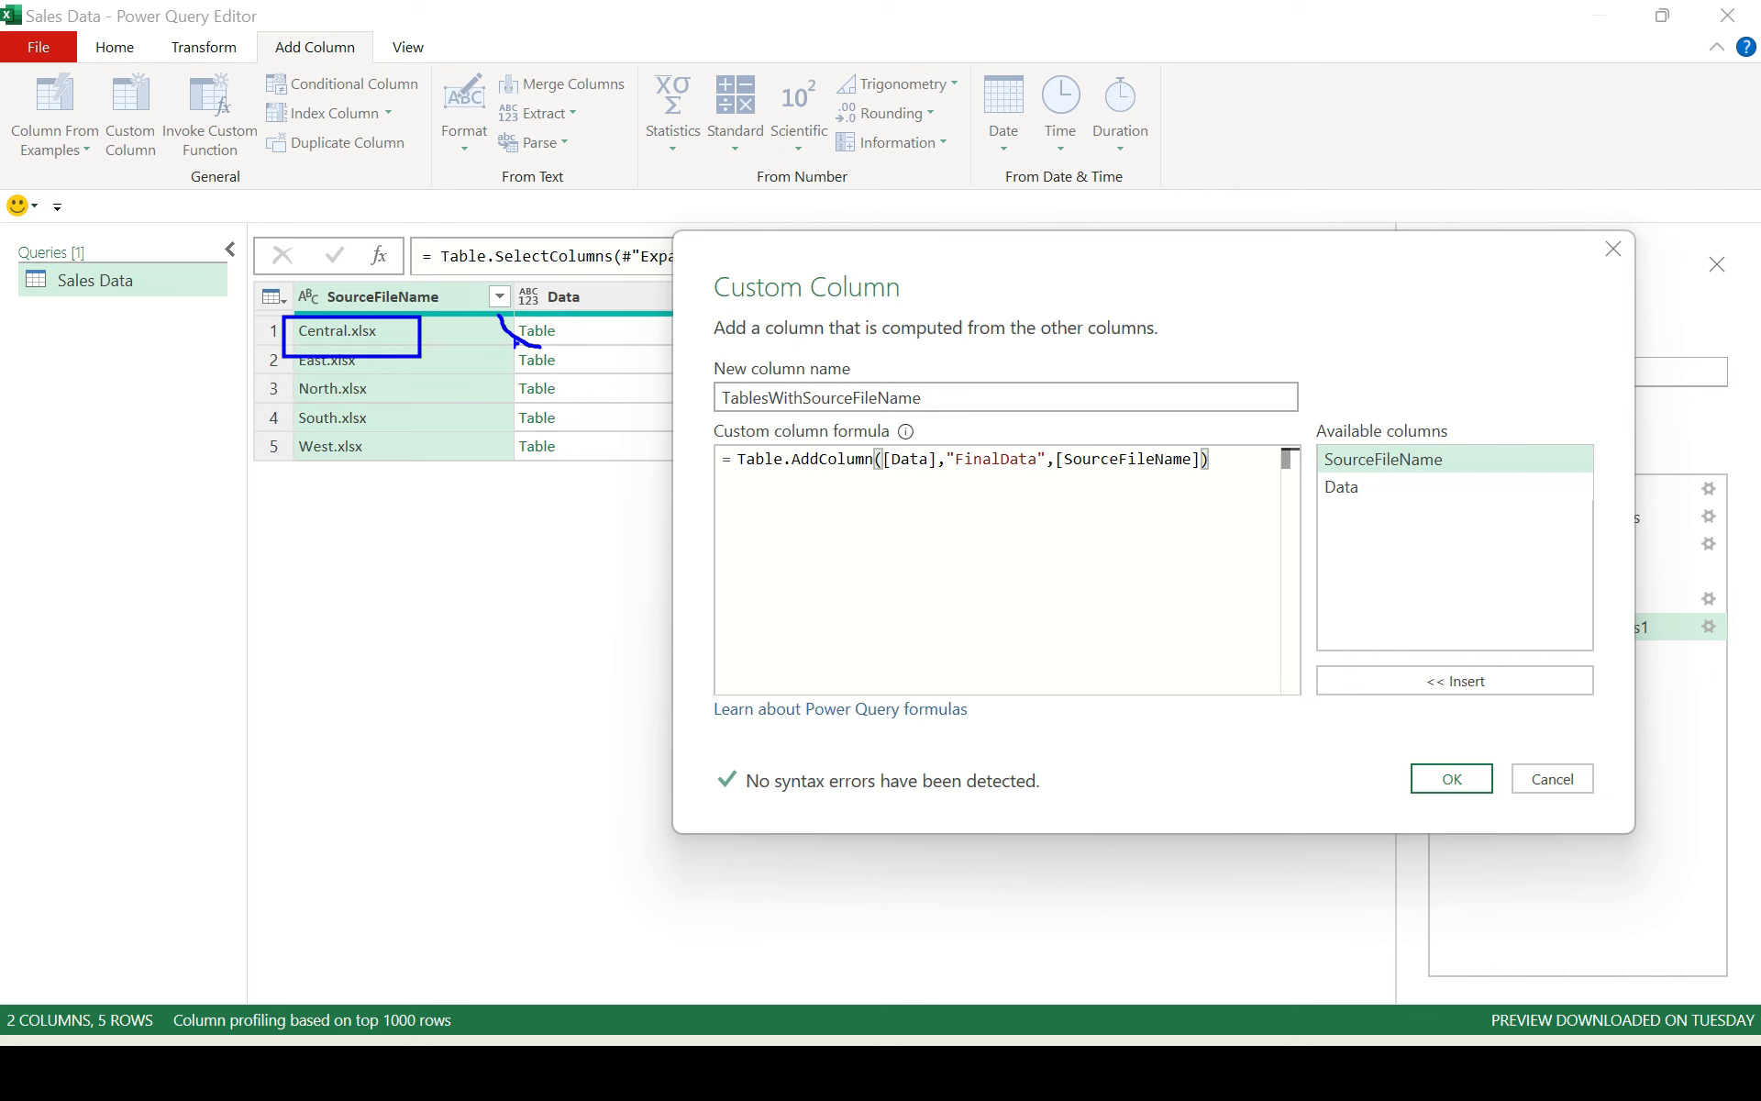
key(Escape)
click(1135, 468)
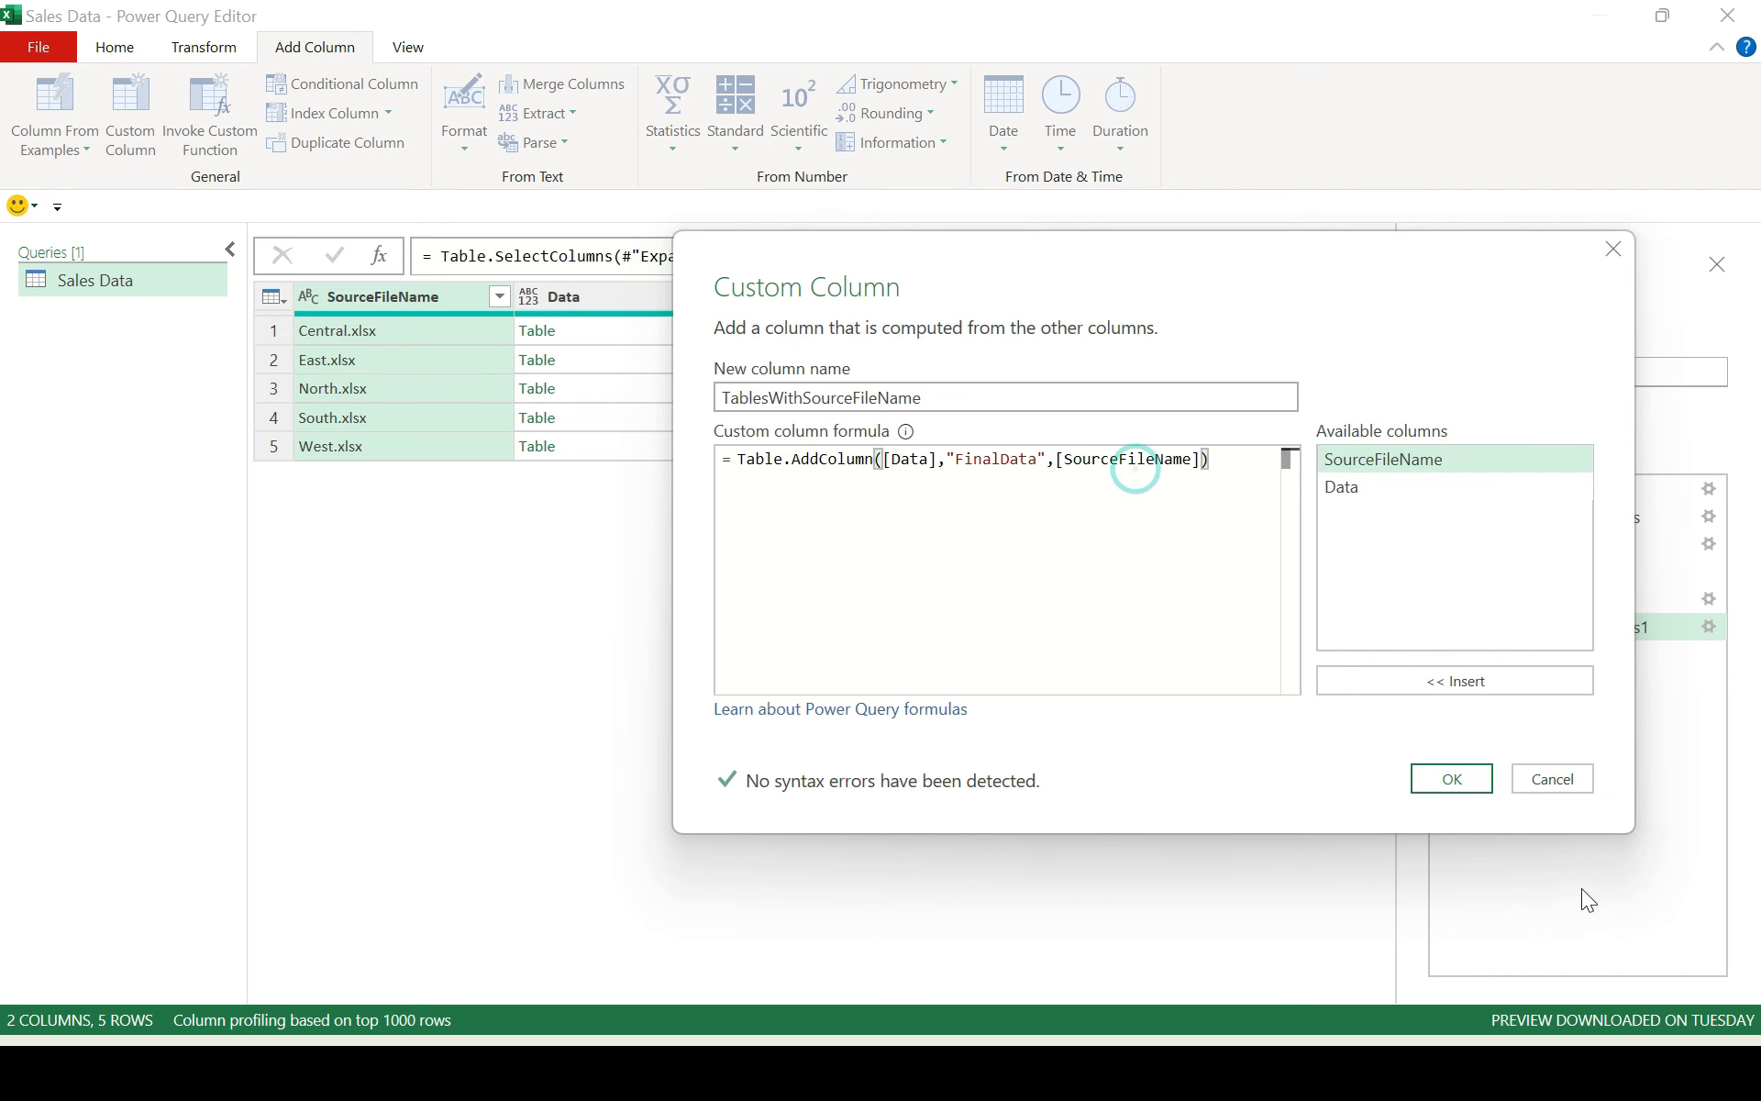
click(1458, 782)
click(898, 334)
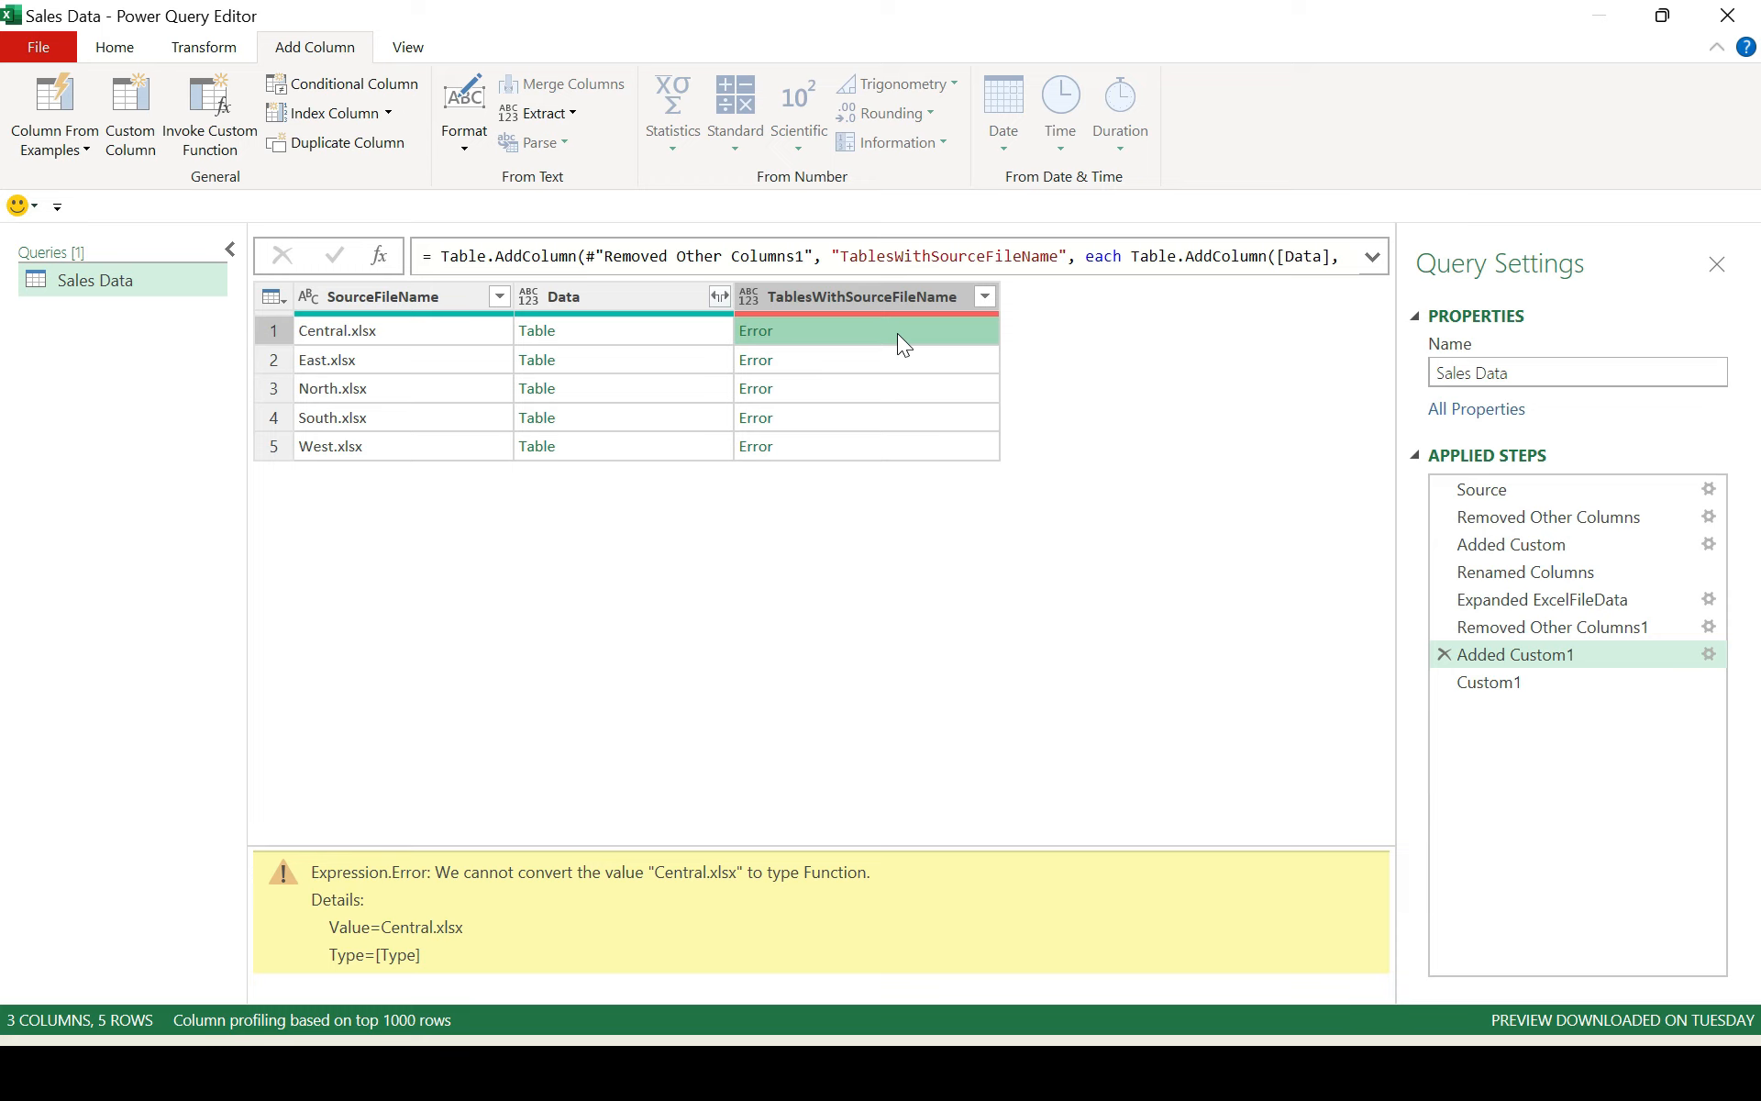
Try the each keyword before [SourceFileName] in the inner Table.AddColumn and apply the edited formula.
click(1372, 257)
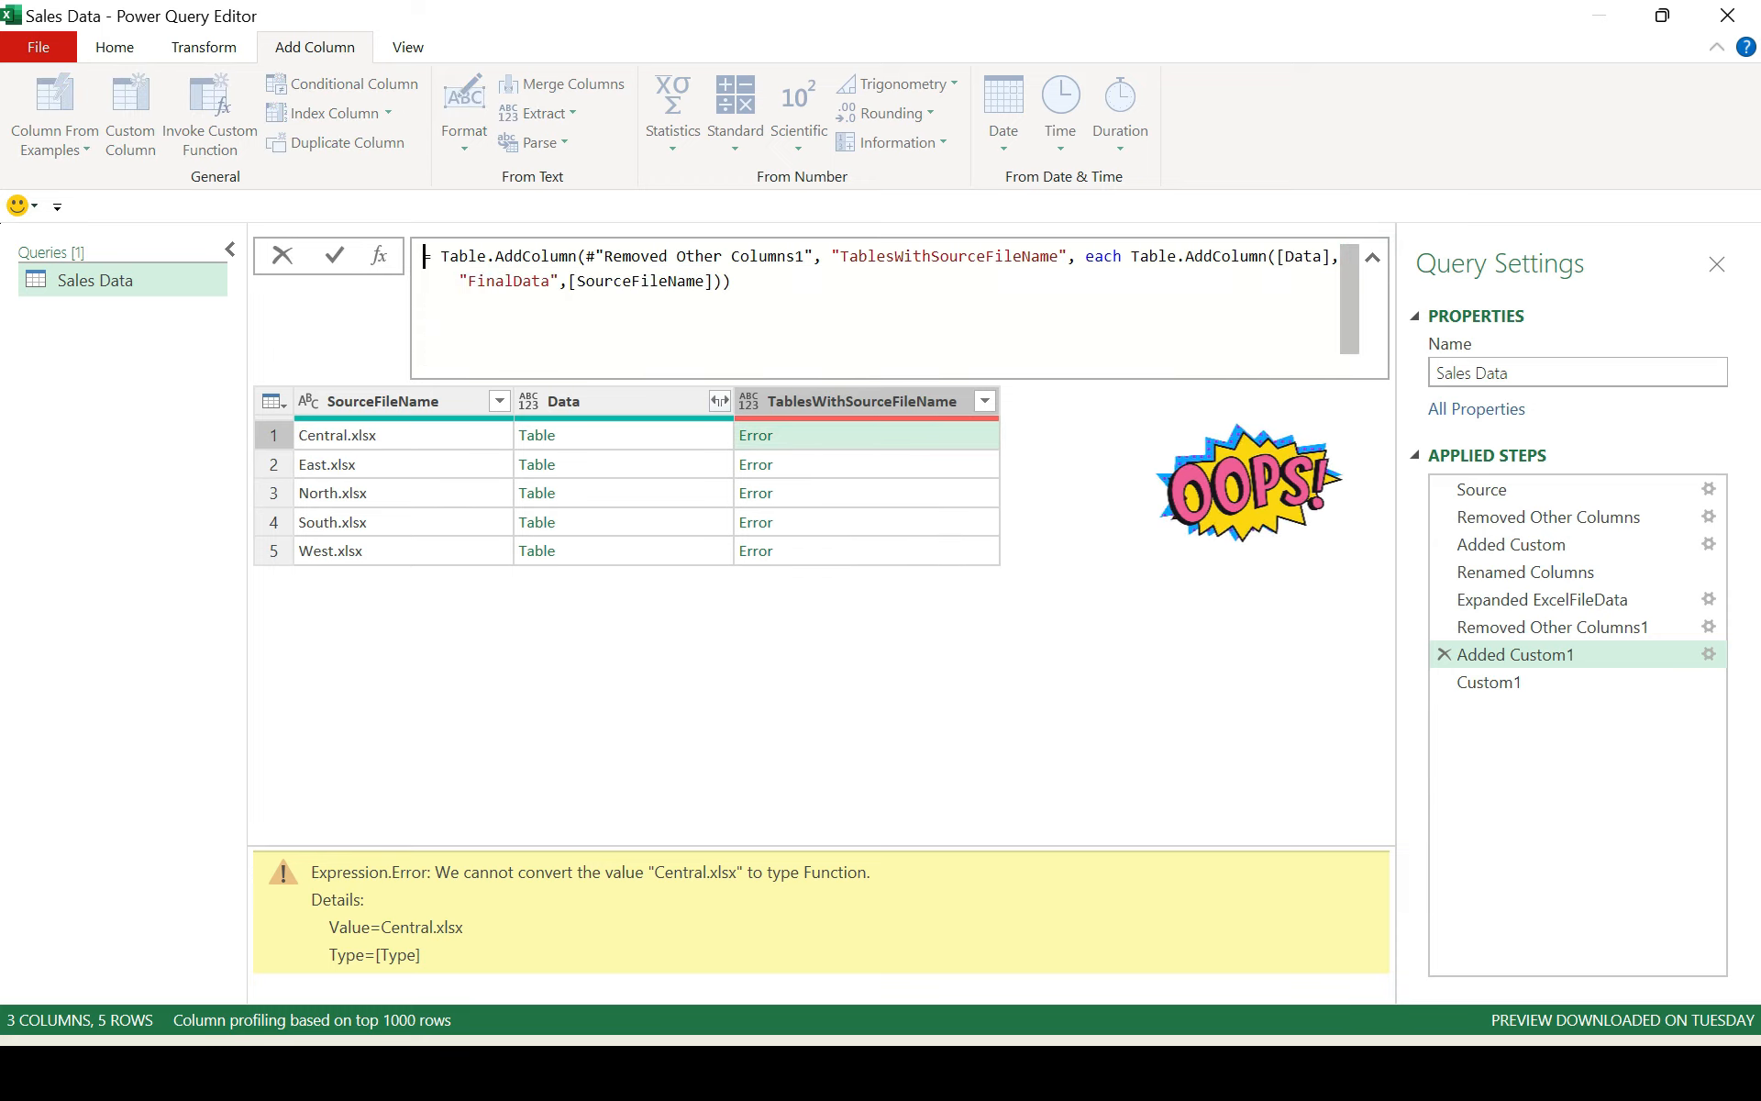
click(1113, 256)
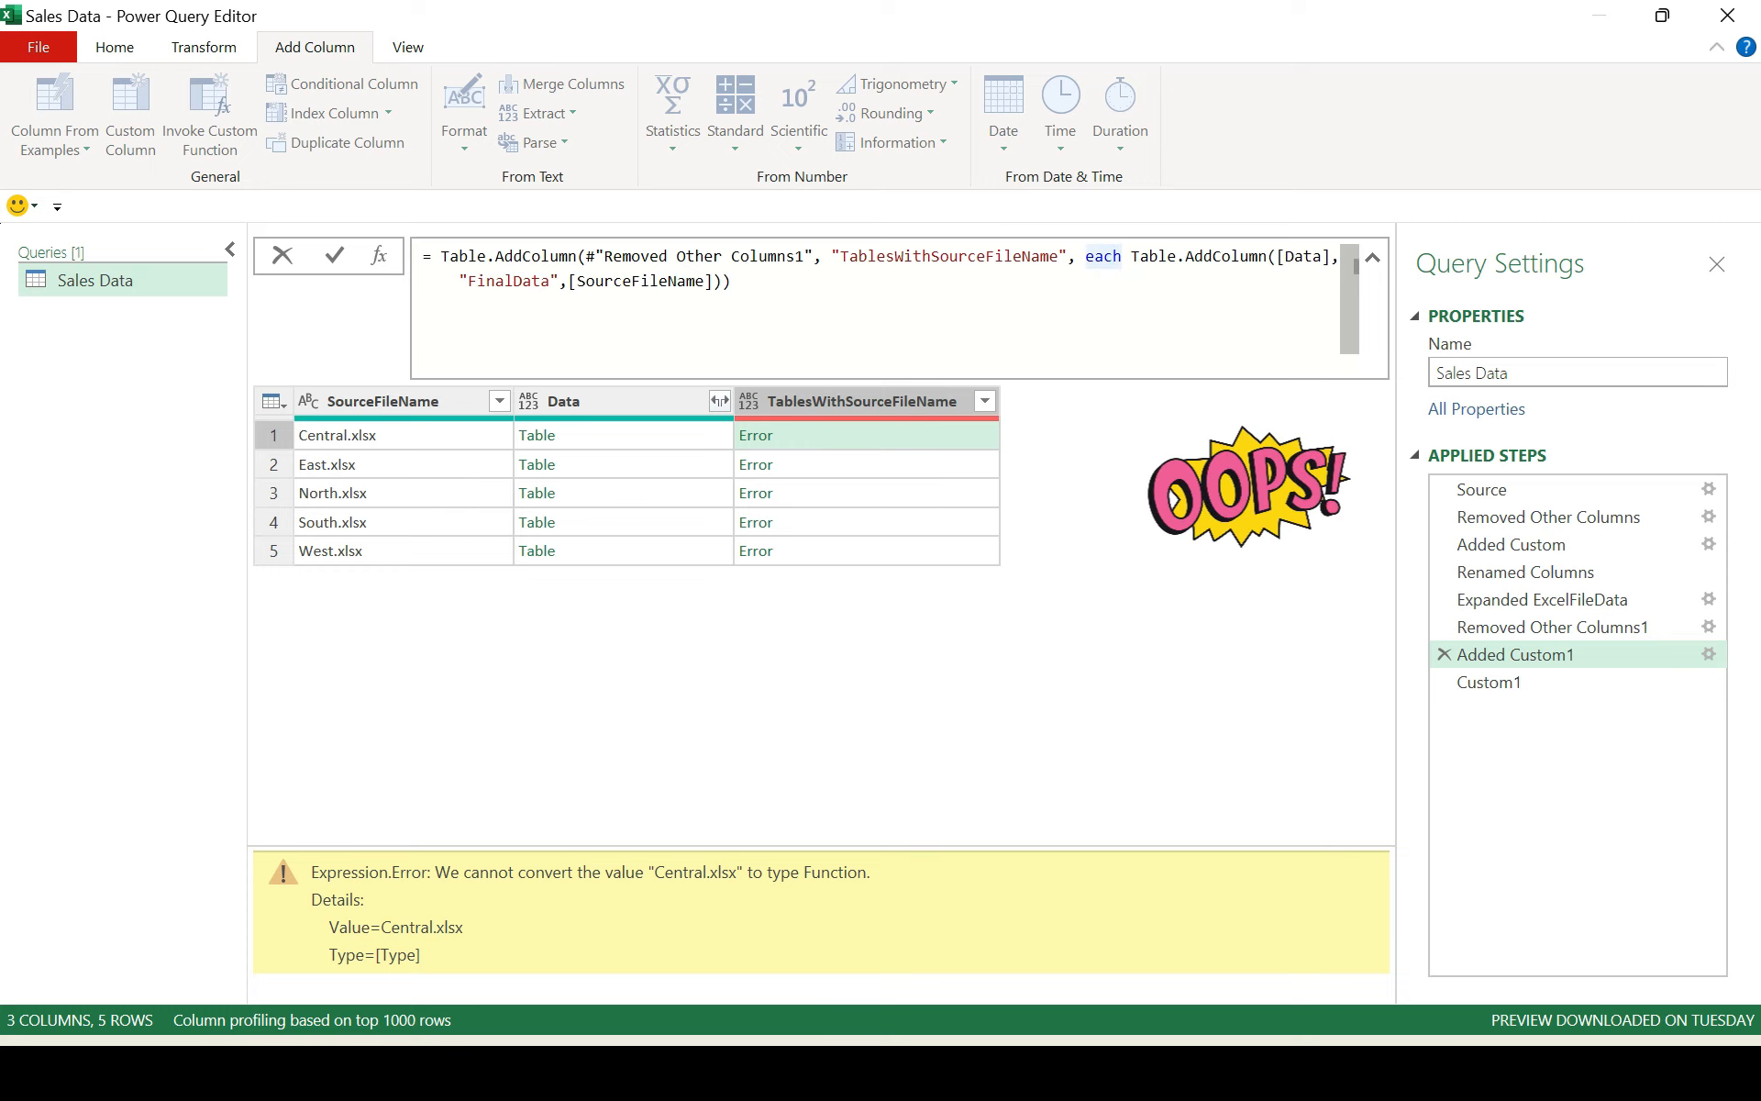
click(568, 281)
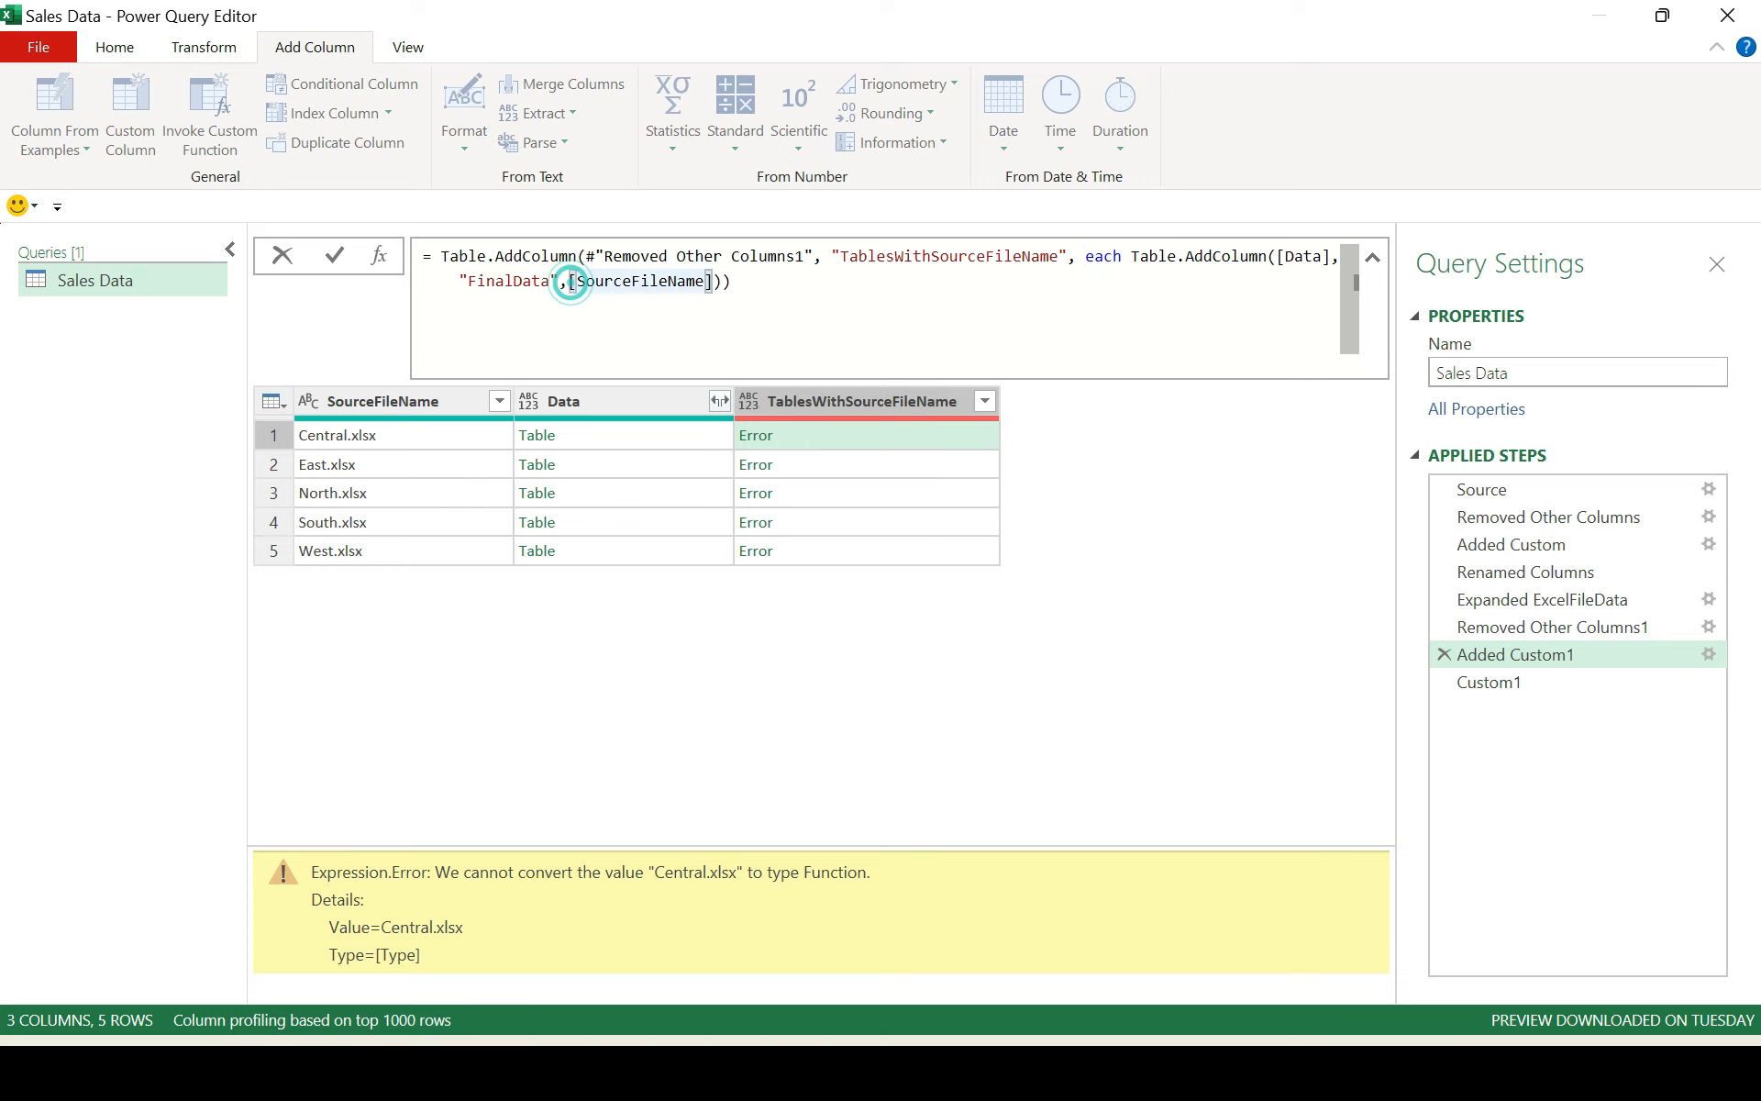
text(each)
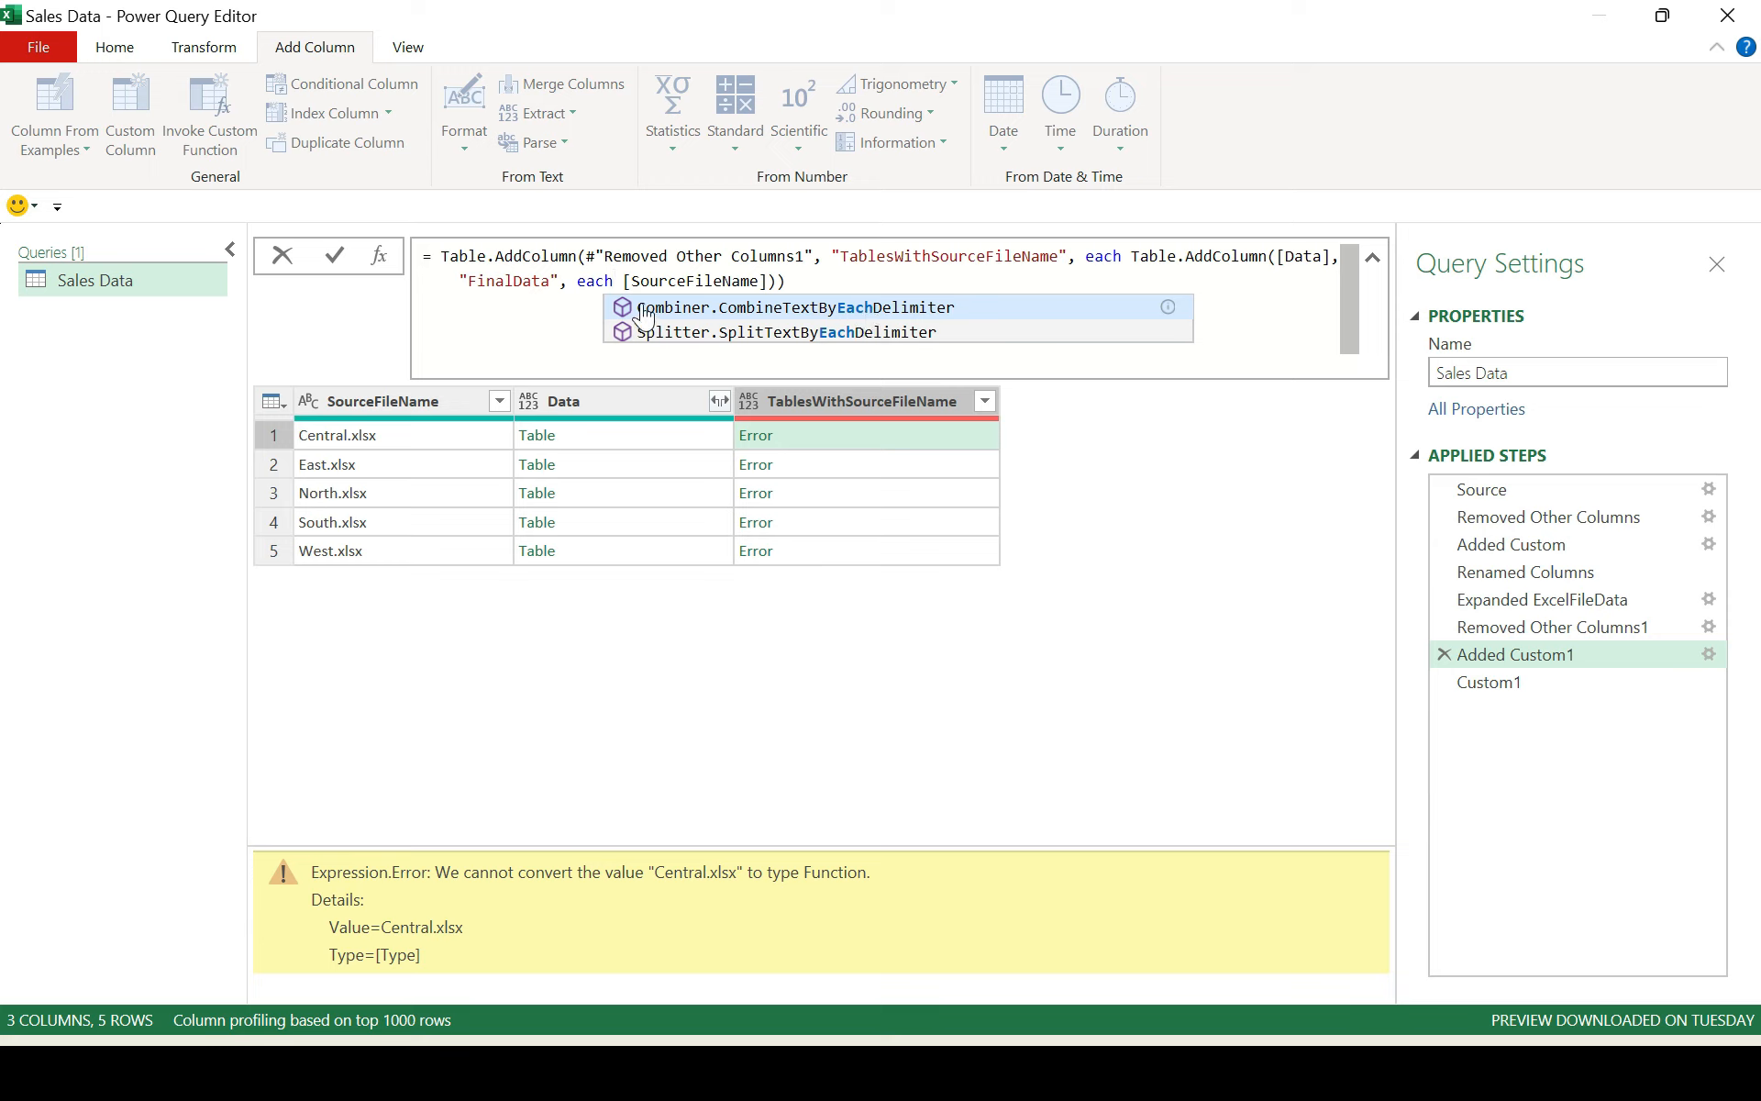
click(659, 281)
click(608, 282)
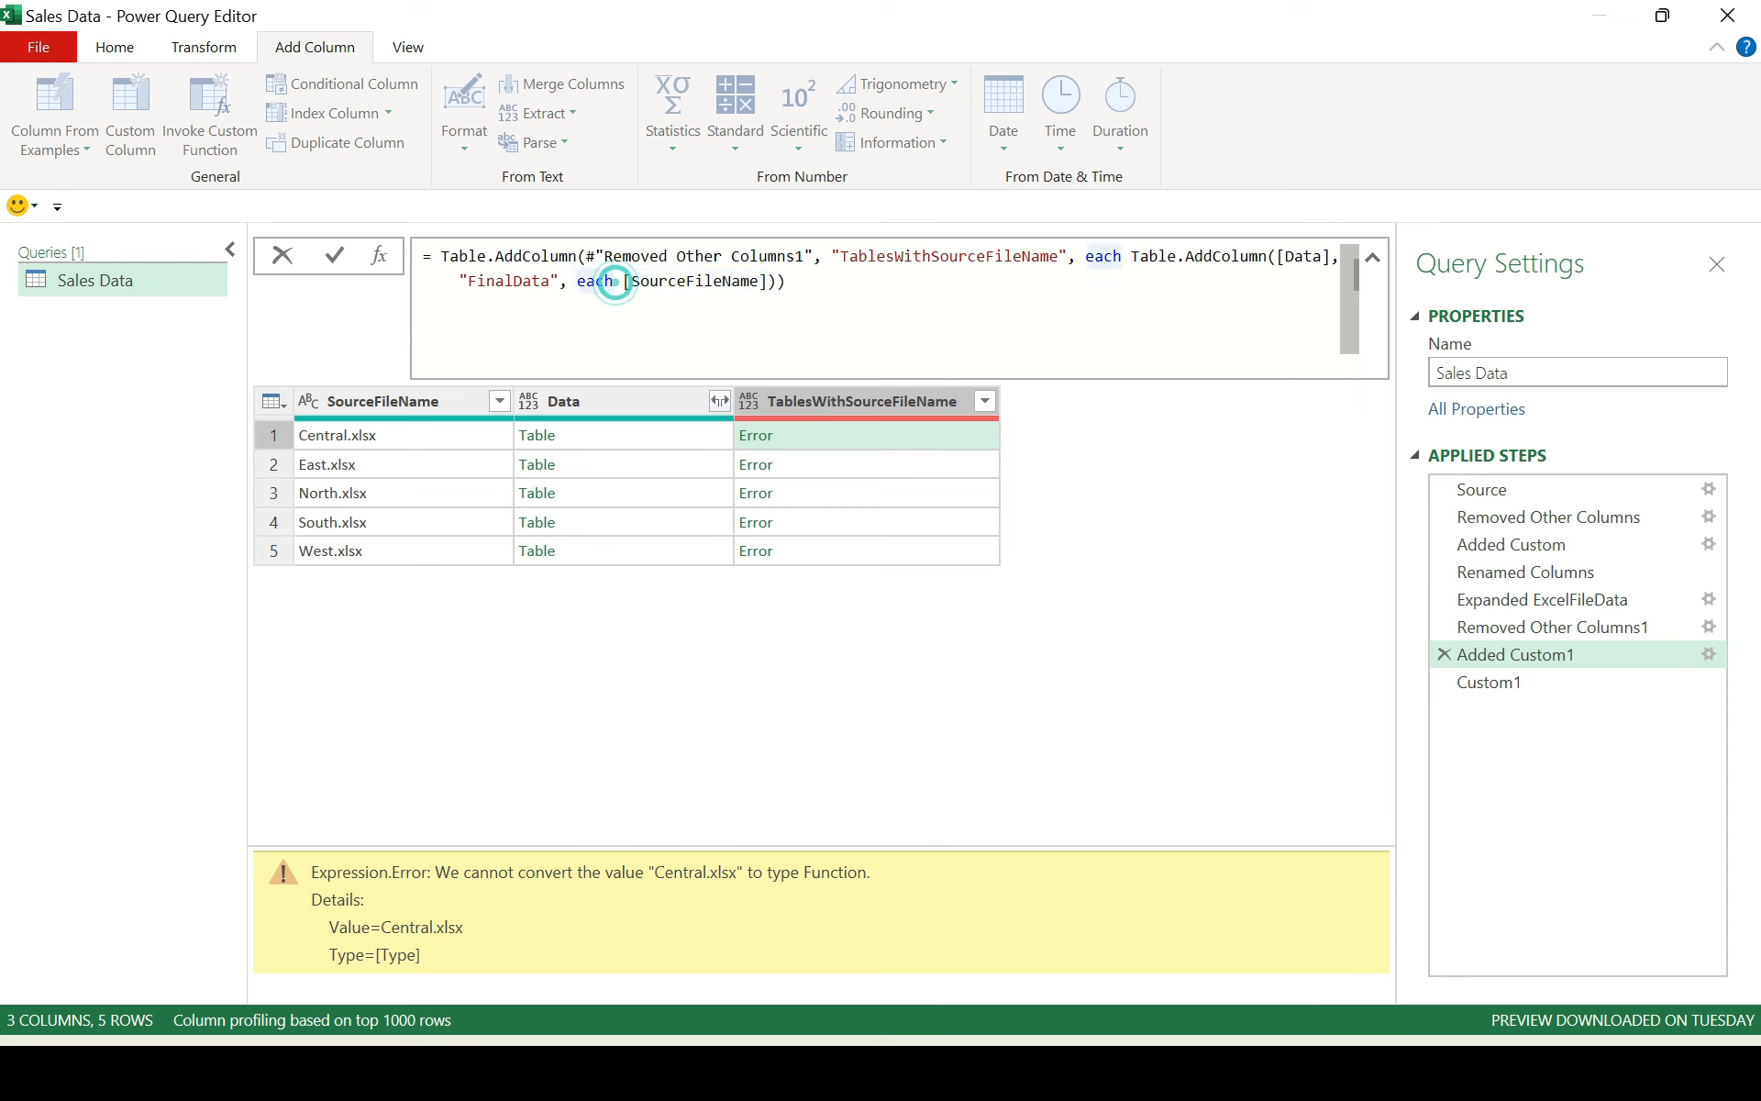
click(883, 295)
key(Return)
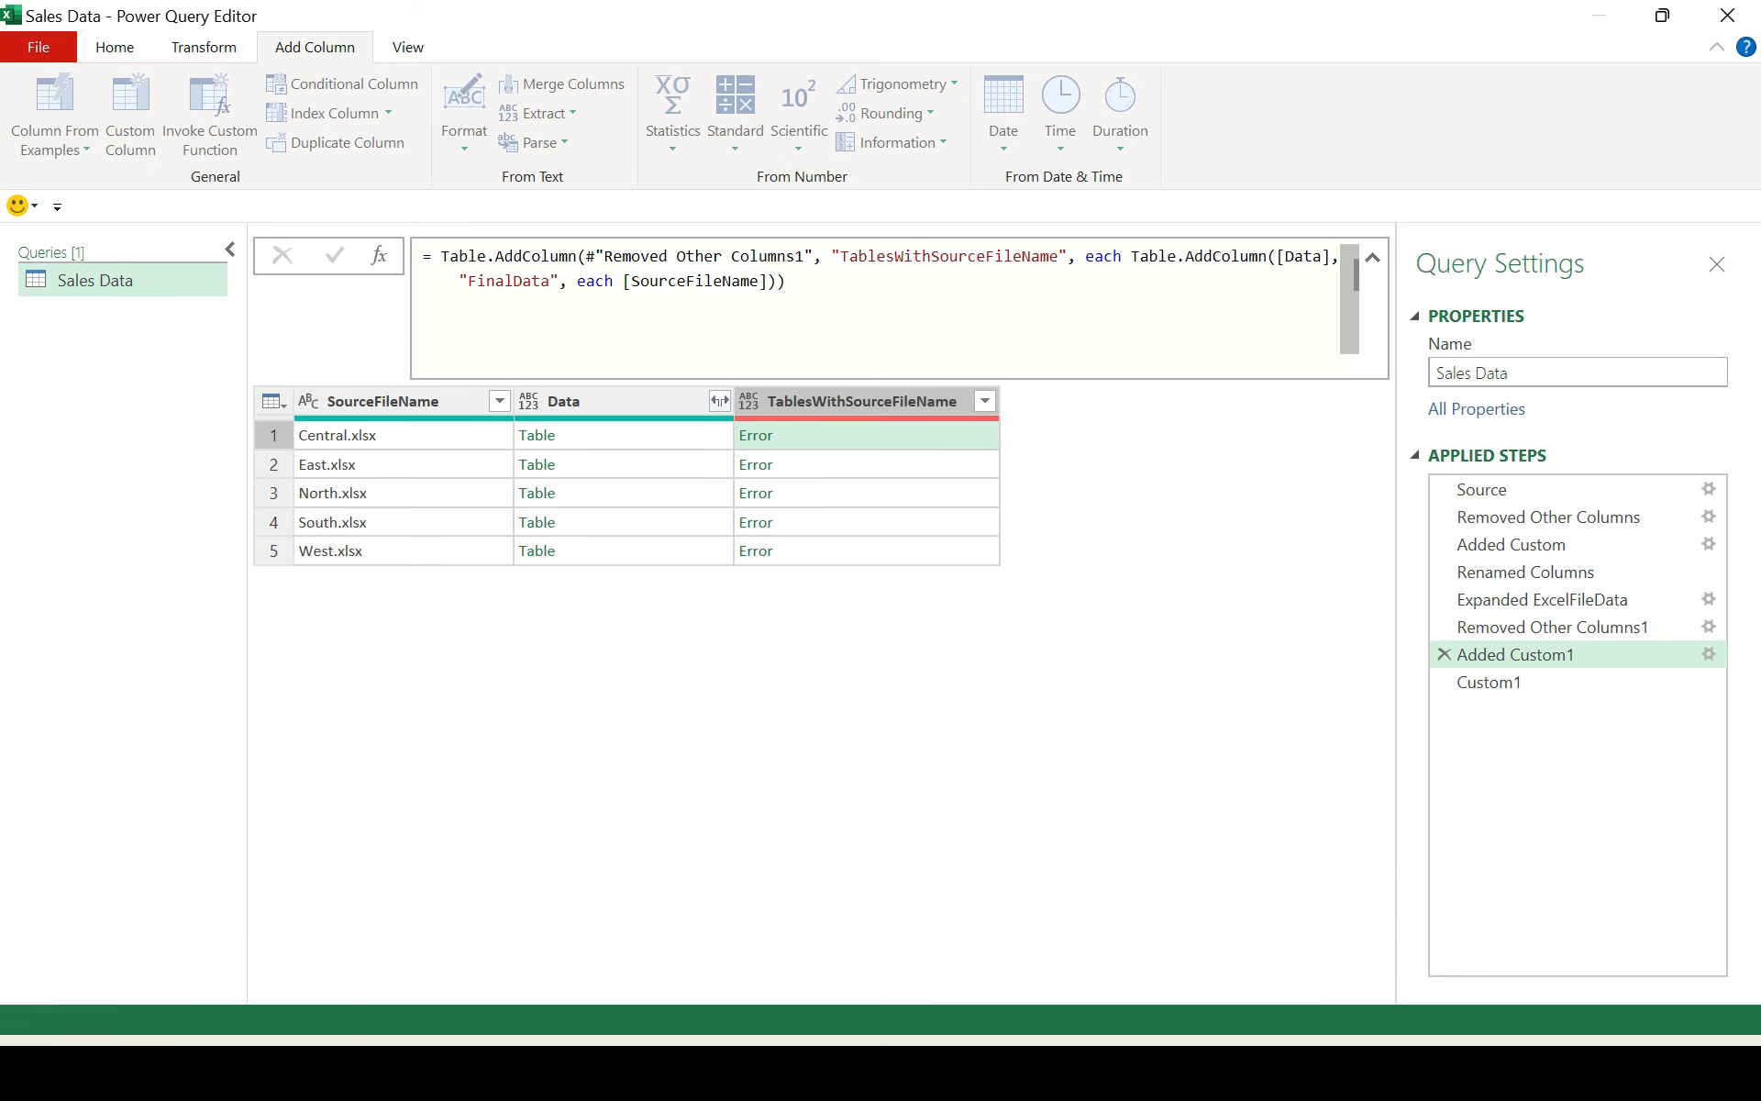
Preview the Central.xlsx nested table in TablesWithSourceFileName and examine its columns from City through FinalData.
click(871, 447)
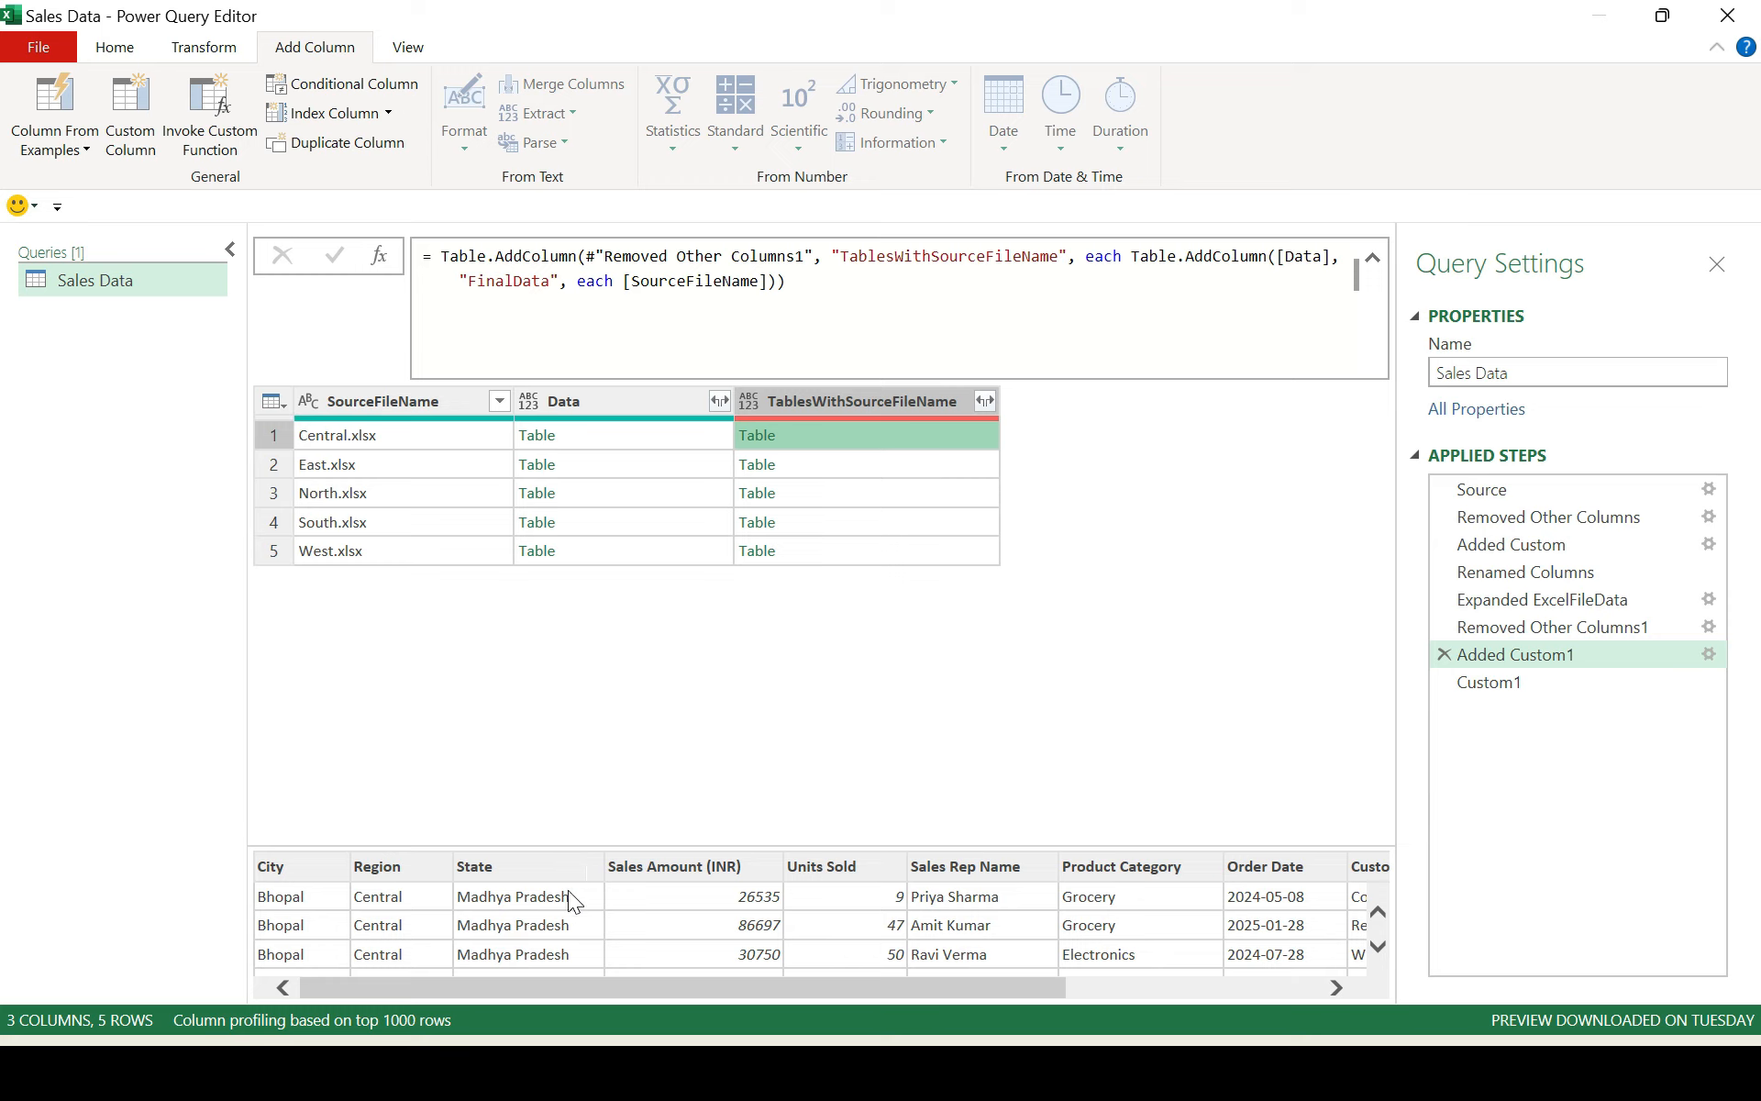
click(485, 985)
drag(486, 985, 928, 1025)
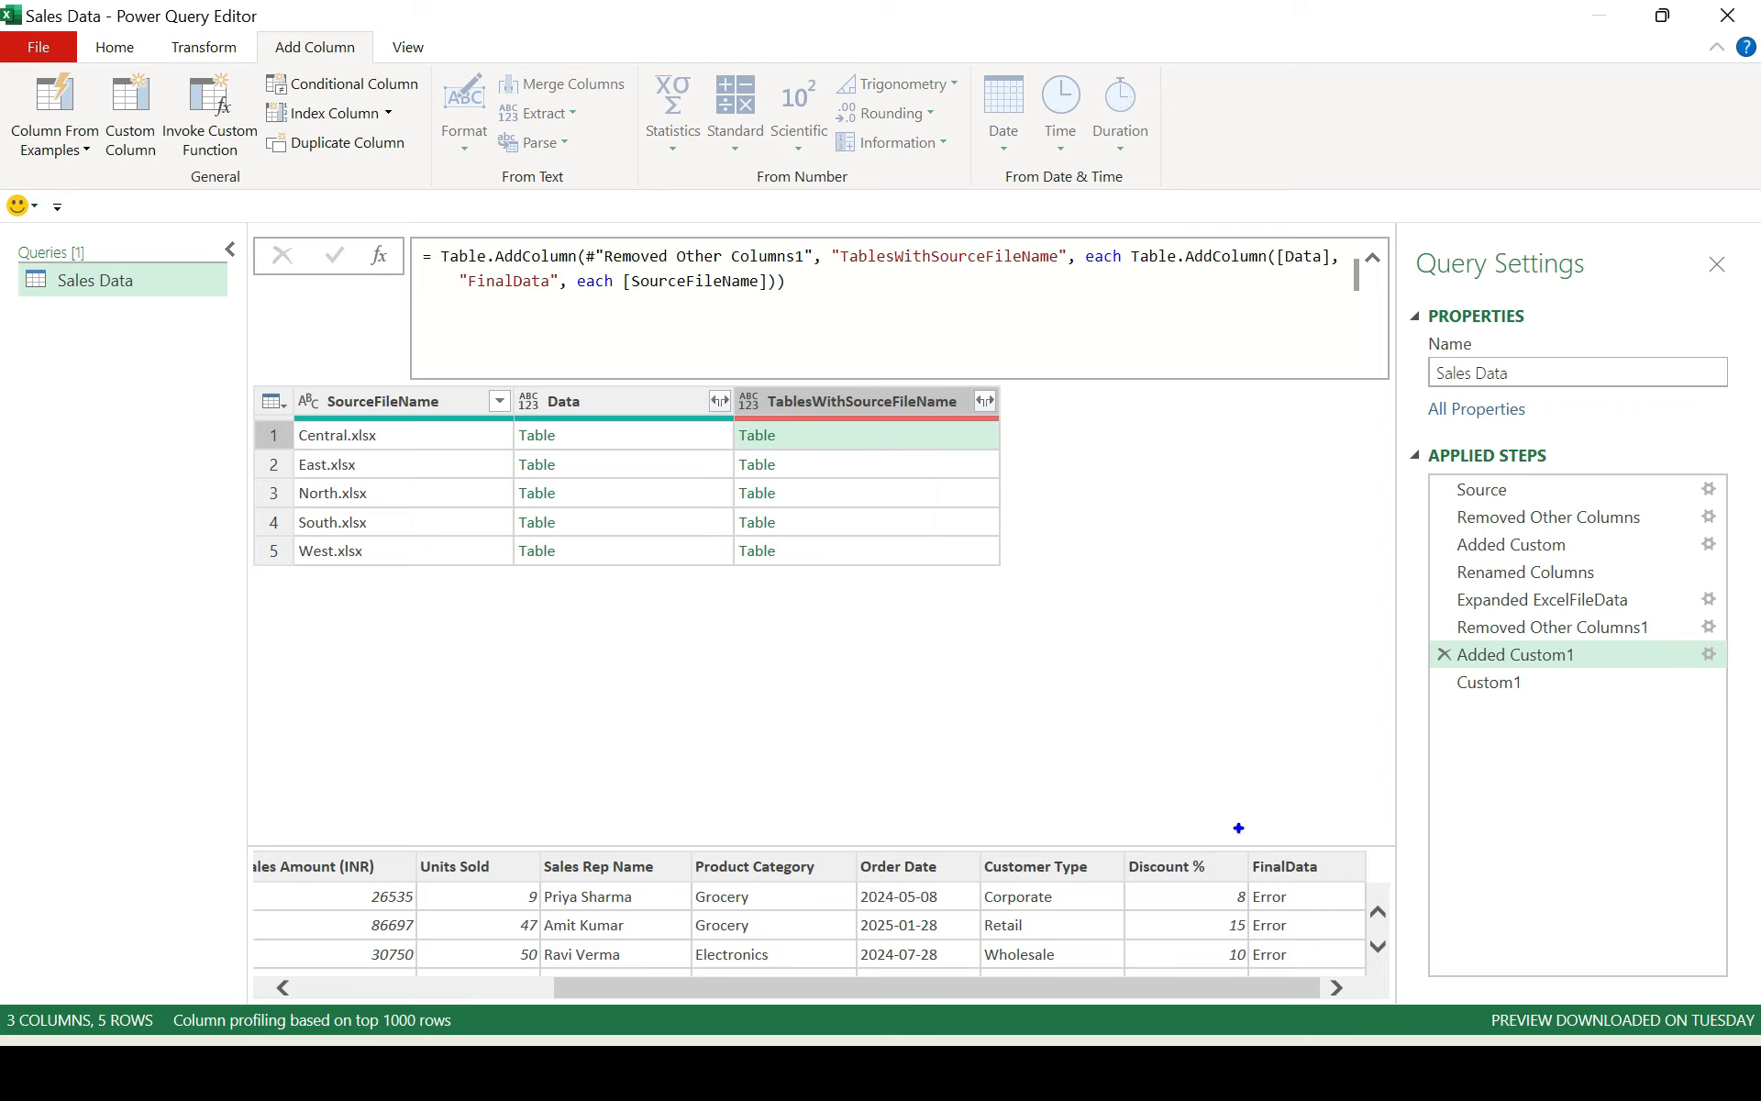
drag(1238, 826, 1239, 877)
key(Escape)
drag(1223, 828, 1332, 968)
key(Escape)
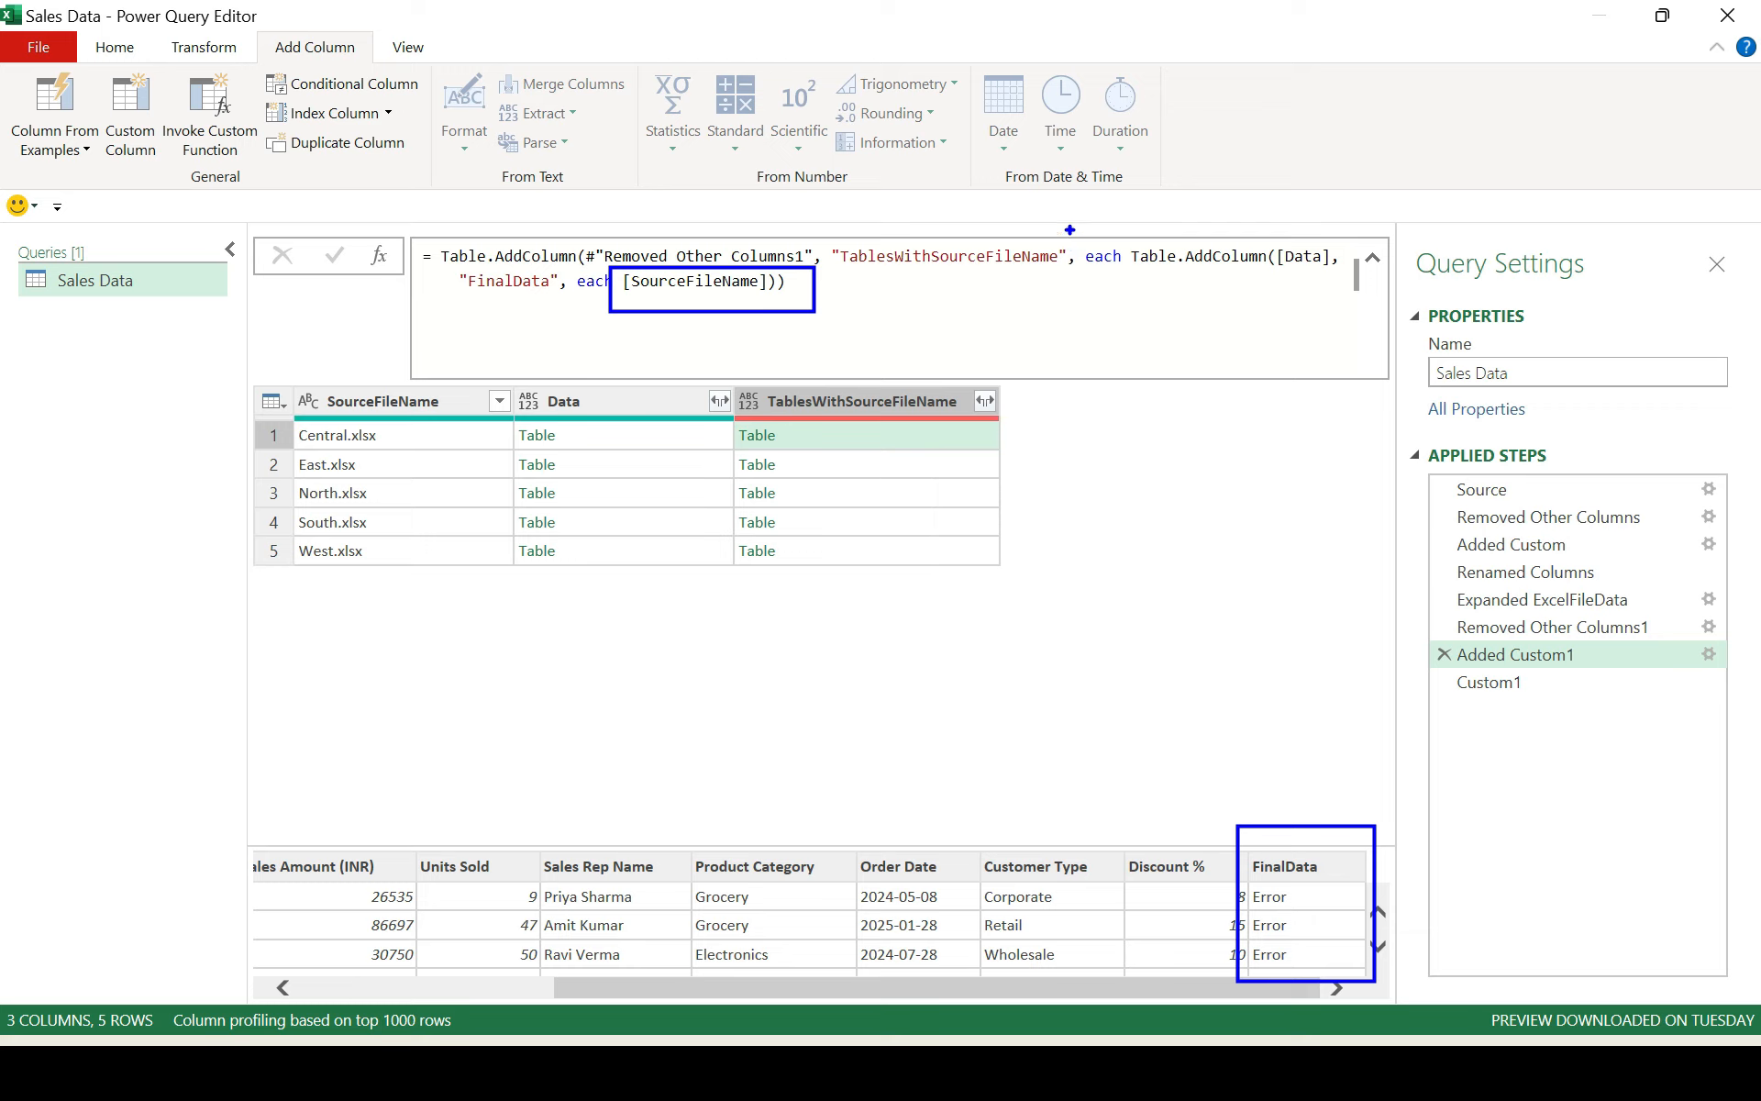
drag(1069, 229, 1126, 284)
key(Escape)
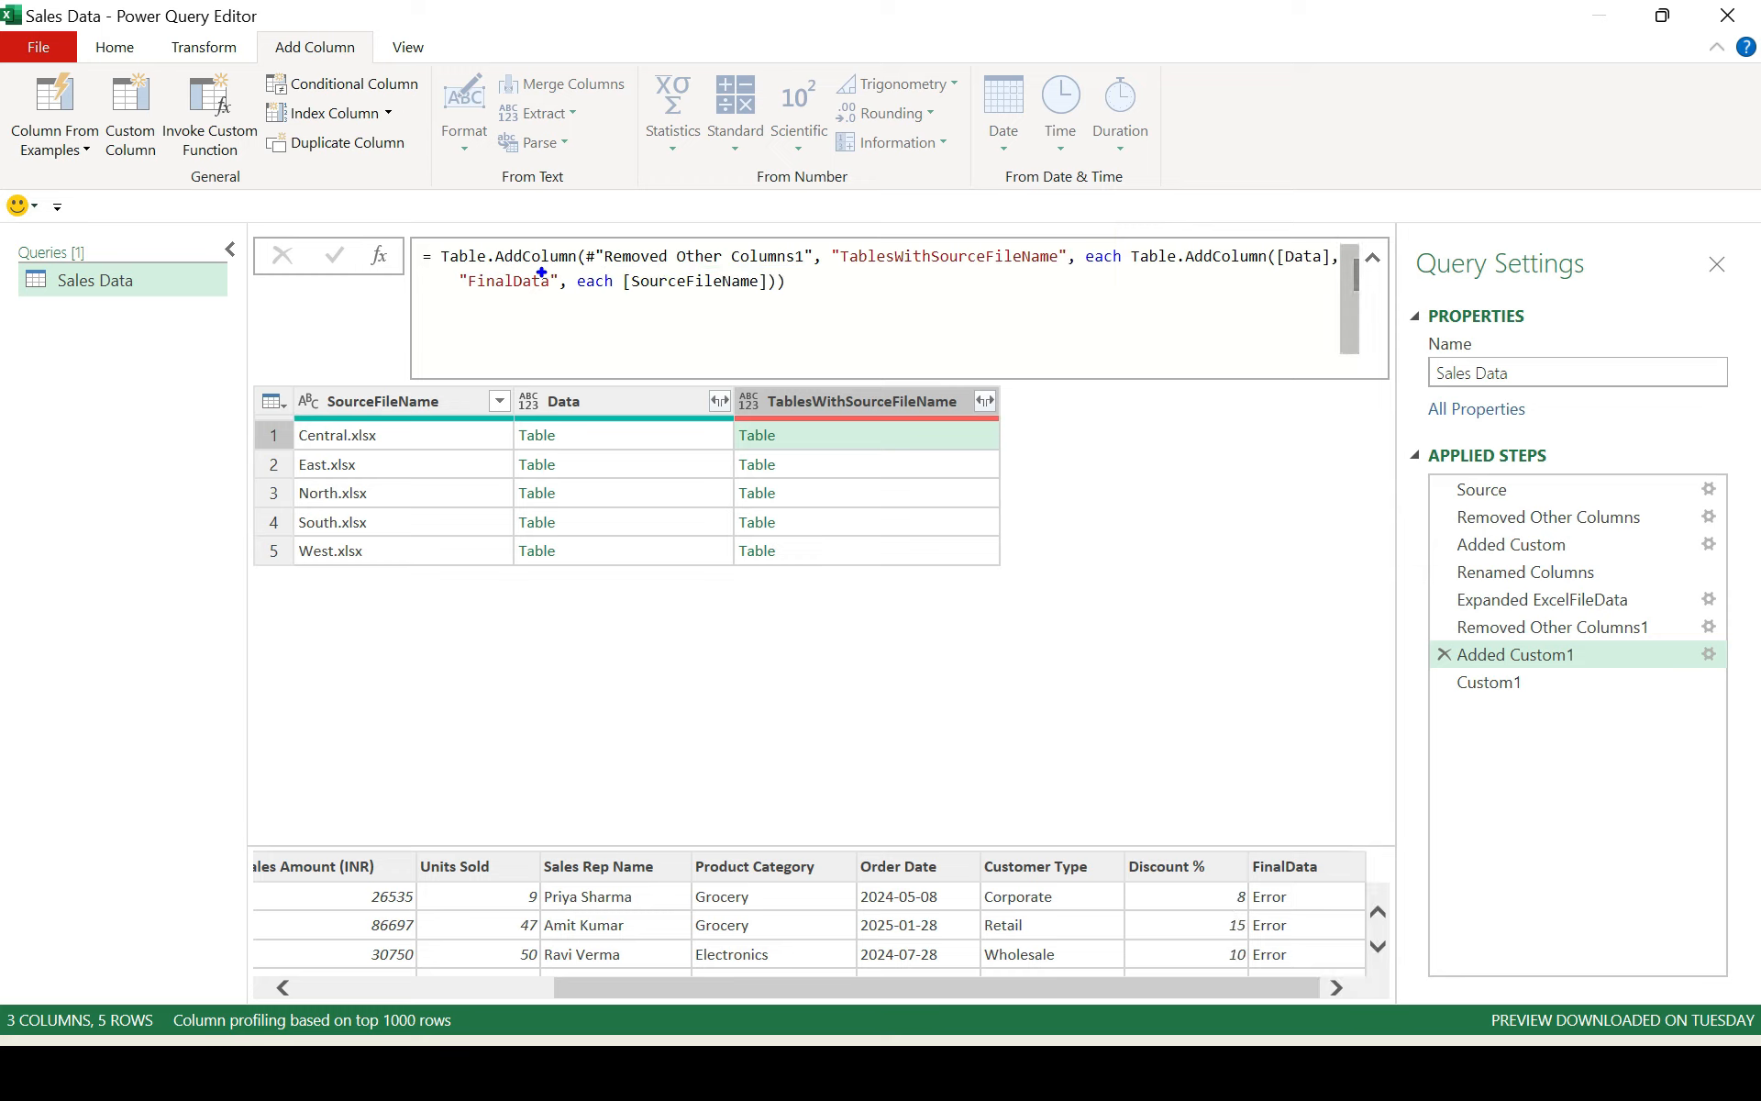
drag(565, 269, 624, 303)
drag(722, 422, 822, 446)
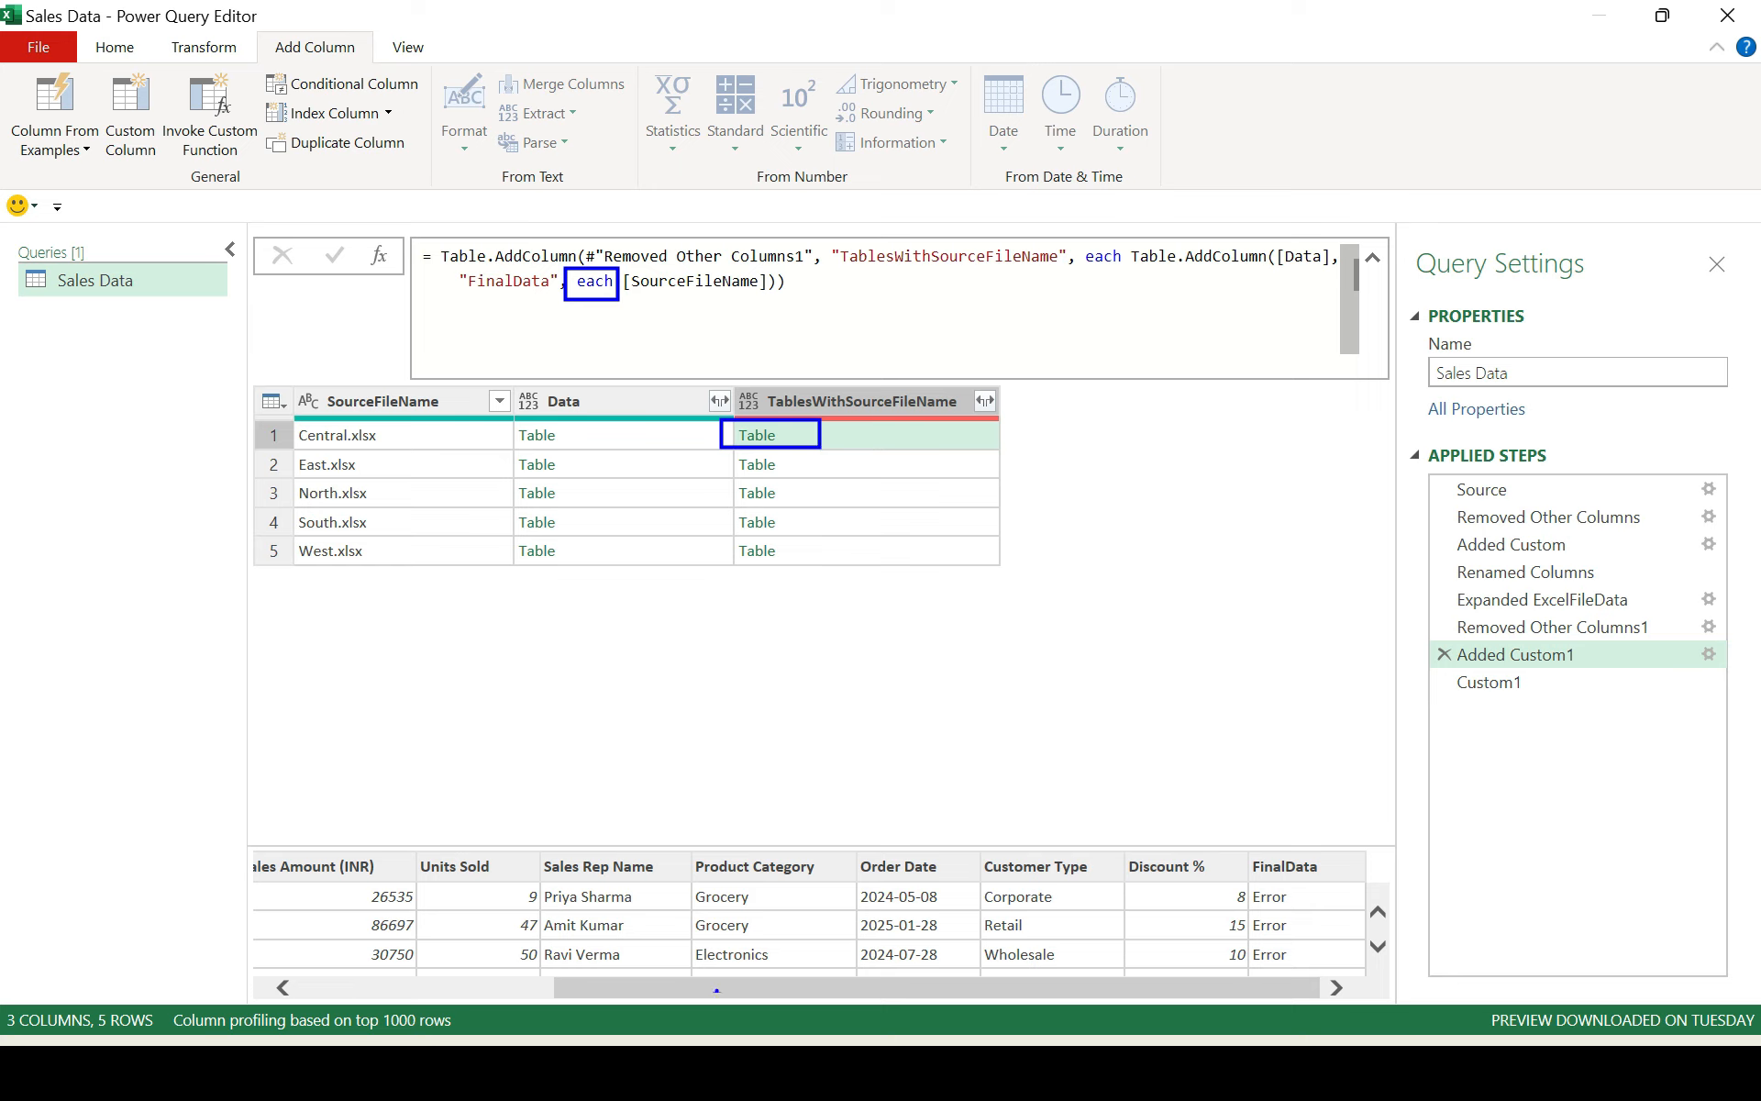
key(Escape)
mouse_move(685, 993)
mouse_down()
mouse_move(284, 971)
mouse_move(971, 1025)
mouse_move(580, 977)
mouse_up()
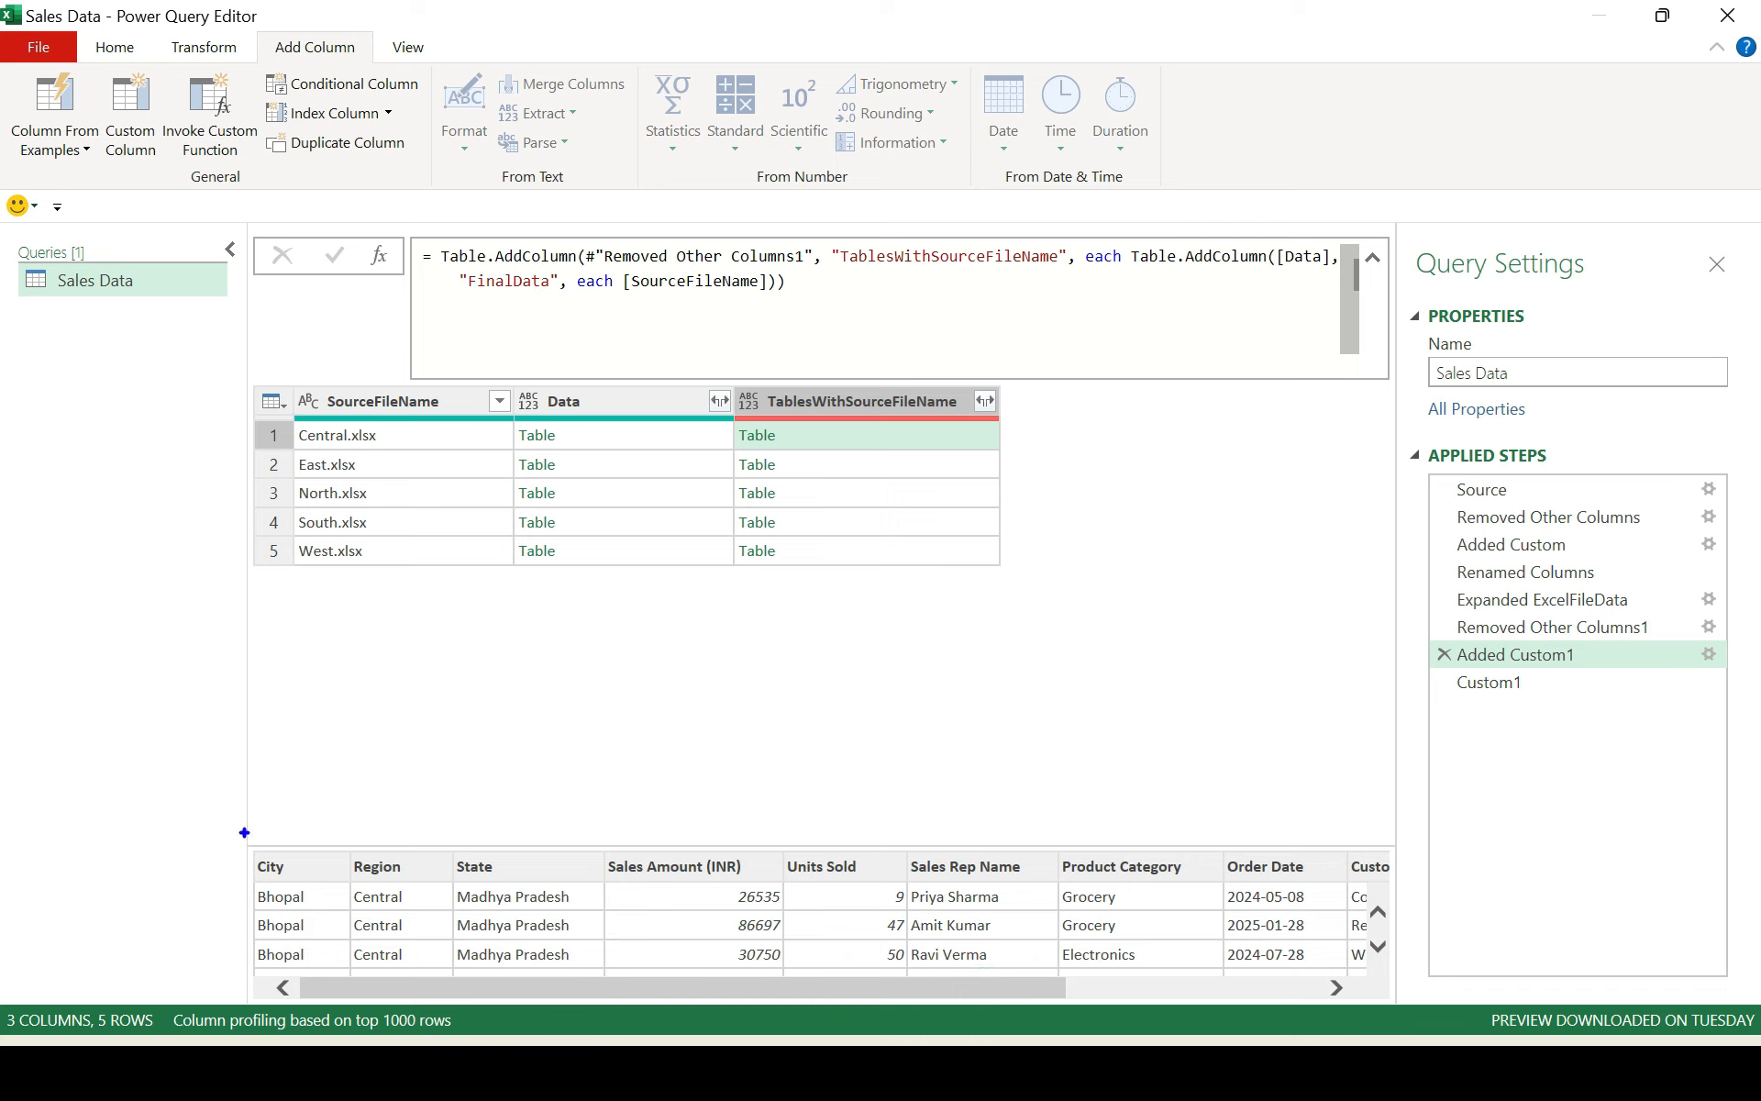
mouse_move(243, 830)
mouse_down()
mouse_move(258, 856)
mouse_move(343, 826)
mouse_move(362, 850)
mouse_up()
drag(788, 987, 1287, 1010)
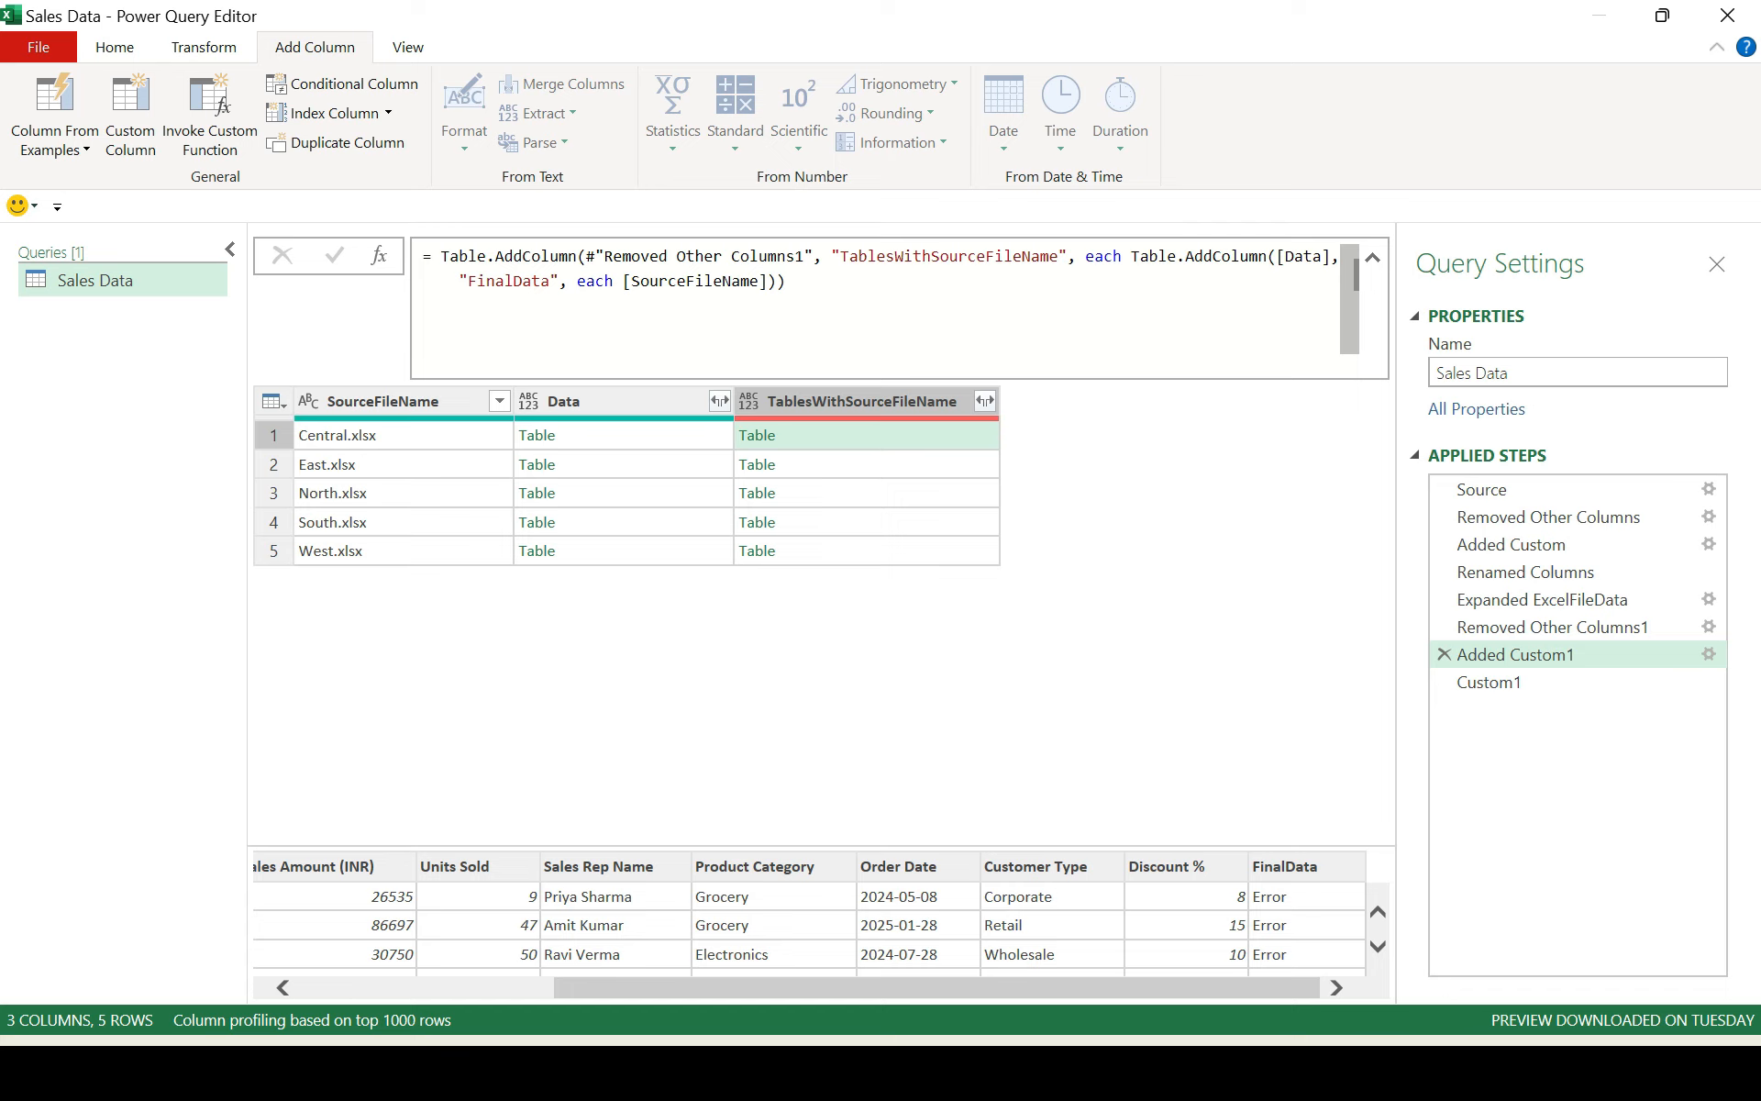
click(623, 280)
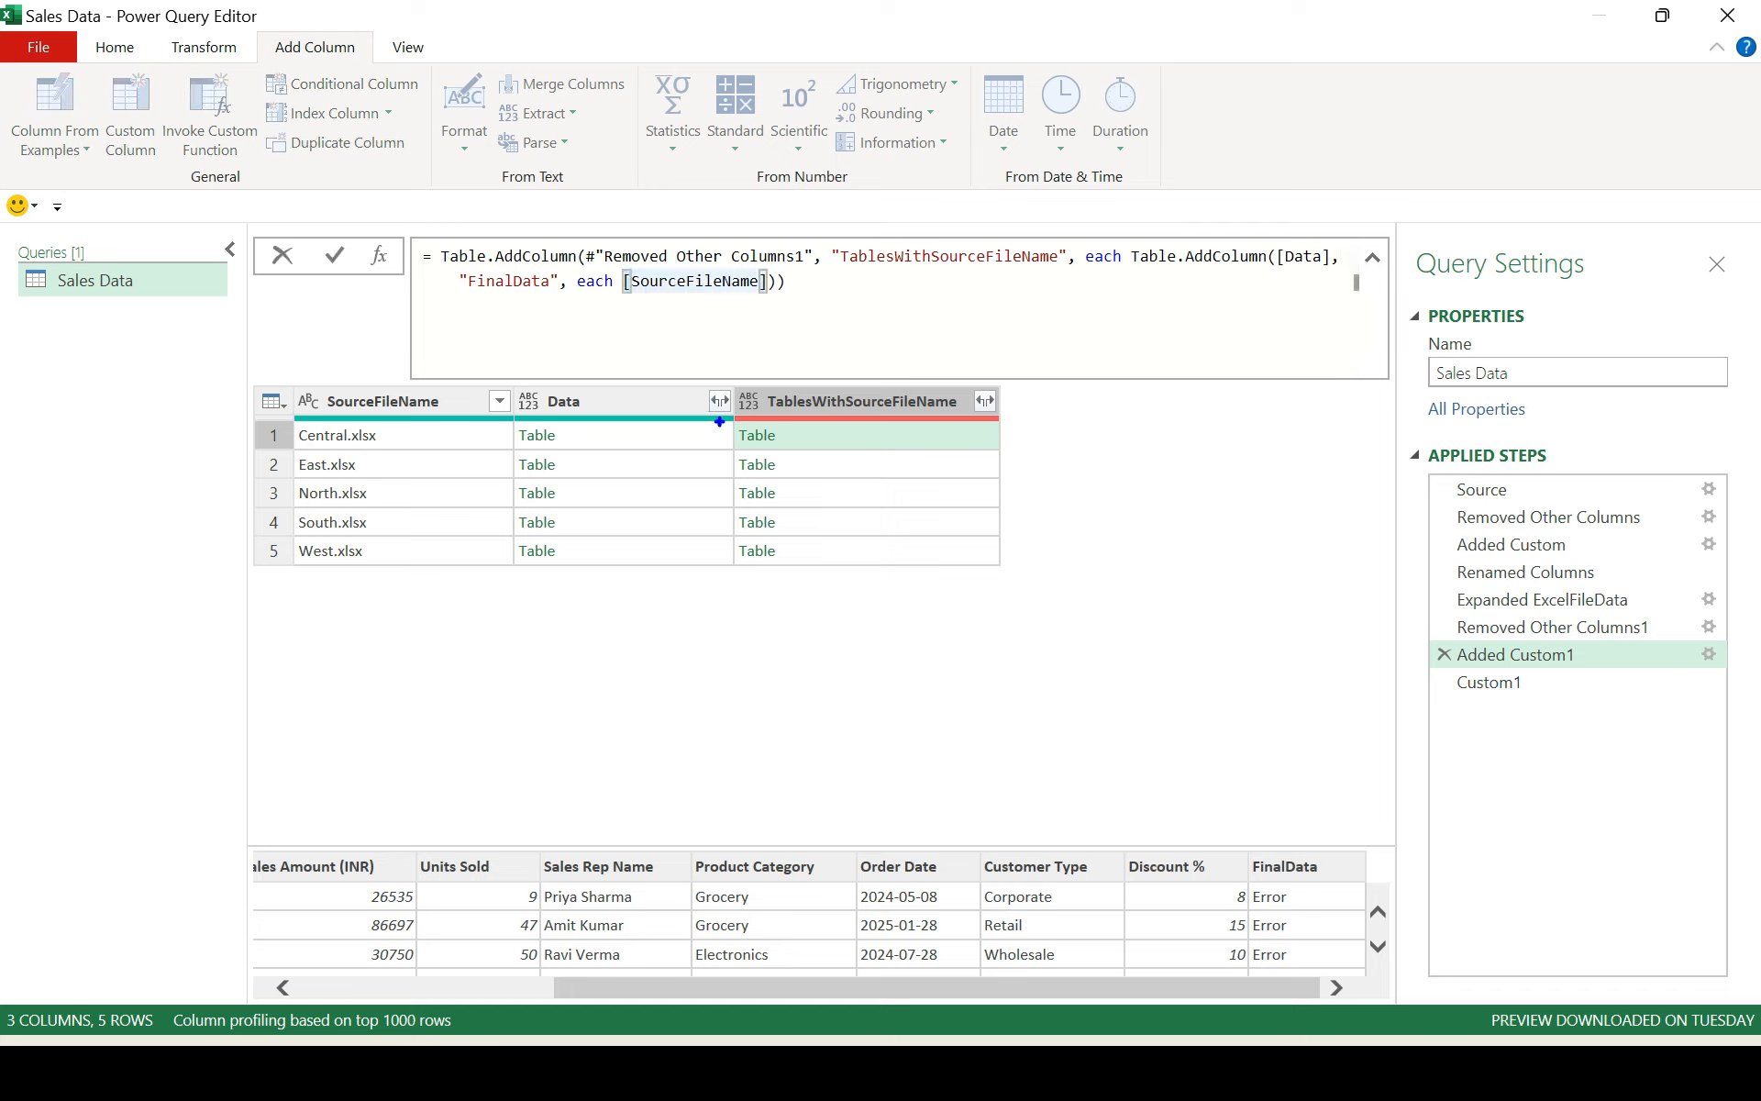
drag(718, 422, 858, 475)
drag(244, 359, 1061, 596)
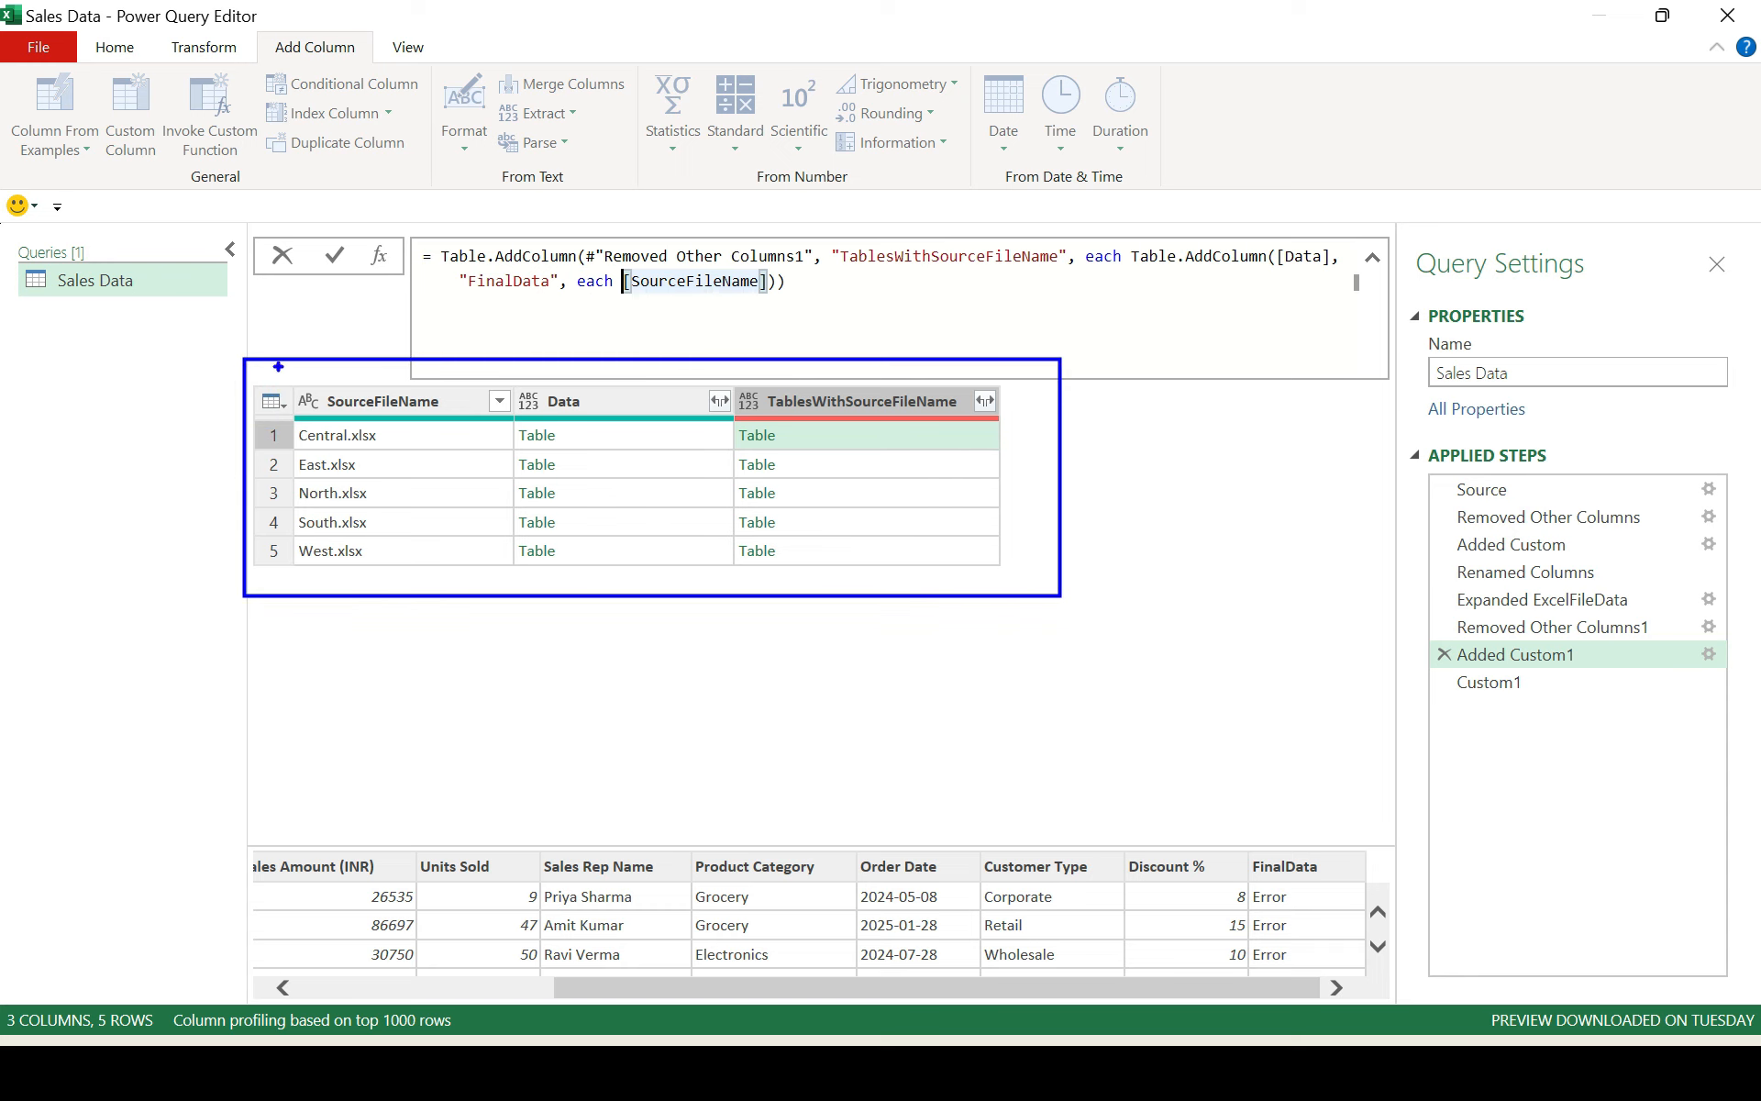
mouse_move(275, 377)
mouse_down()
mouse_move(432, 456)
mouse_move(511, 538)
mouse_move(517, 580)
mouse_up()
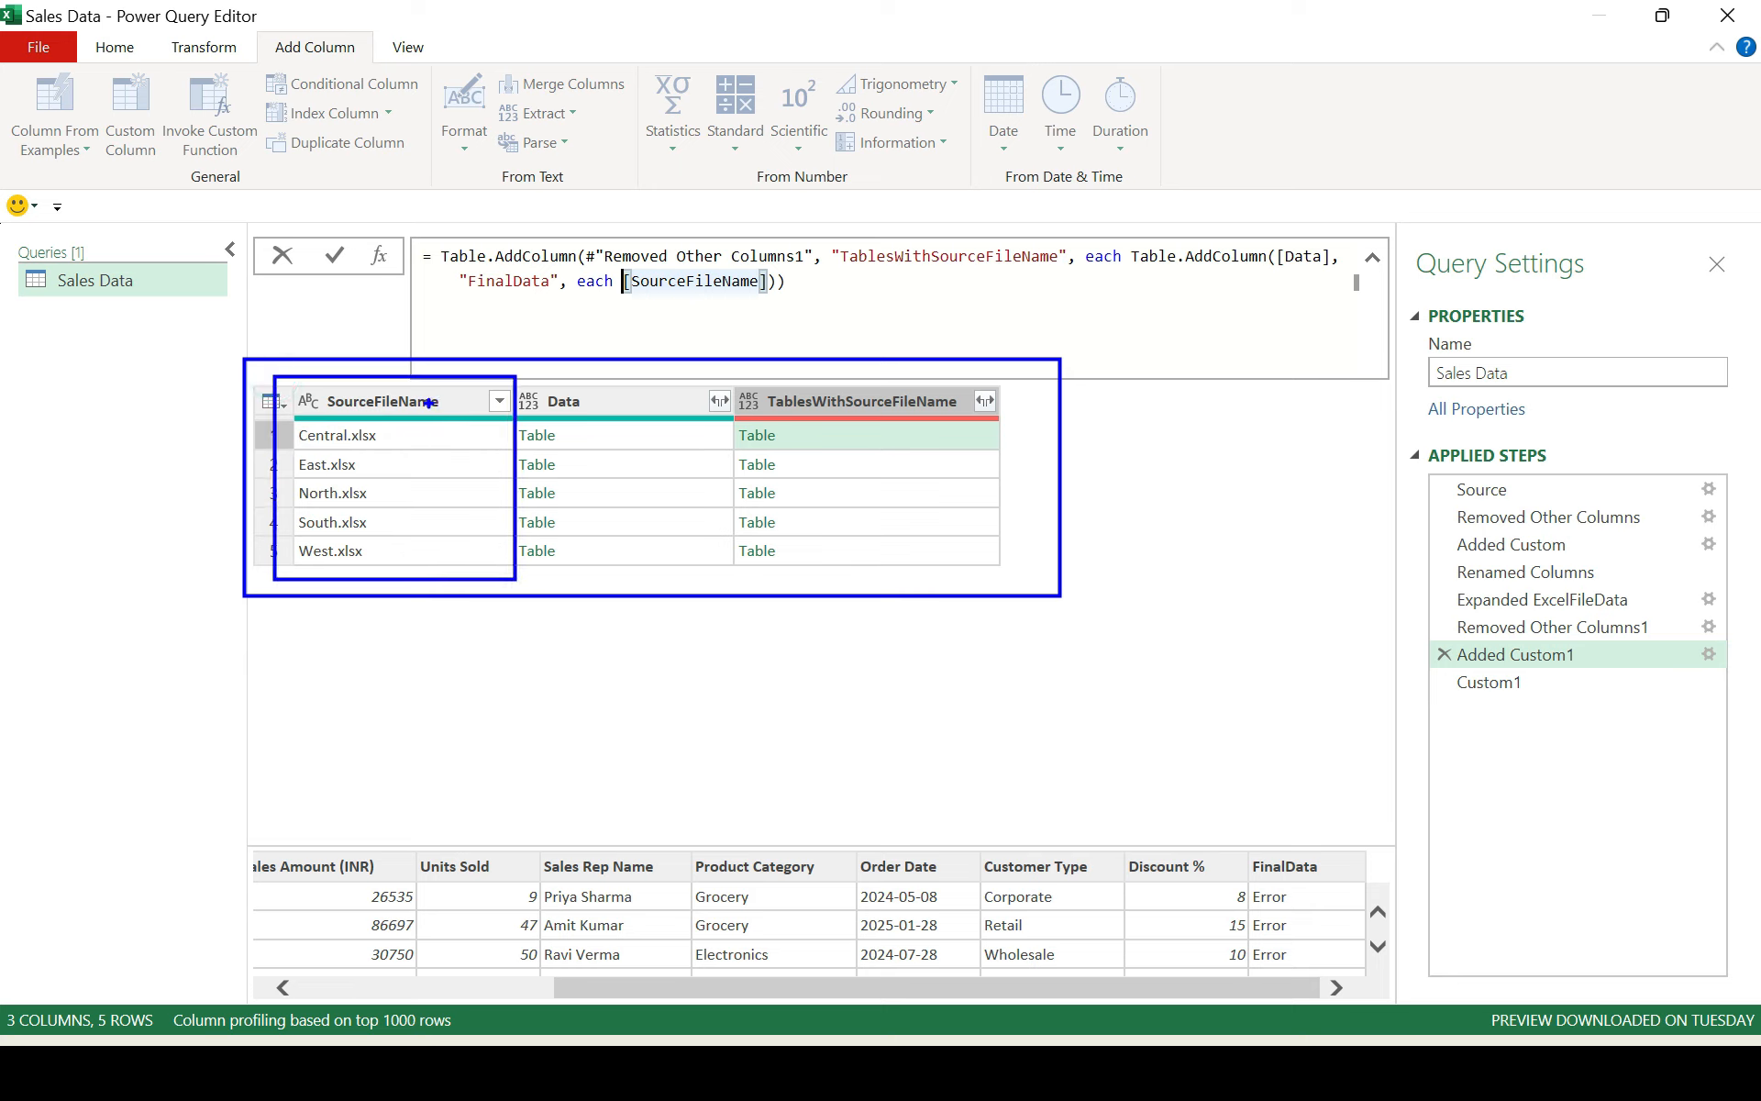
mouse_move(412, 373)
mouse_down()
mouse_move(602, 380)
mouse_move(828, 441)
mouse_up()
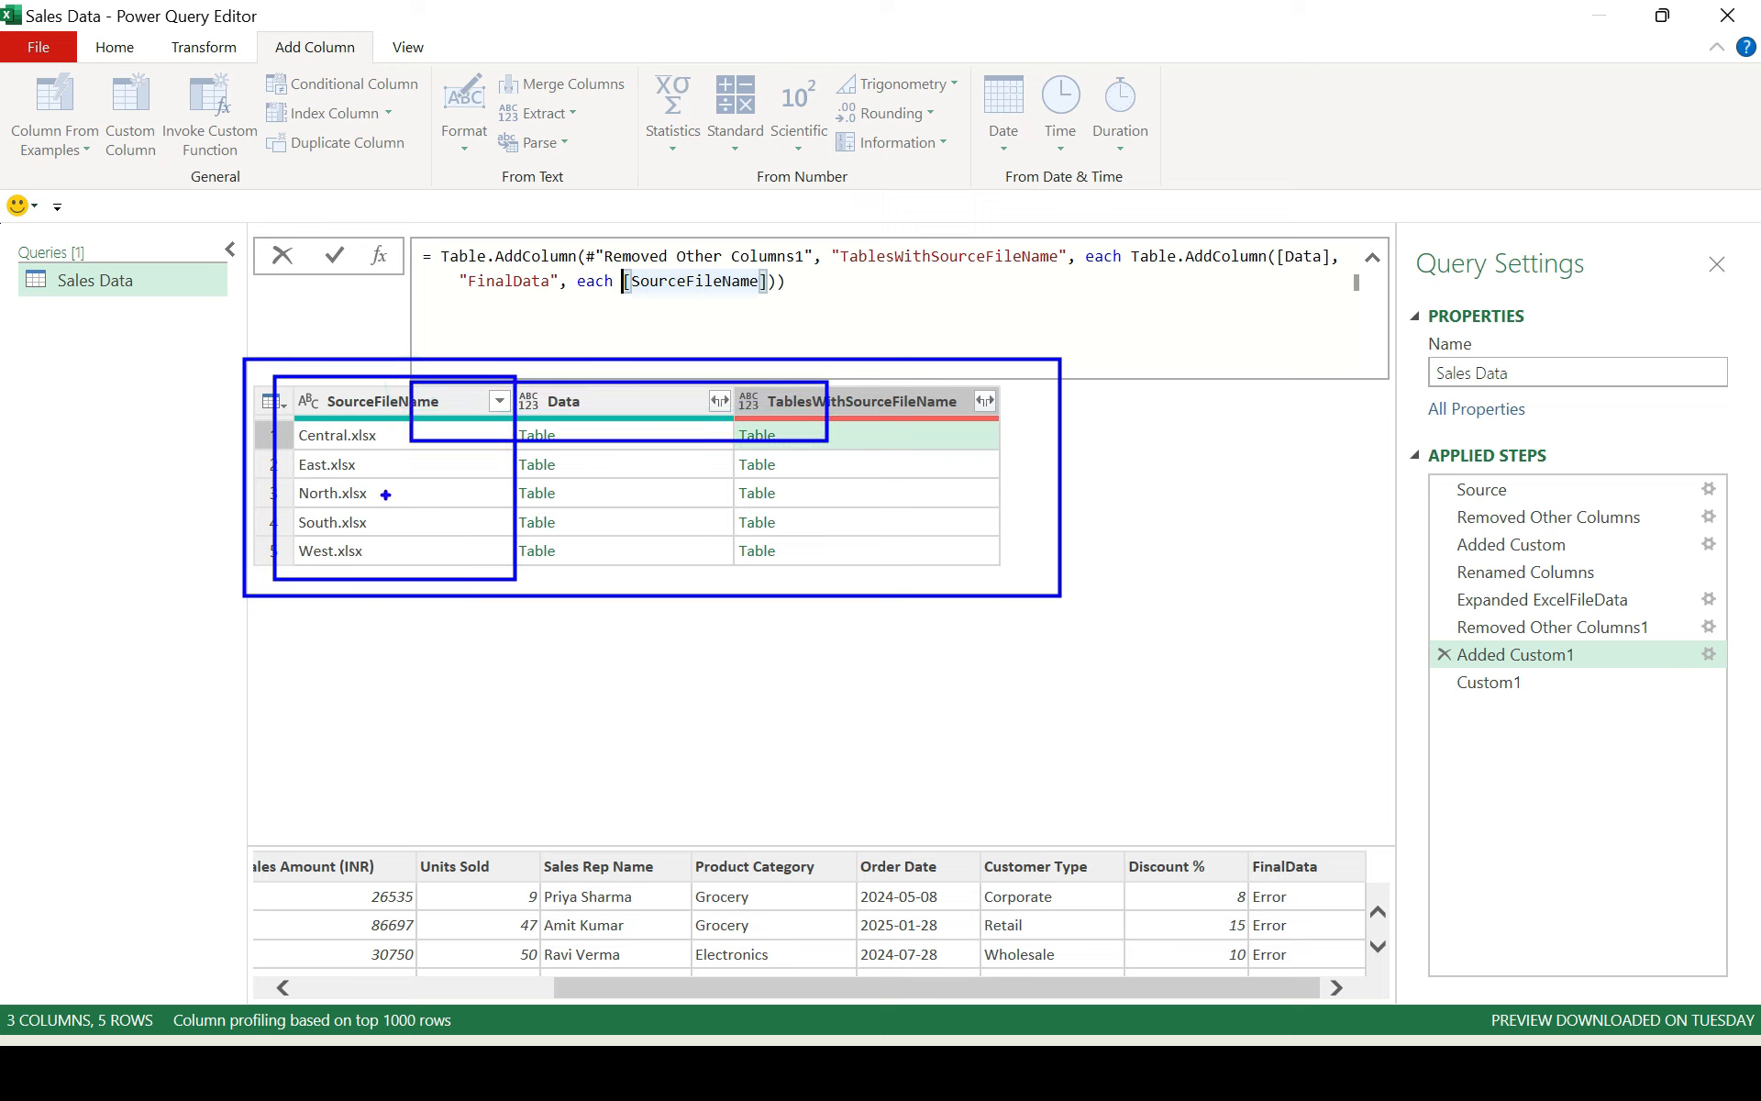
drag(385, 494, 804, 510)
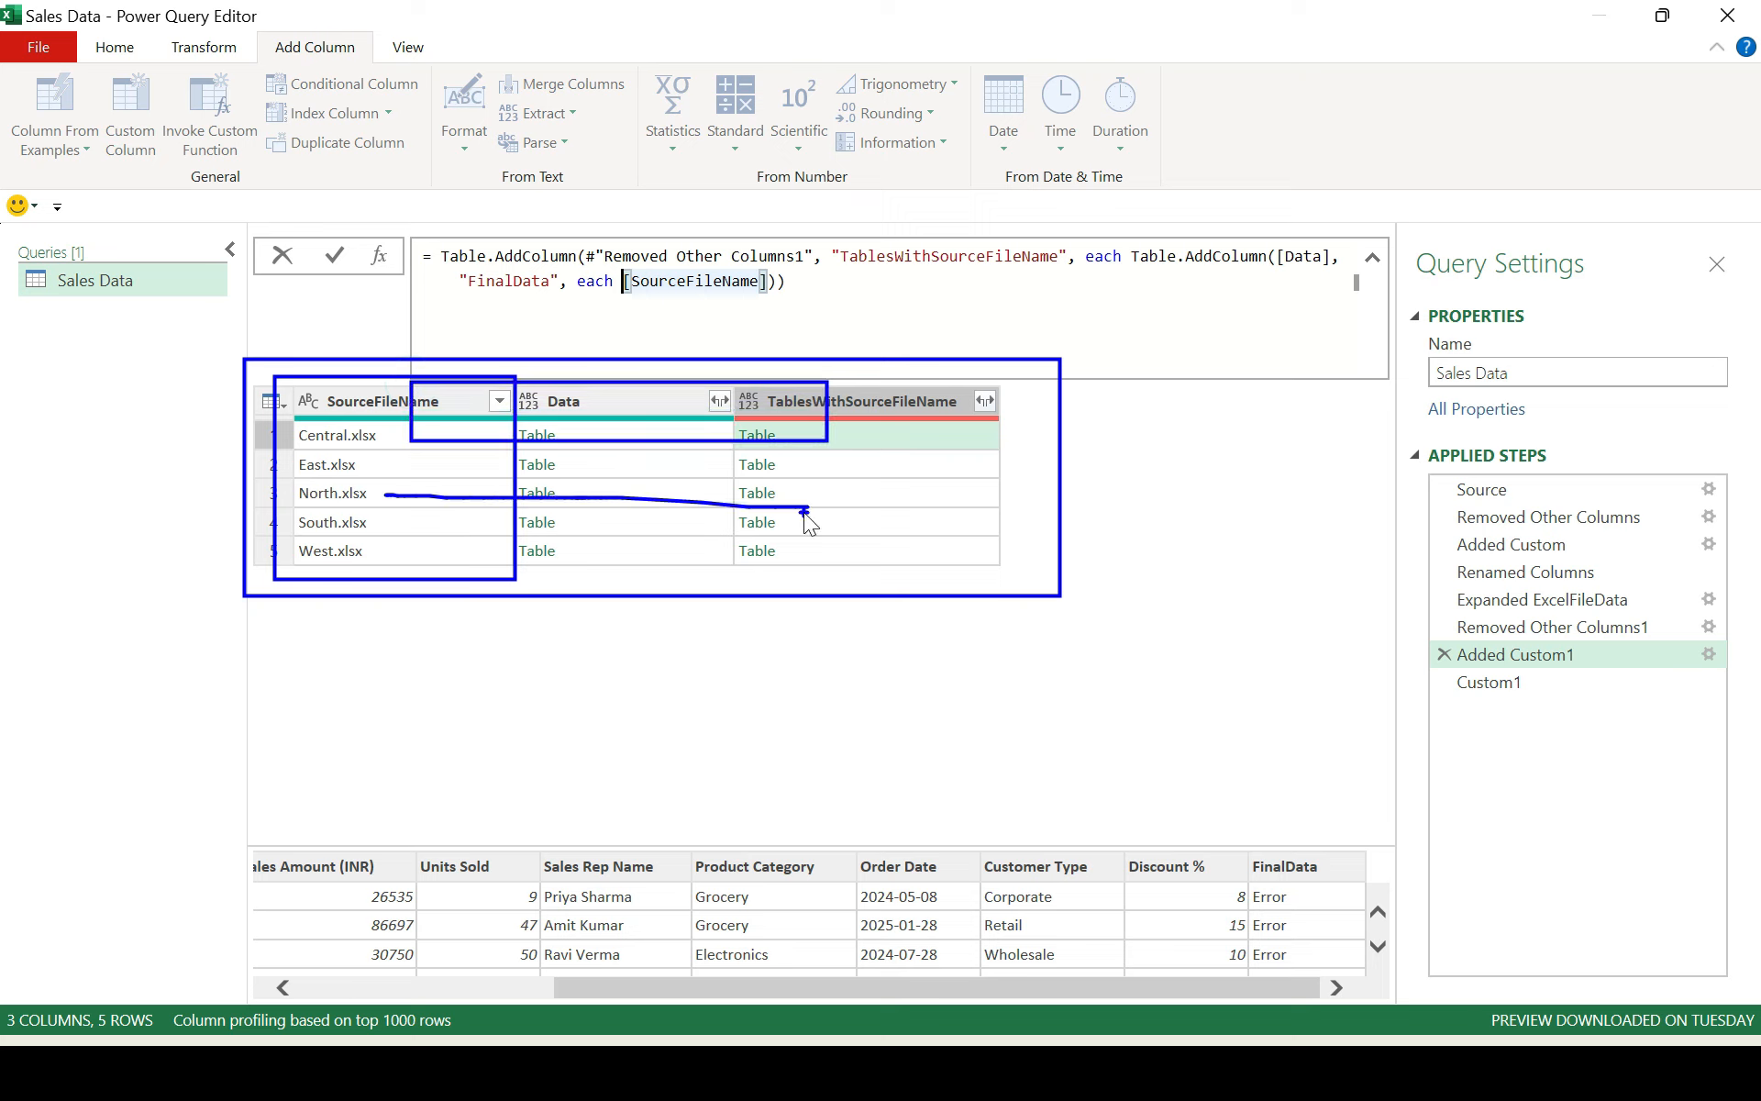
key(Escape)
Replace the inner each keyword before [SourceFileName] with the custom function notation (x)=>.
click(1103, 257)
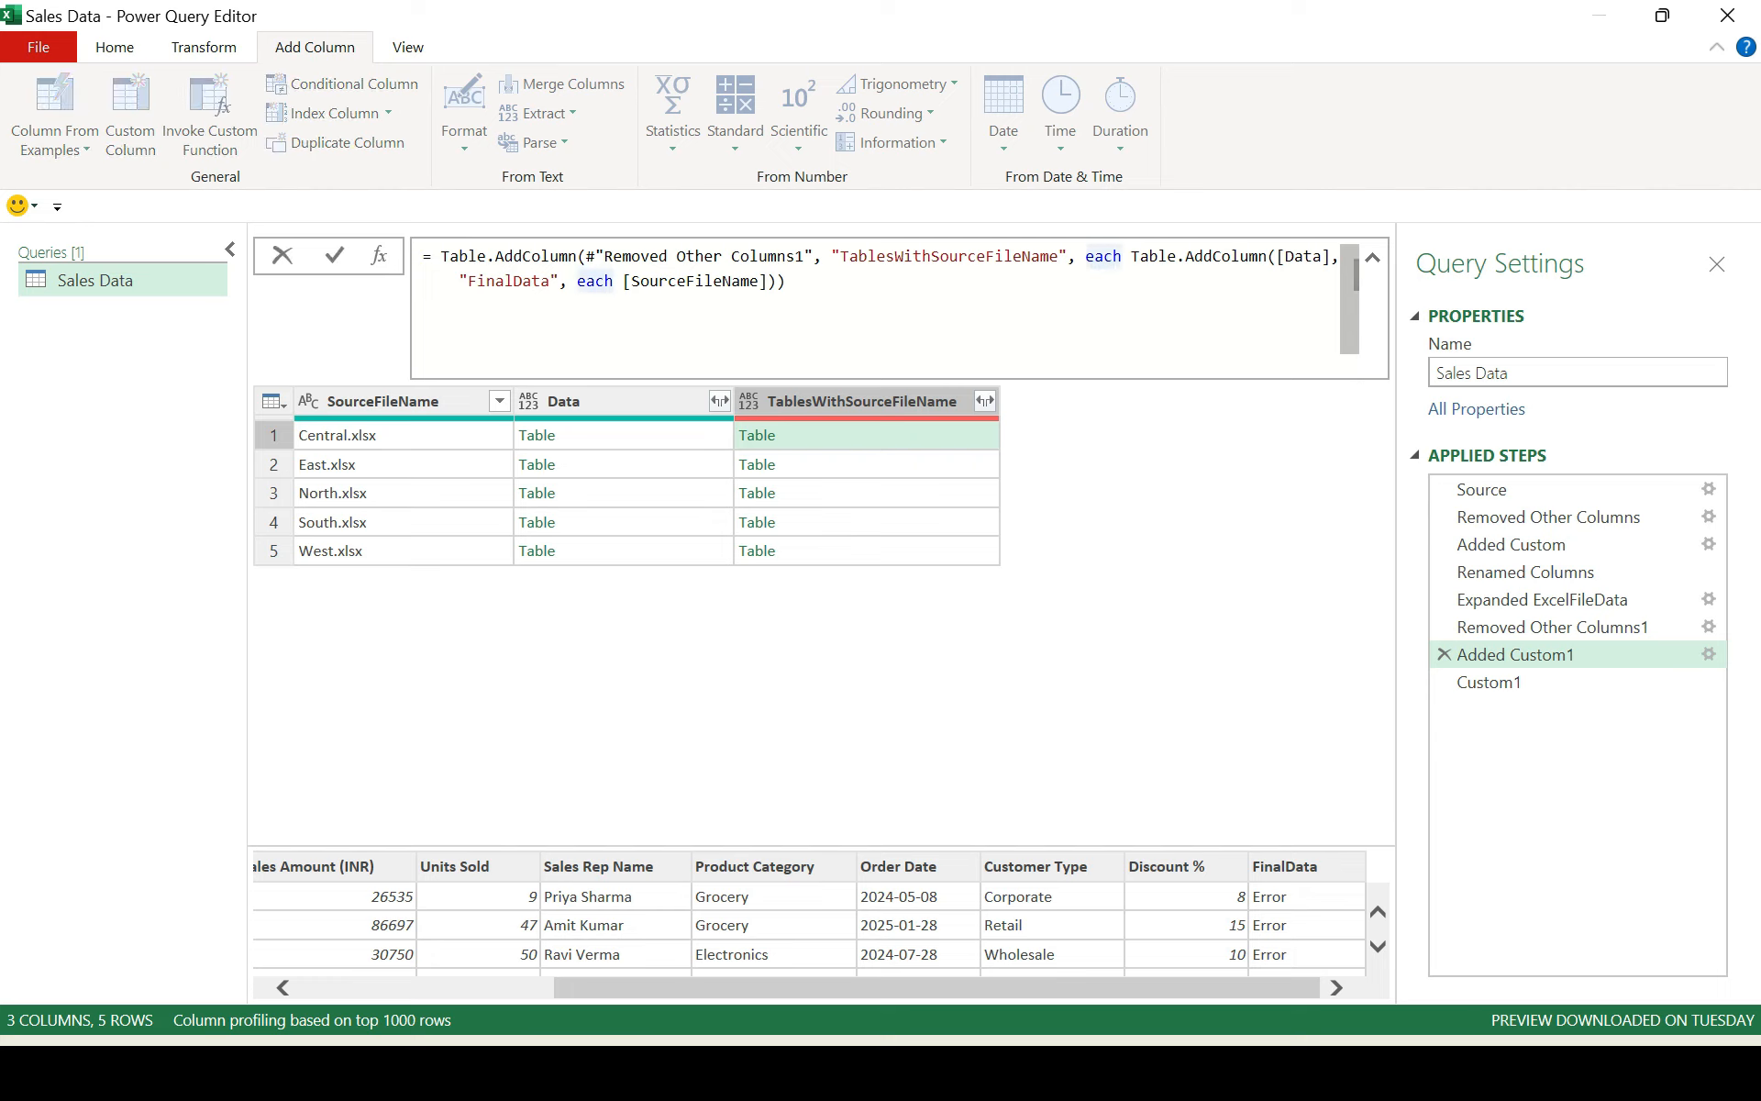
click(613, 280)
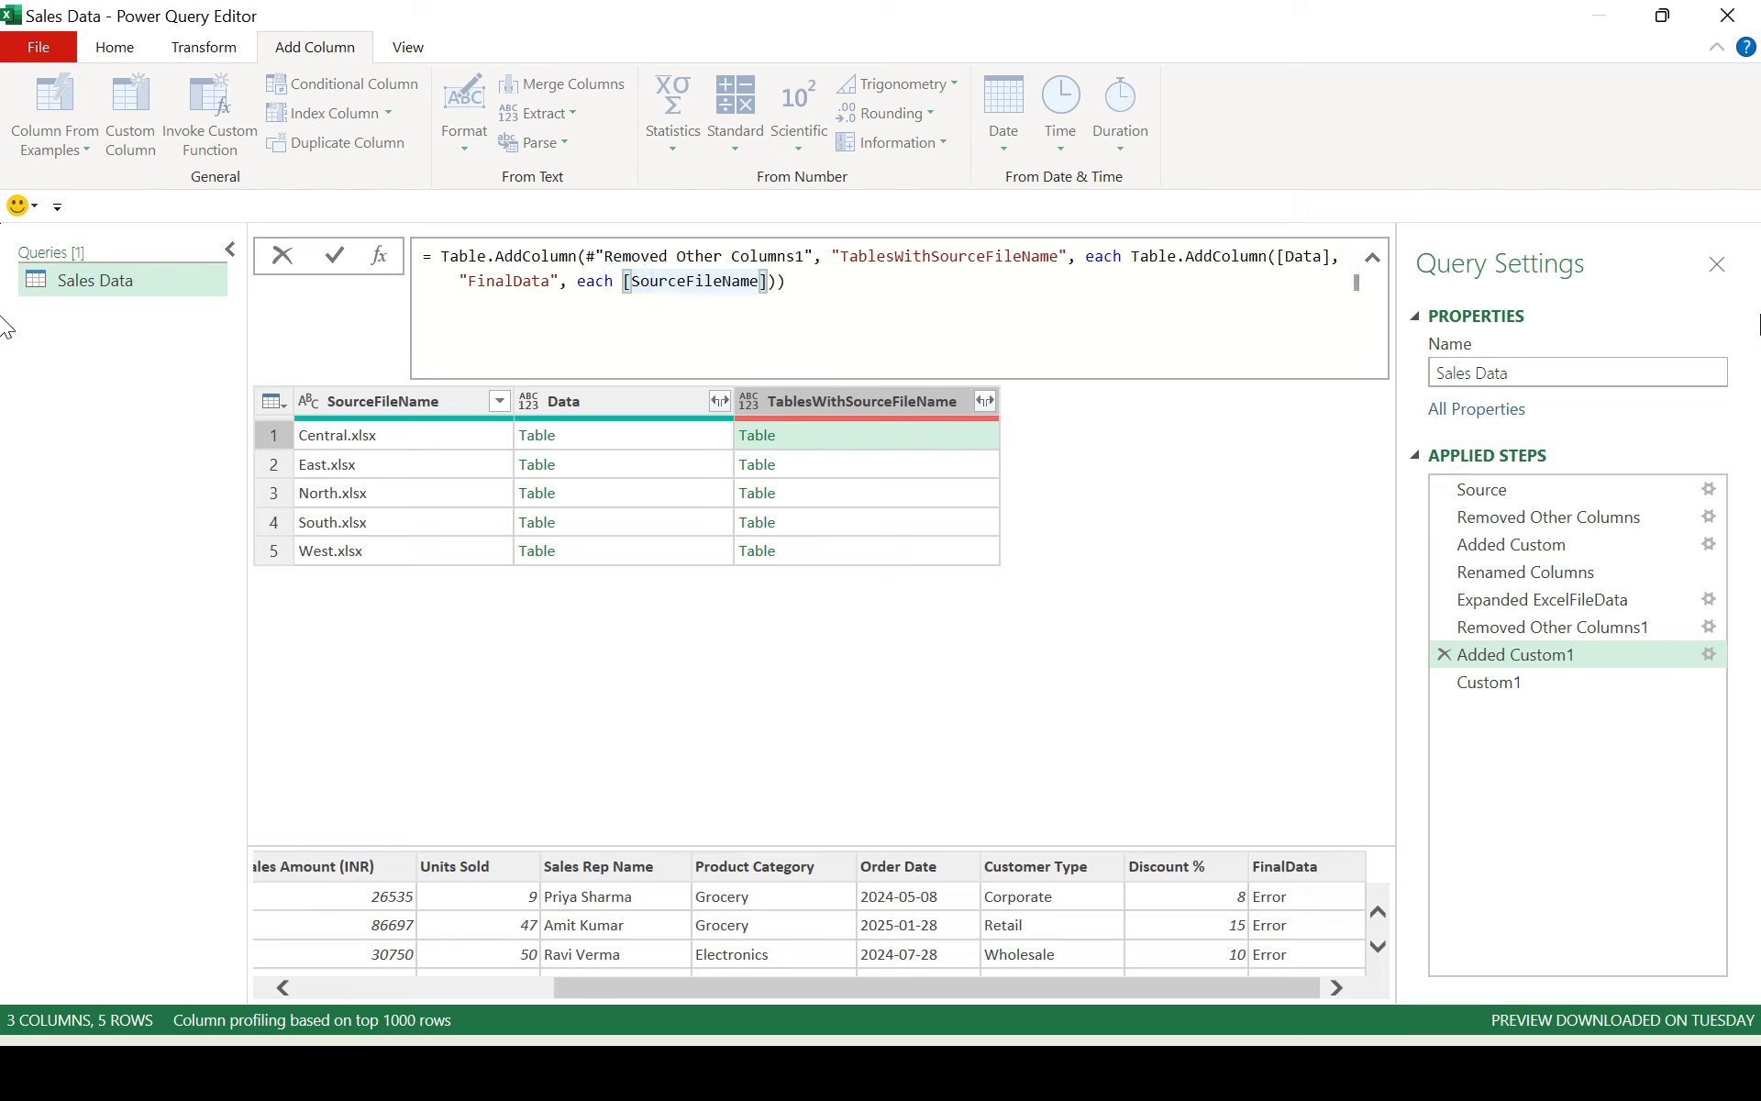
key(ctrl+shift+Left)
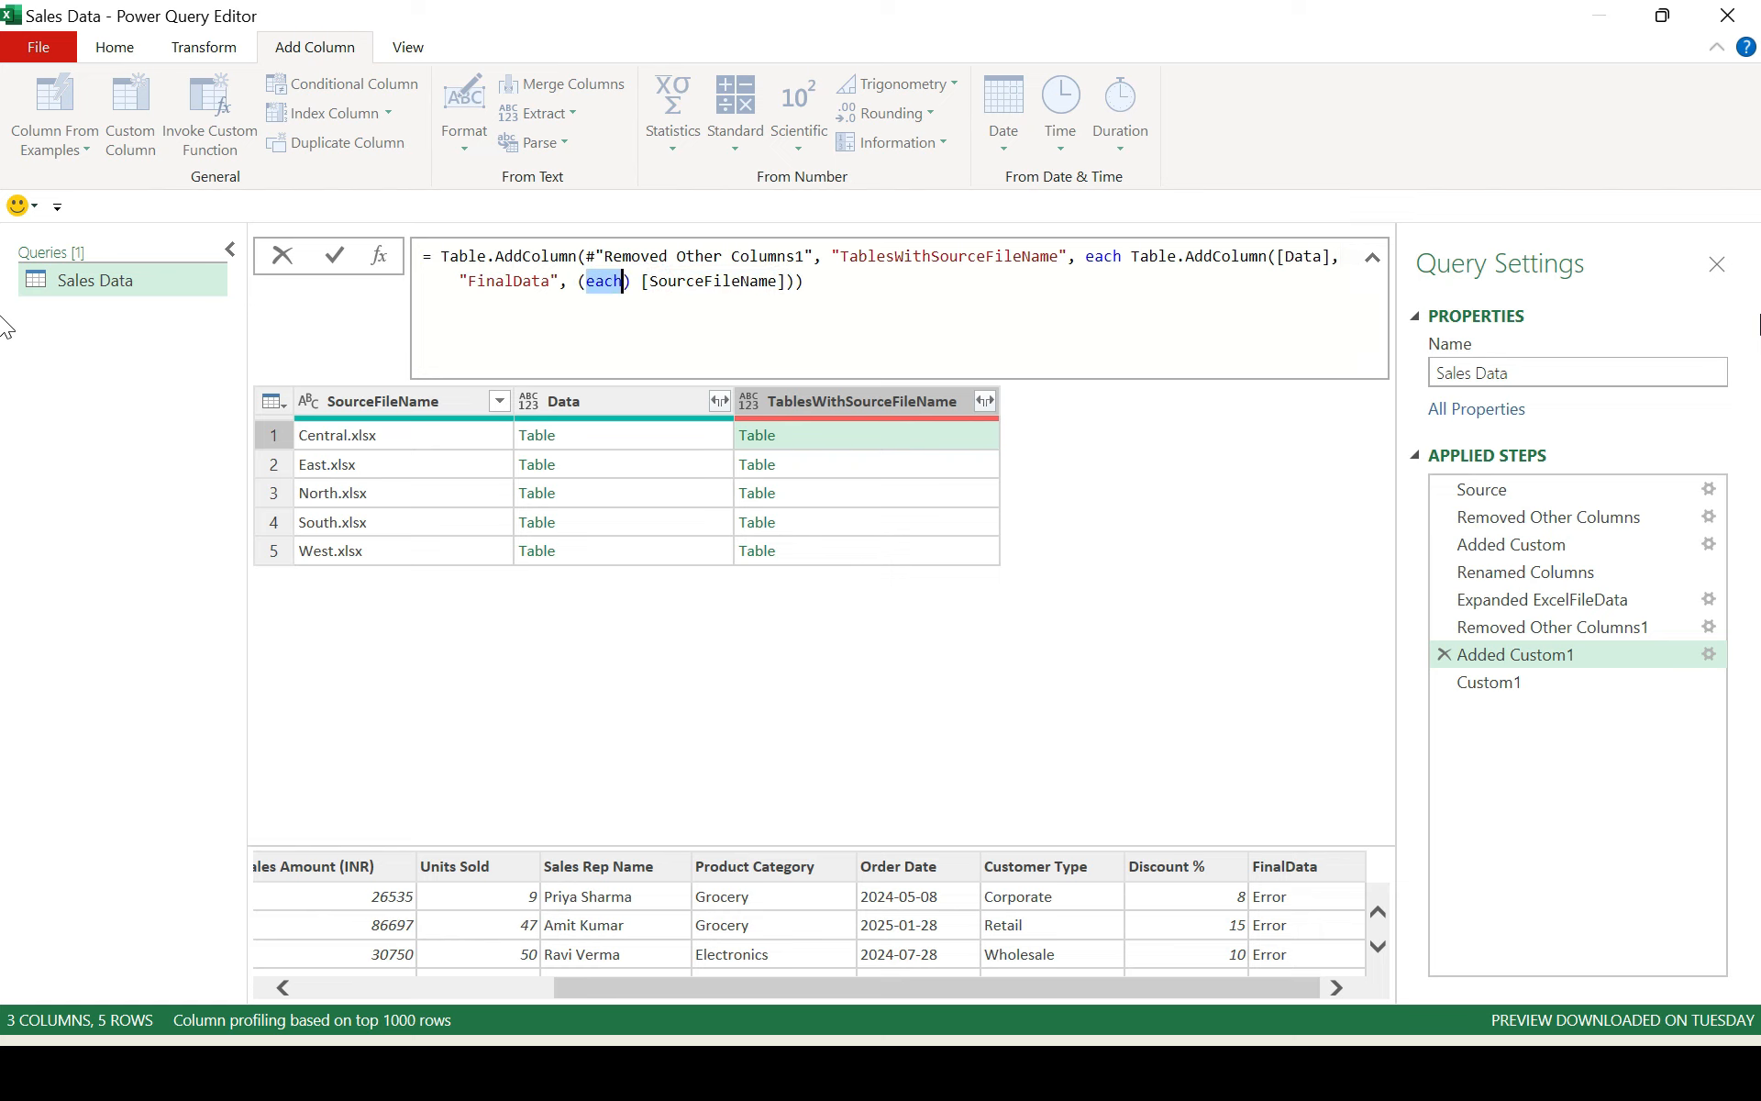
text(())
key(Left)
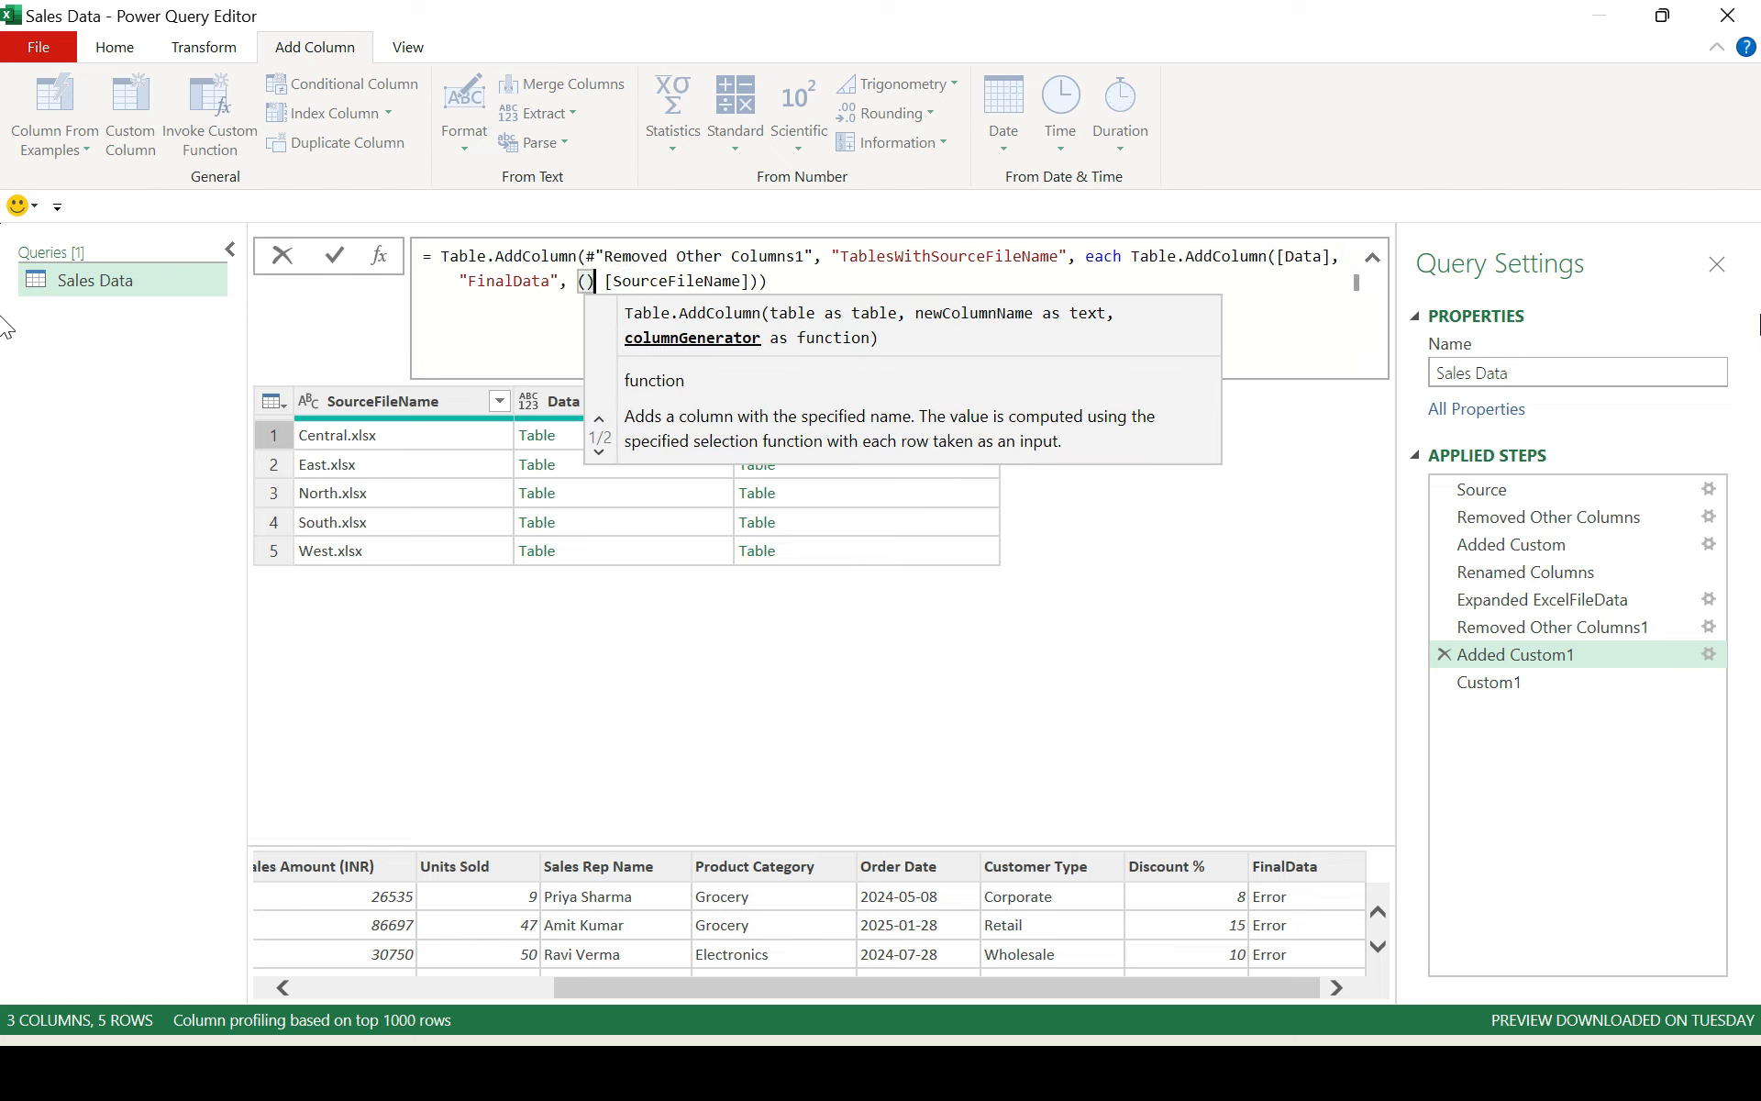
text(x)
key(Escape)
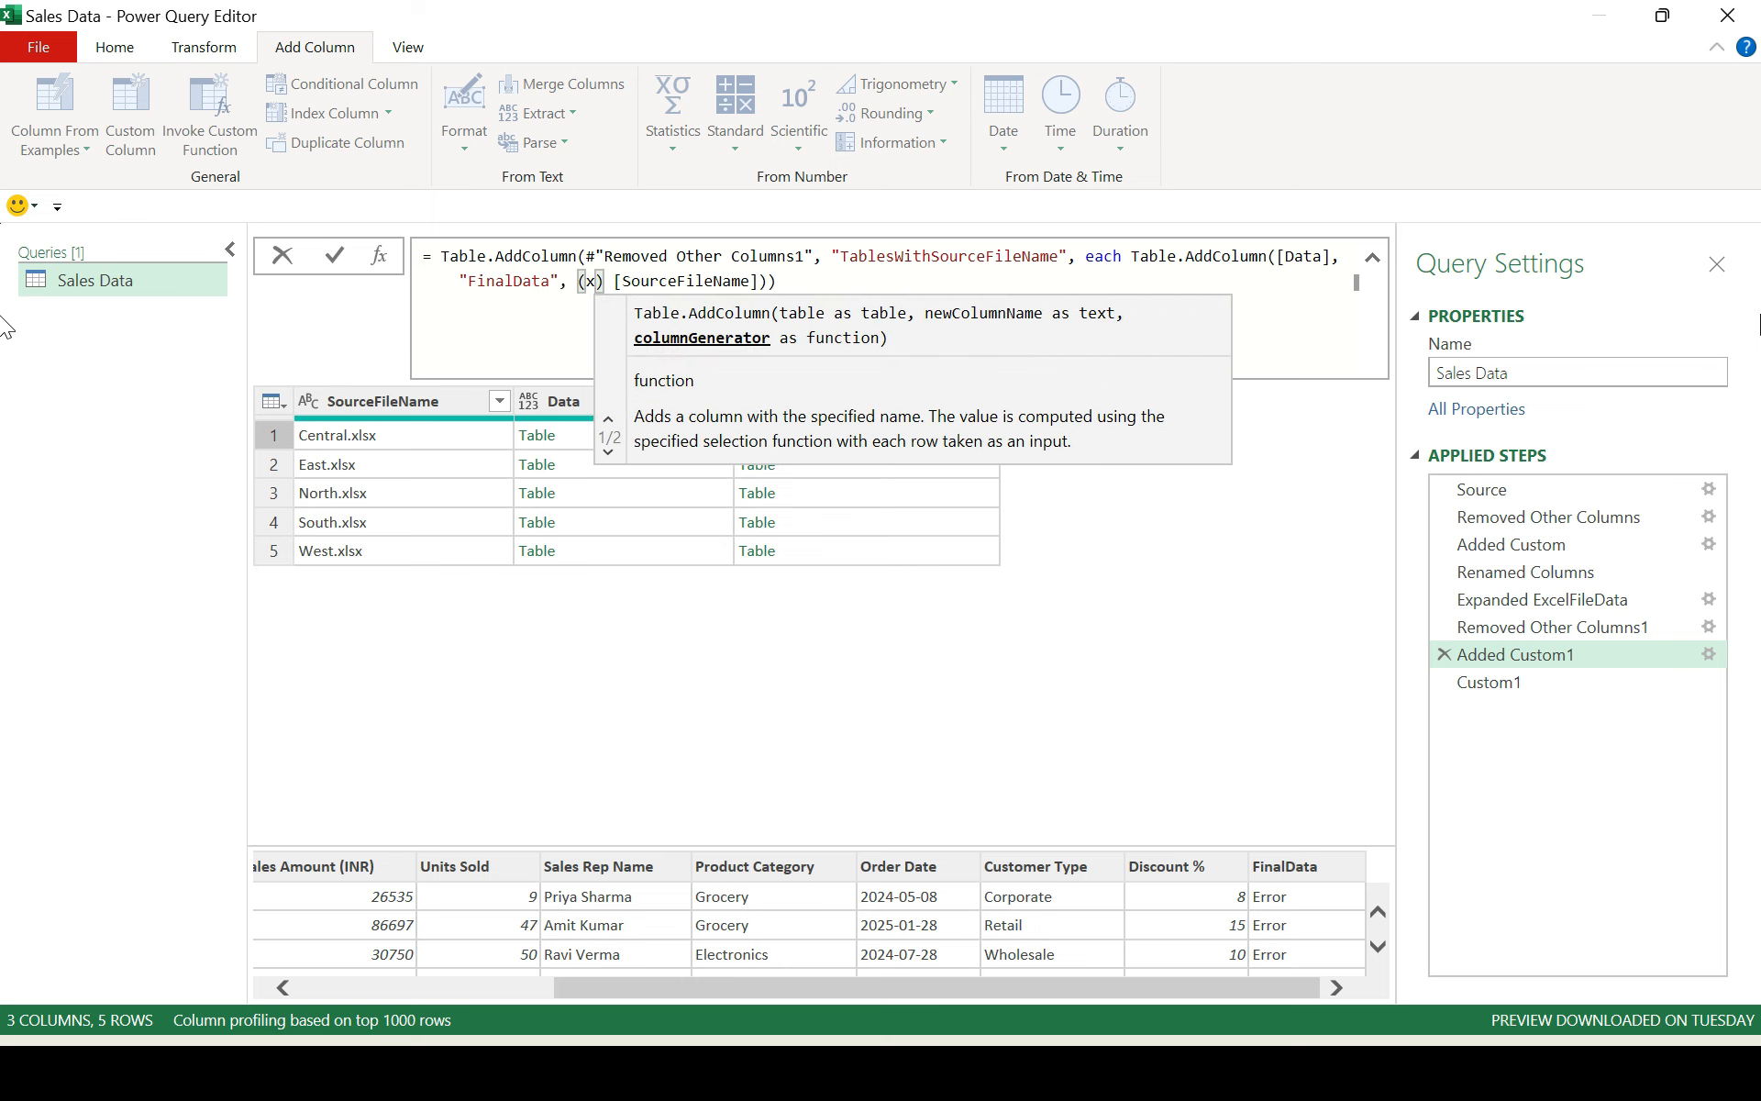
text(=>)
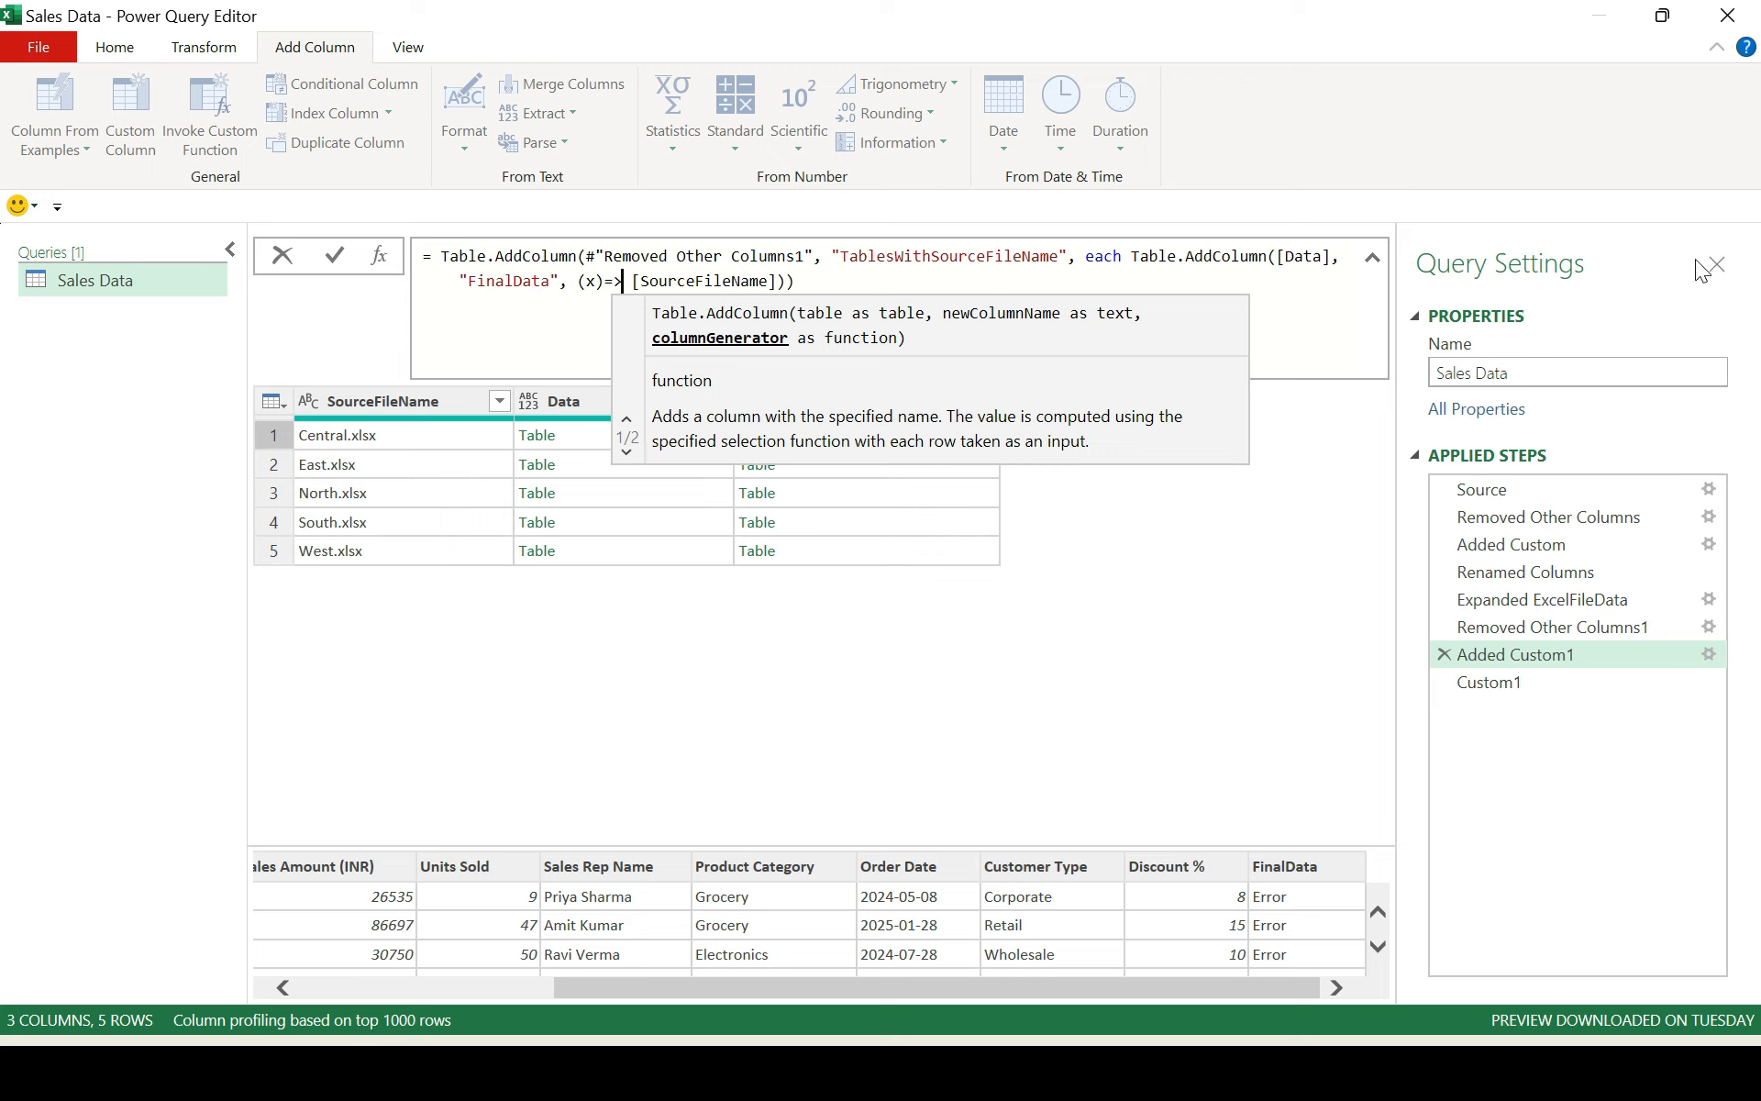
Prefix [SourceFileName] with an underscore so the inner function reads (x)=> _[SourceFileName], and apply the formula.
click(568, 280)
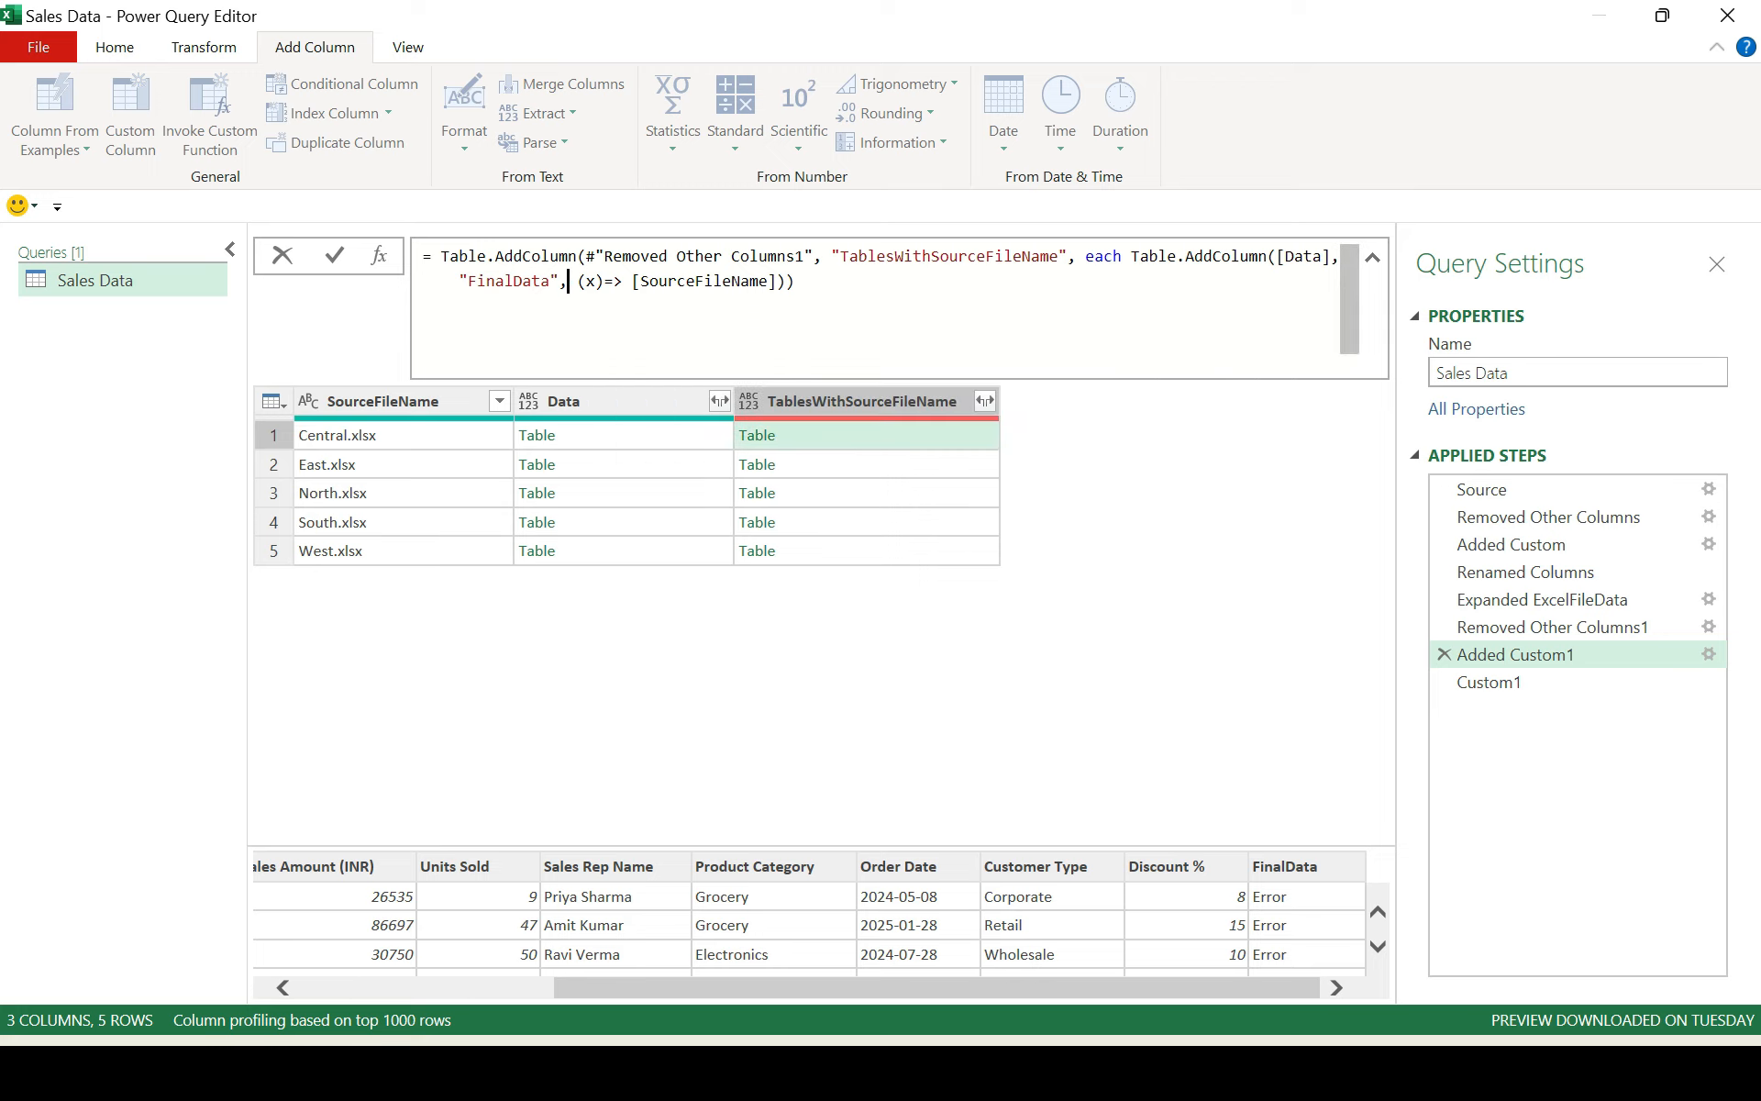
click(617, 280)
click(631, 280)
drag(631, 281, 770, 280)
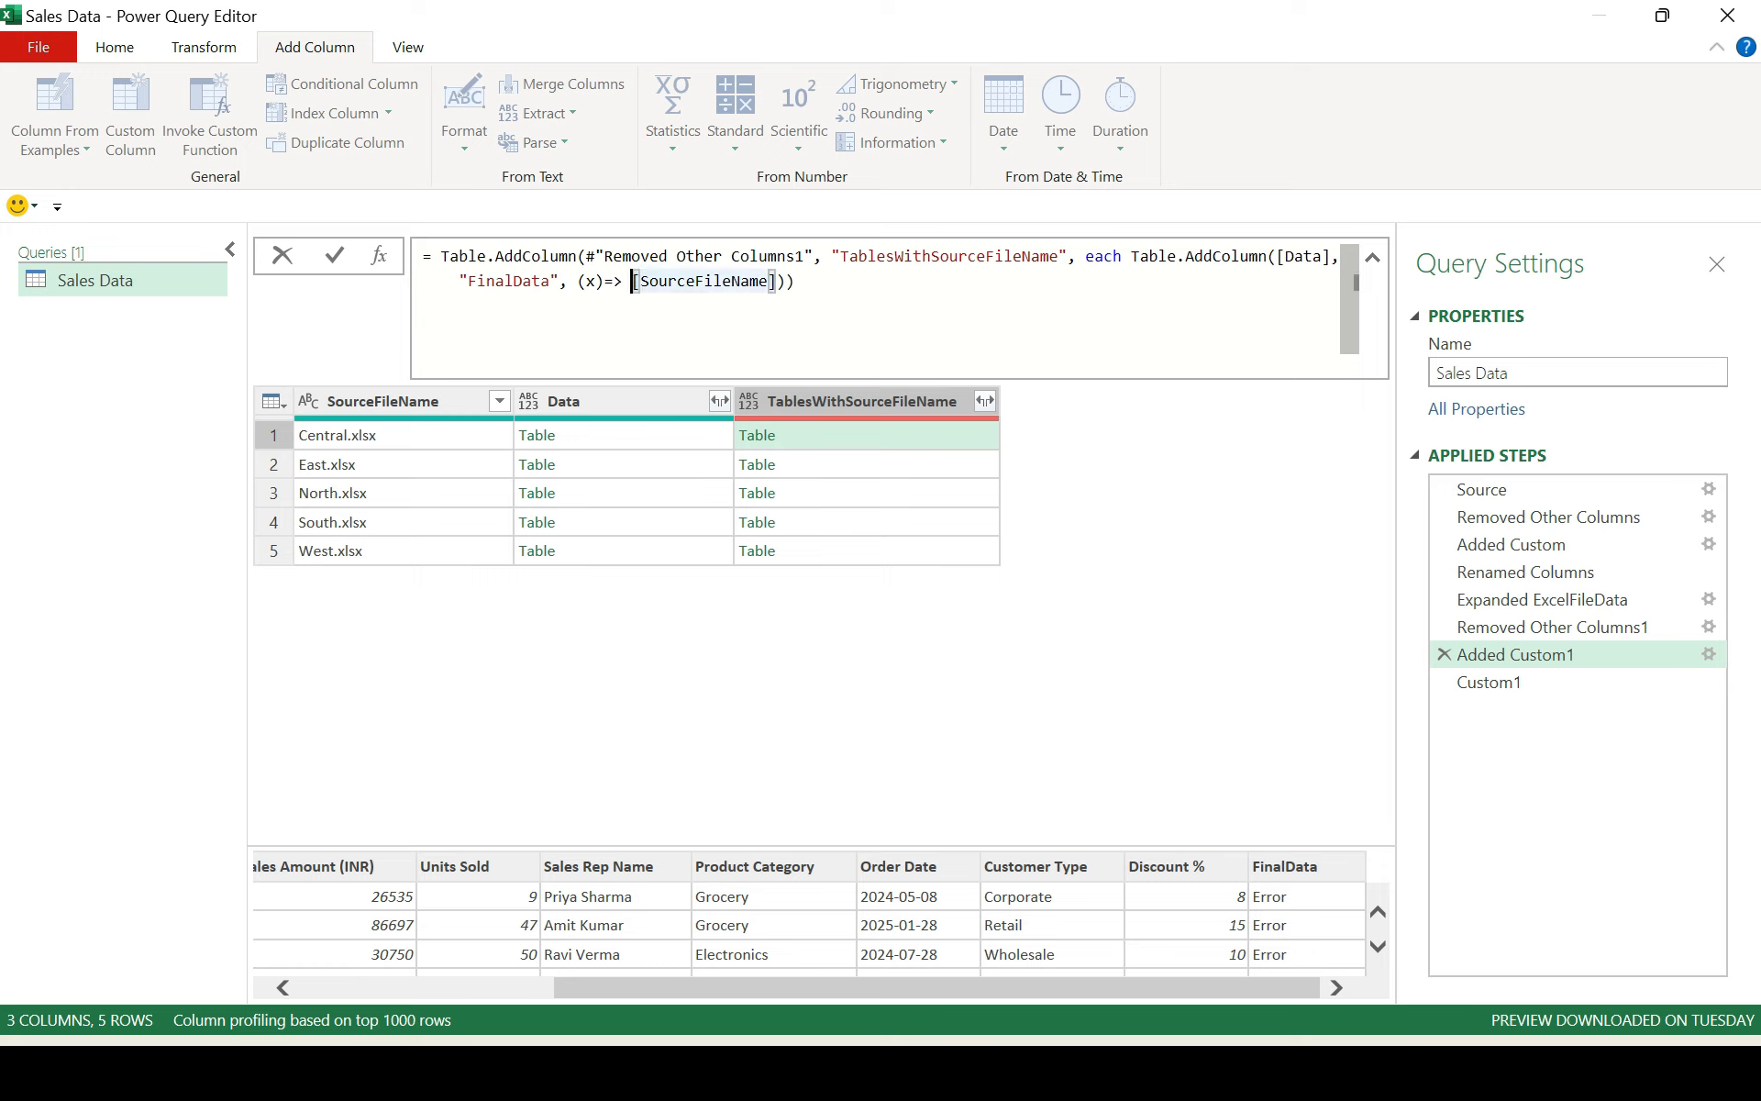
text(_)
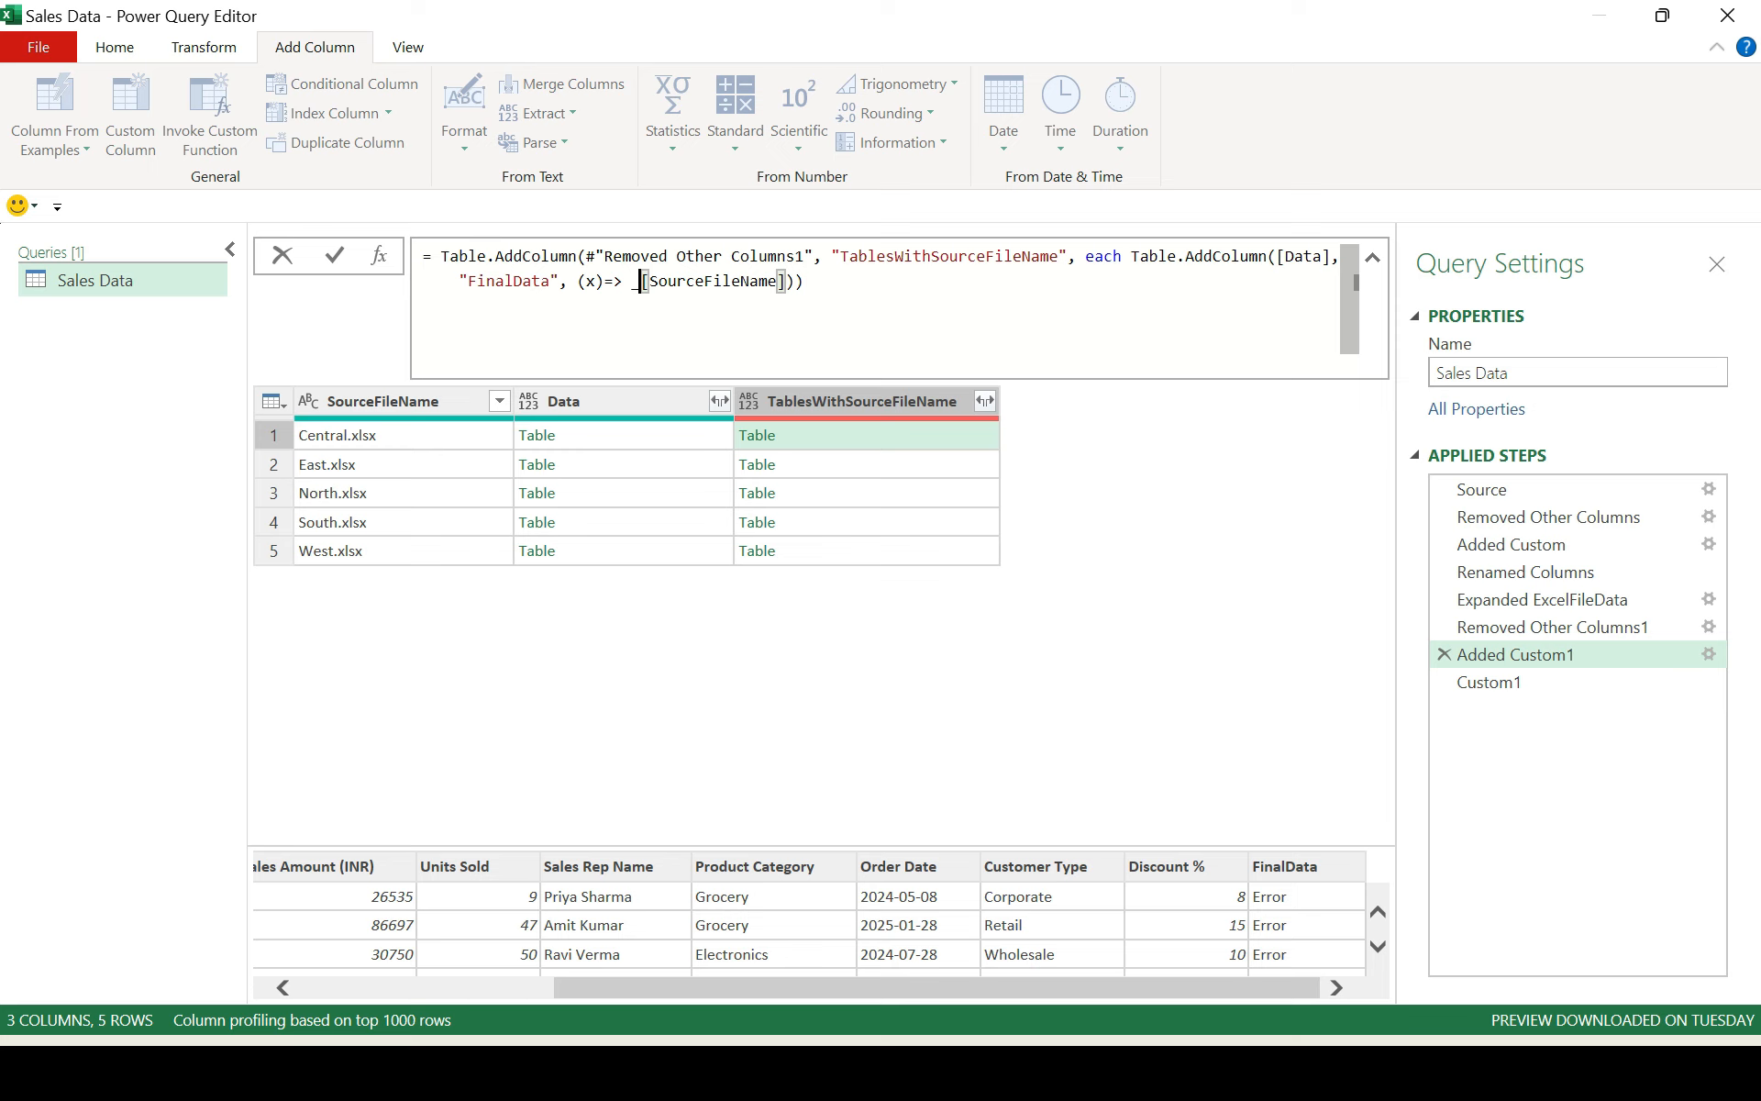
click(777, 298)
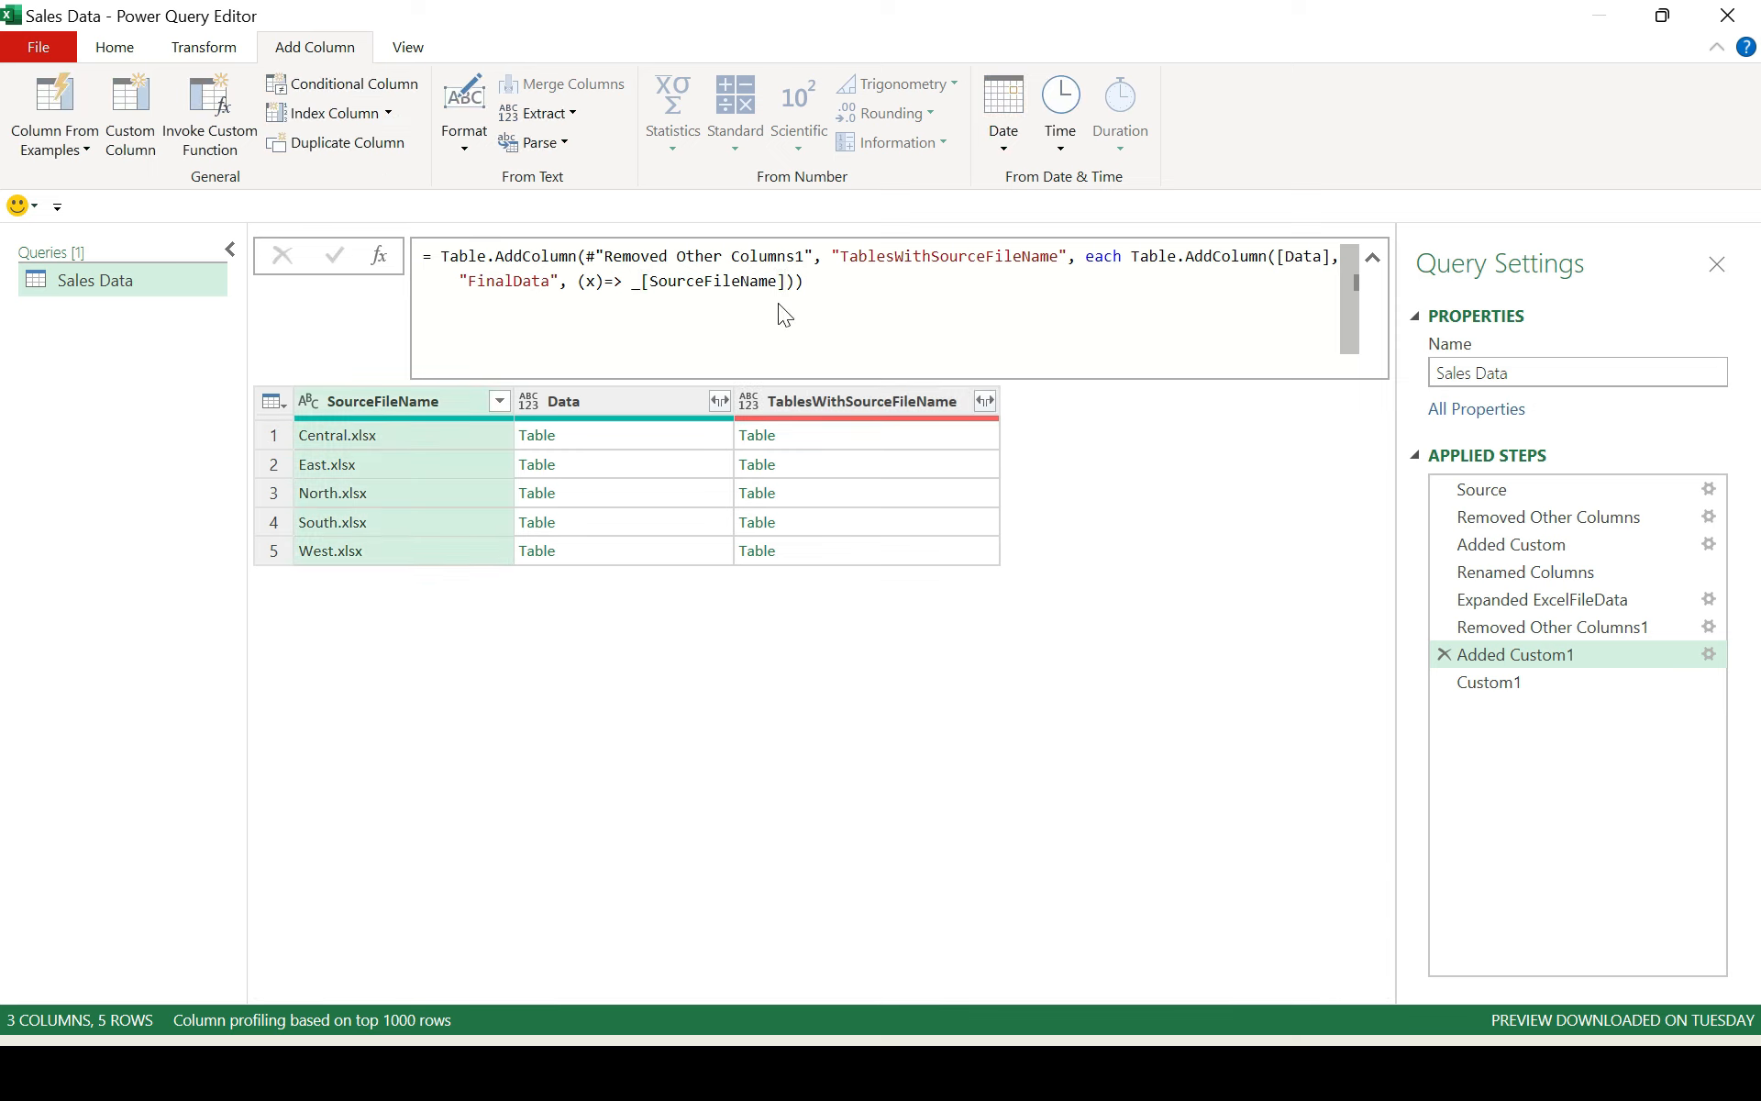
Check the FinalData column in the Central.xlsx nested table and highlight the (x)=> _[SourceFileName] part of the formula.
click(815, 442)
drag(843, 987, 1246, 1018)
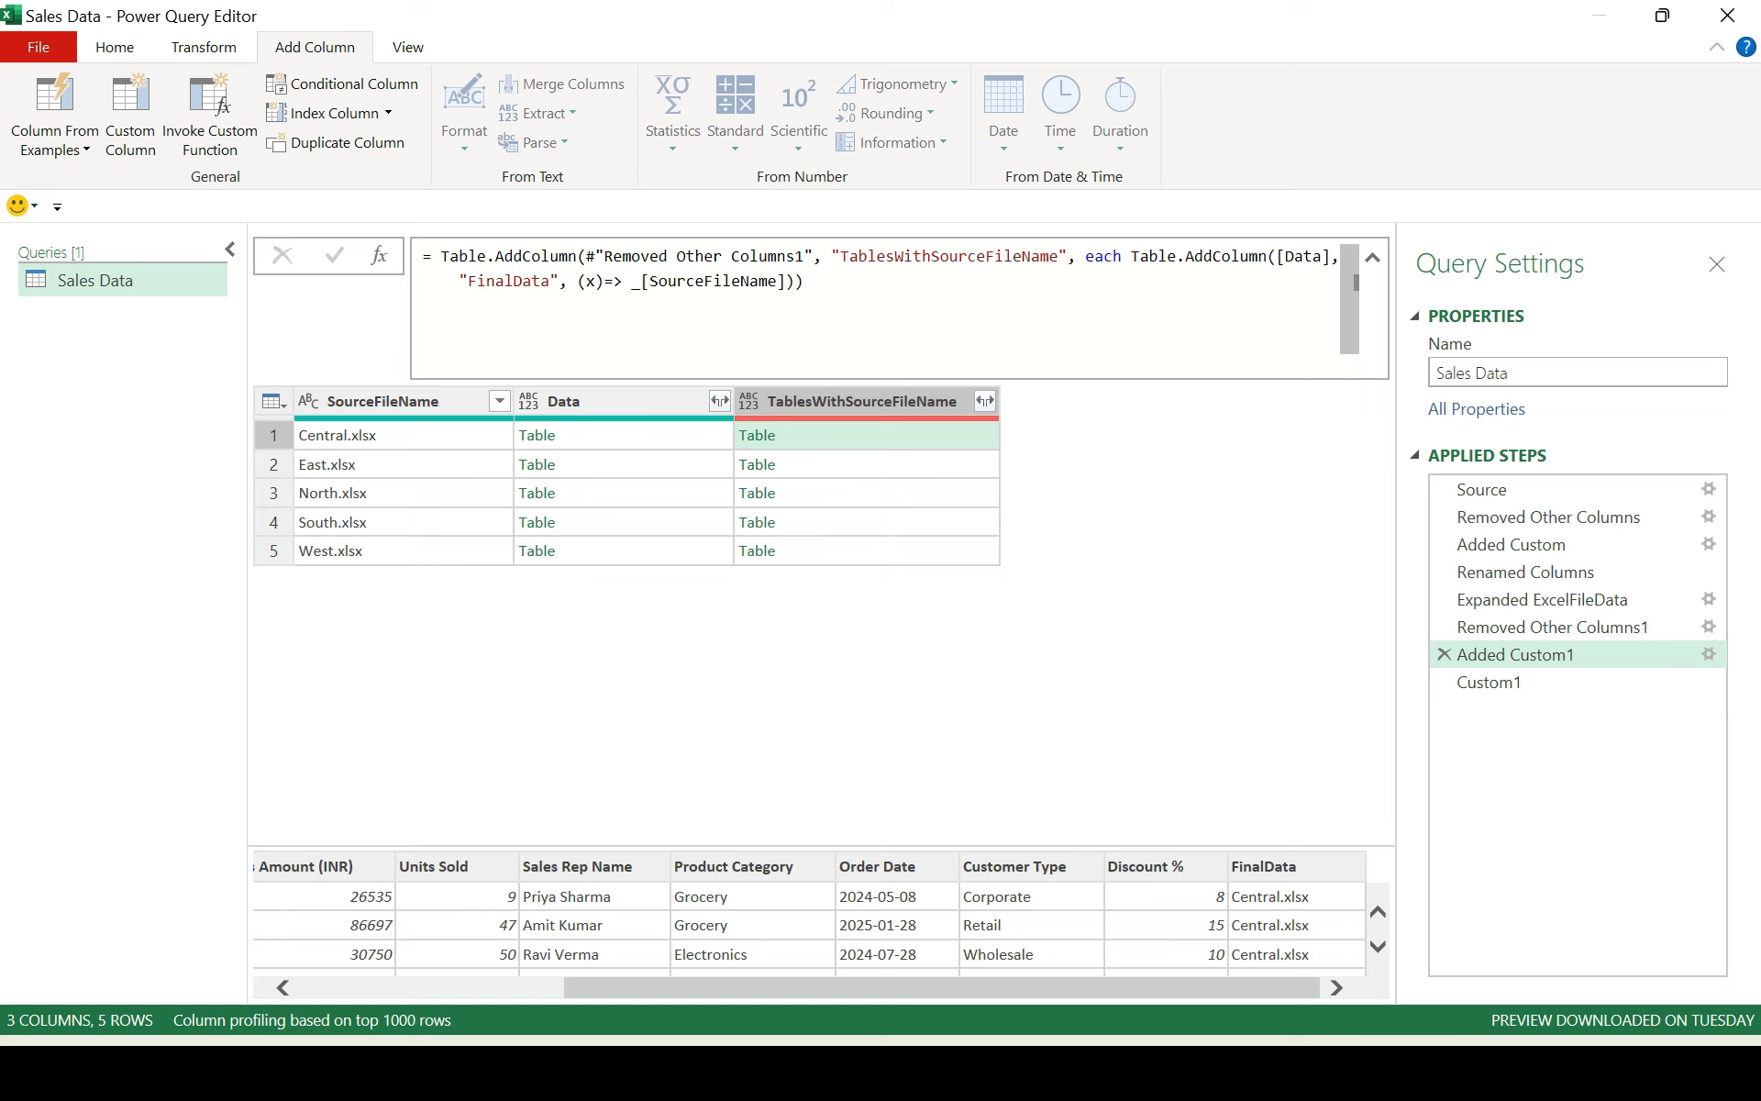
click(578, 281)
key(shift+End)
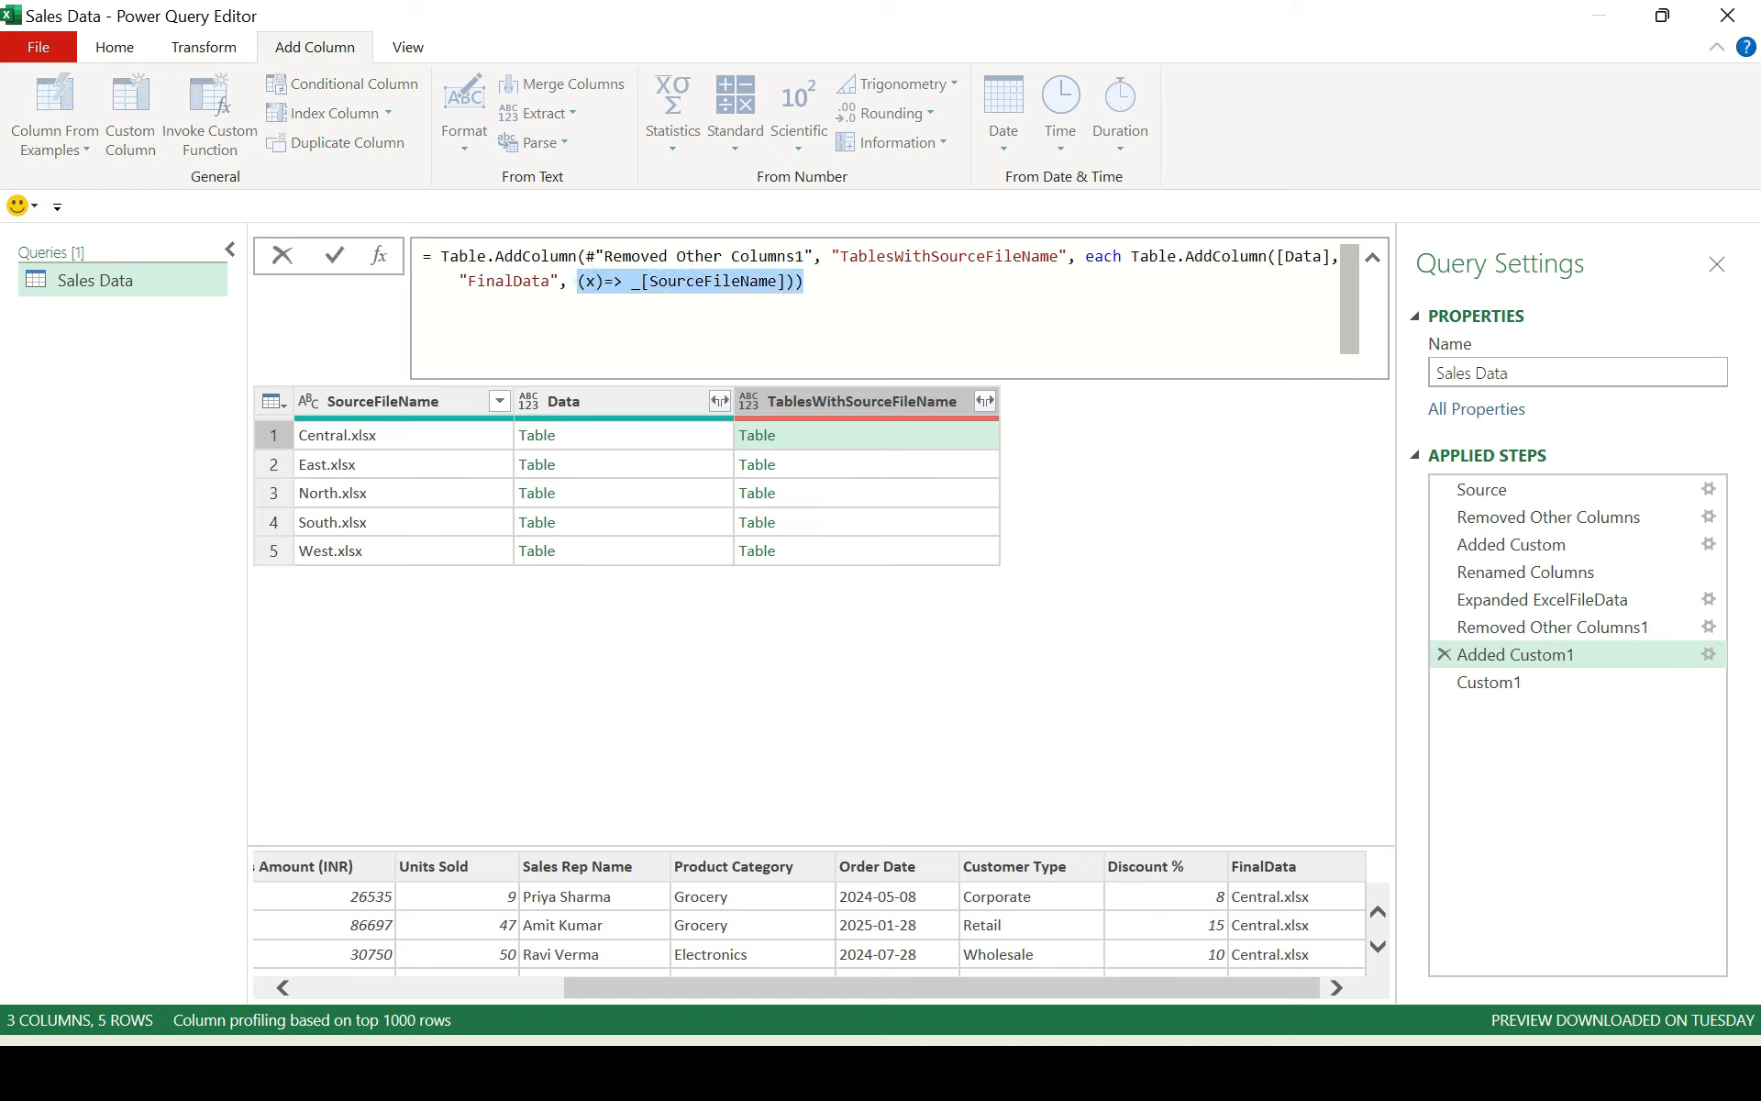
Examine the outer each keyword and the underscore before [SourceFileName] in the Added Custom1 formula.
click(1086, 256)
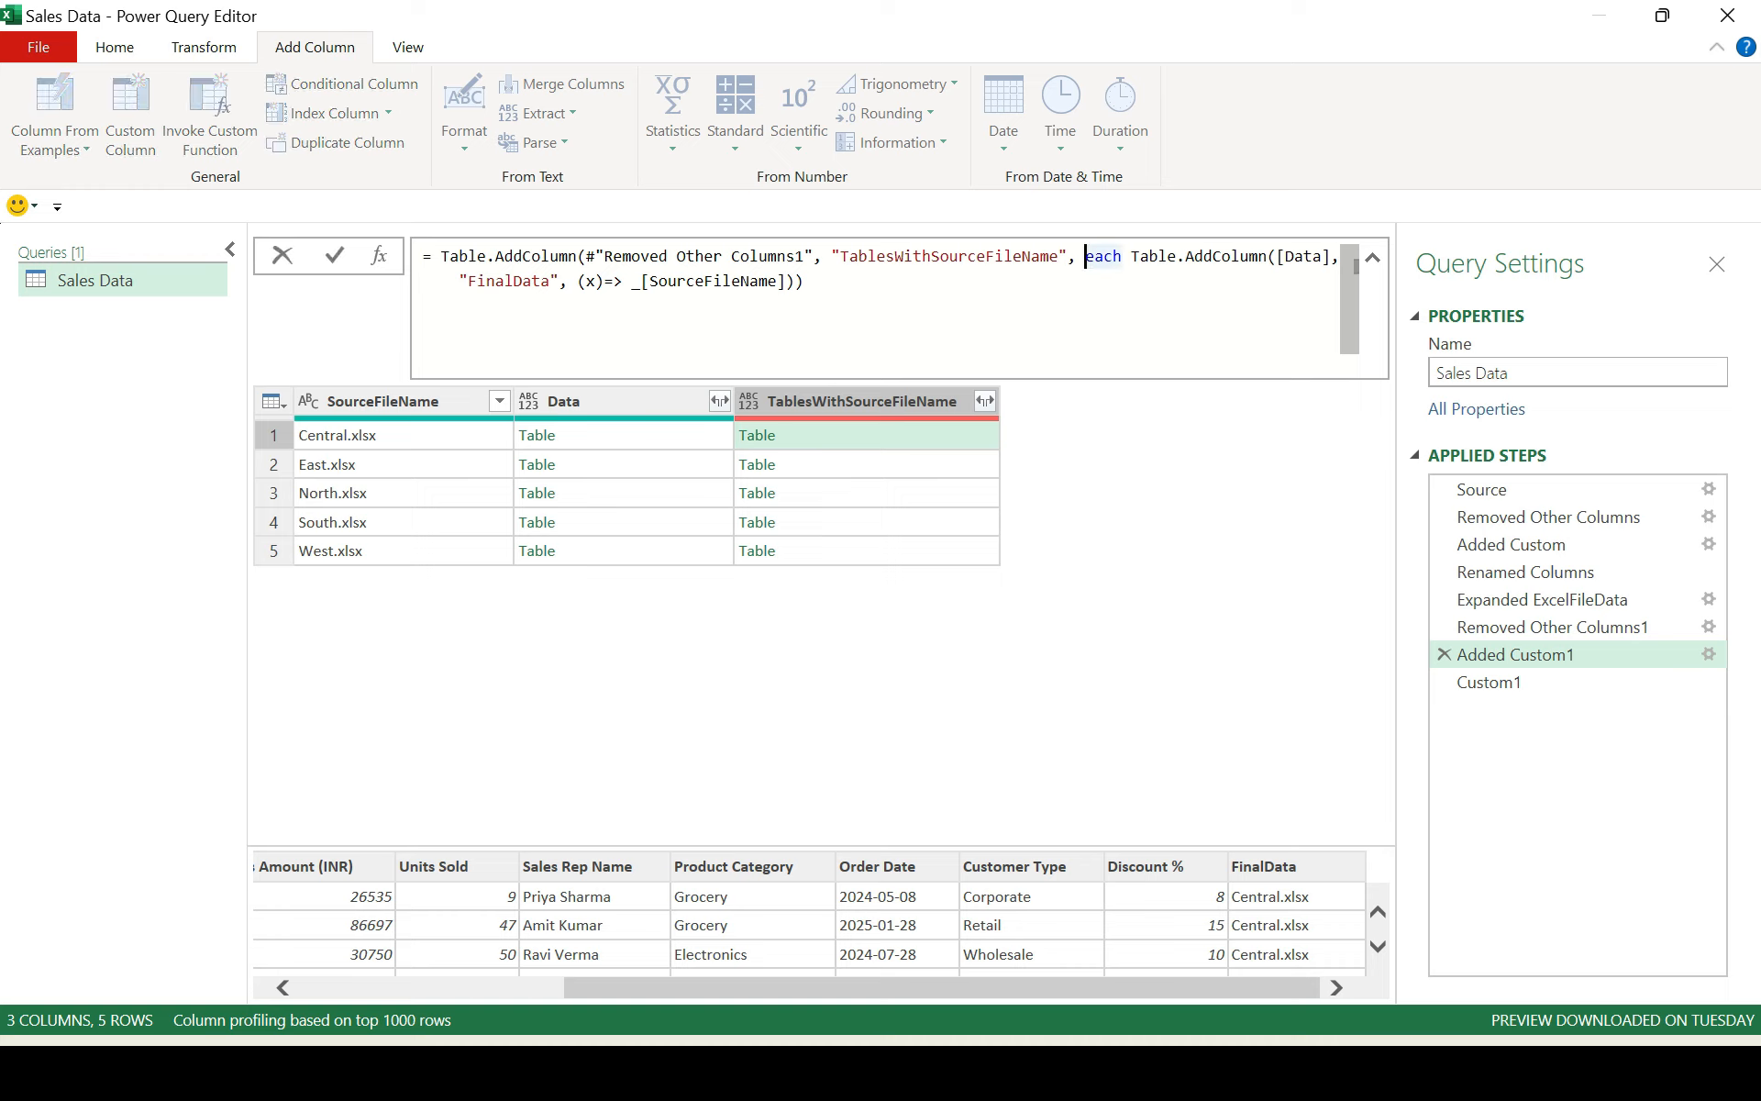
click(1600, 624)
click(1575, 649)
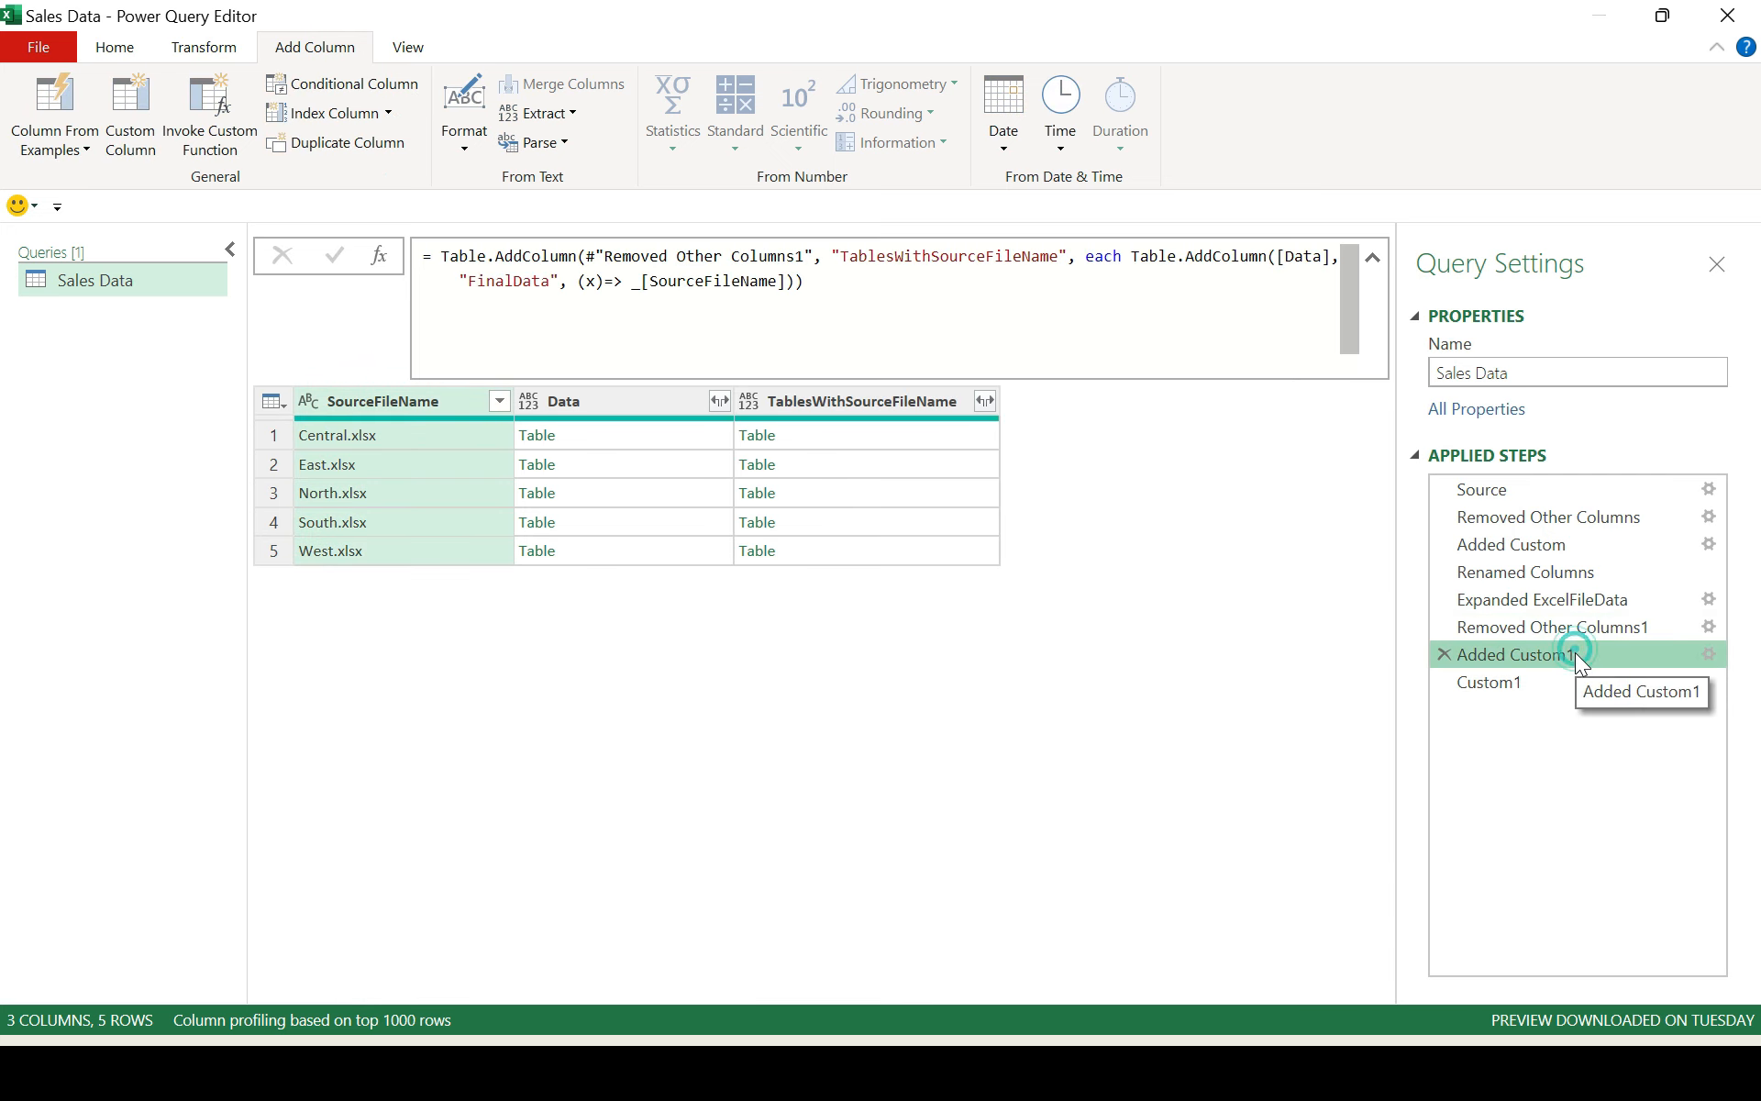
double_click(636, 283)
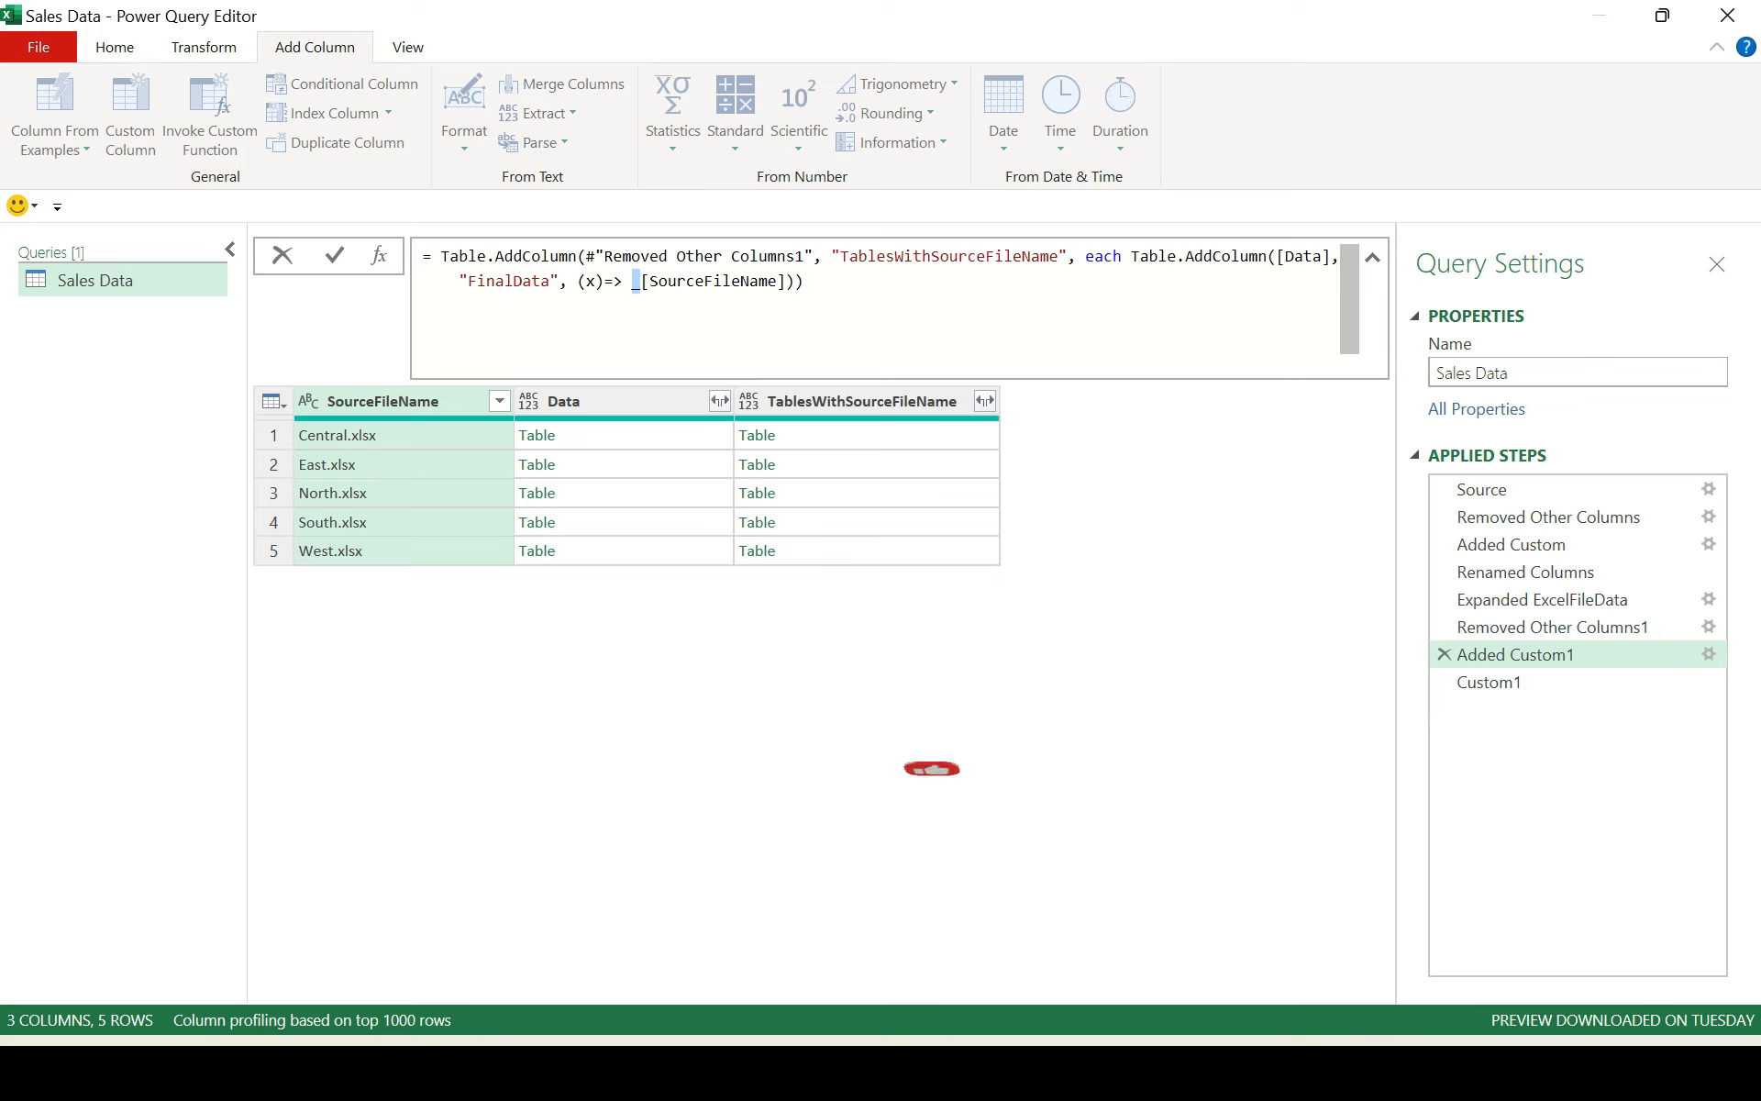
Preview the Central.xlsx nested table in TablesWithSourceFileName and check its sourceFile column.
click(872, 433)
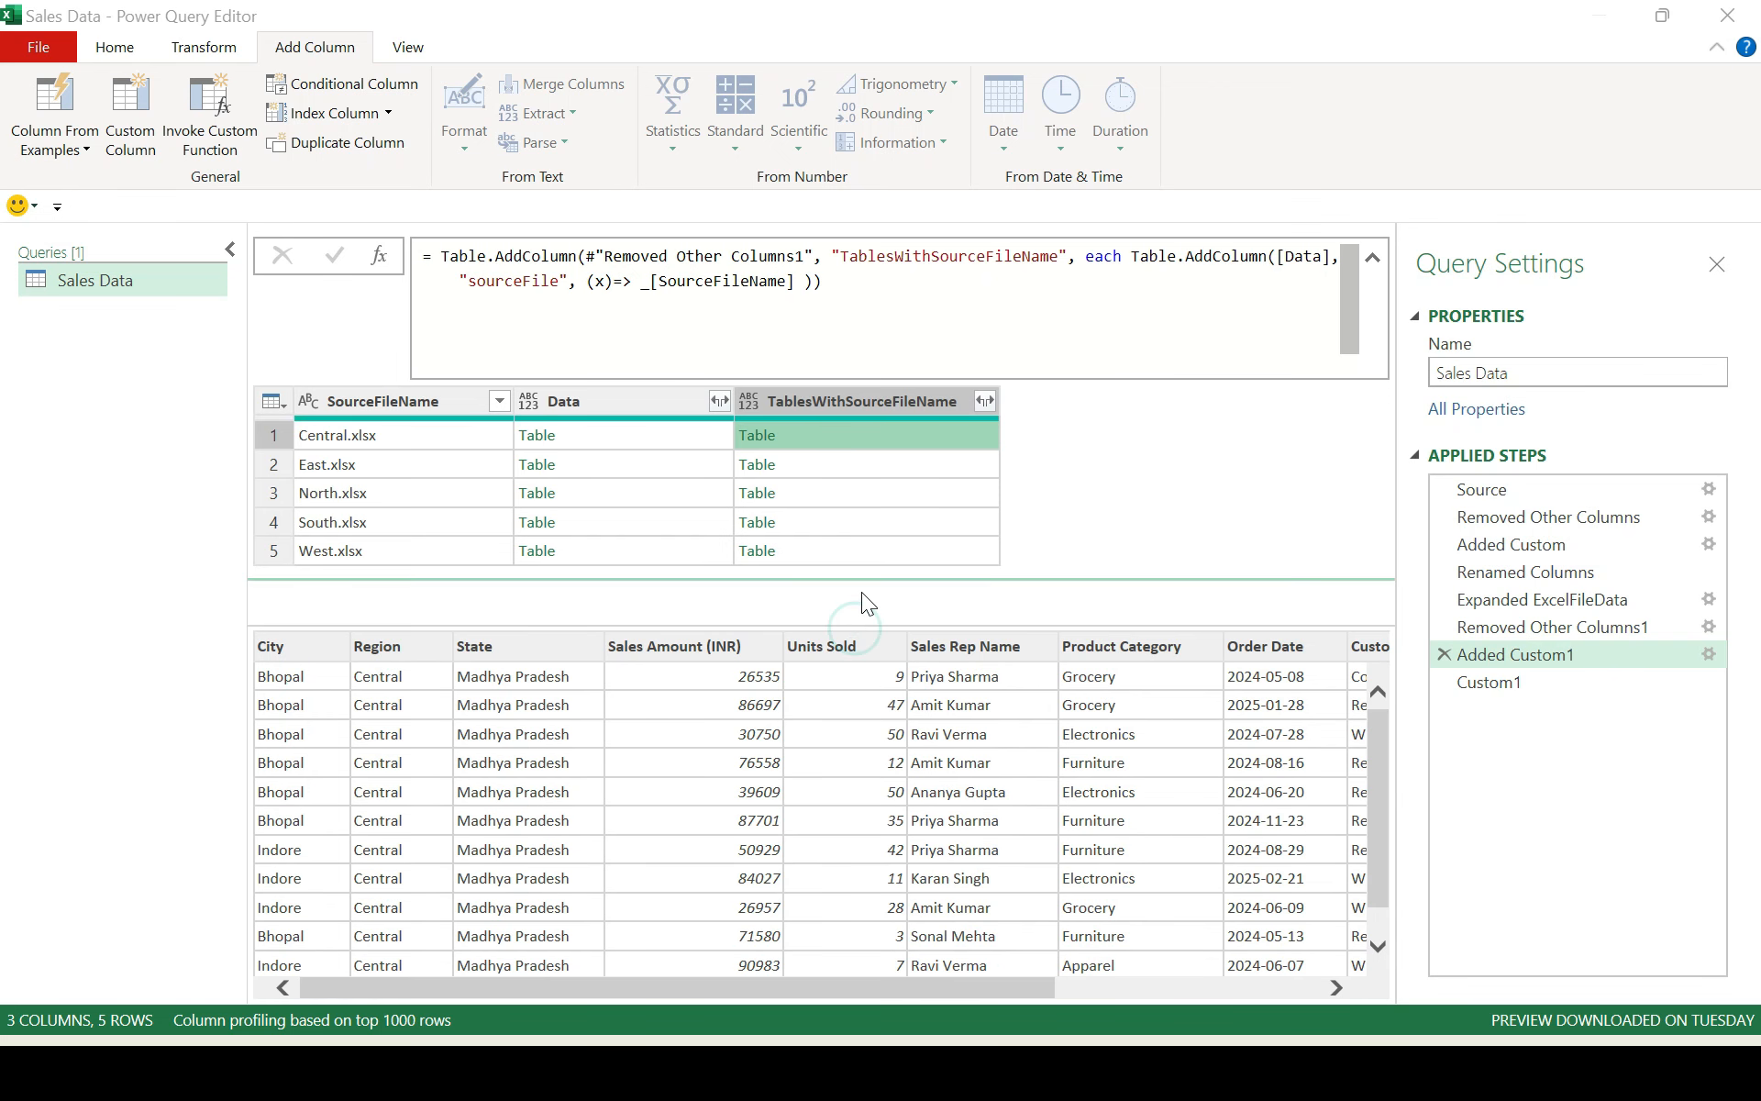
drag(862, 592, 861, 550)
drag(734, 982, 1198, 998)
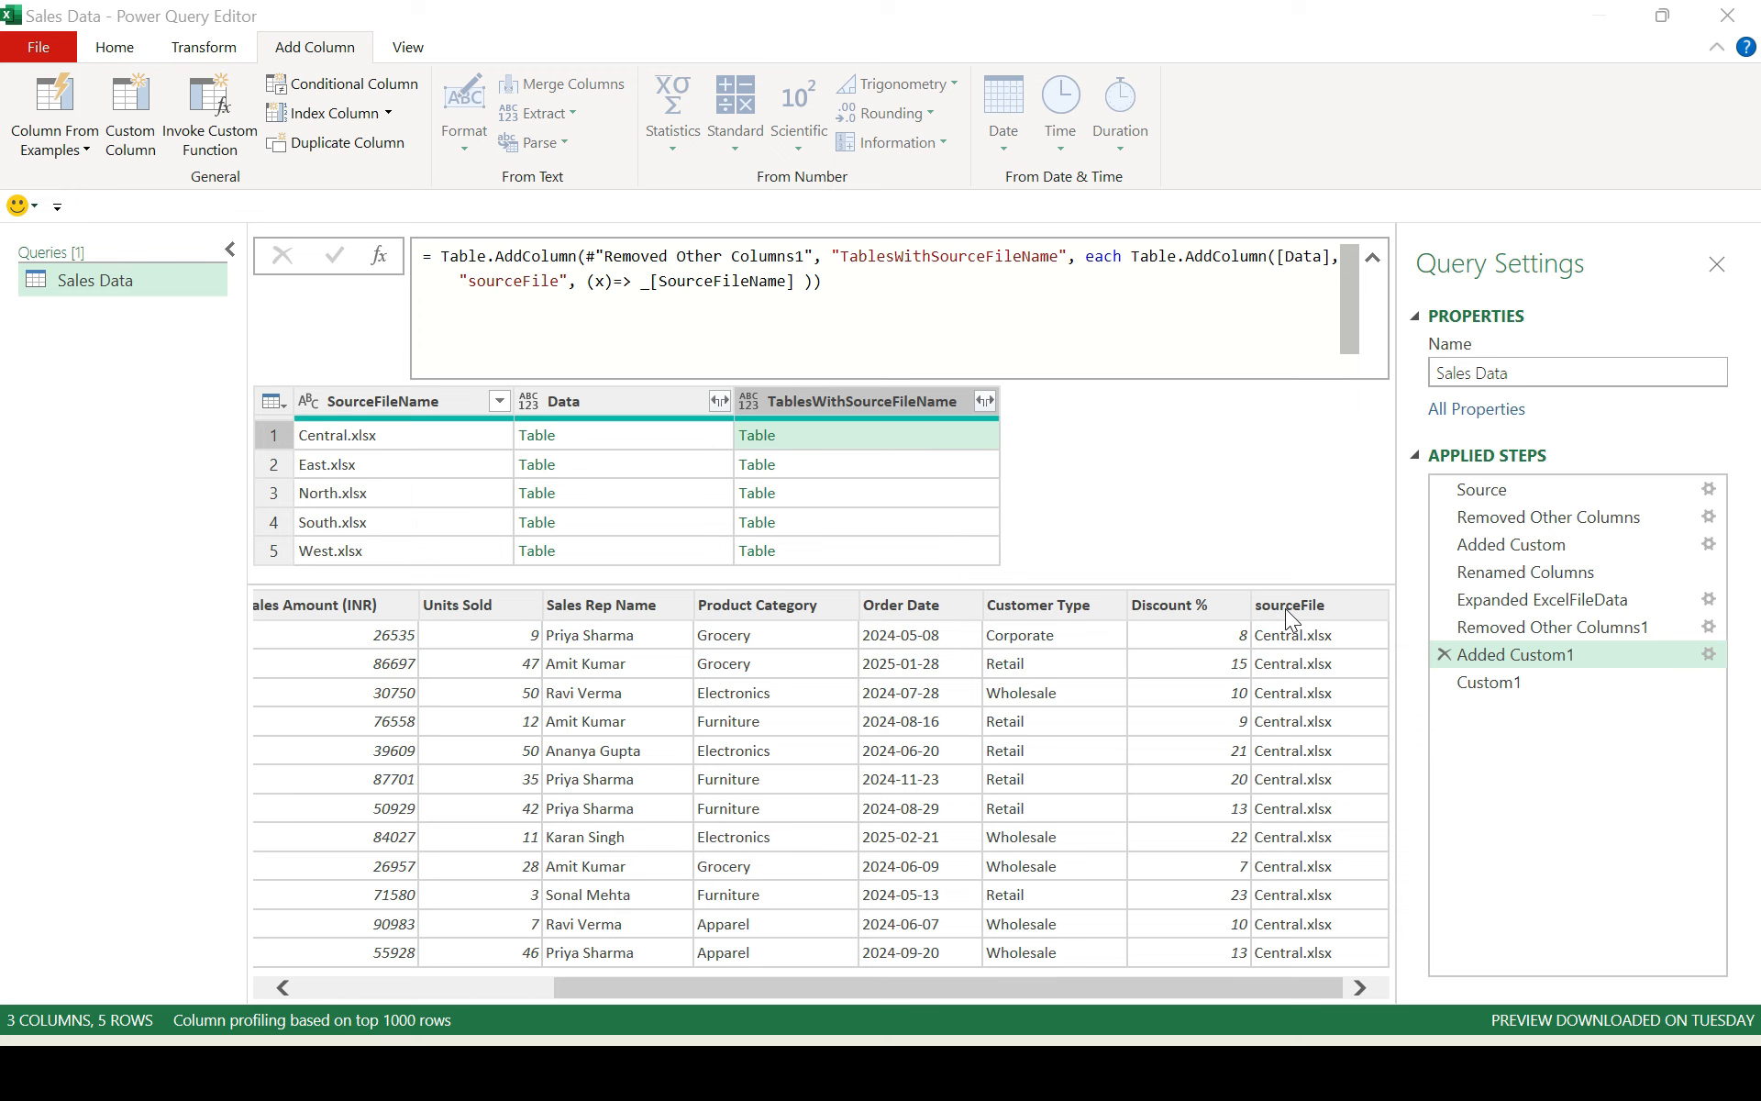
Examine the [Data] reference in Custom1's Table.Combine formula and compare it with the TablesWithSourceFileName column in Added Custom1.
click(1535, 678)
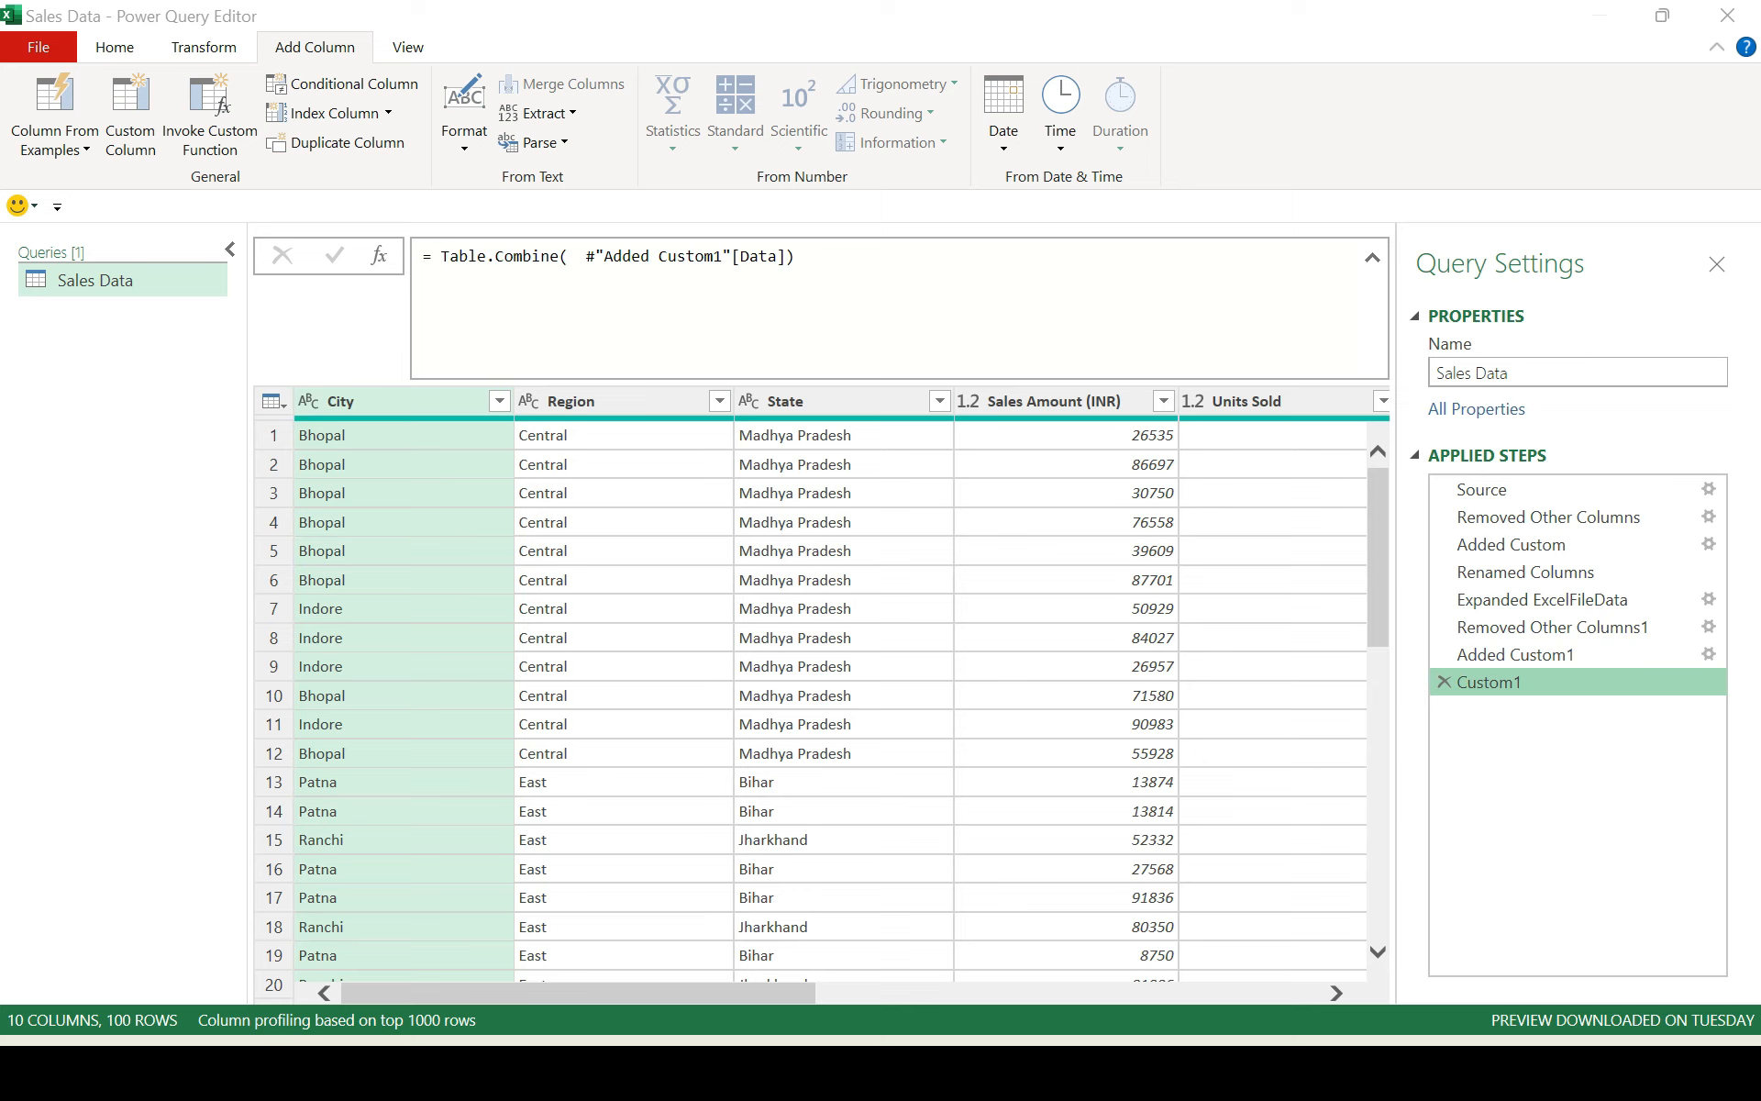
click(717, 281)
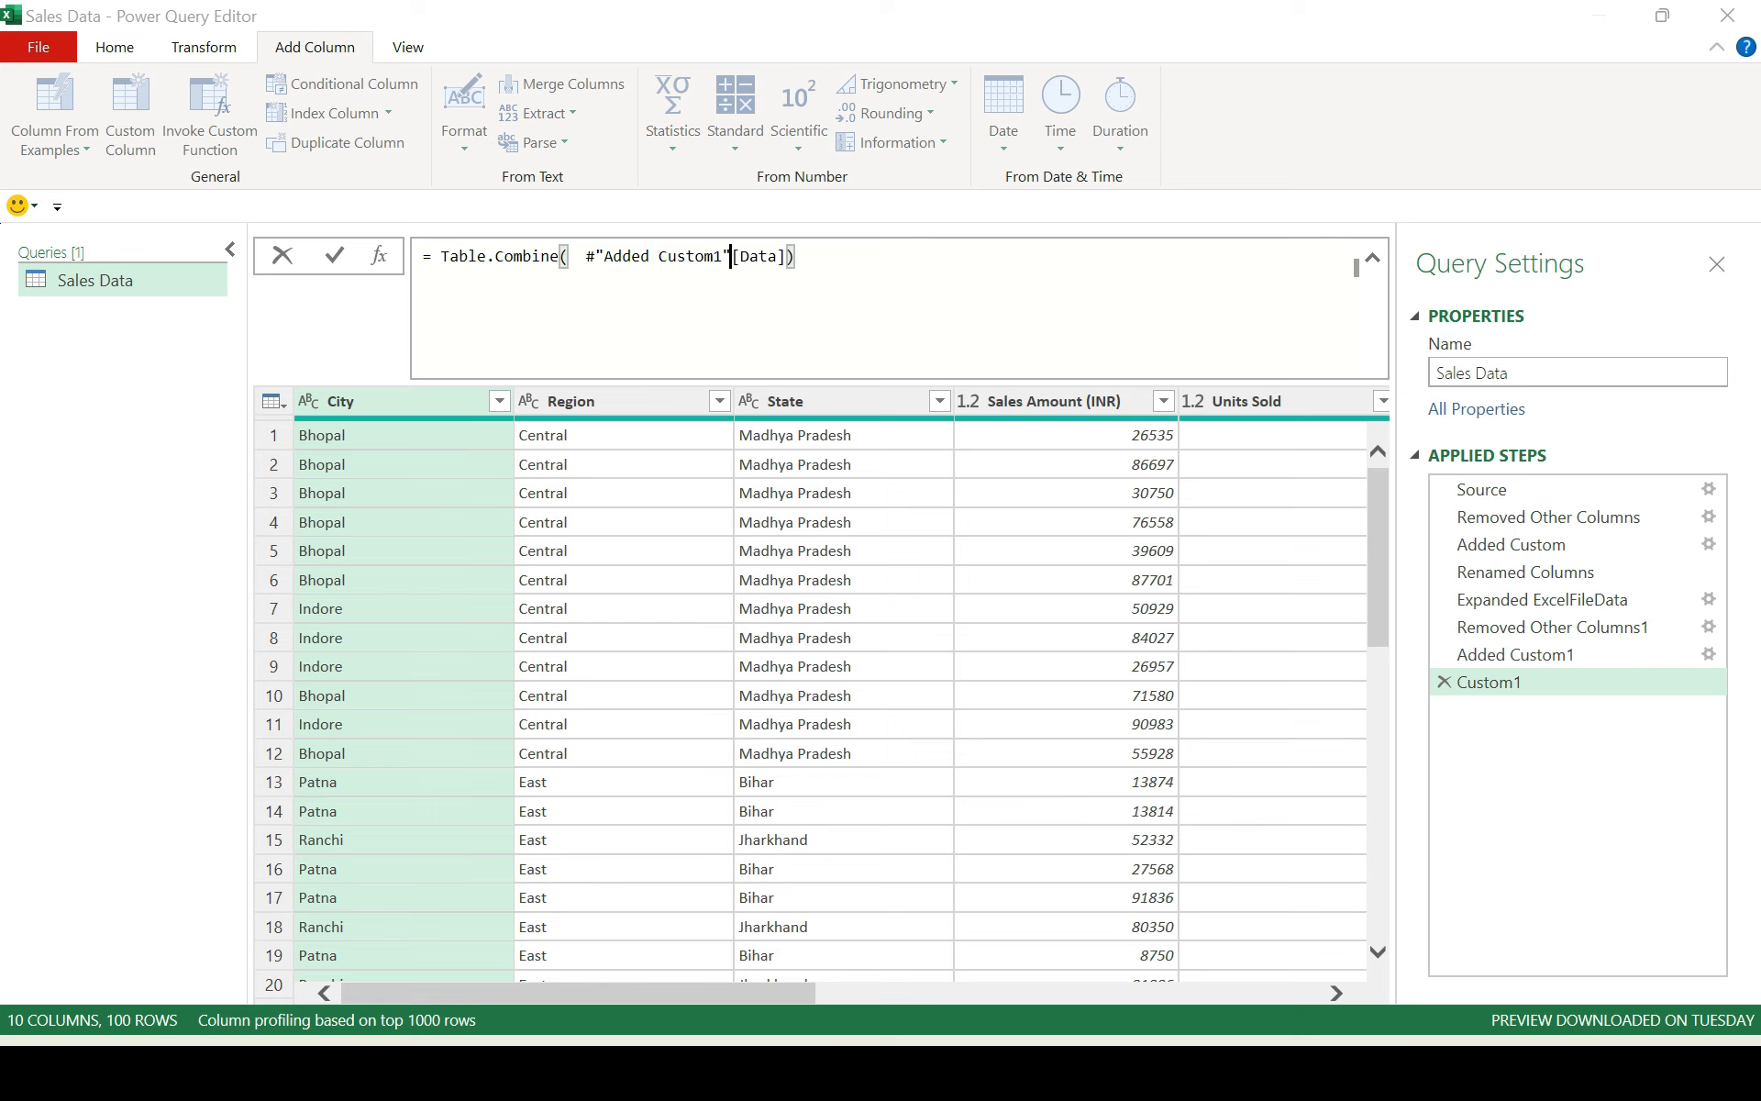
drag(731, 256, 778, 257)
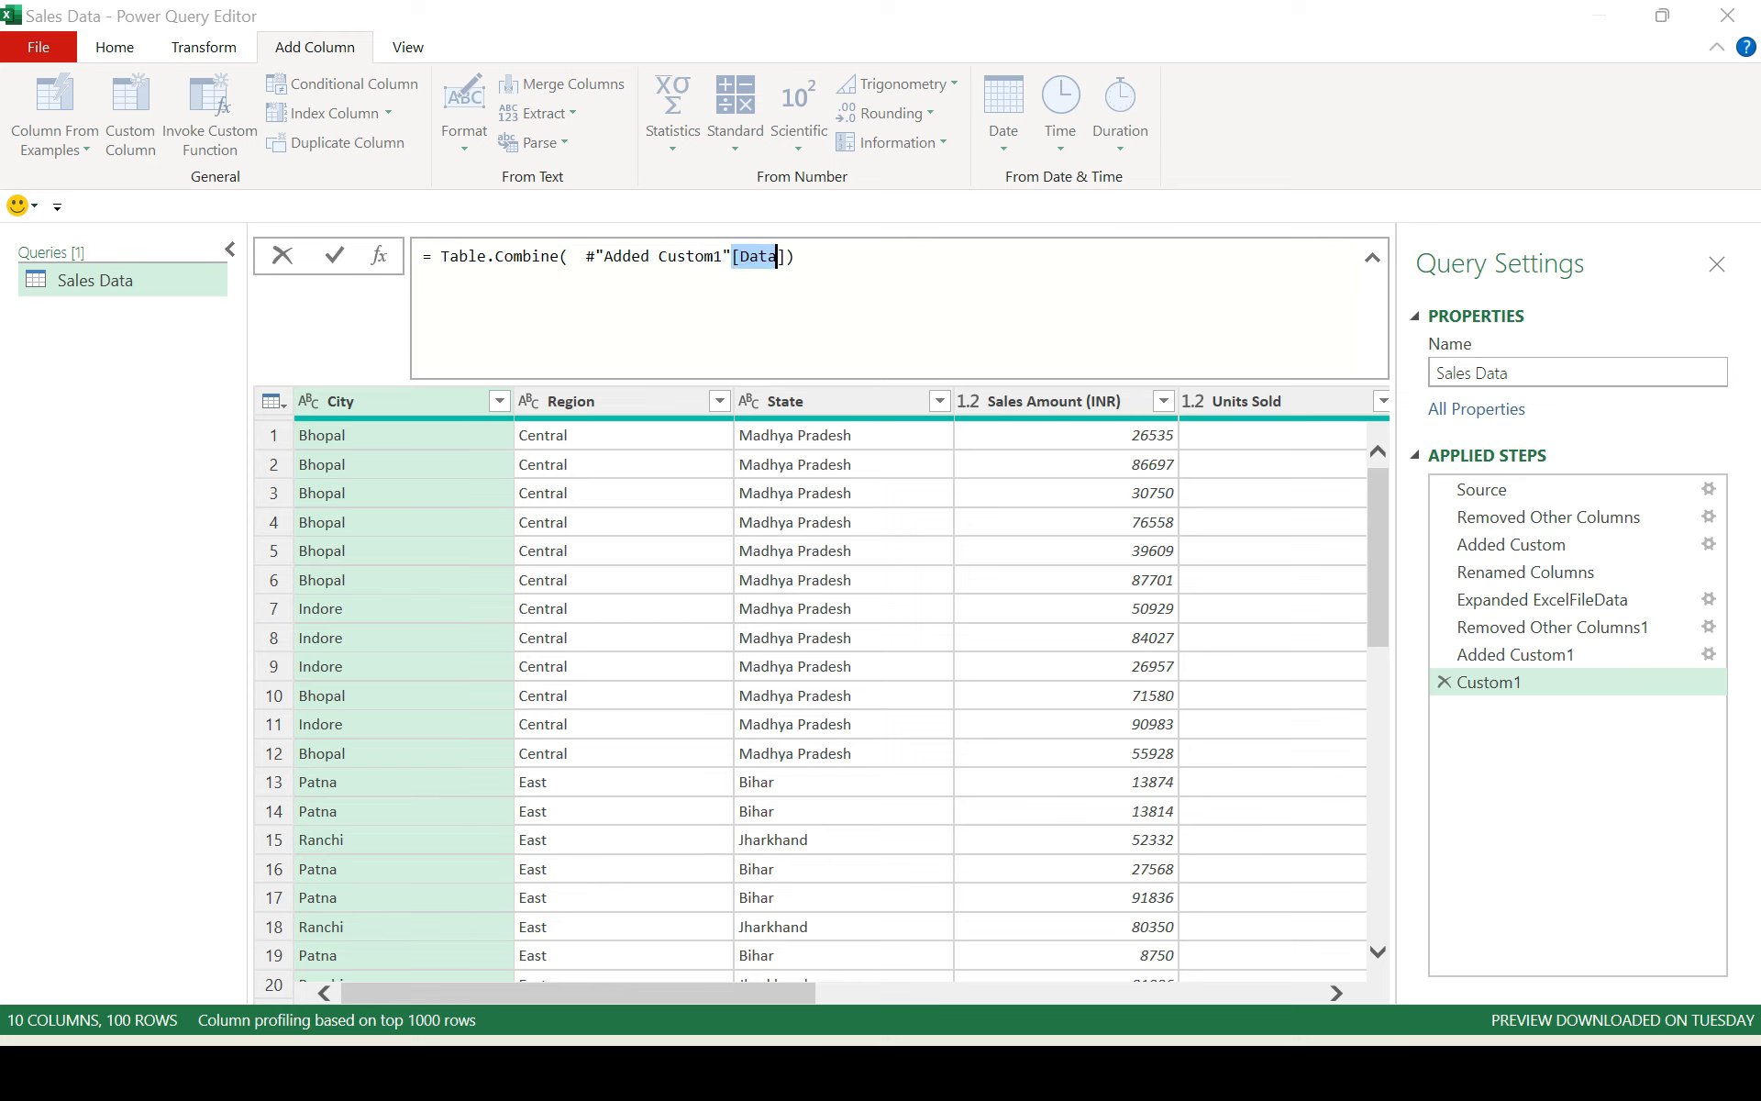
click(1515, 653)
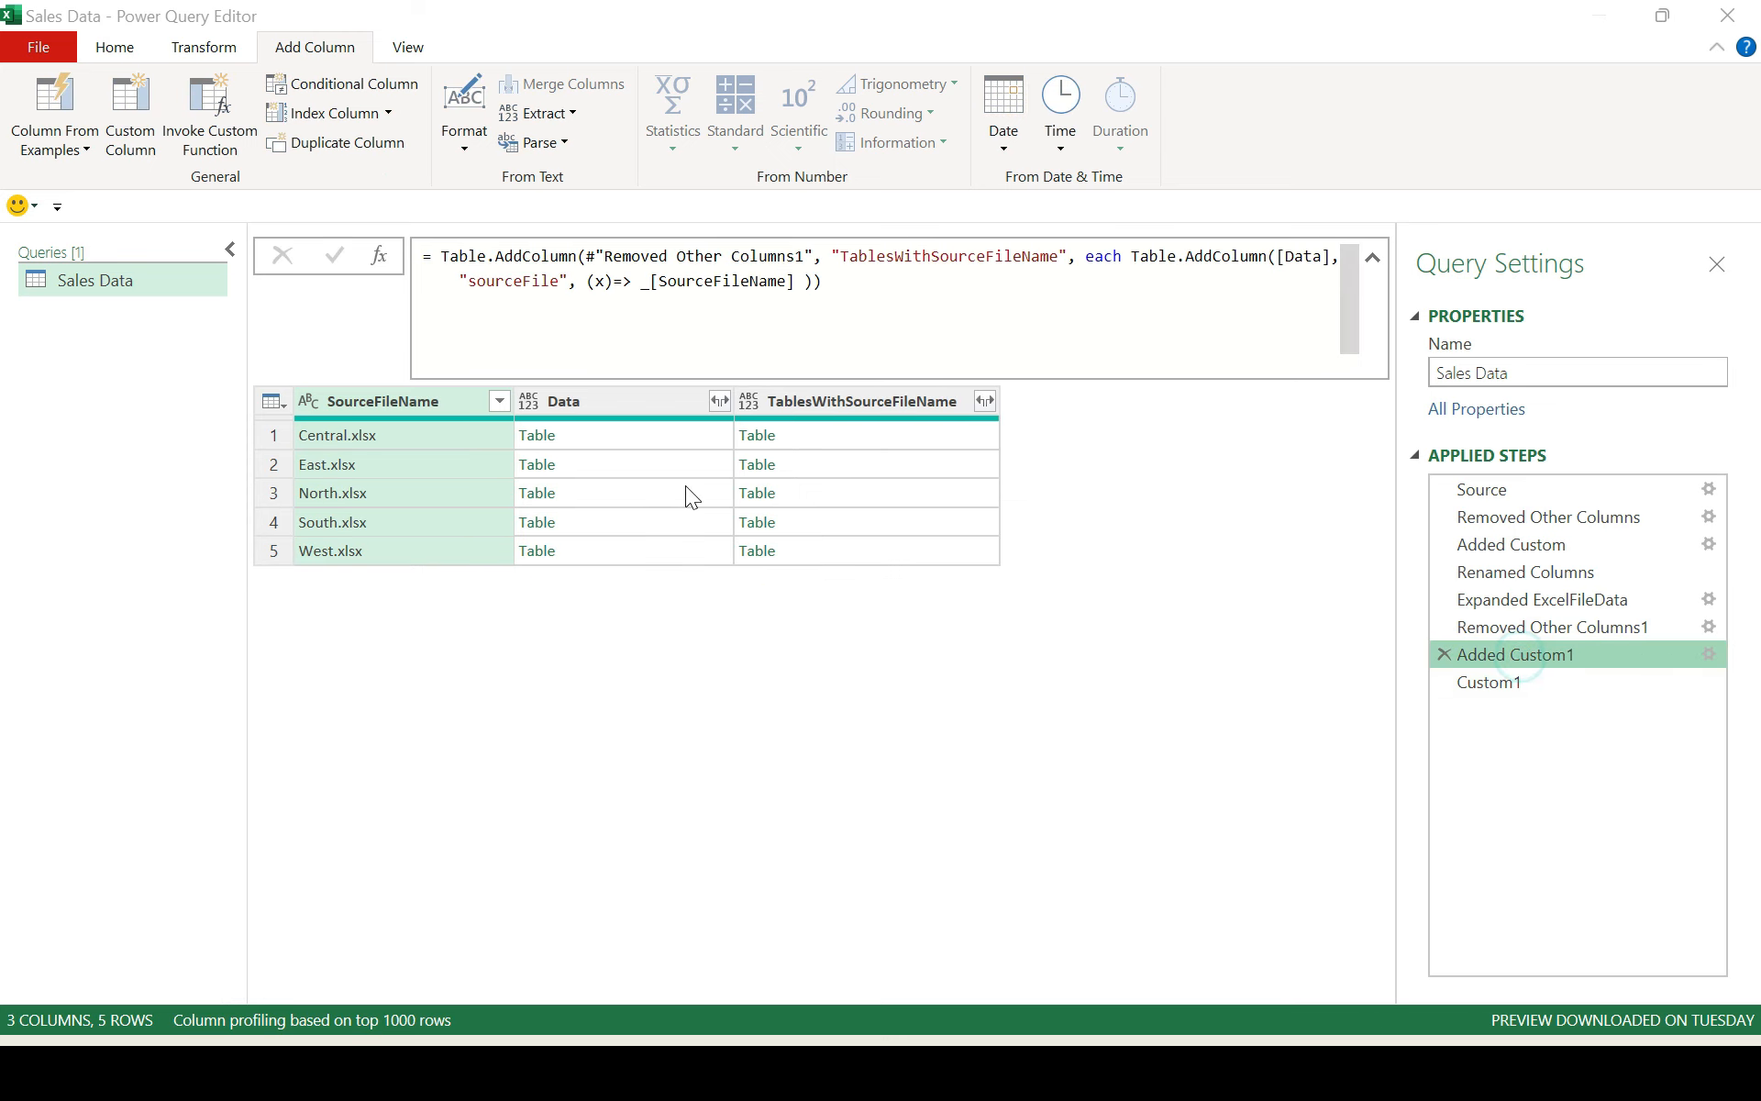
mouse_move(492, 367)
mouse_down()
mouse_move(635, 383)
mouse_move(695, 432)
mouse_up()
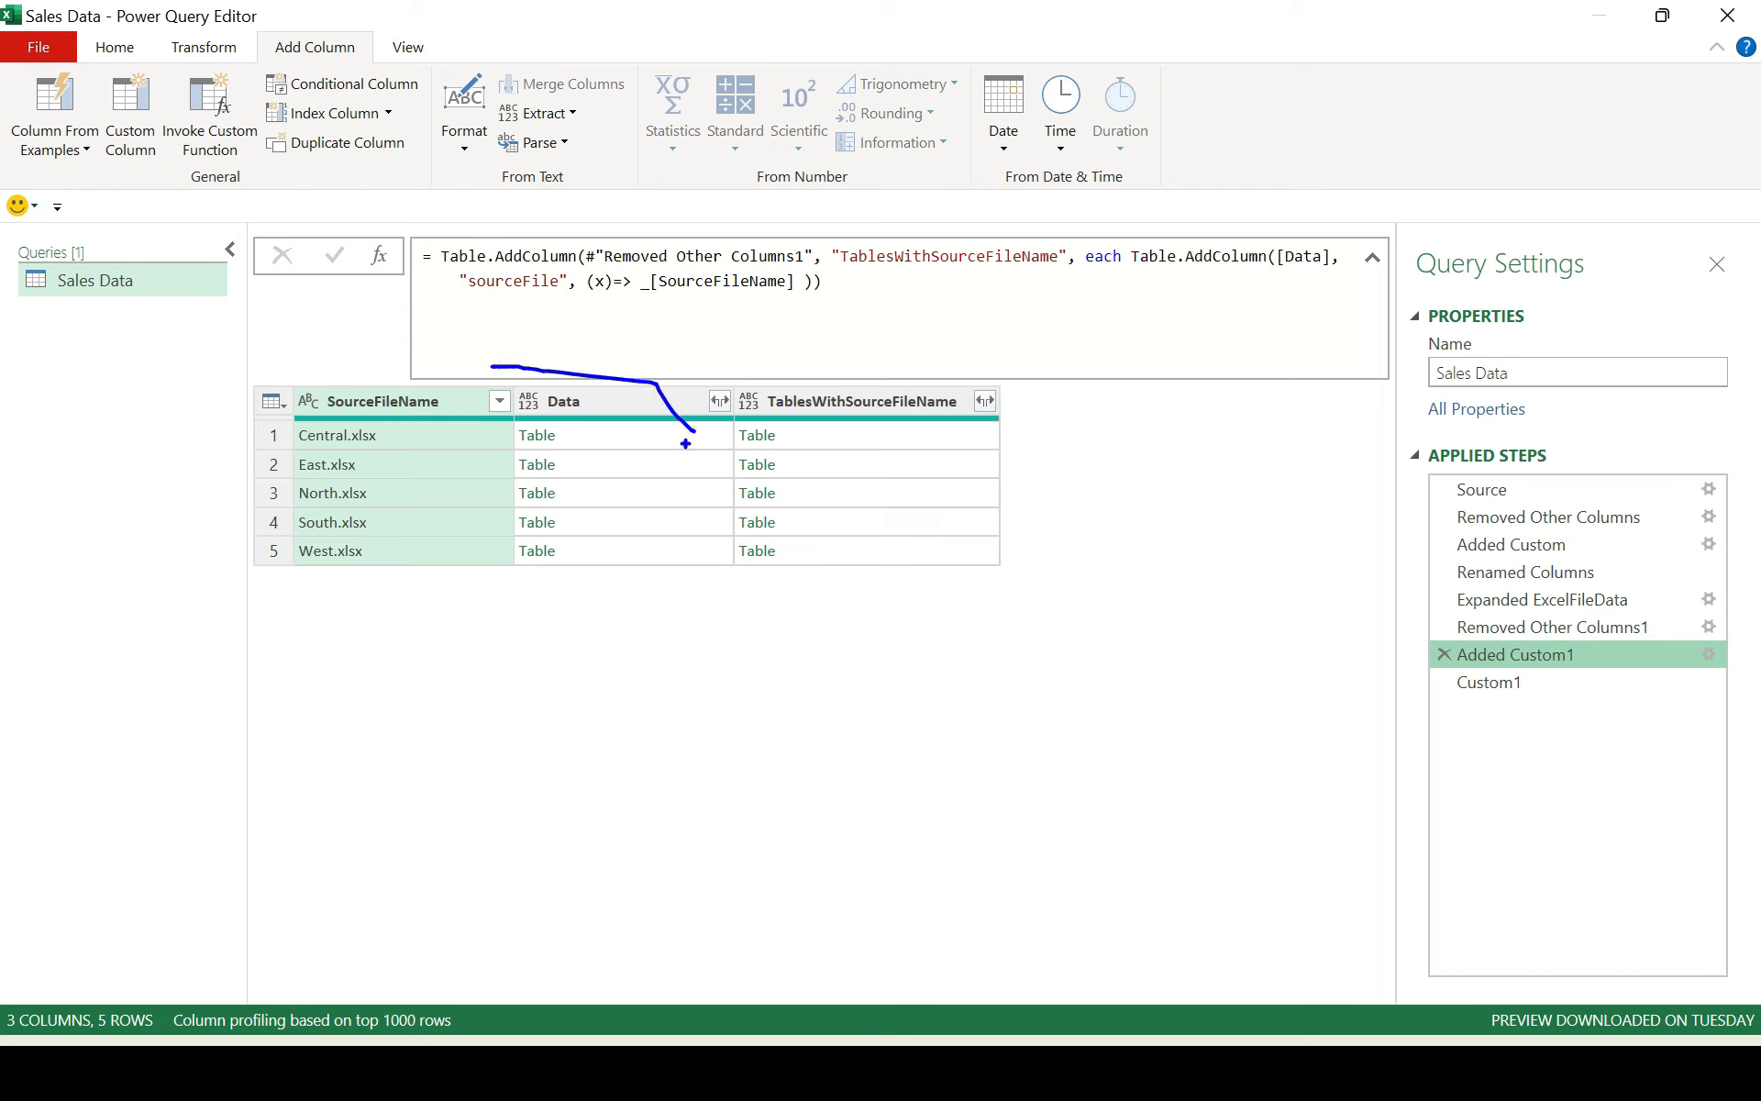
drag(726, 363, 1032, 621)
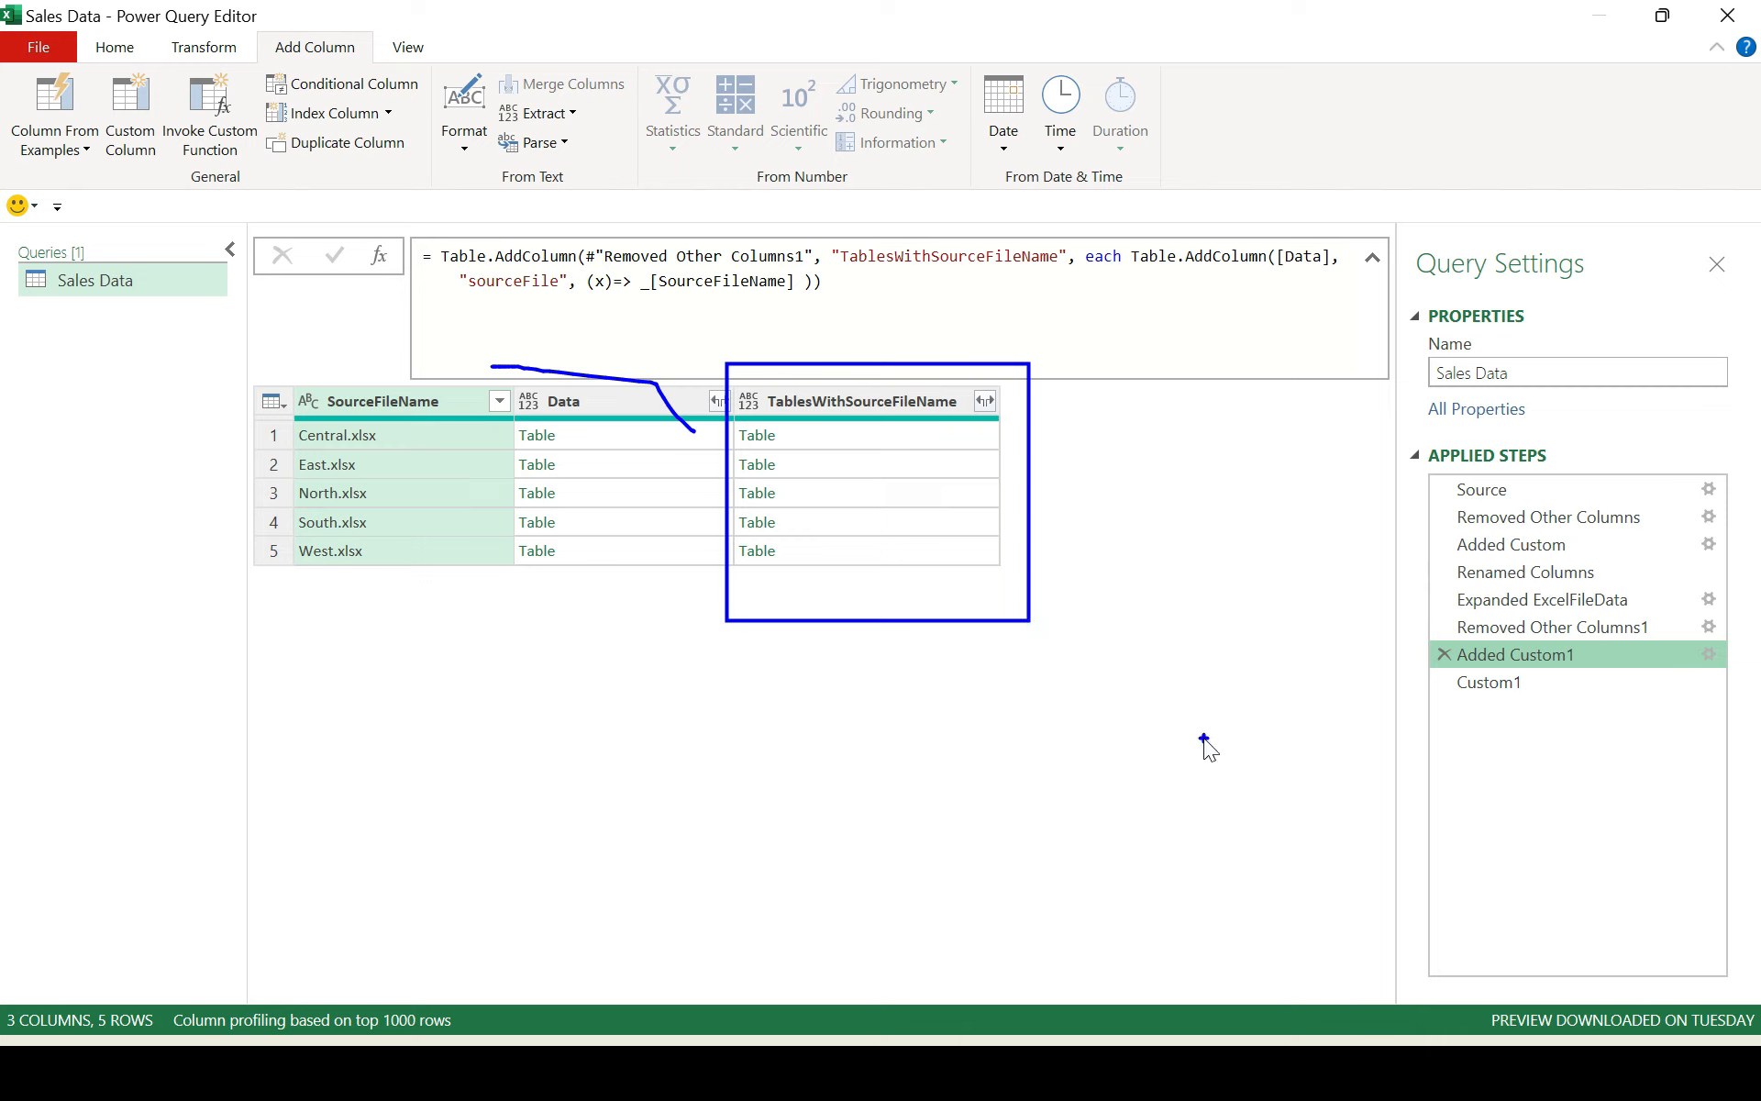
key(Escape)
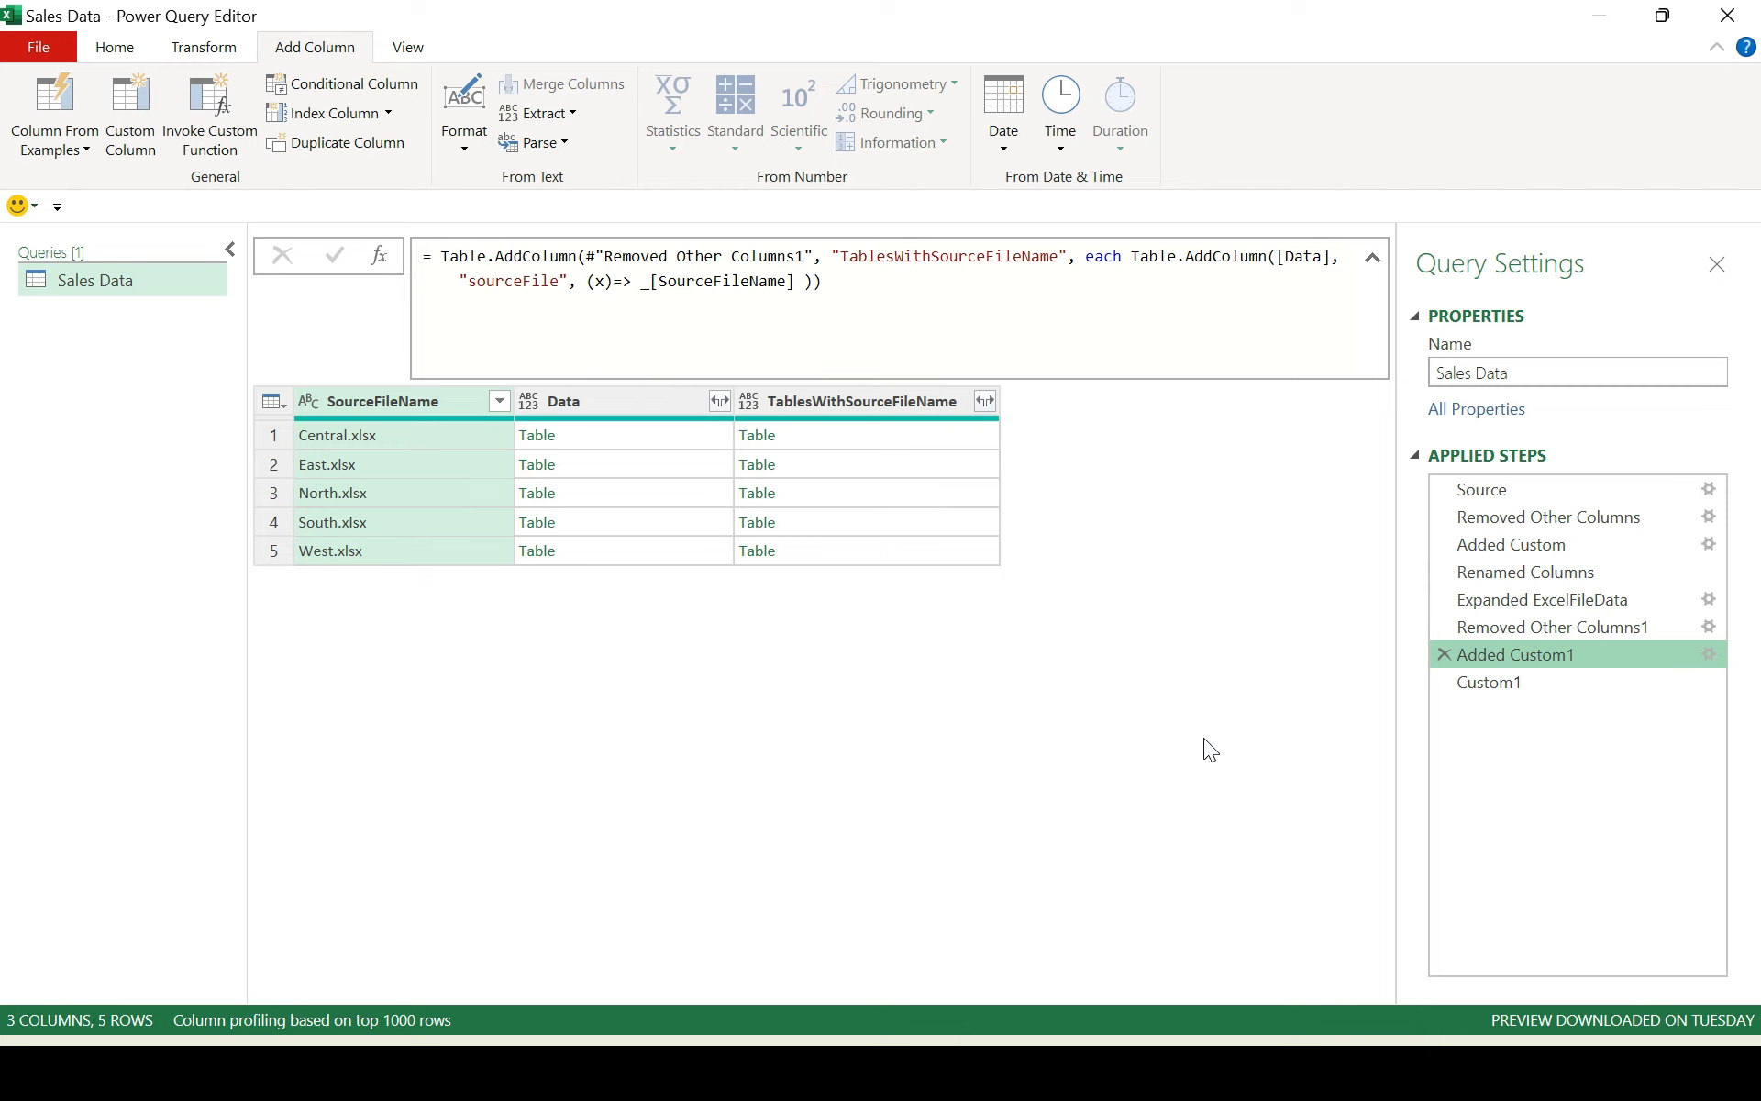
Replace Data with TablesWithSourceFileName in Custom1's Table.Combine formula, apply it, and check the combined table's sourceFile column.
click(1521, 685)
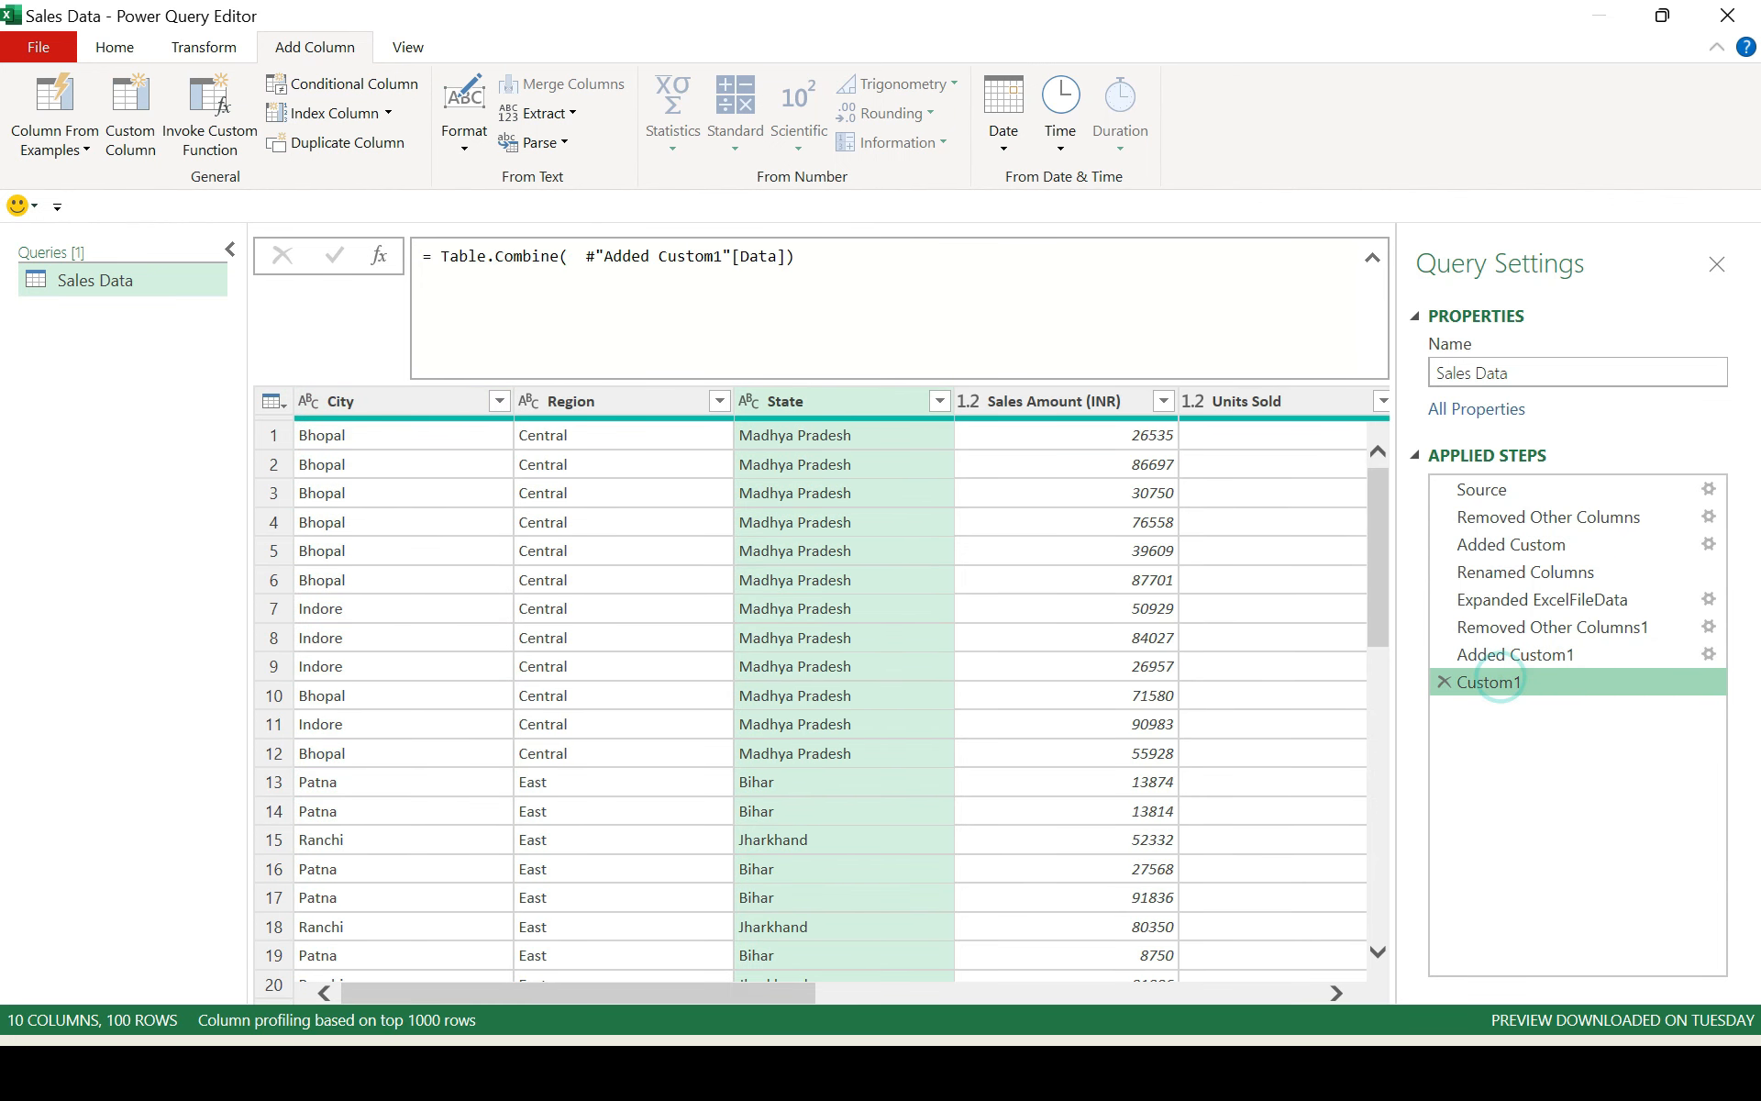
click(758, 256)
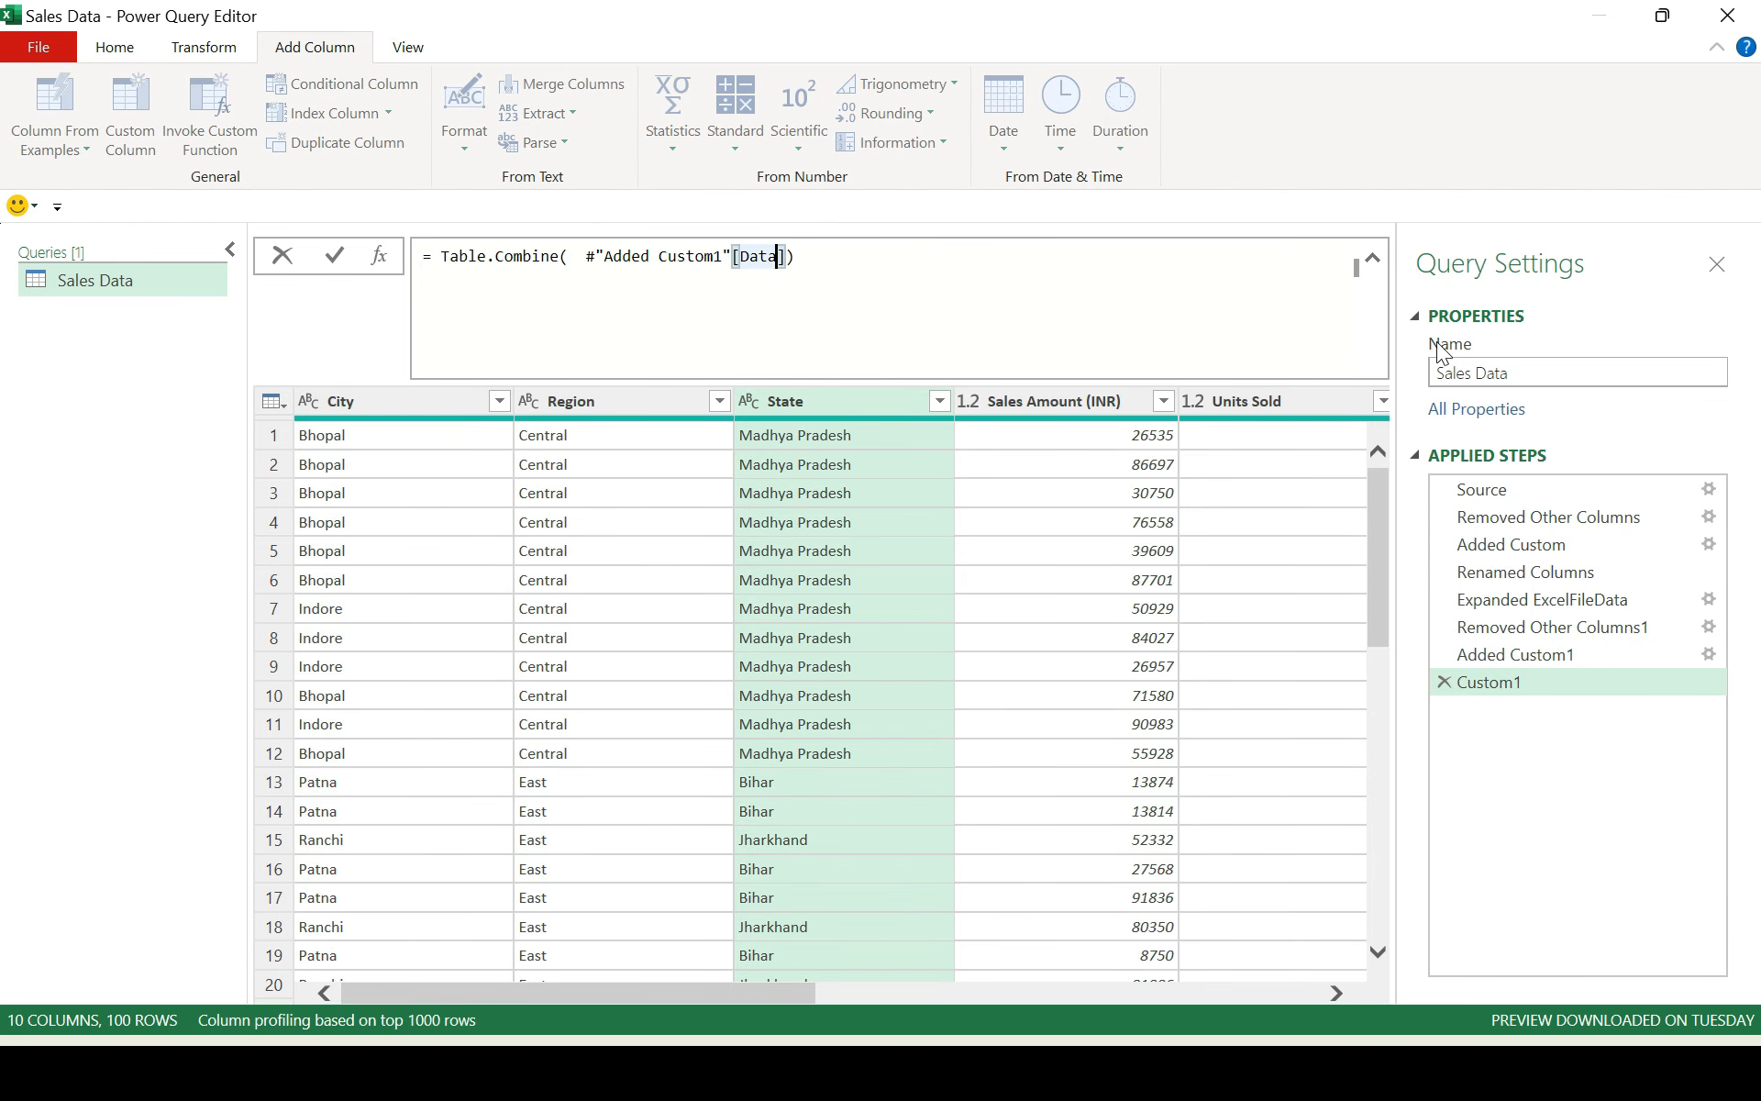
key(ctrl+shift+Left)
text(TablesWithSourceFileName)
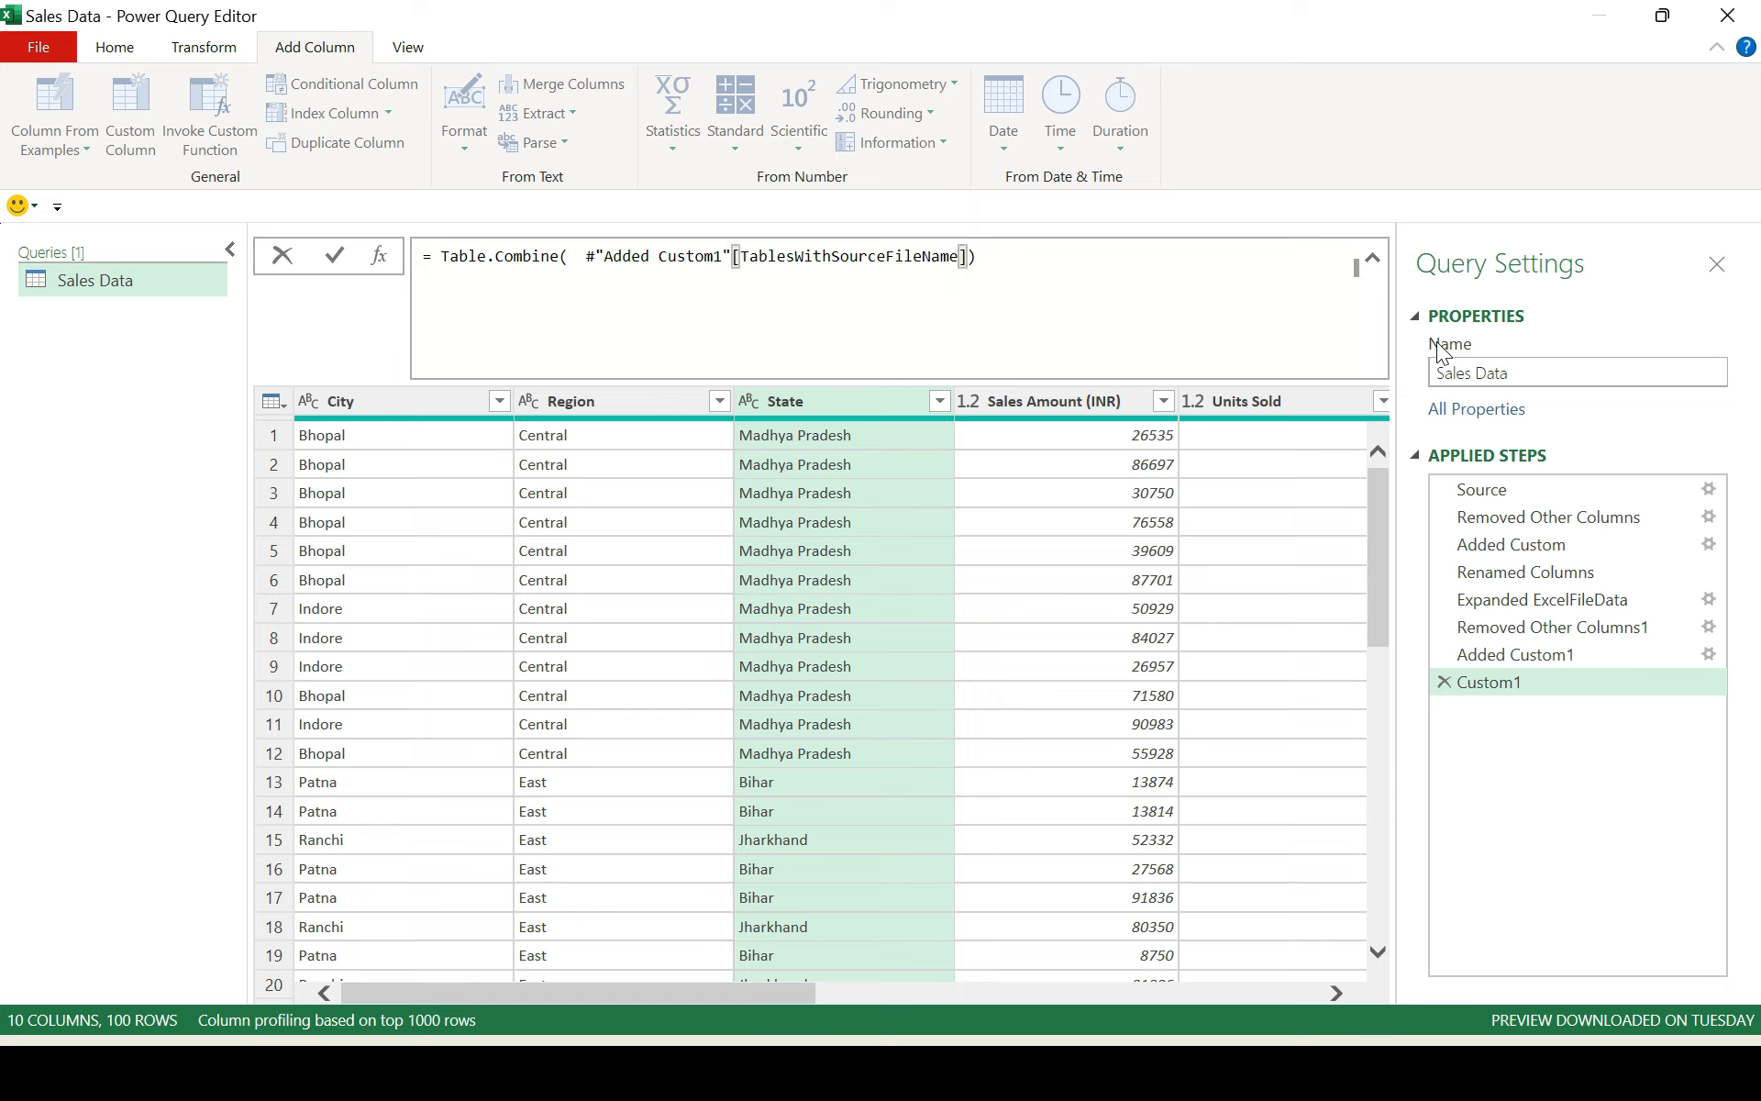
click(1126, 283)
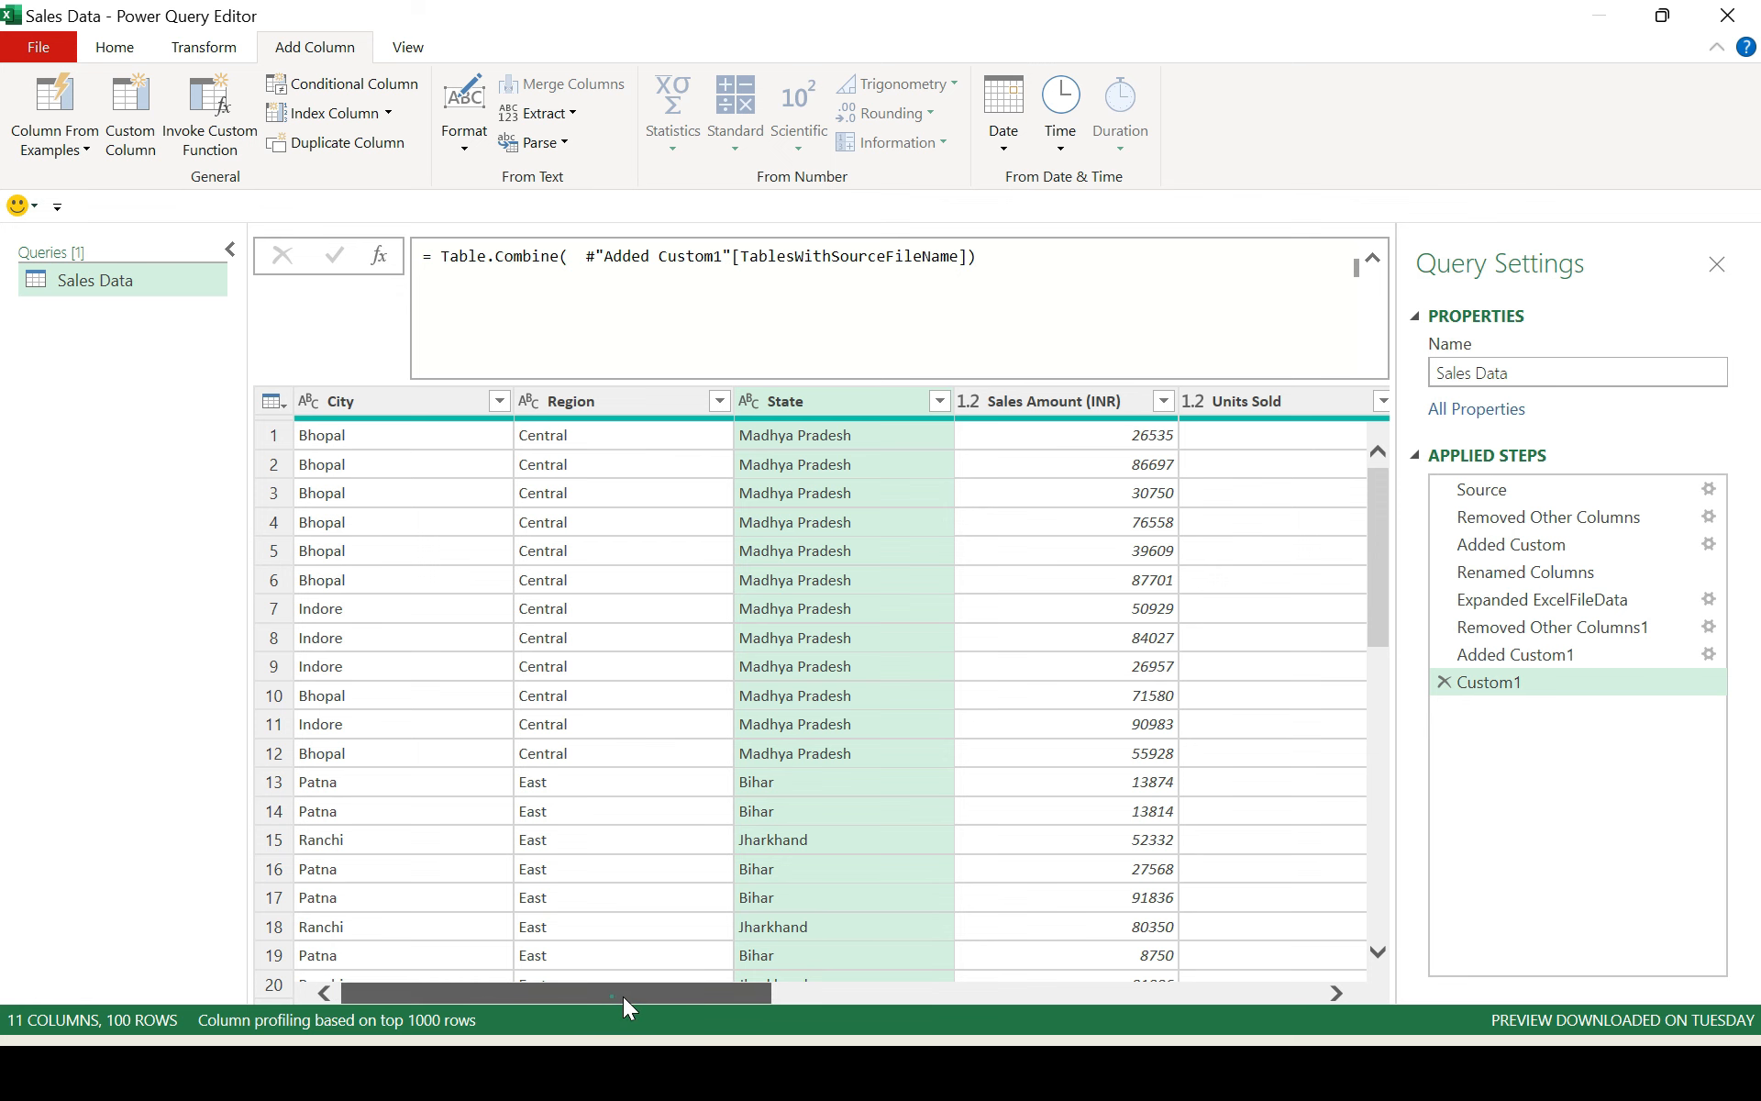
scroll(610, 993, right, 5)
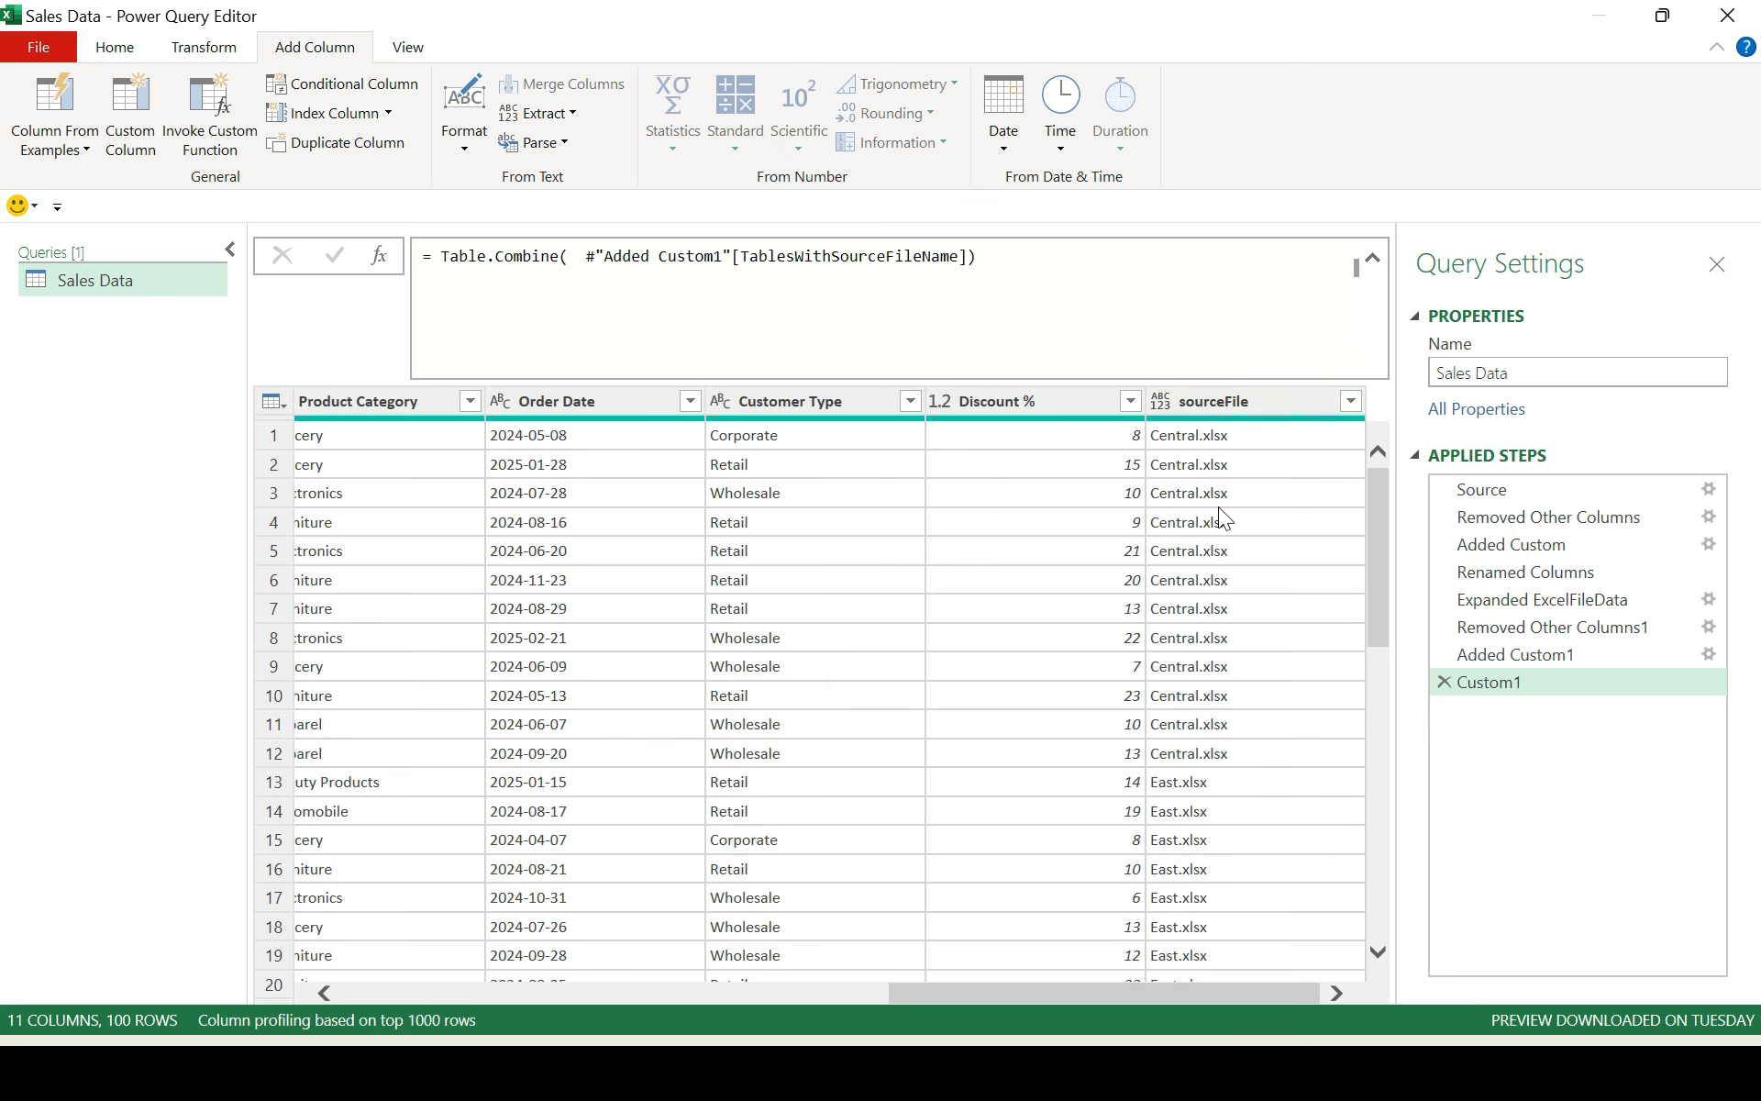
Close and load the Sales Data query to the workbook and check the sourceFile column in the loaded table.
click(118, 51)
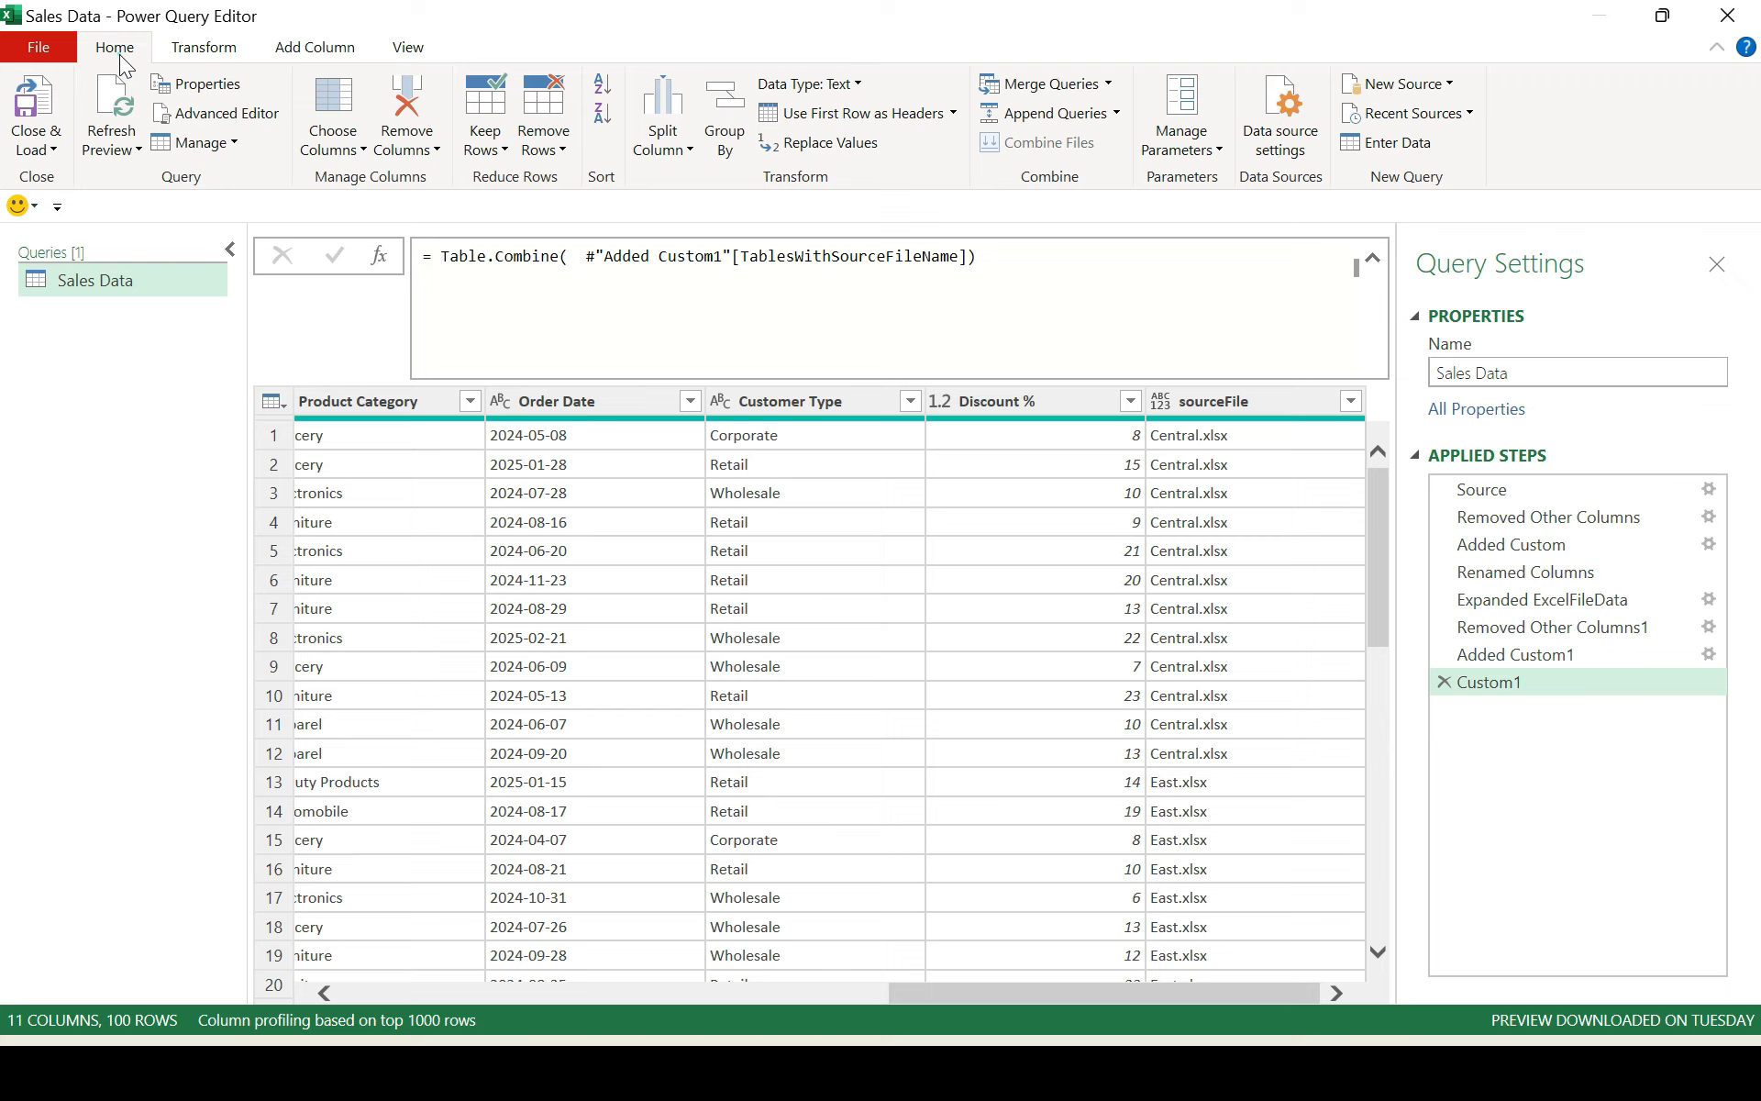
click(51, 148)
click(47, 170)
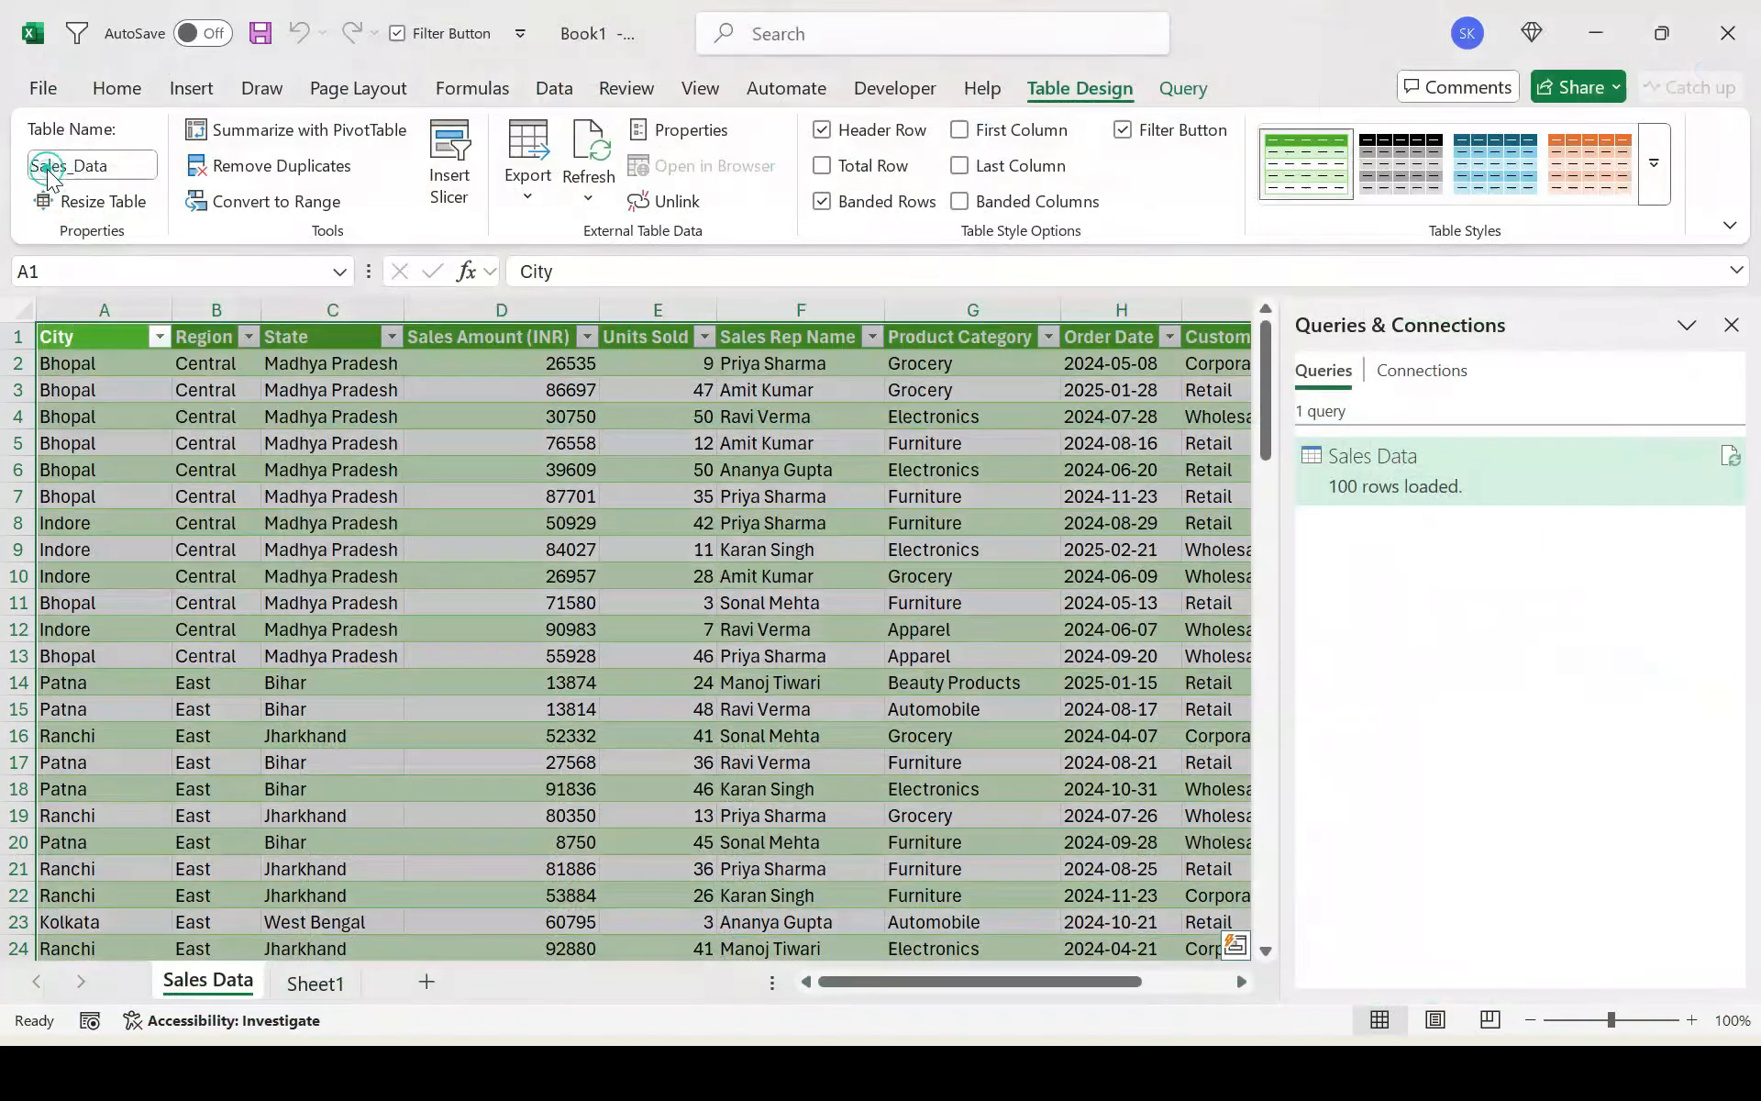
scroll(756, 487, right, 3)
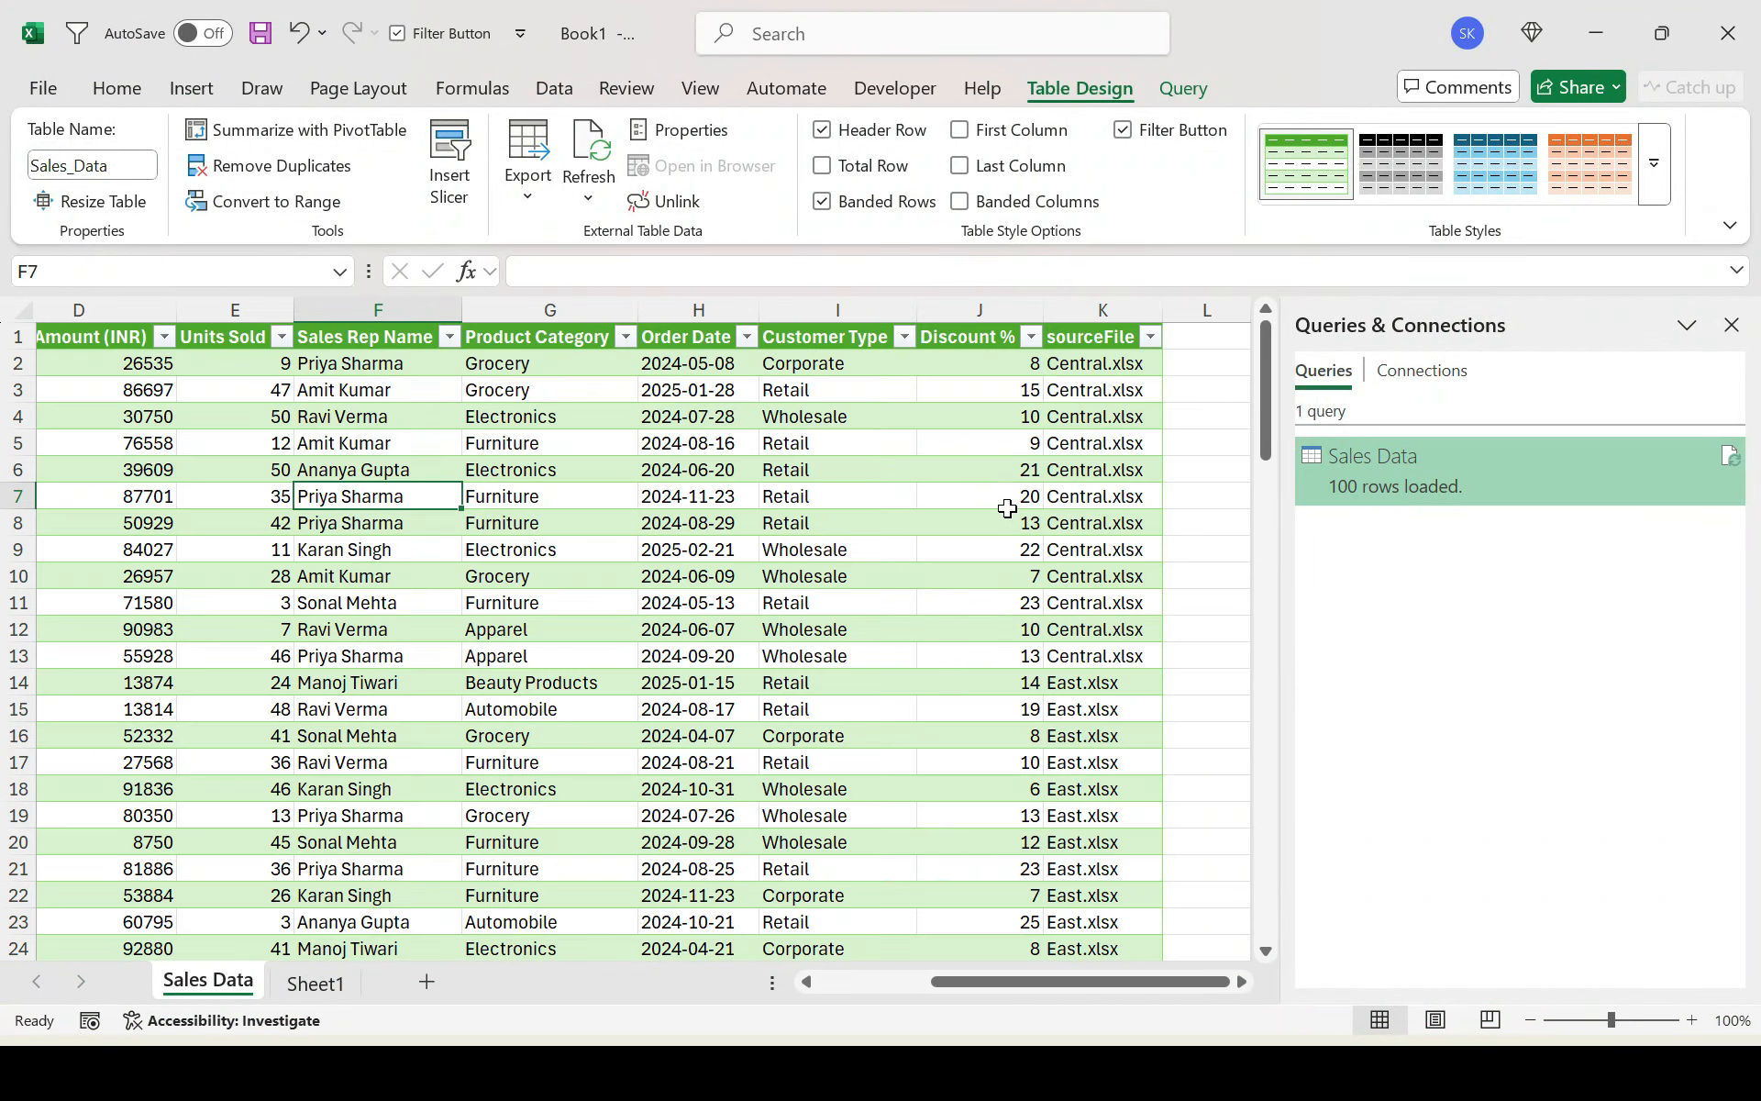
click(1075, 389)
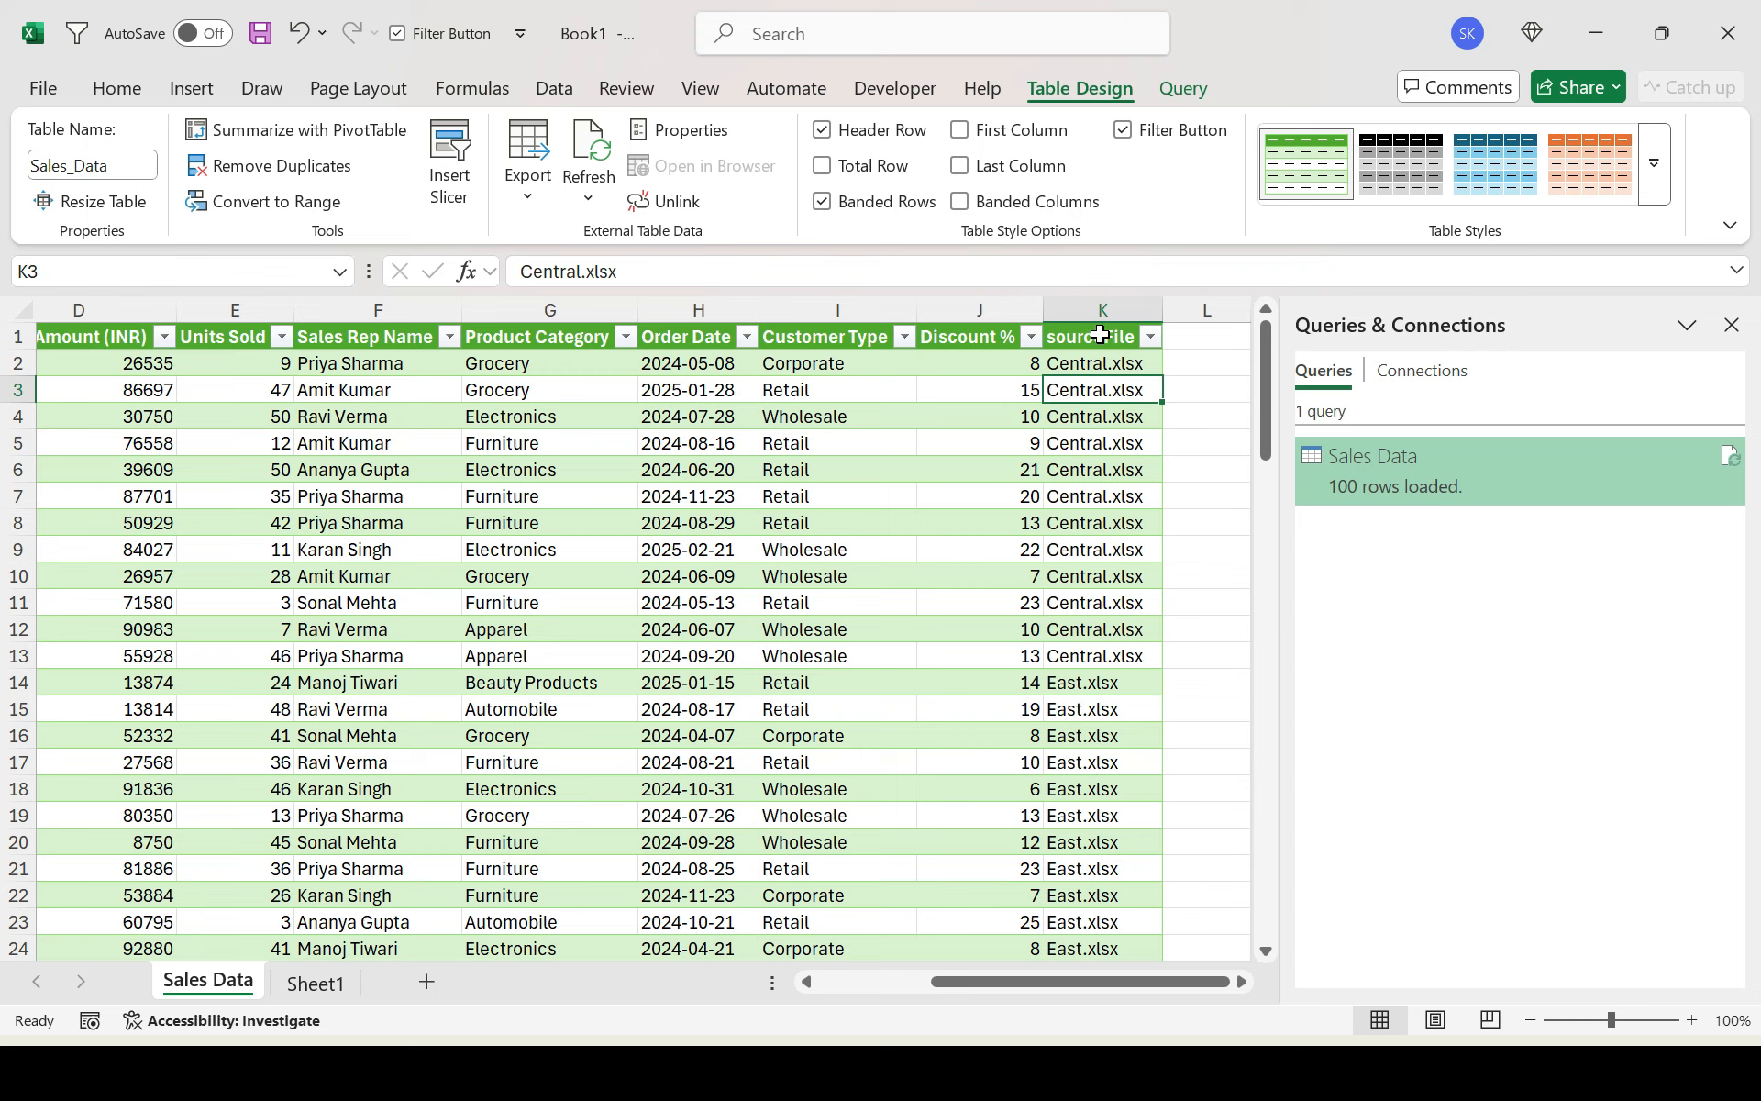
click(1101, 335)
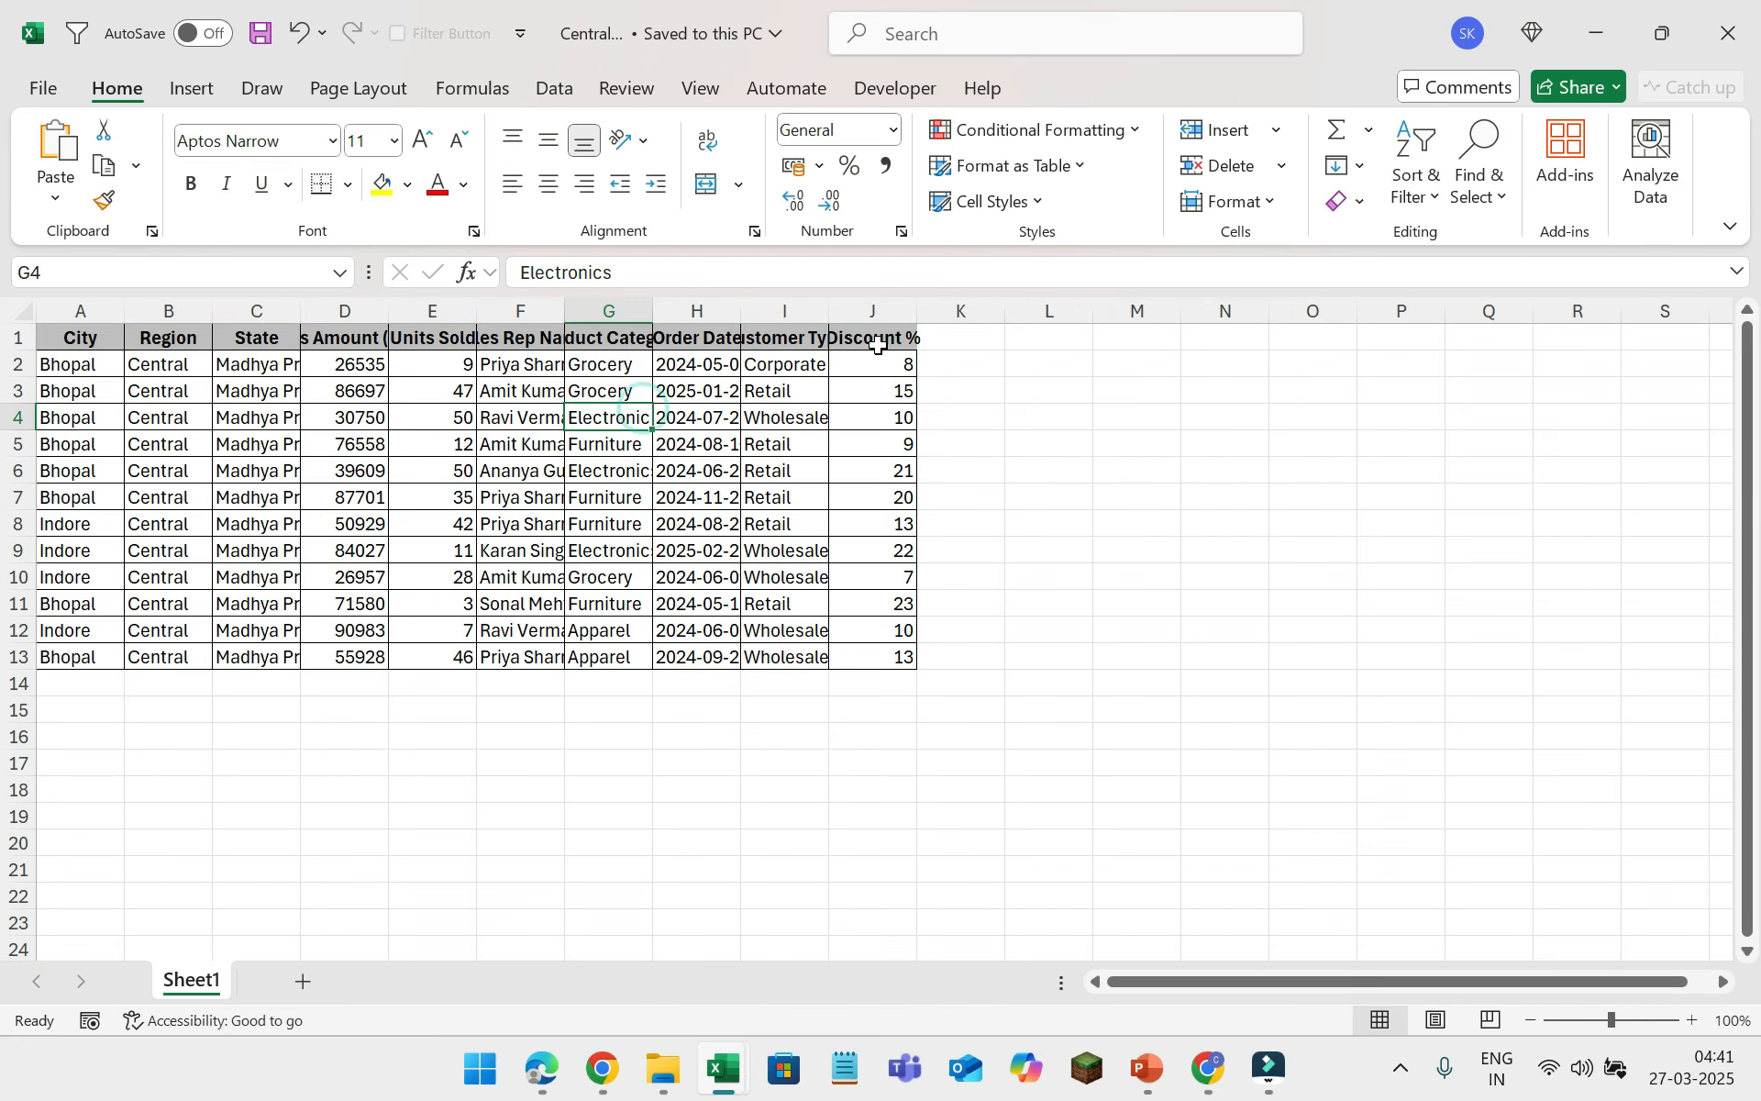
In the Central workbook, add the header Discount Amount in K1 and the formula =D2*J2% in K2.
key(ctrl+Up)
key(ctrl+Right)
key(Right)
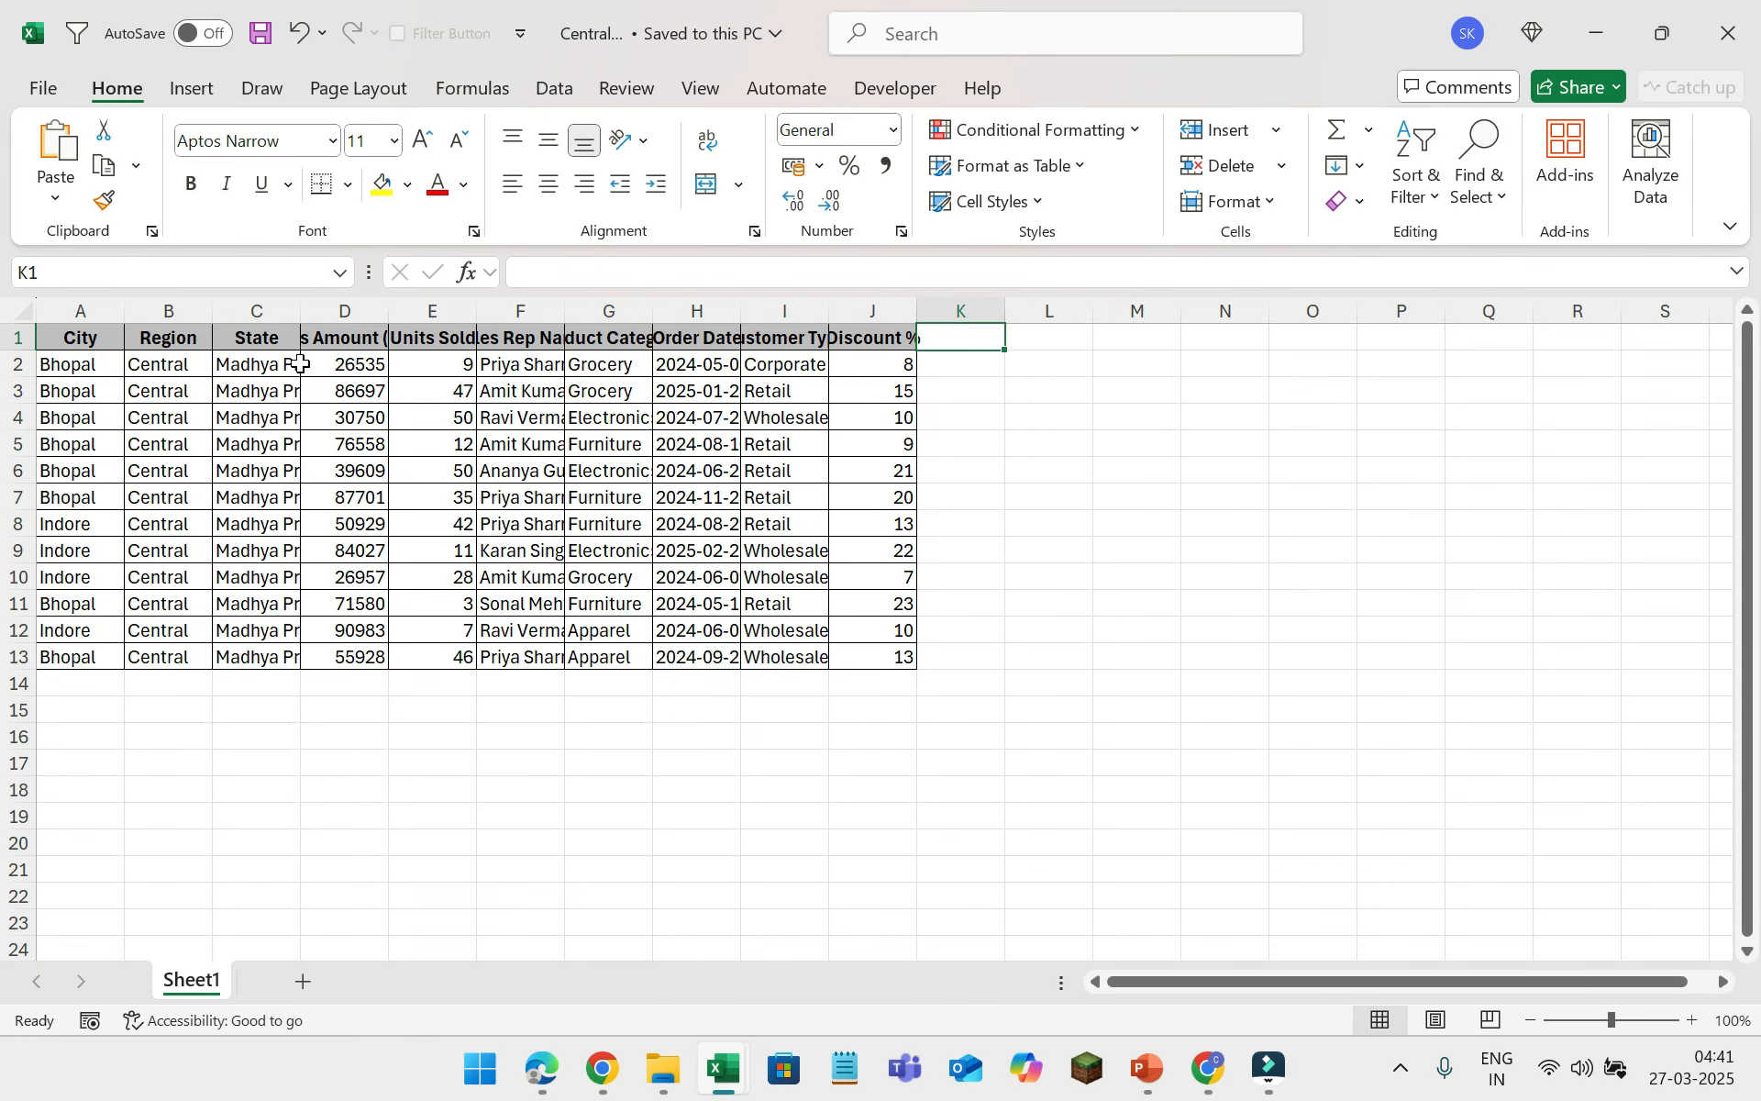
key(F2)
text(Discount Amount)
key(Return)
text(=D2*J2/100)
key(Return)
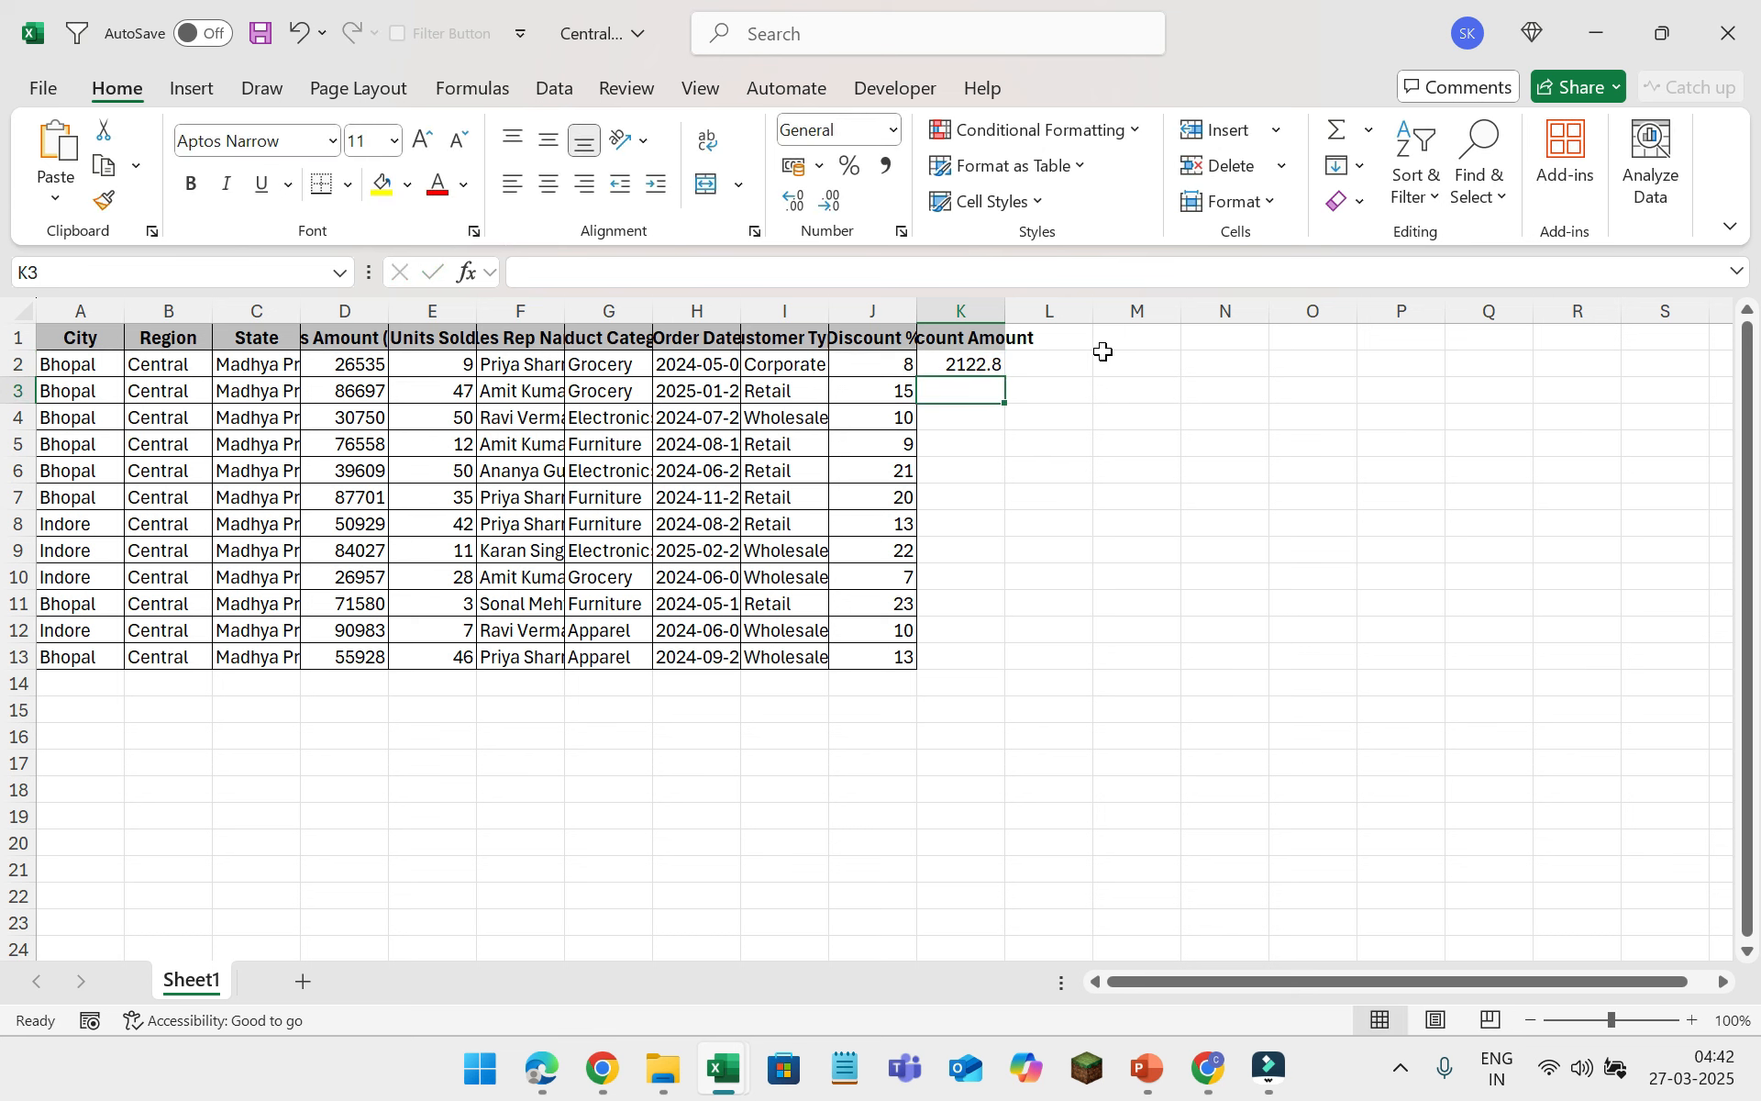
Fill the Discount Amount formula down to K13 and autofit the width of column K.
click(978, 367)
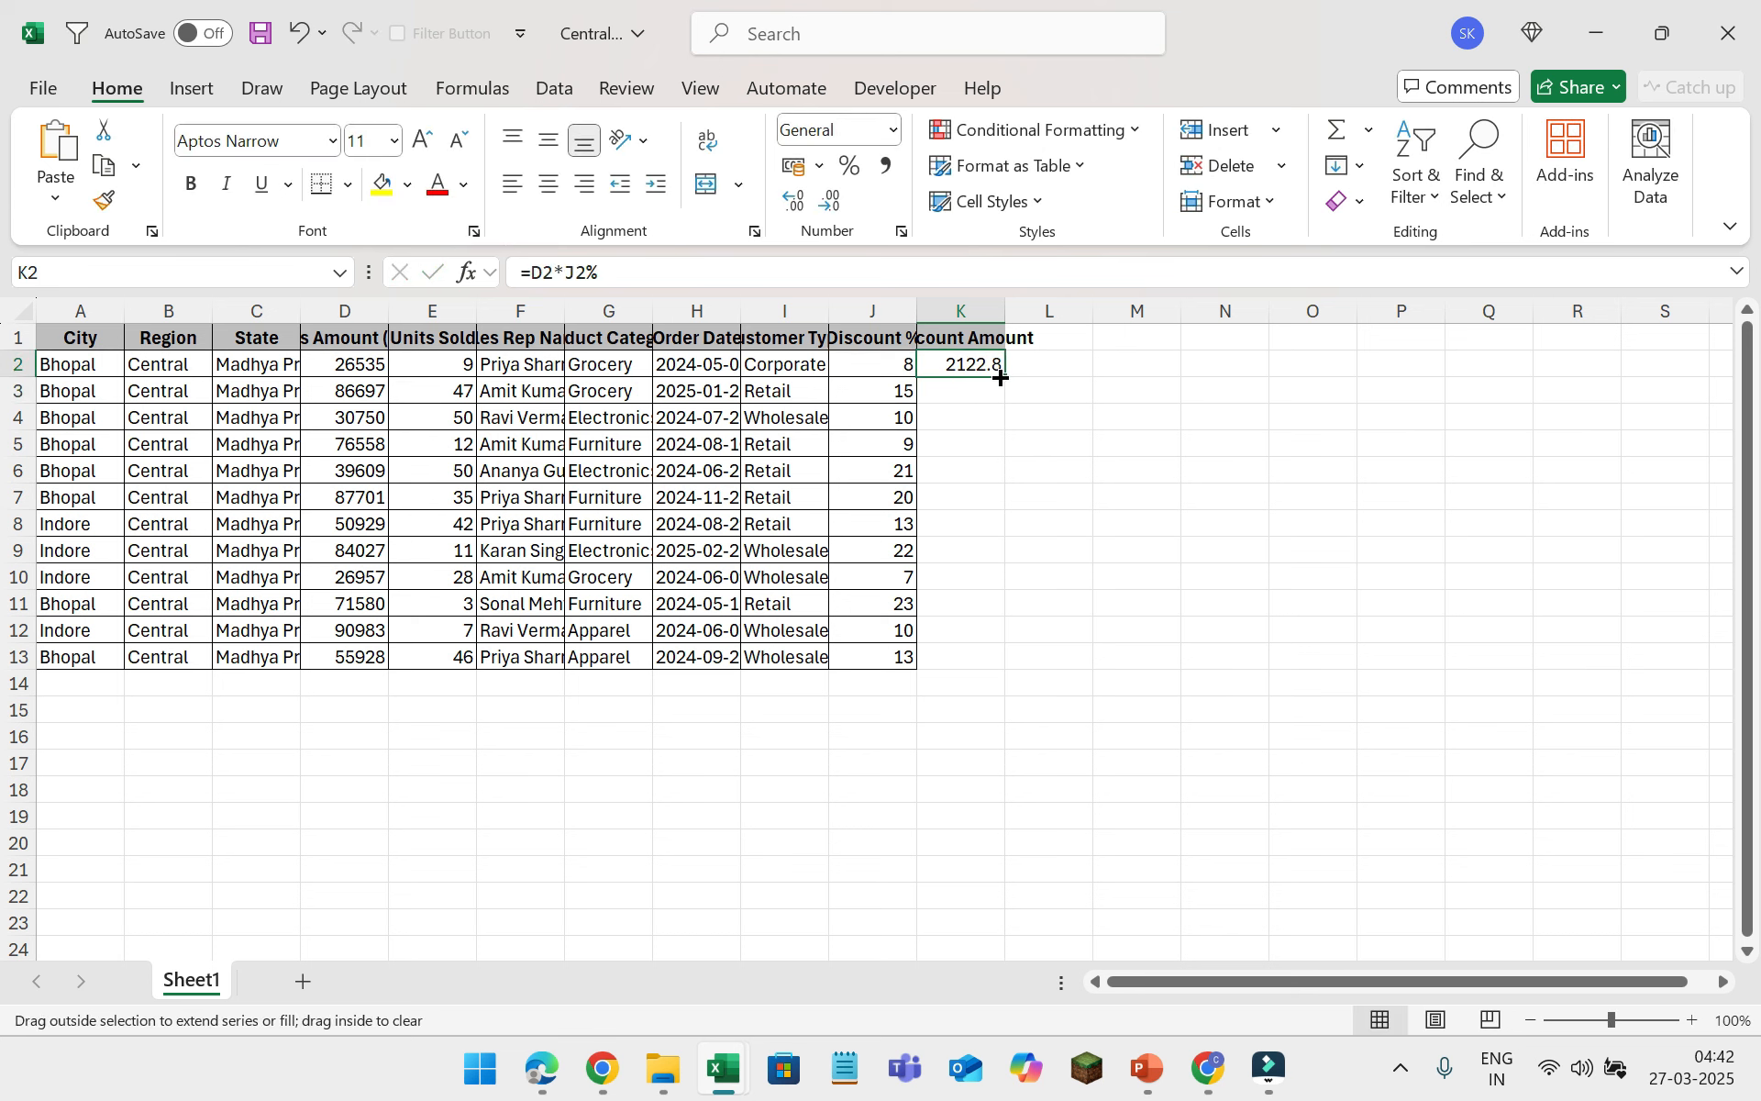
drag(1003, 375, 1009, 666)
click(957, 386)
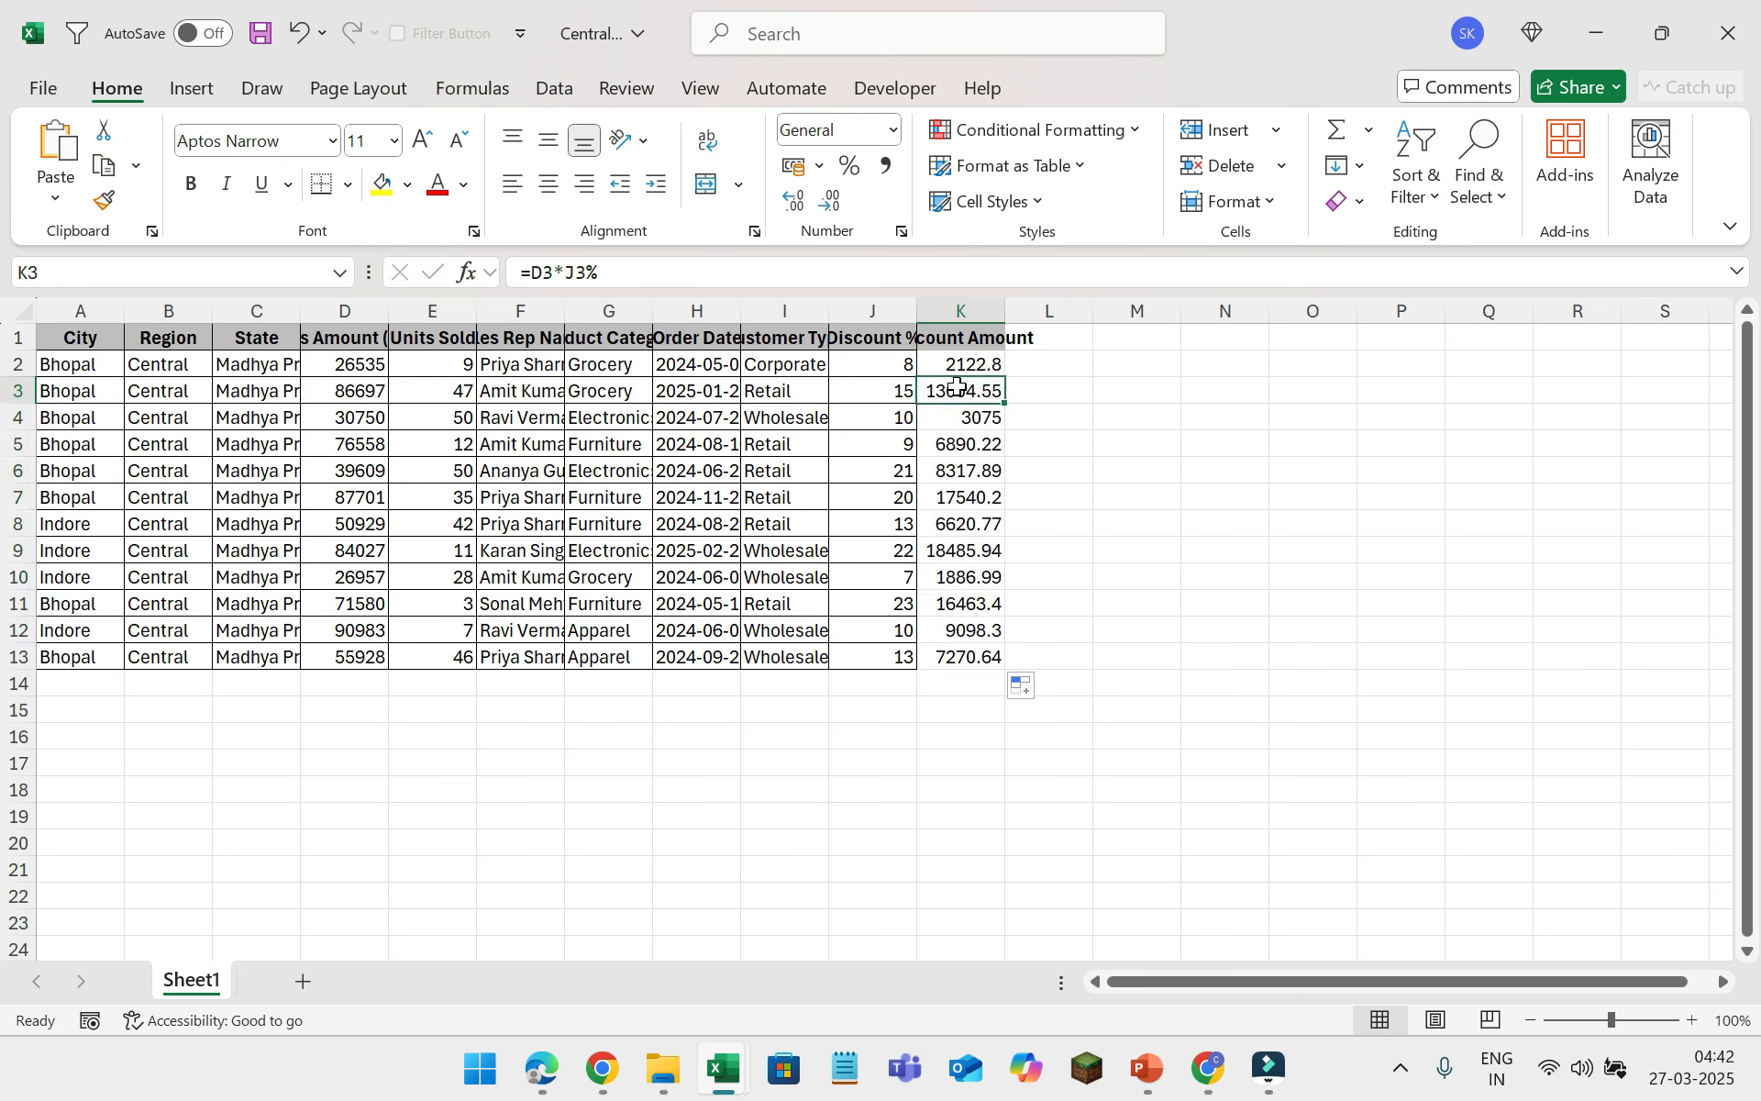
click(1007, 303)
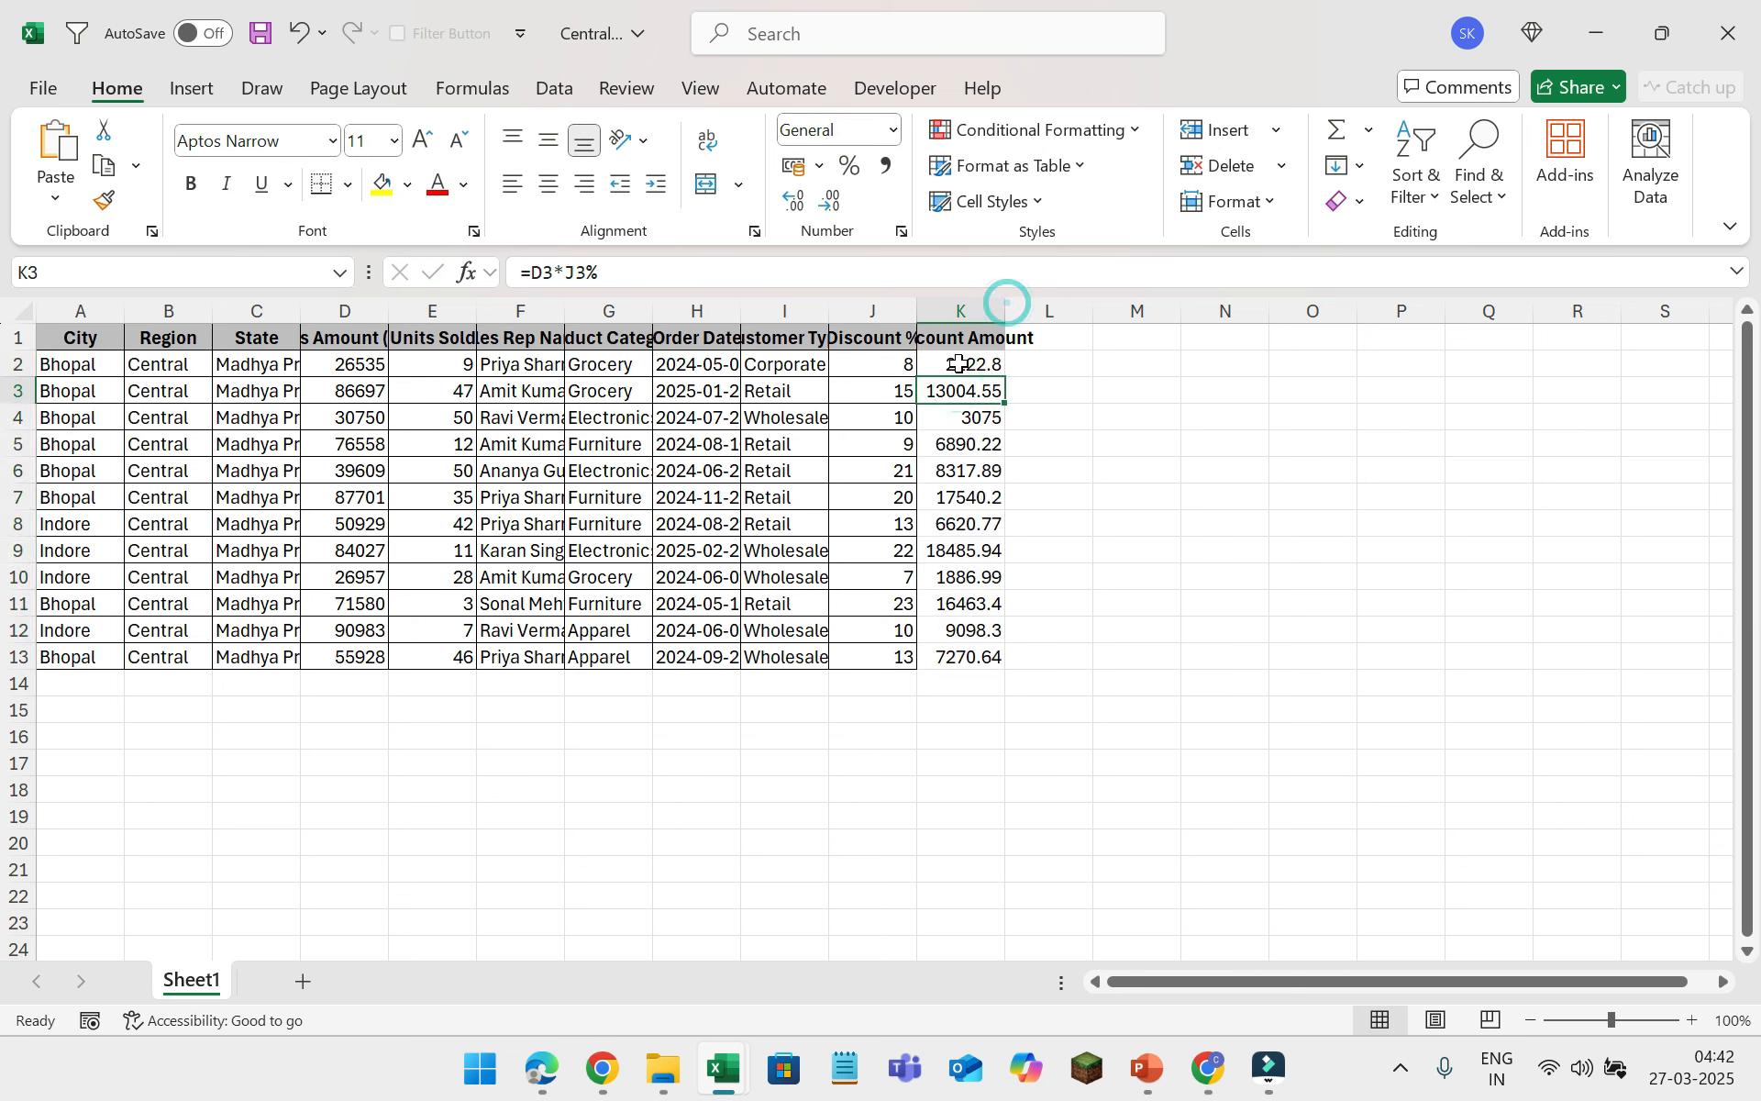
double_click(1006, 303)
click(972, 362)
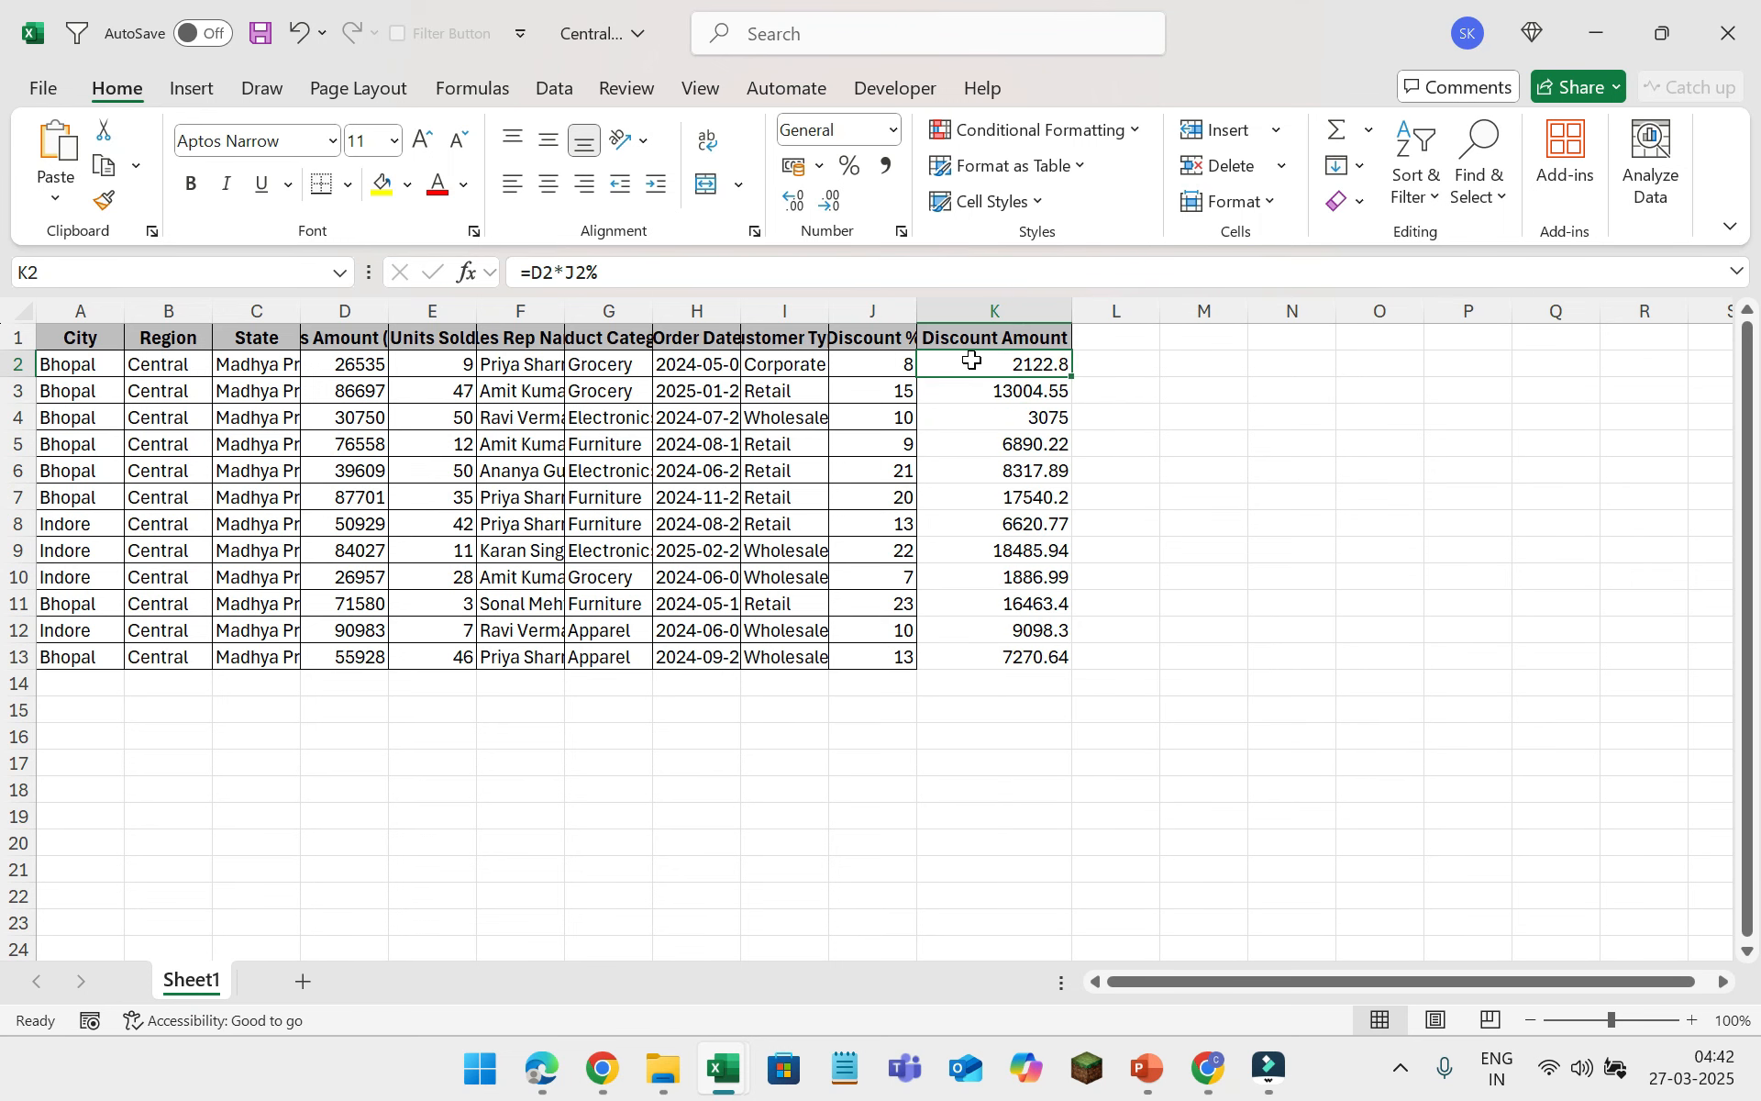
Save and close the Central workbook, and refresh the Sales Data query in Book1.
key(ctrl+s)
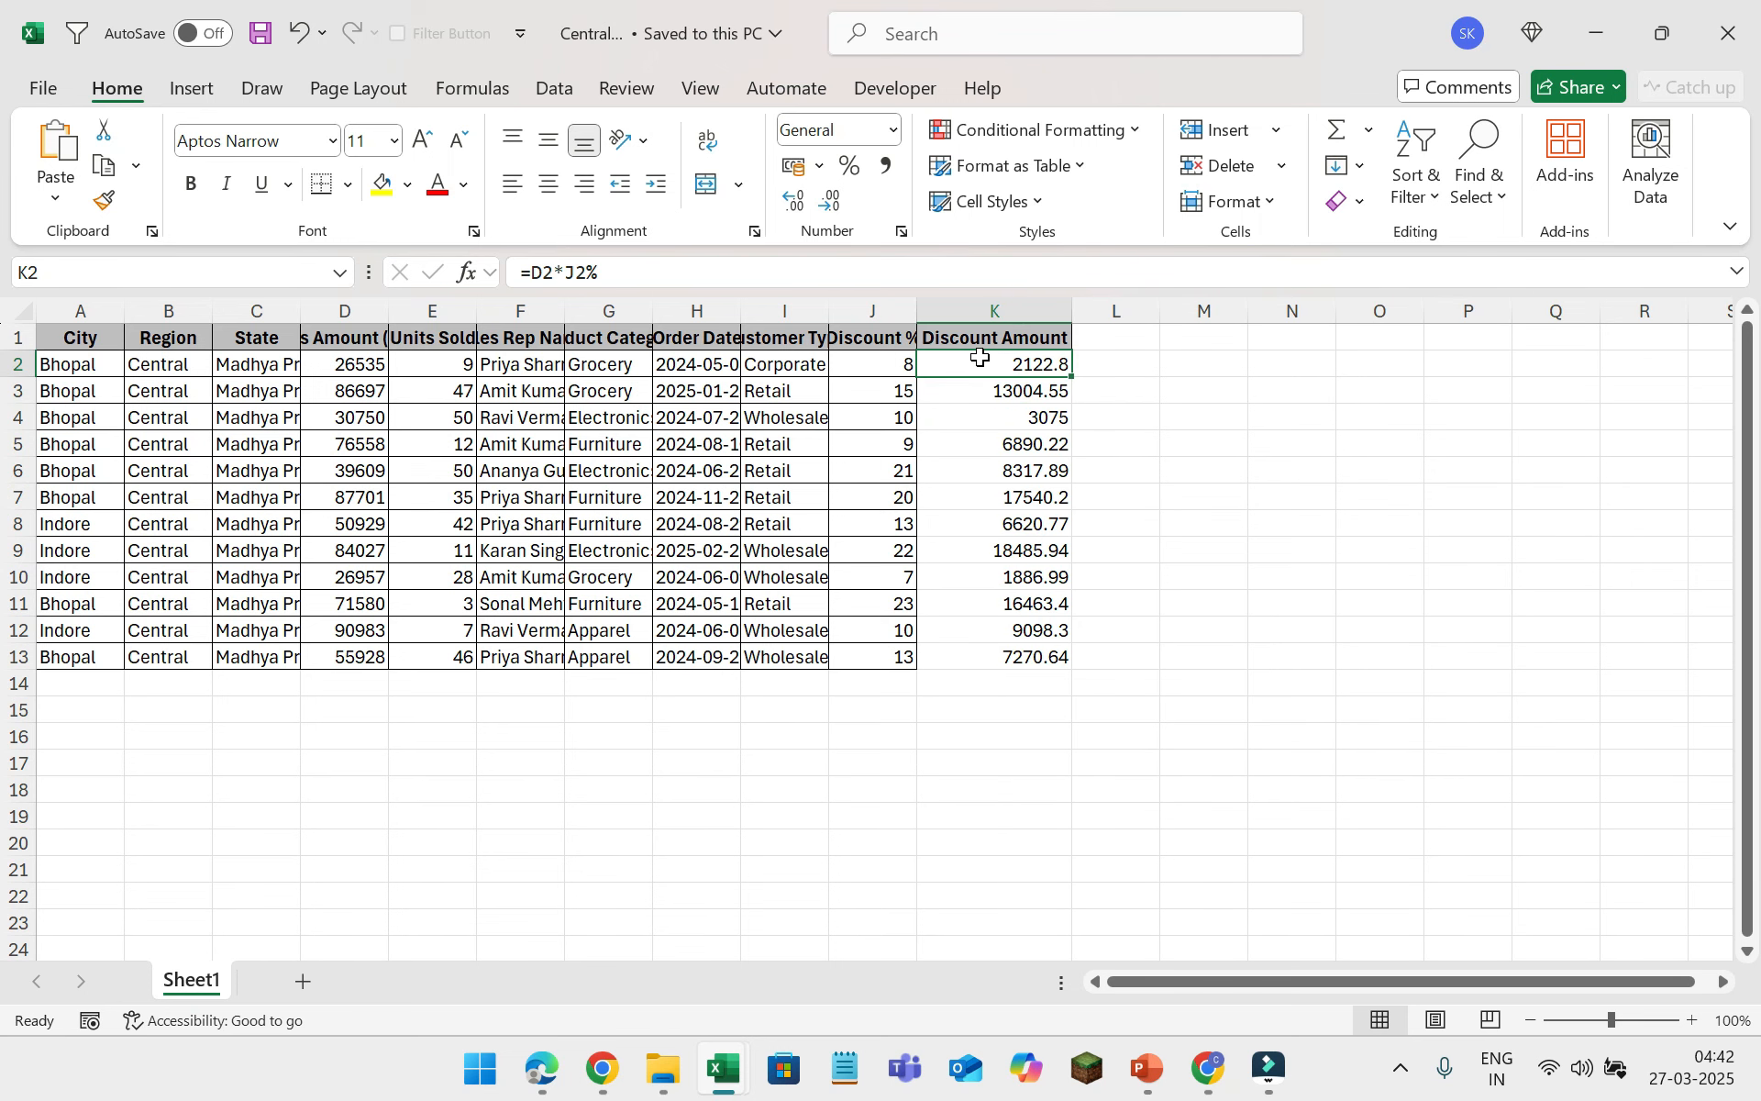
click(1710, 41)
click(783, 546)
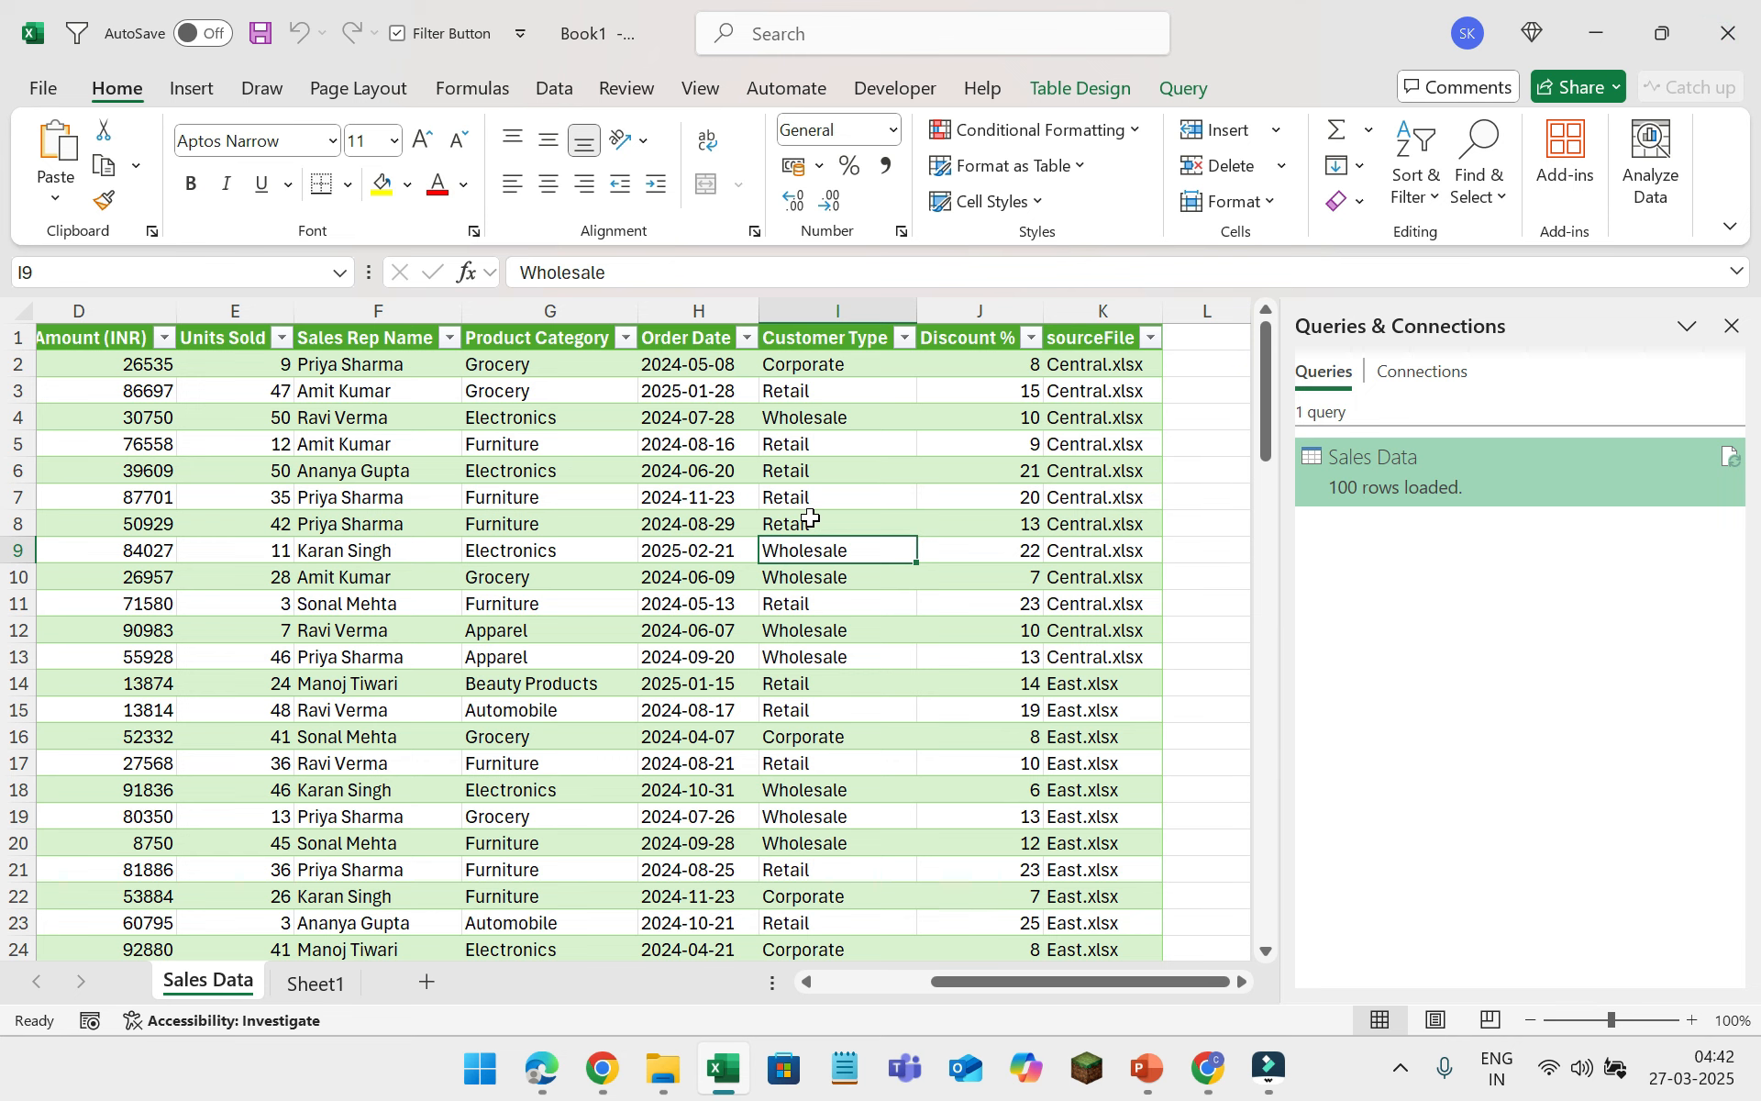
click(1730, 457)
scroll(900, 549, right, 5)
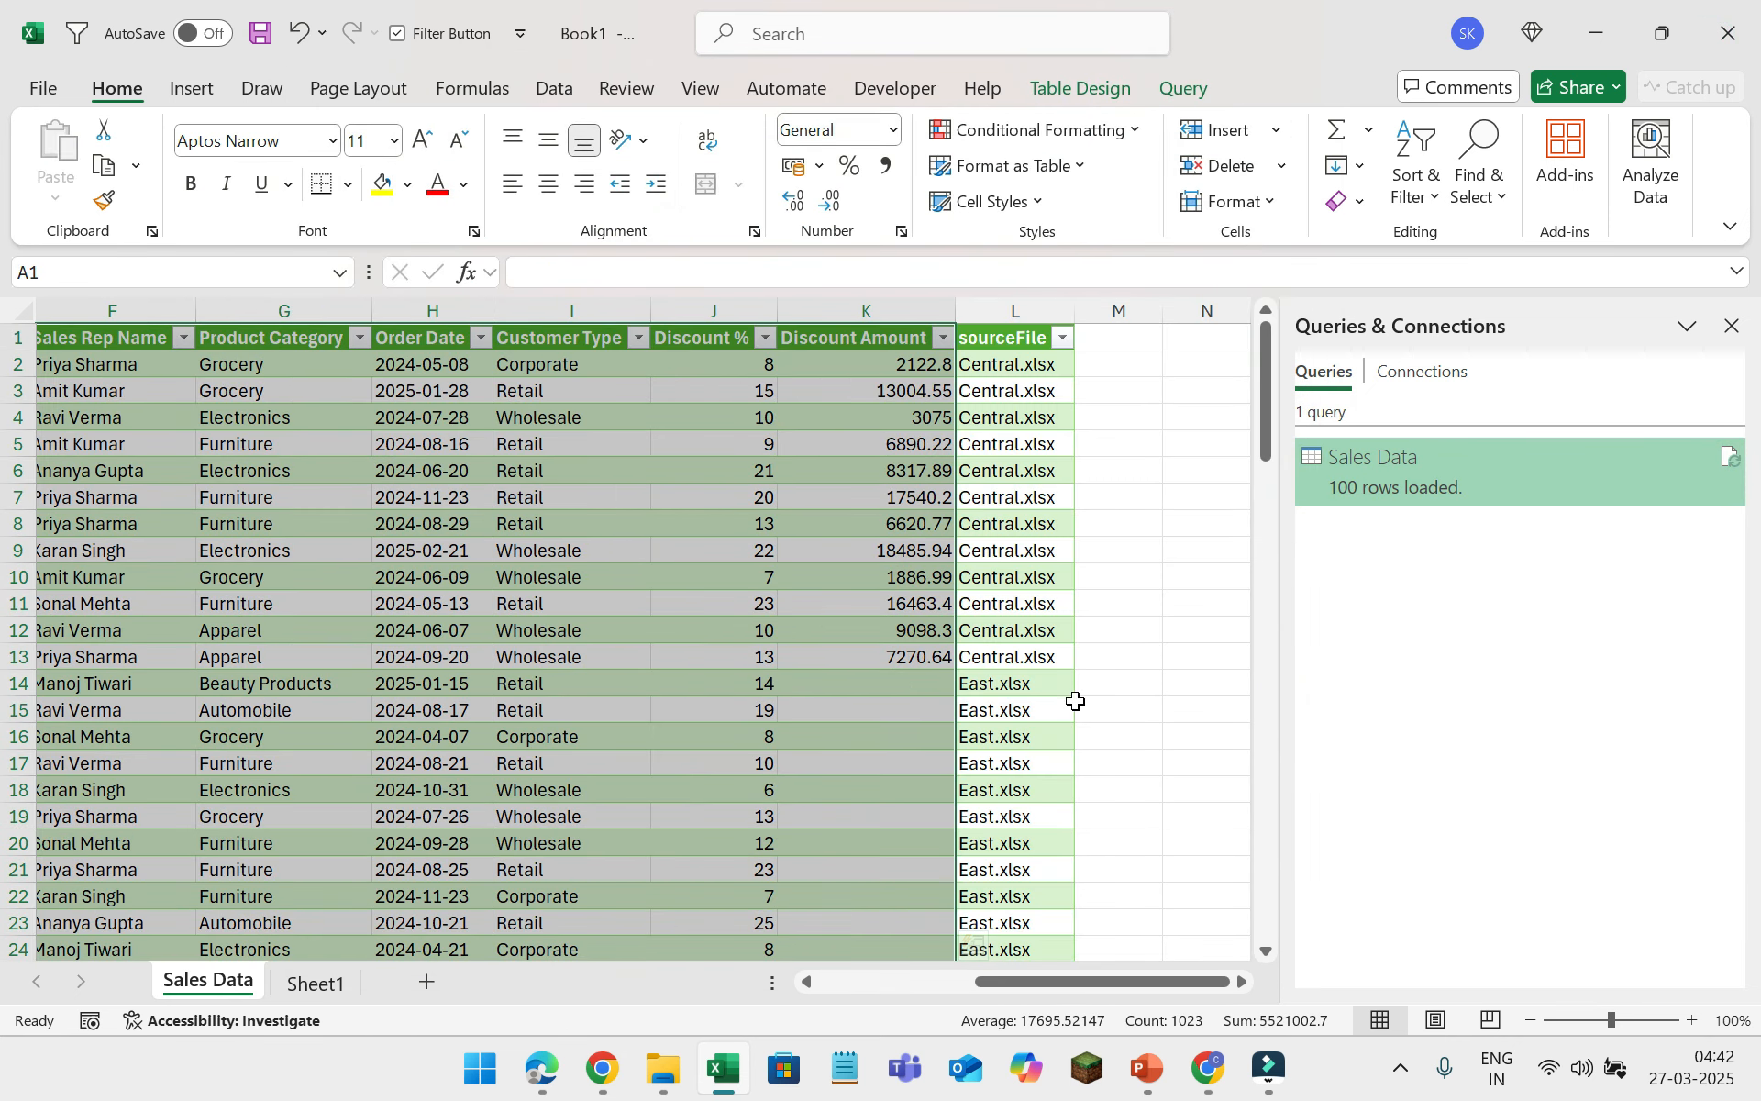
Check the header and file names of the sourceFile column in the refreshed Sales Data table.
click(1009, 470)
click(973, 343)
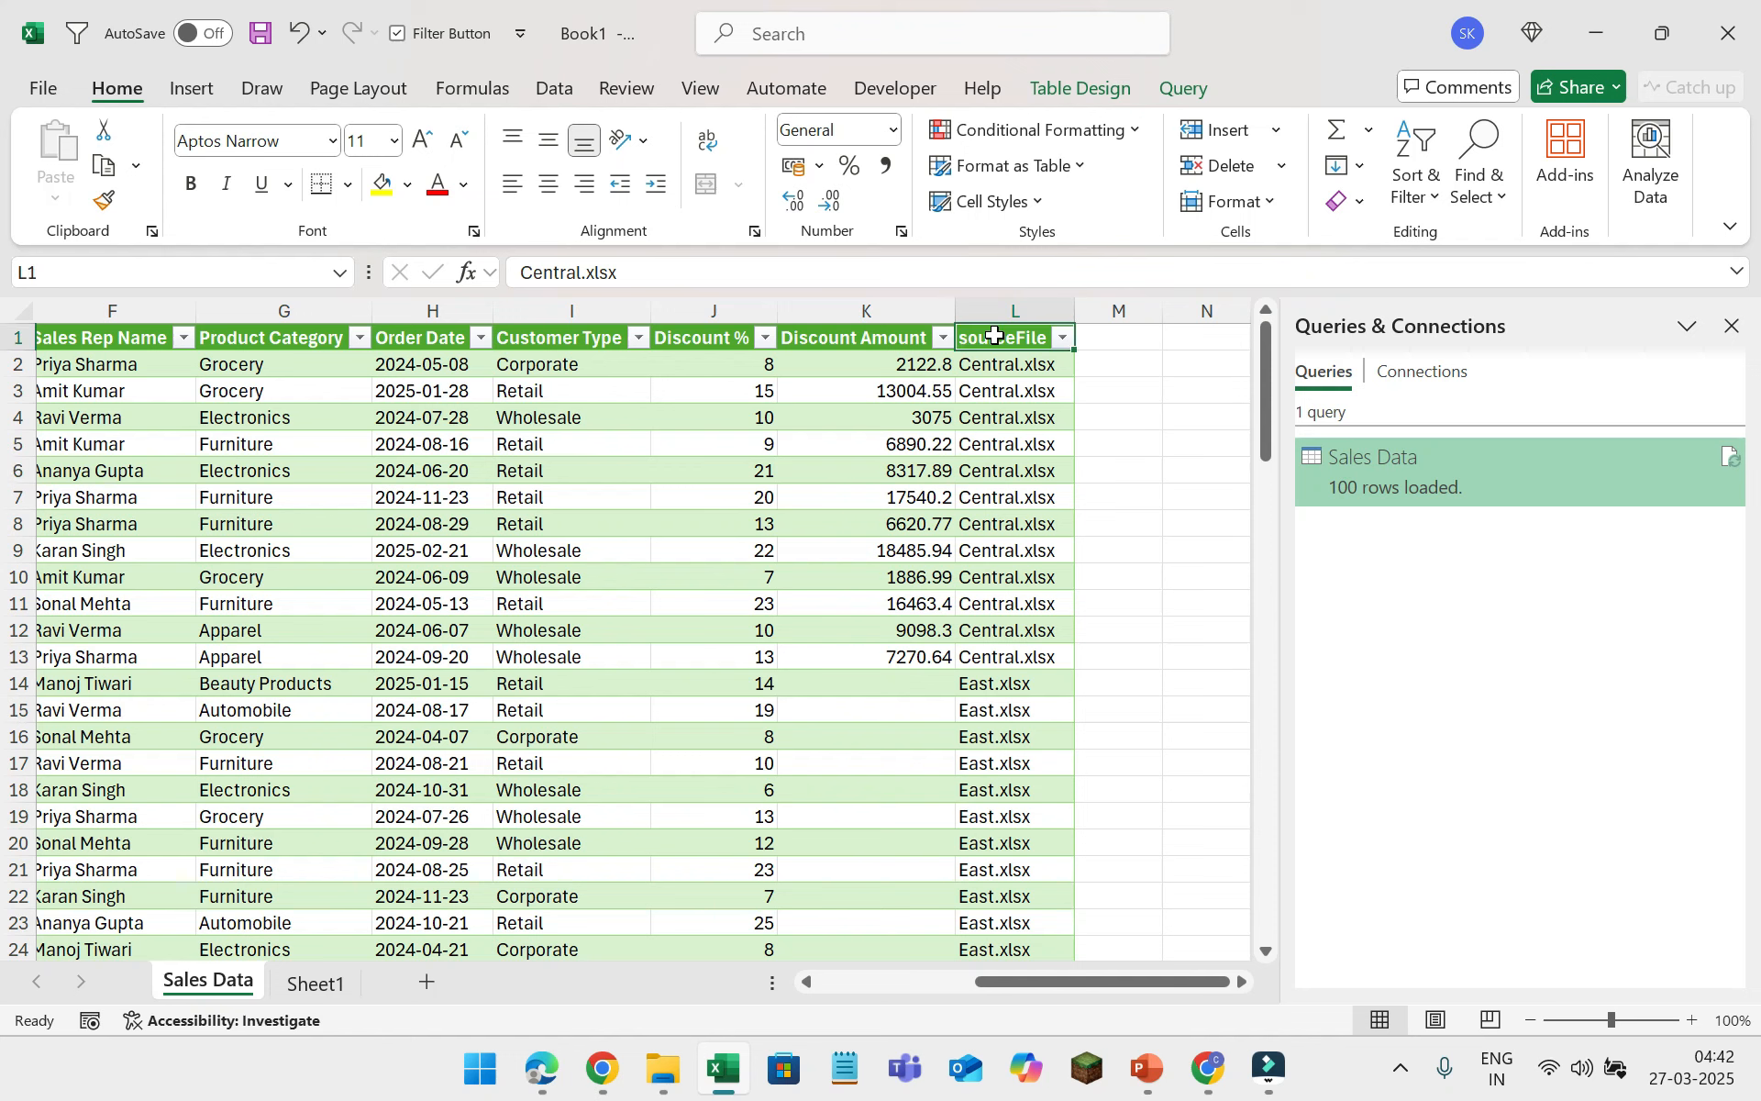
click(1023, 368)
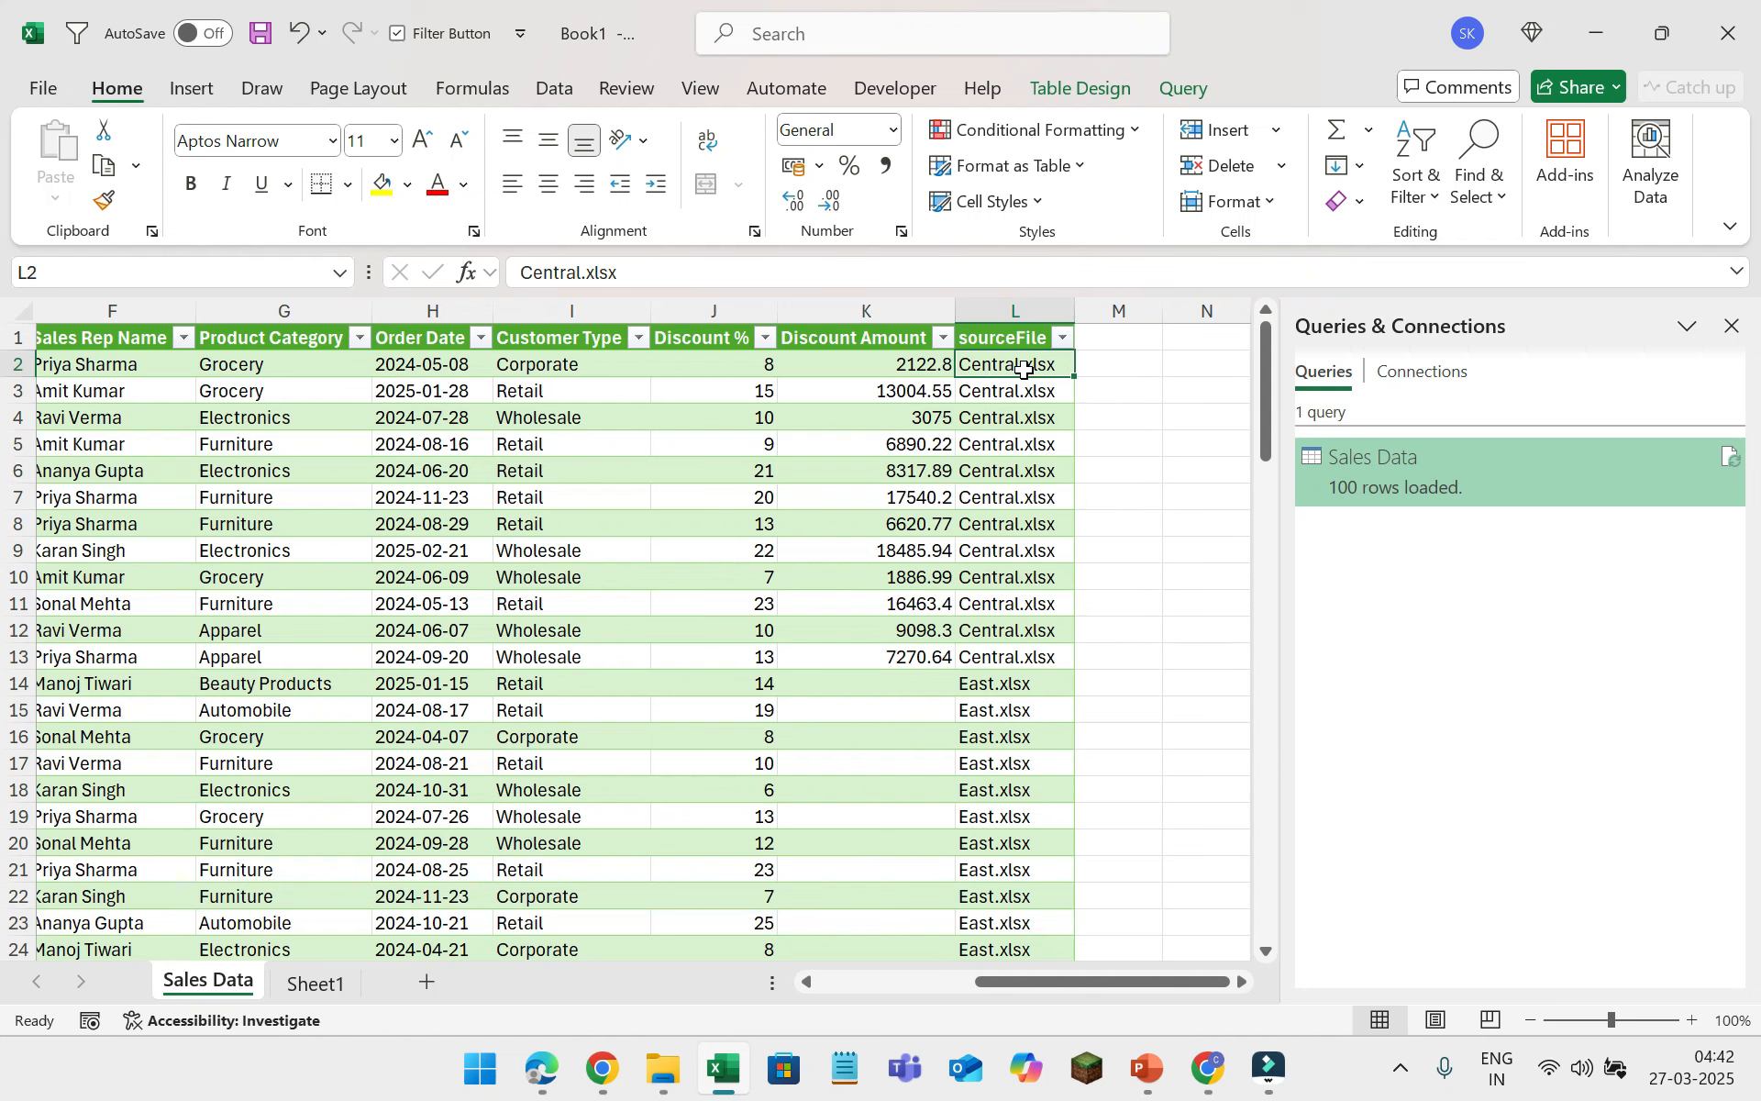
Examine the Discount Amount column from its header through the Central.xlsx rows and down past the rows of the other files.
click(869, 336)
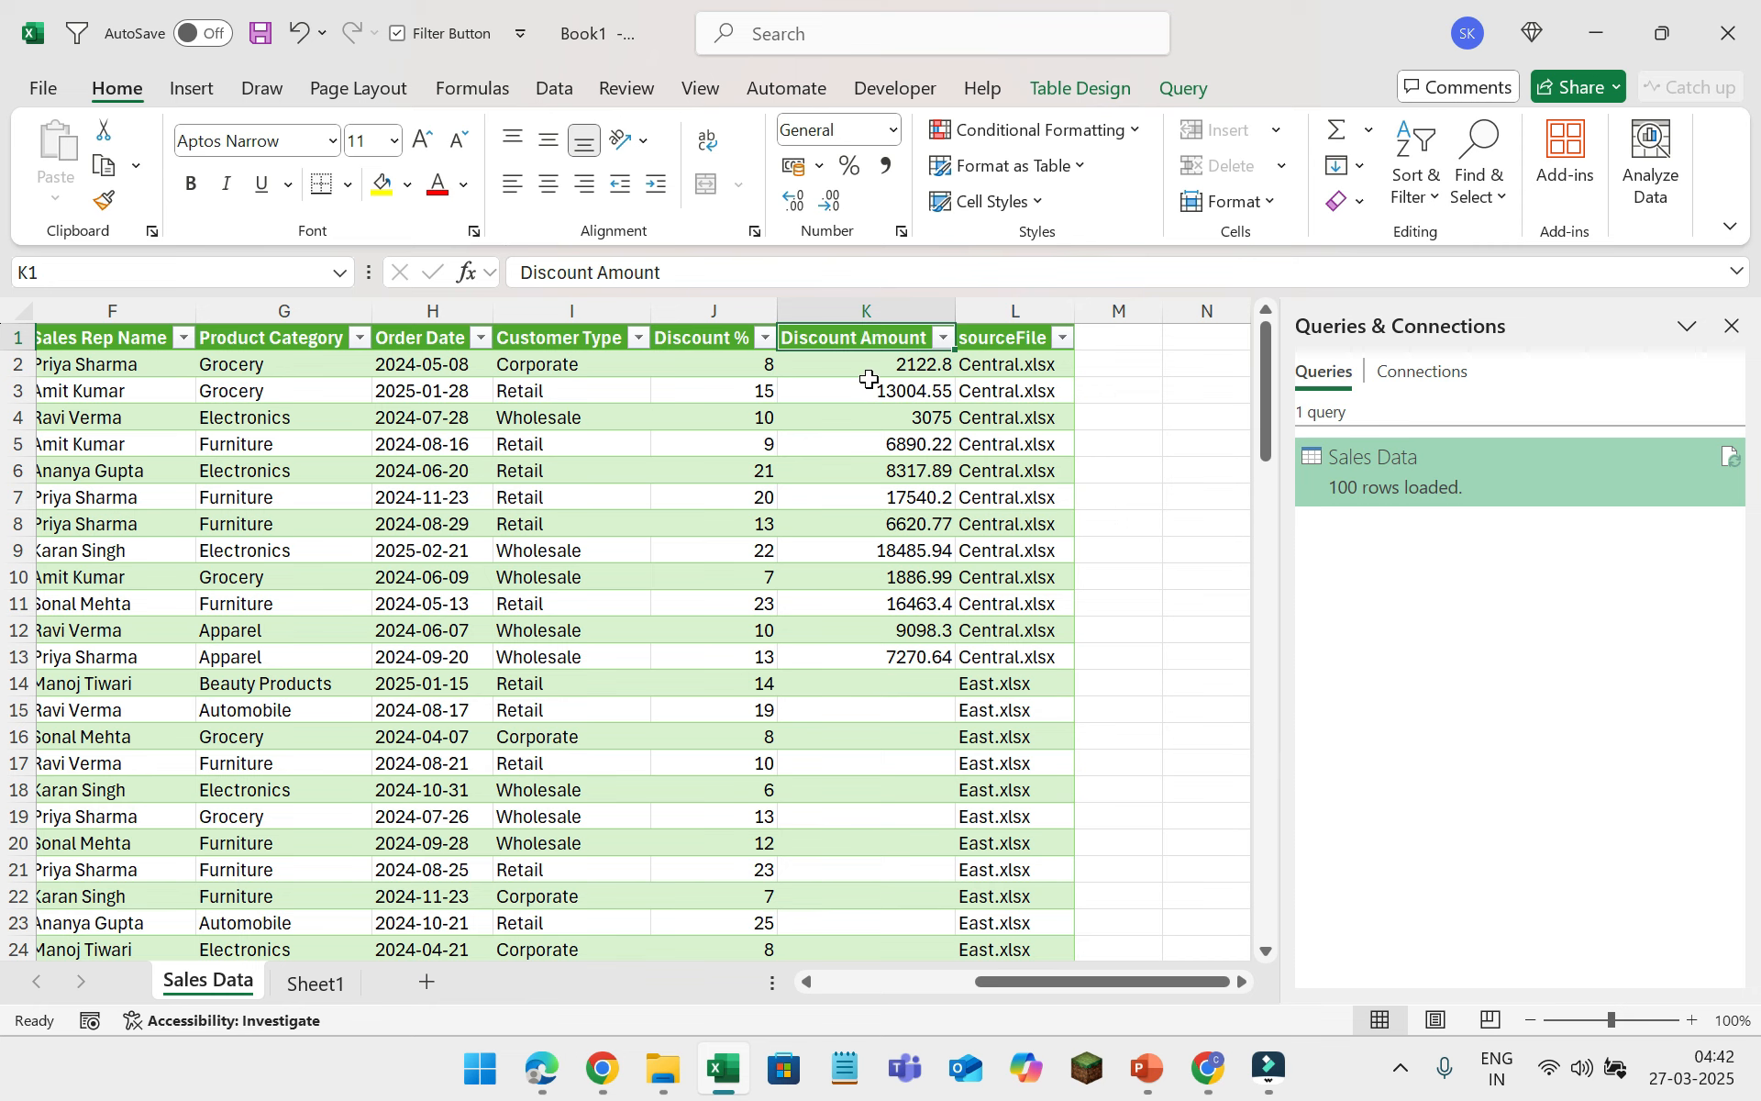
click(880, 654)
click(902, 675)
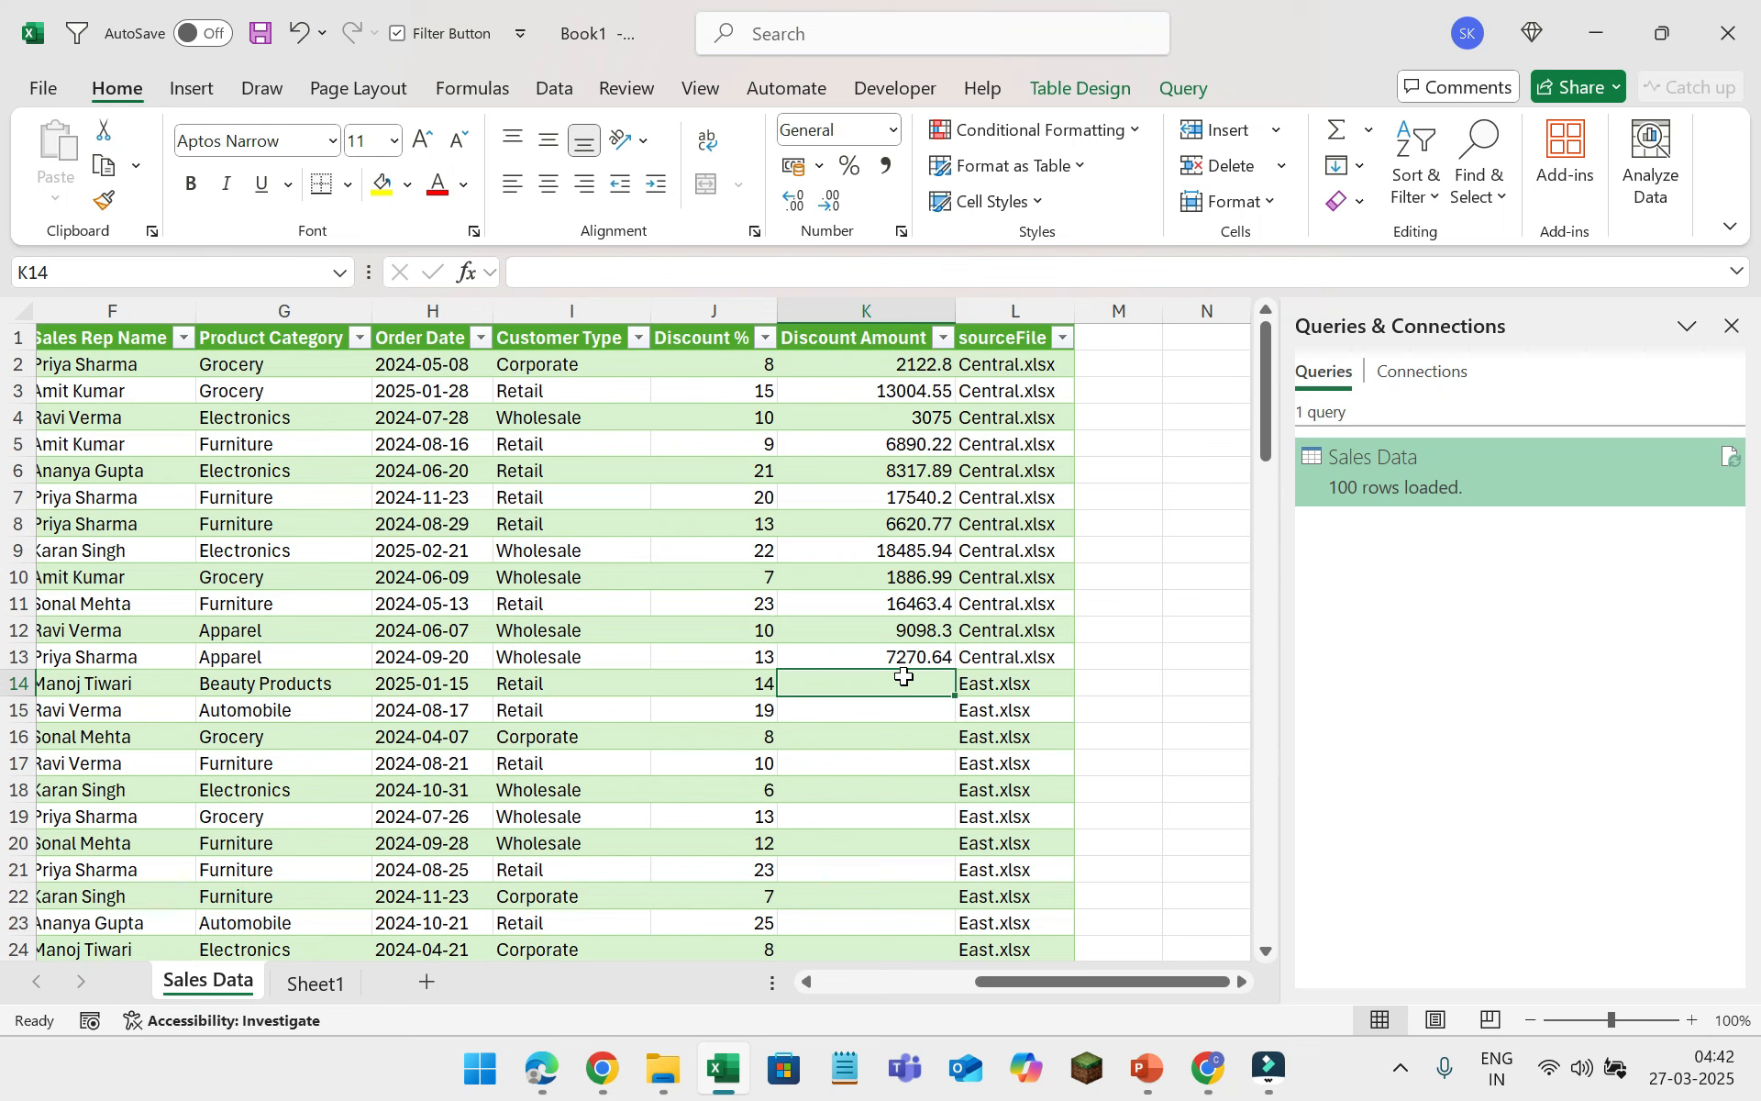
key(Down)
key(Down)
key(Down)
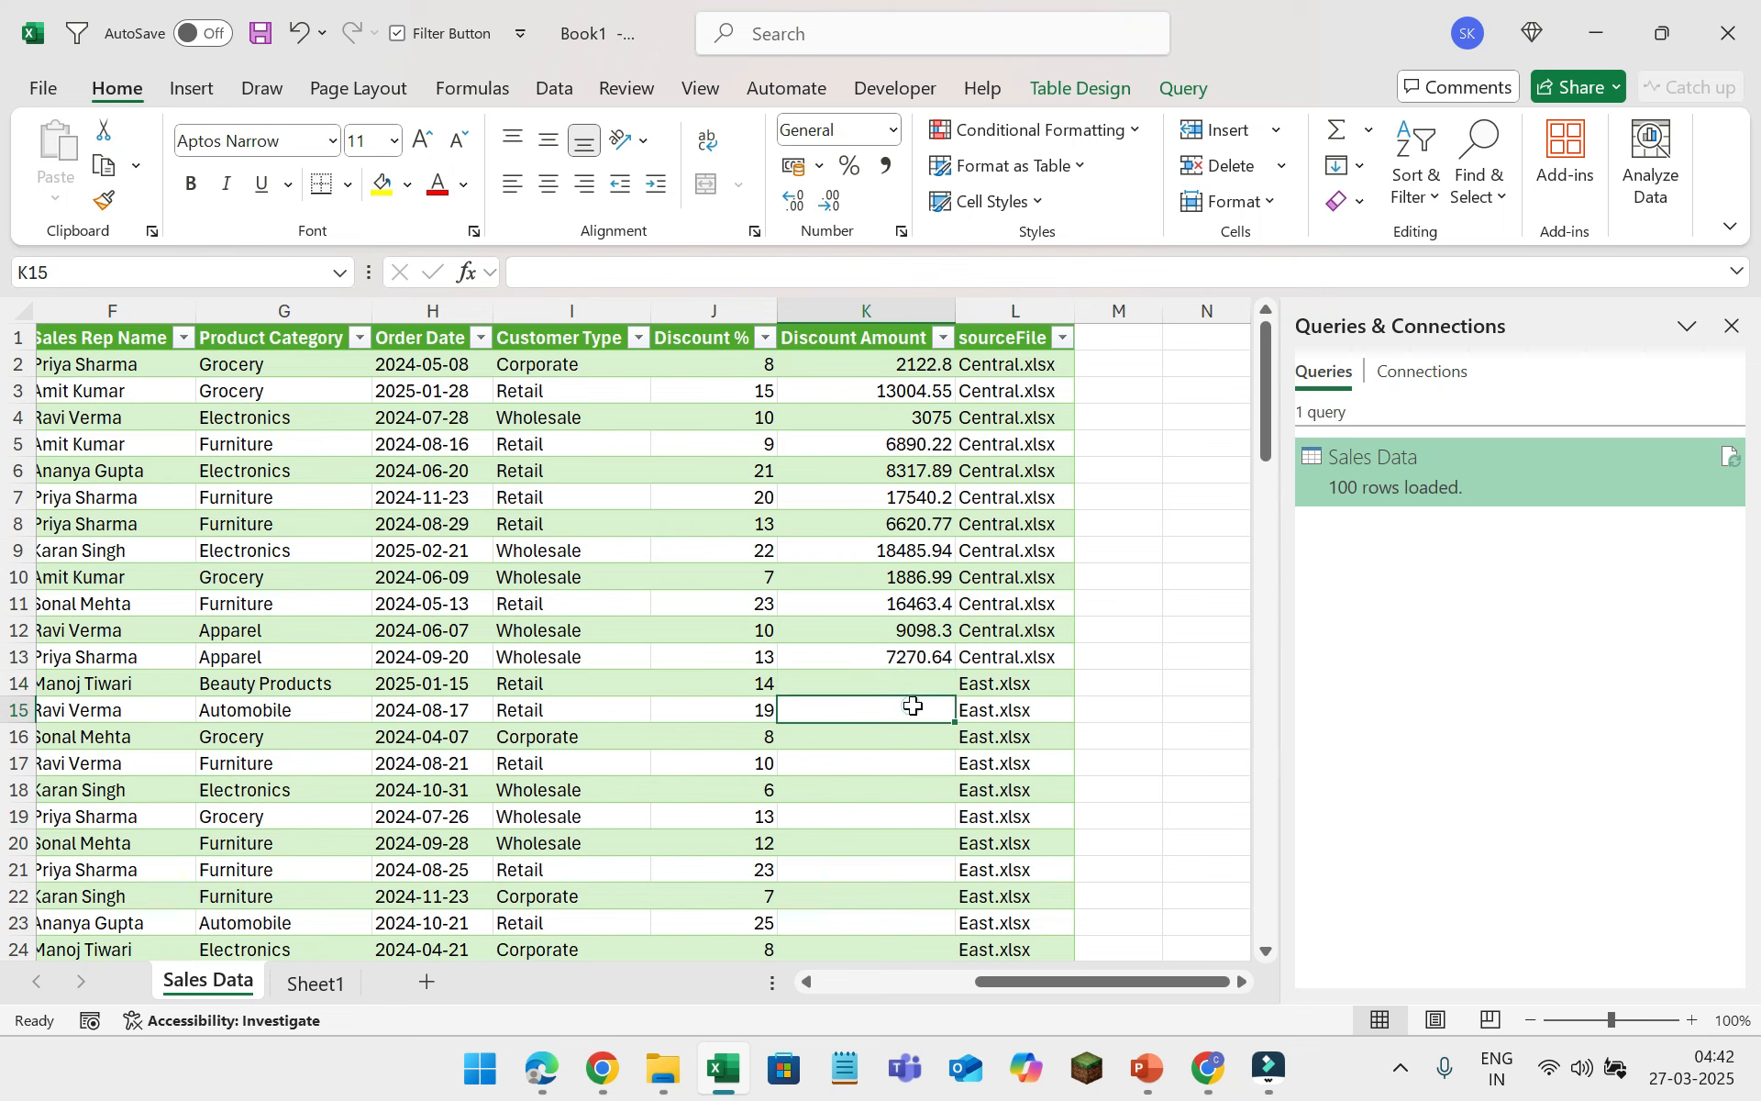
key(Down)
key(Down)
key(Down)
key(Down)
key(Down)
key(Down)
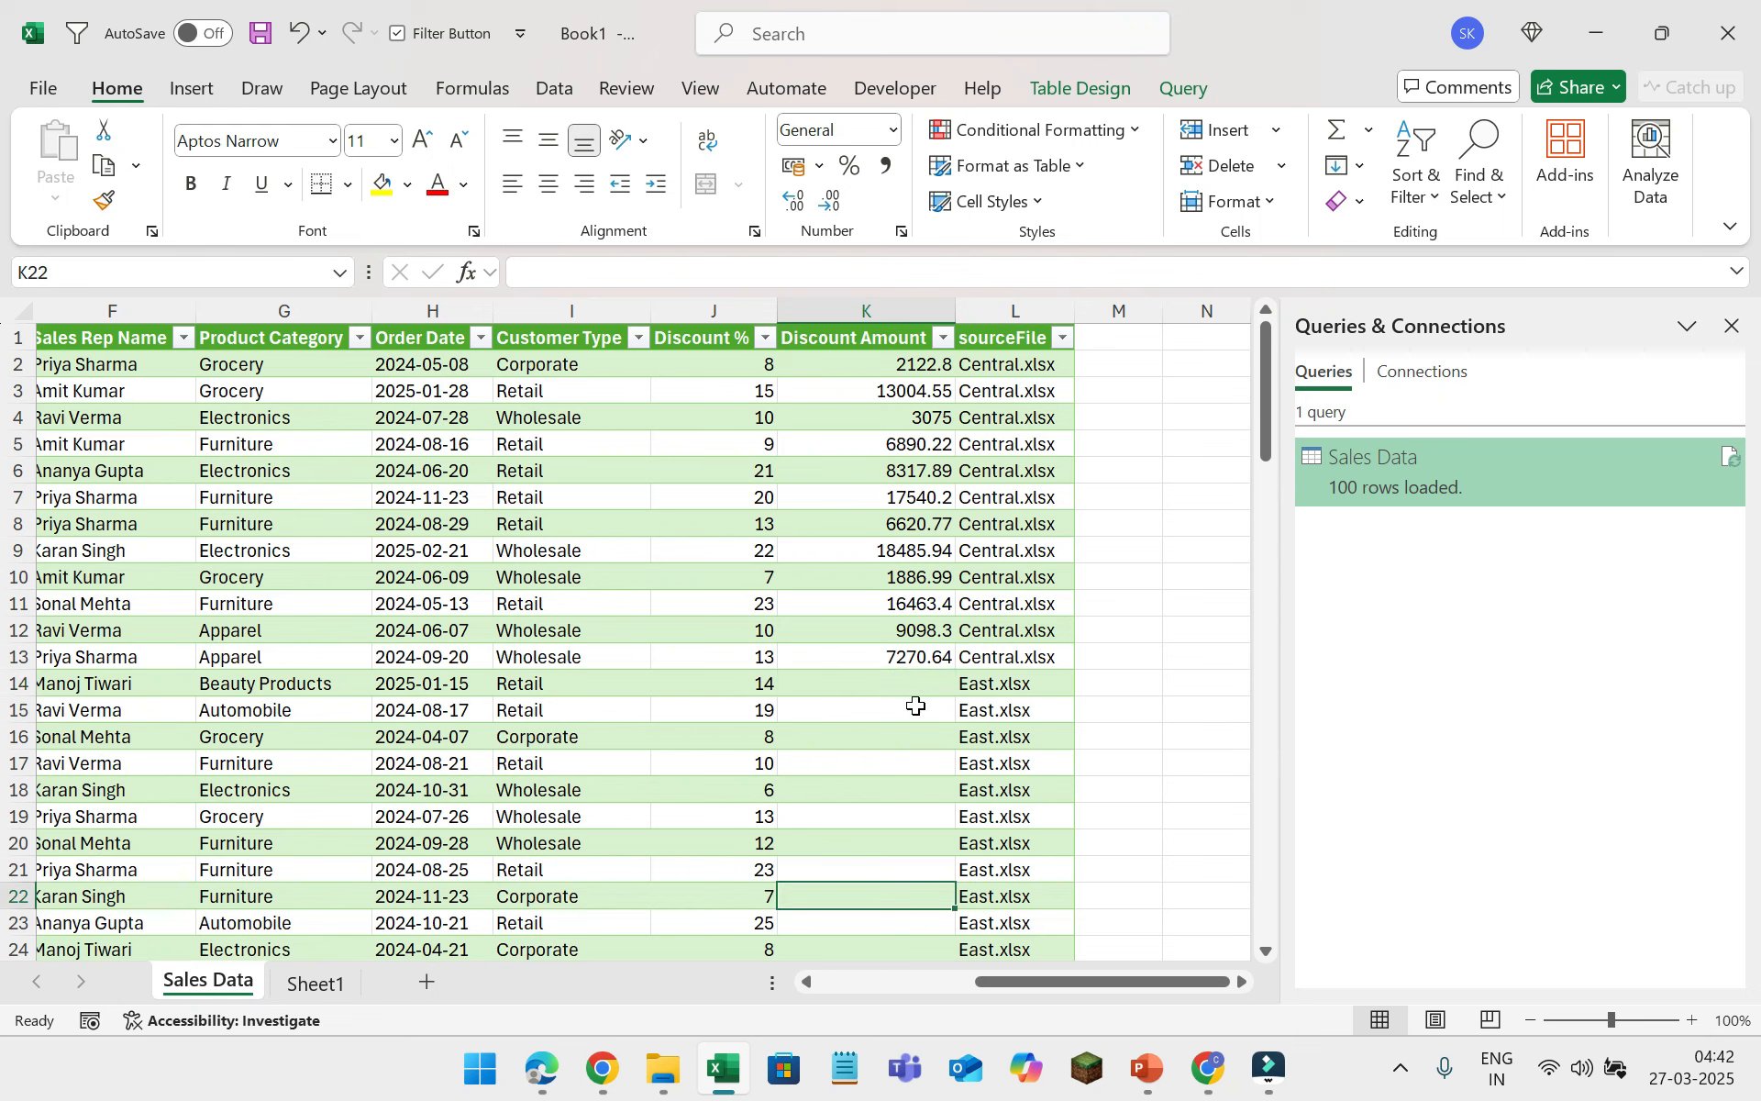
key(ctrl+Down)
key(ctrl+Up)
key(ctrl+Up)
key(Down)
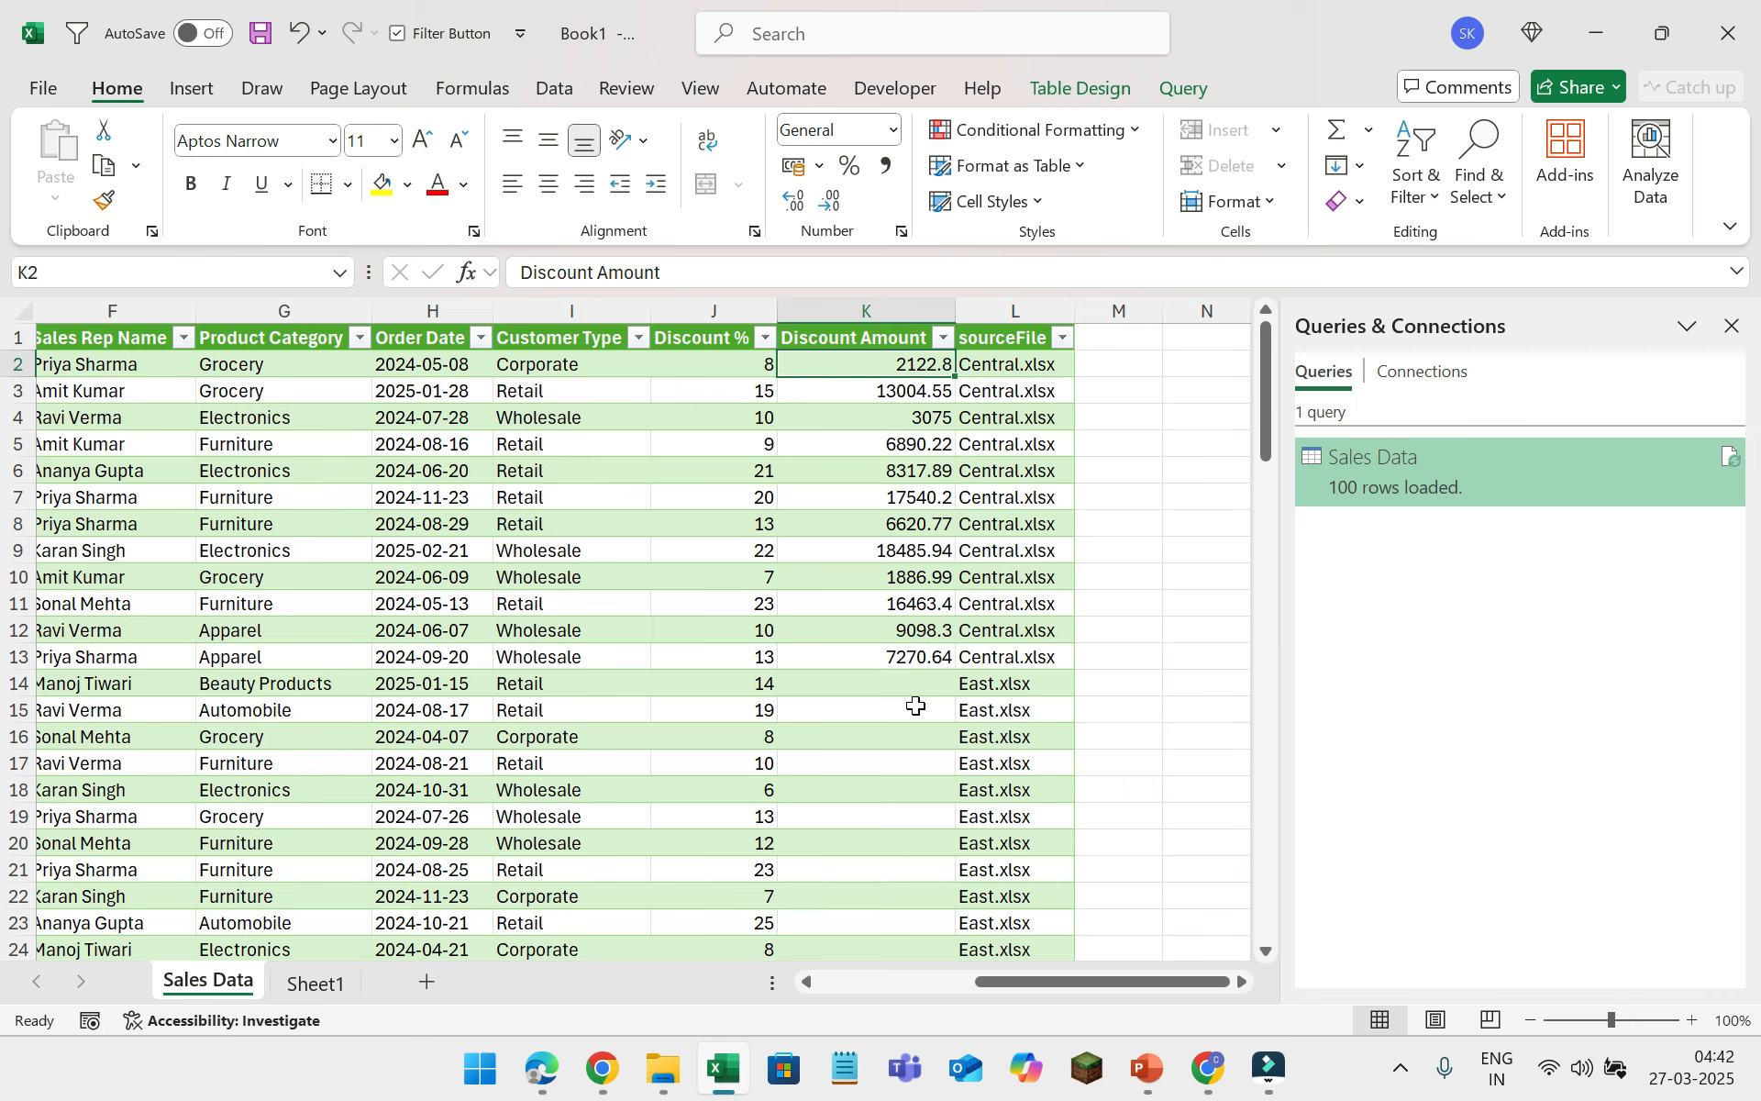